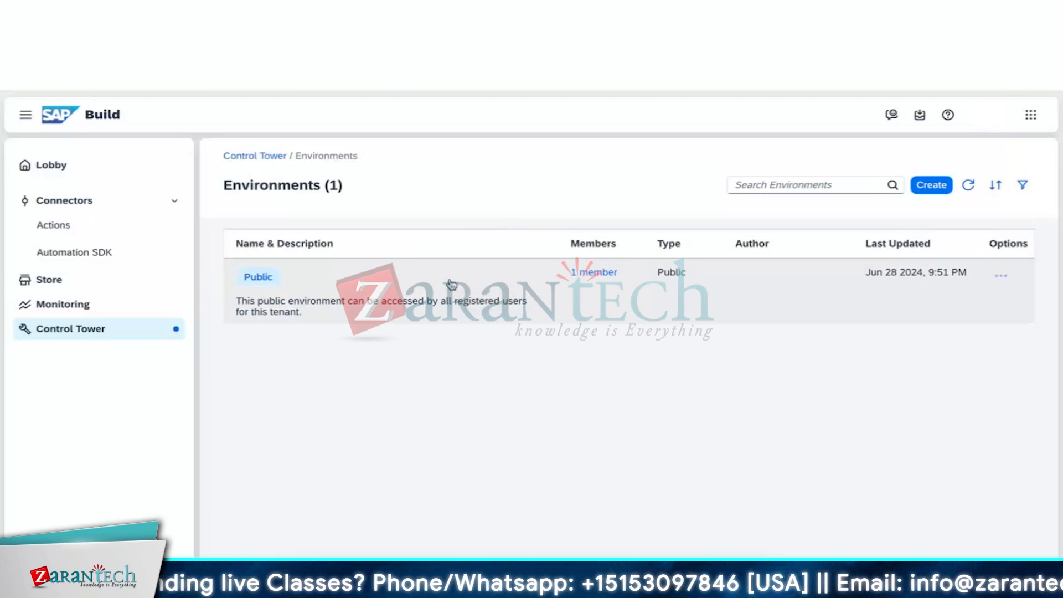
# - Open the Public environment and display its triggers, resuming the interrupted session
pyautogui.click(452, 284)
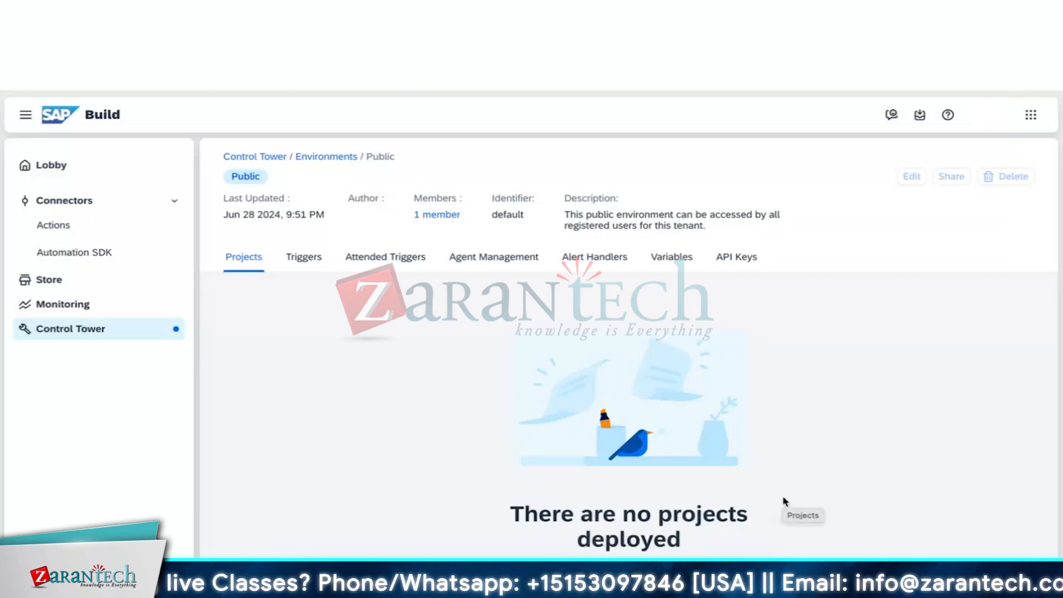
pyautogui.click(306, 267)
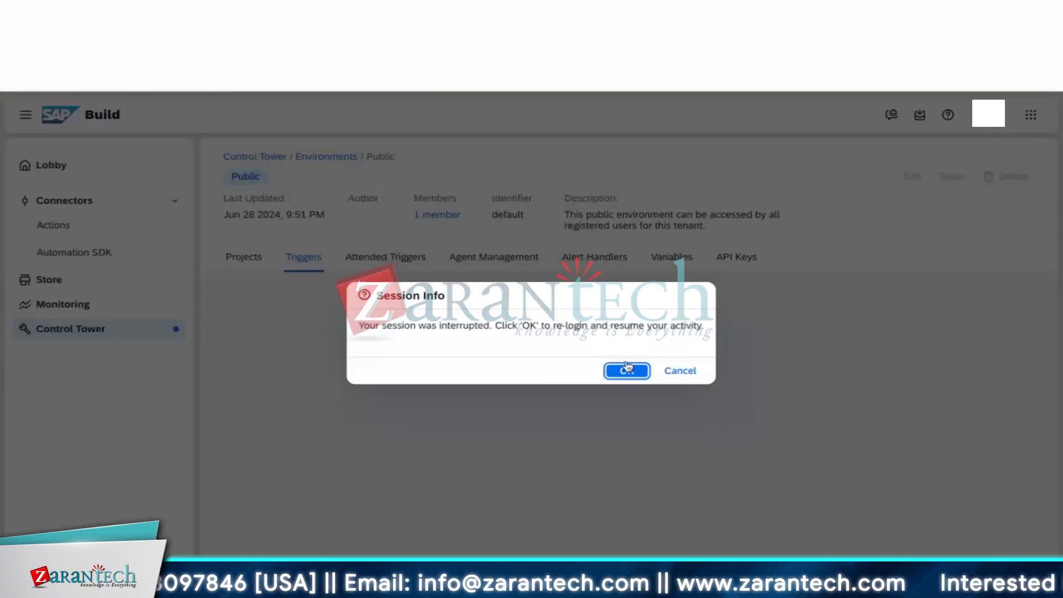
pyautogui.click(627, 368)
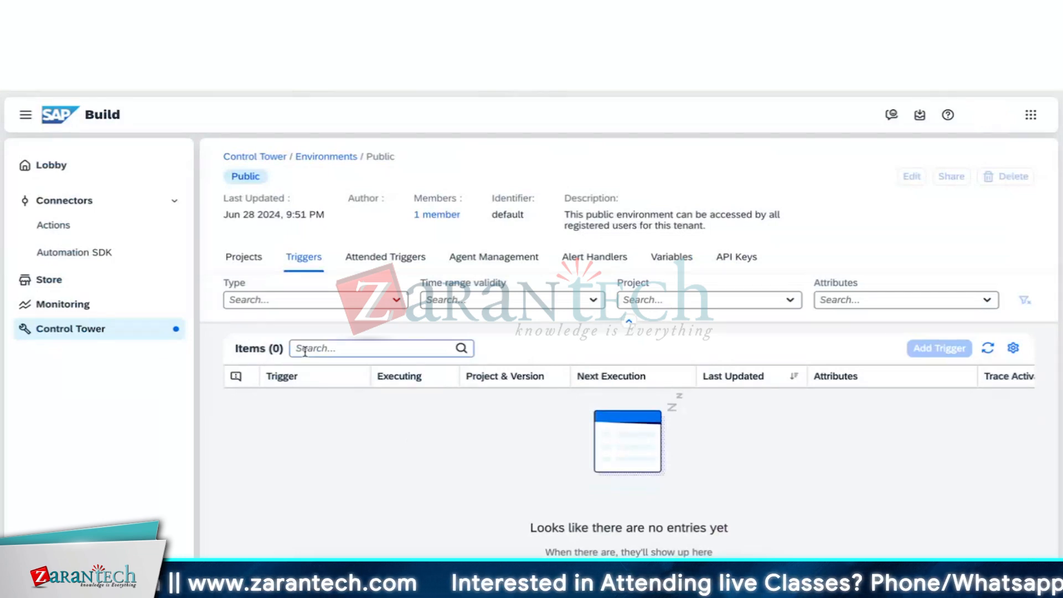
# - Review the Public environment's attended triggers, agent management, alert handlers, variables and API keys
pyautogui.click(385, 257)
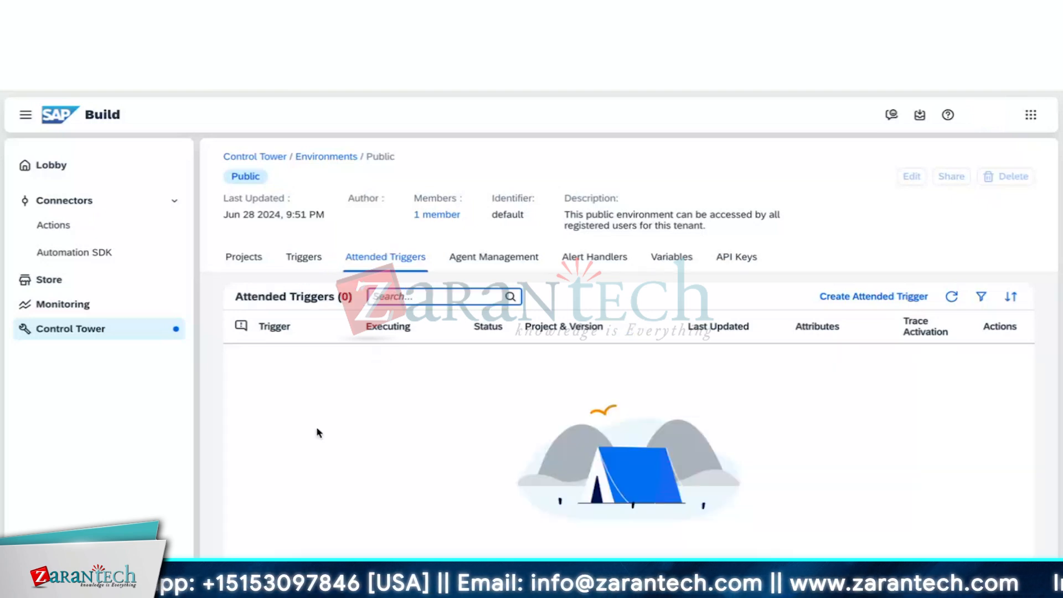
pyautogui.click(499, 259)
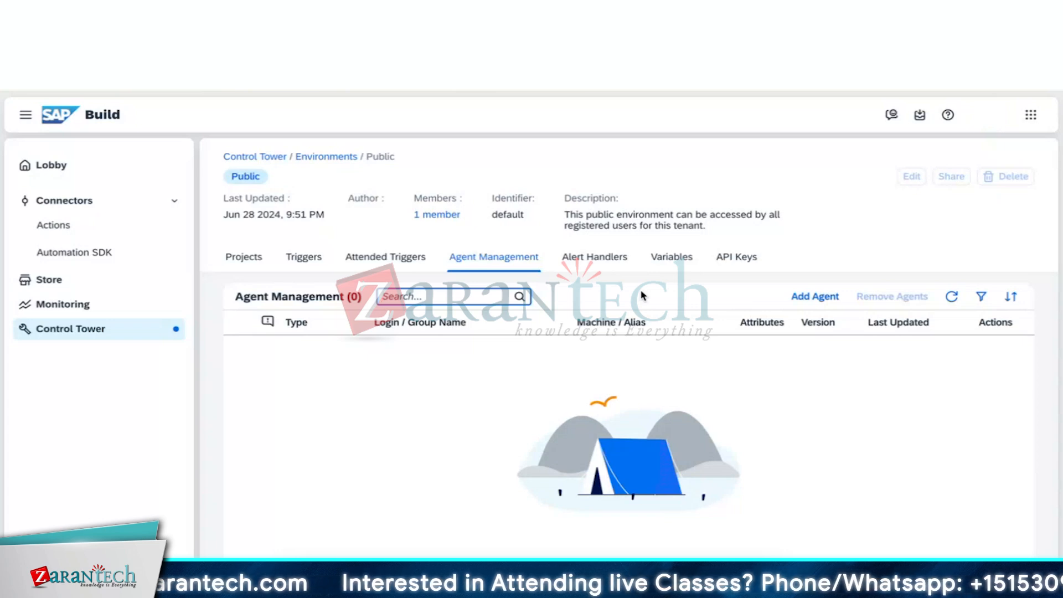
pyautogui.click(595, 263)
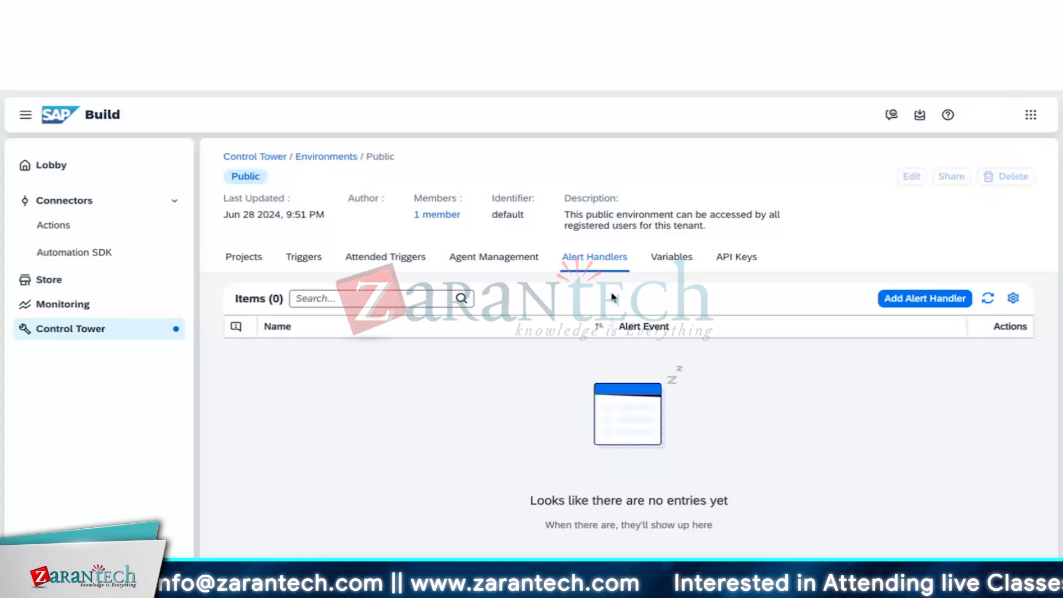
pyautogui.click(681, 257)
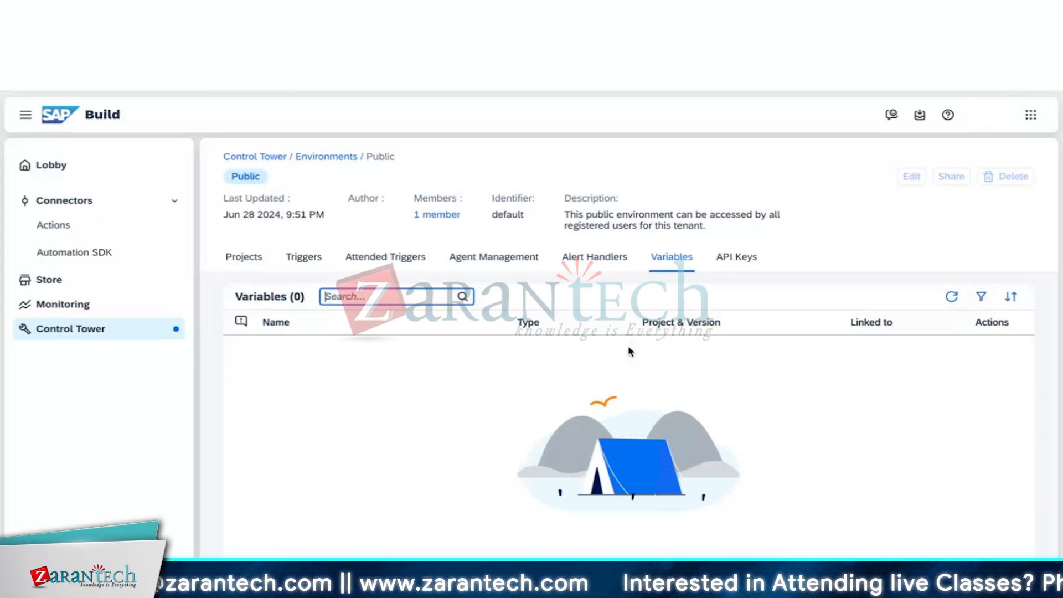
pyautogui.click(745, 257)
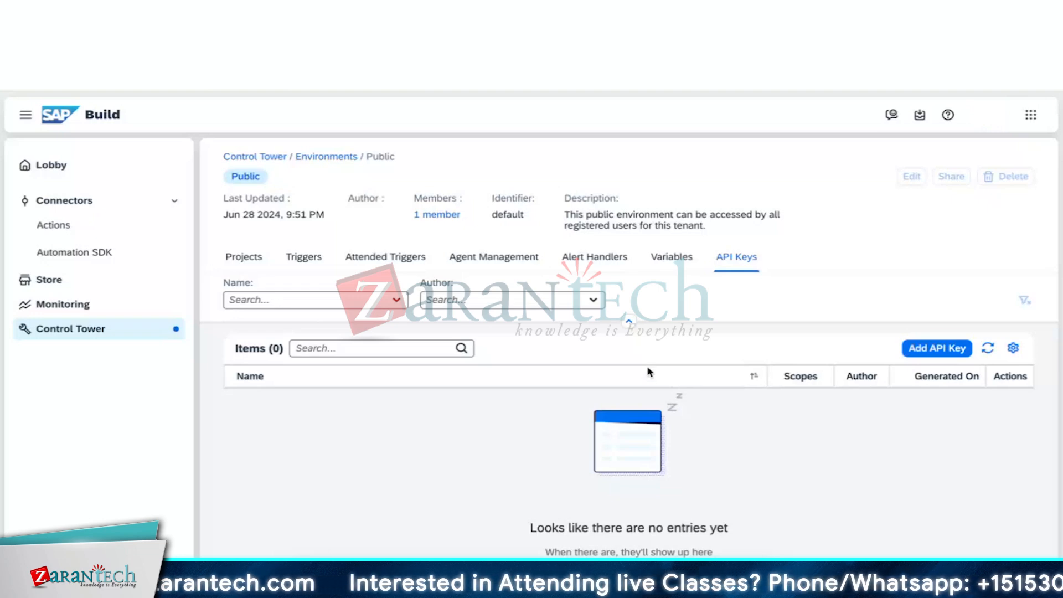
pyautogui.click(674, 260)
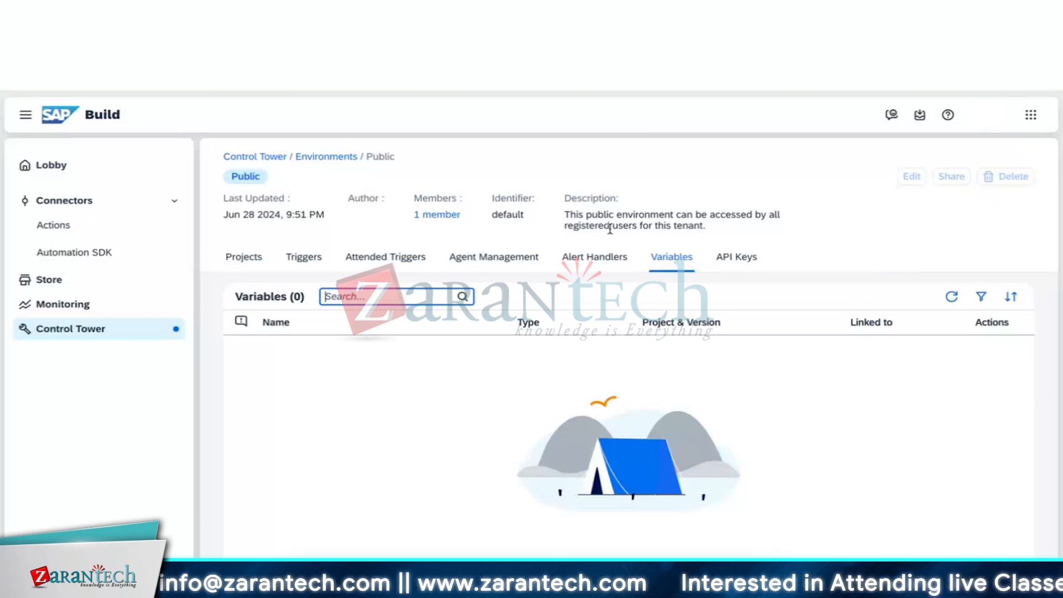
pyautogui.click(718, 234)
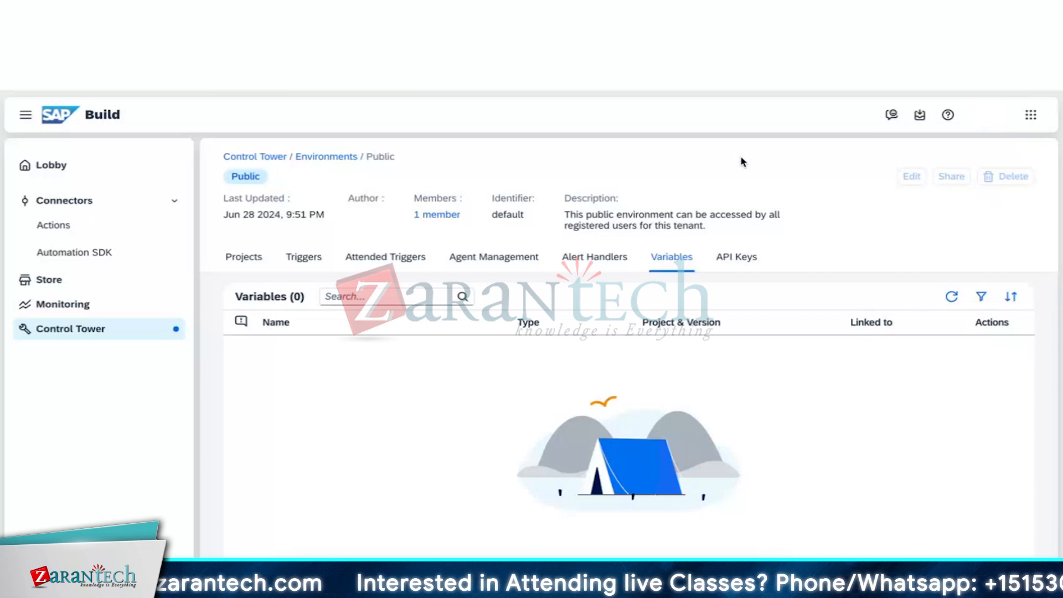
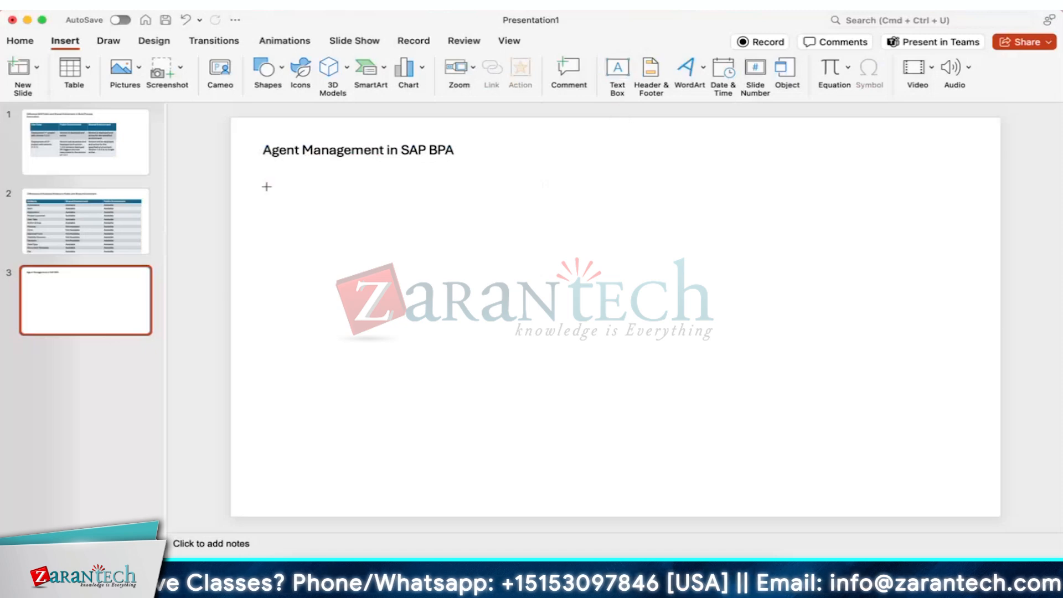
# - In PowerPoint, add a wide text box below the slide 3 title with the question "Why to create an attribute for an Agent?"
pyautogui.moveTo(266, 186); pyautogui.dragTo(967, 497)
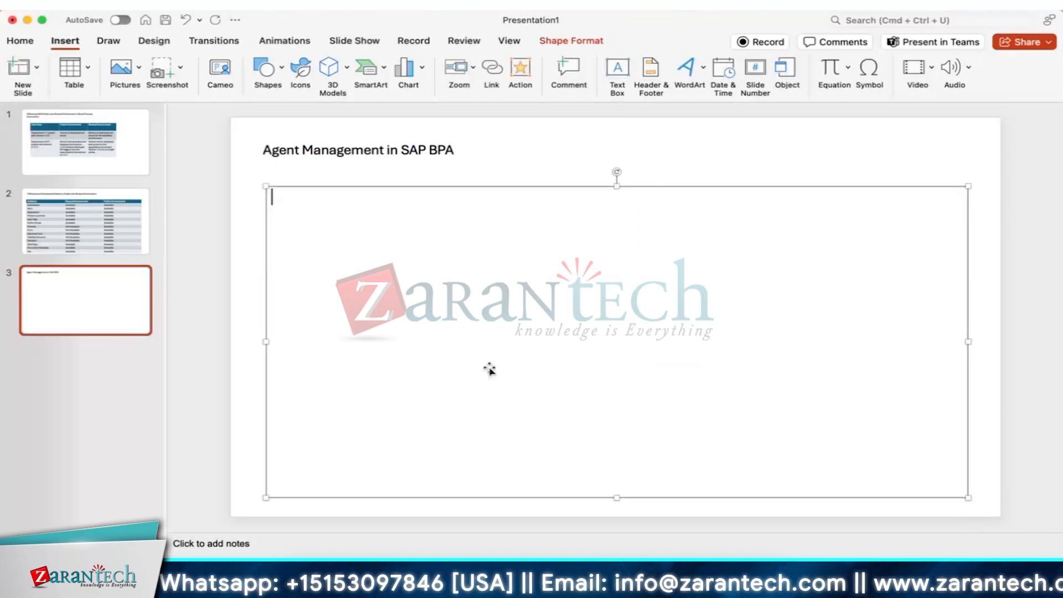
pyautogui.write('Whay')
pyautogui.press('BackSpace')
pyautogui.press('BackSpace')
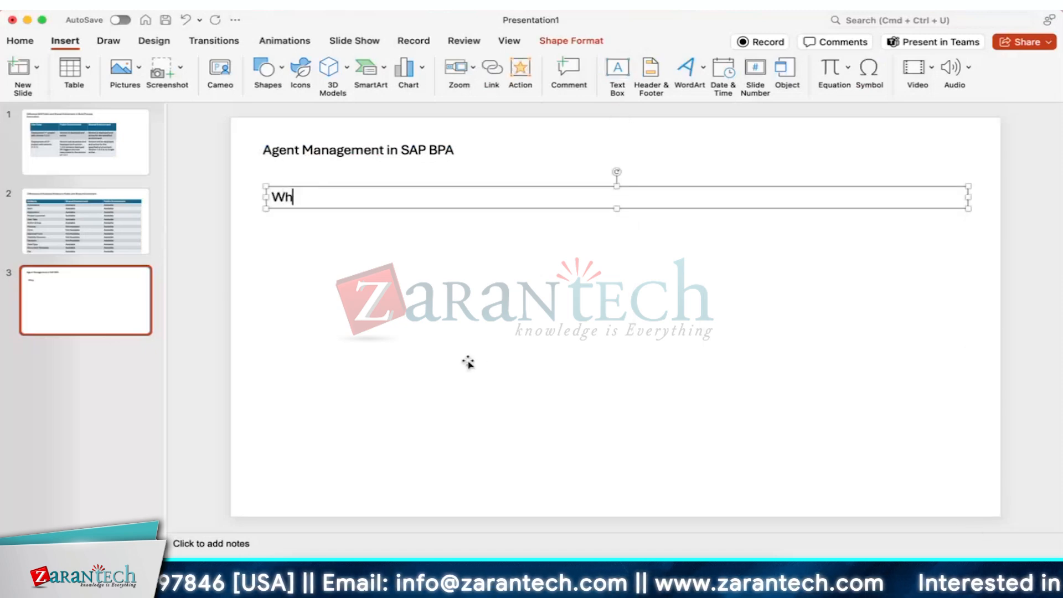
pyautogui.write('y to')
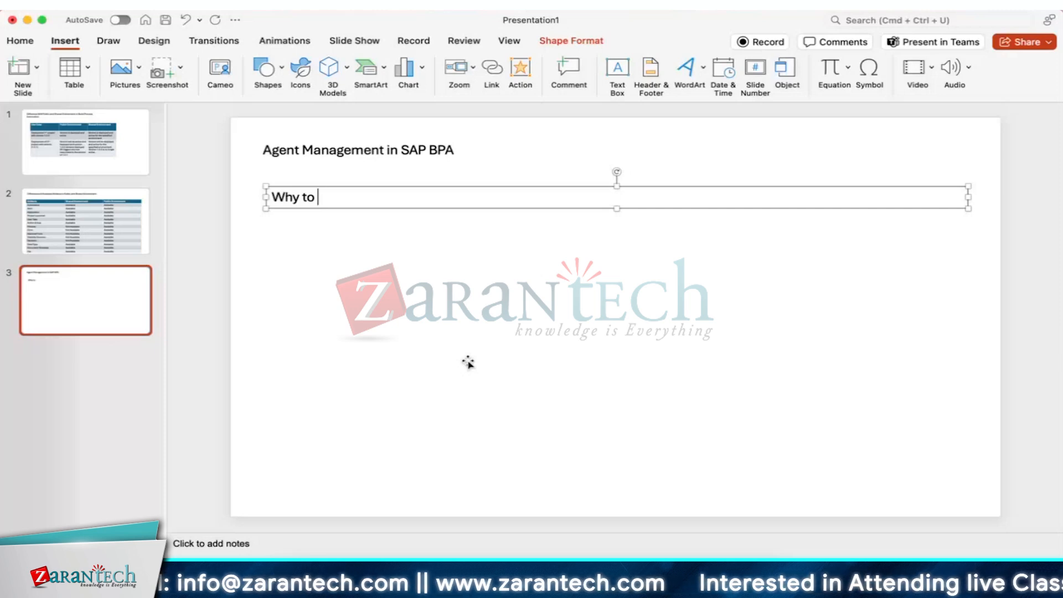
pyautogui.write(' create an a')
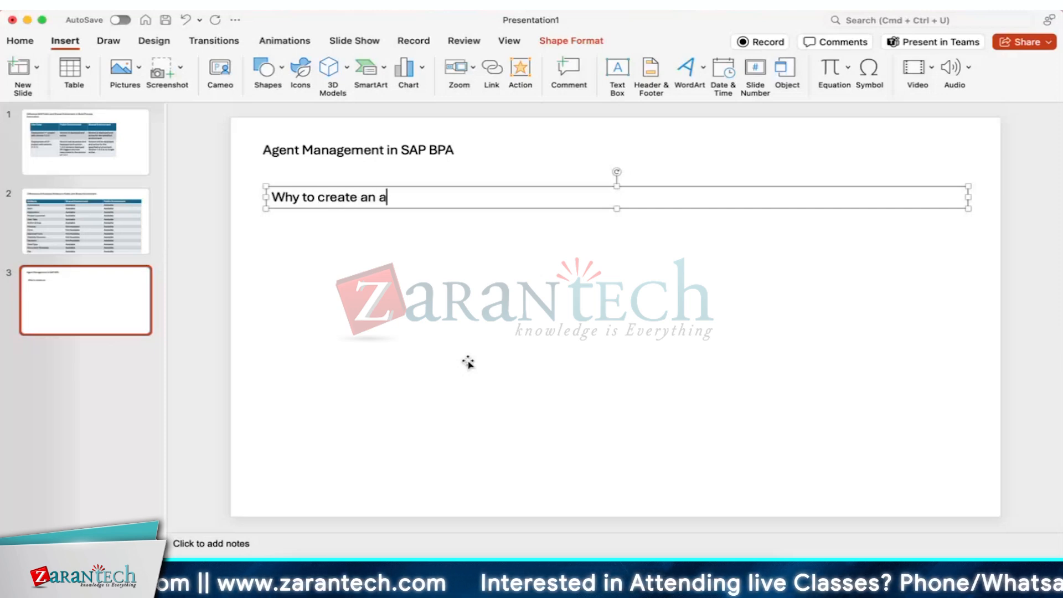
pyautogui.write('ttribute ')
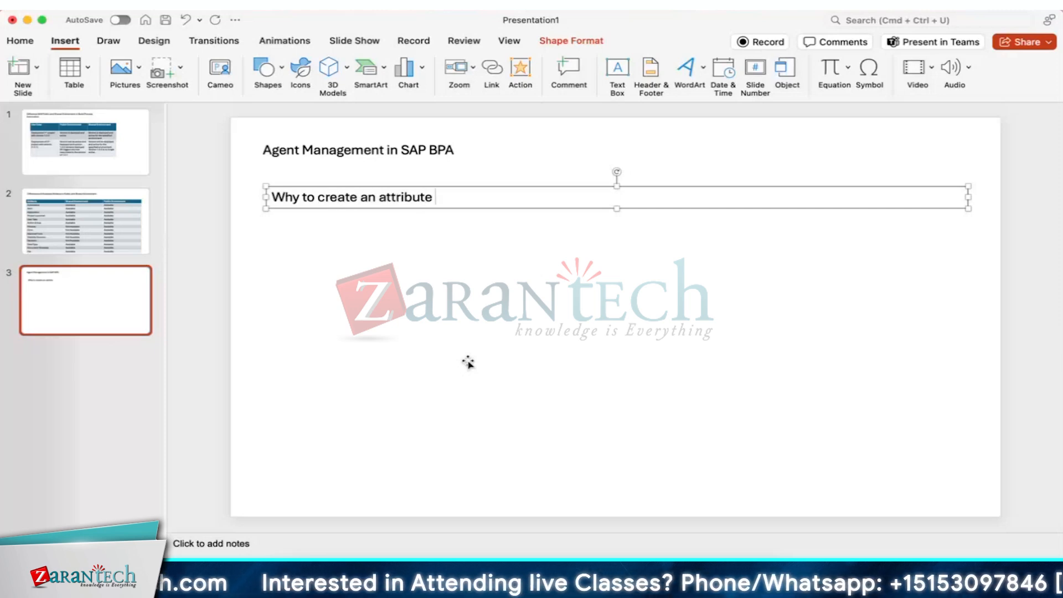
pyautogui.write('for an')
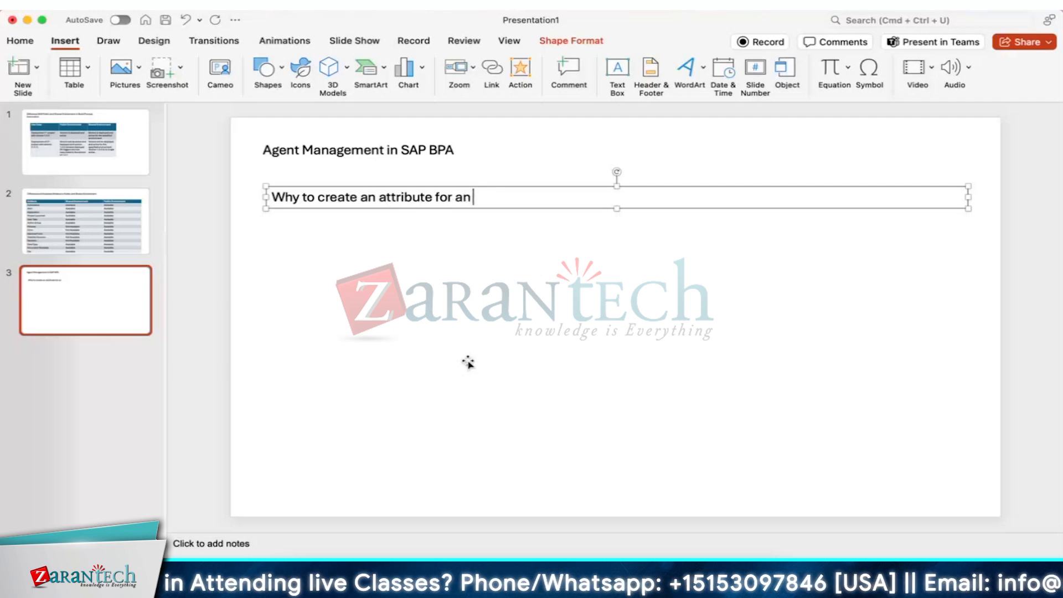
pyautogui.write(' Agent?')
pyautogui.press('Return')
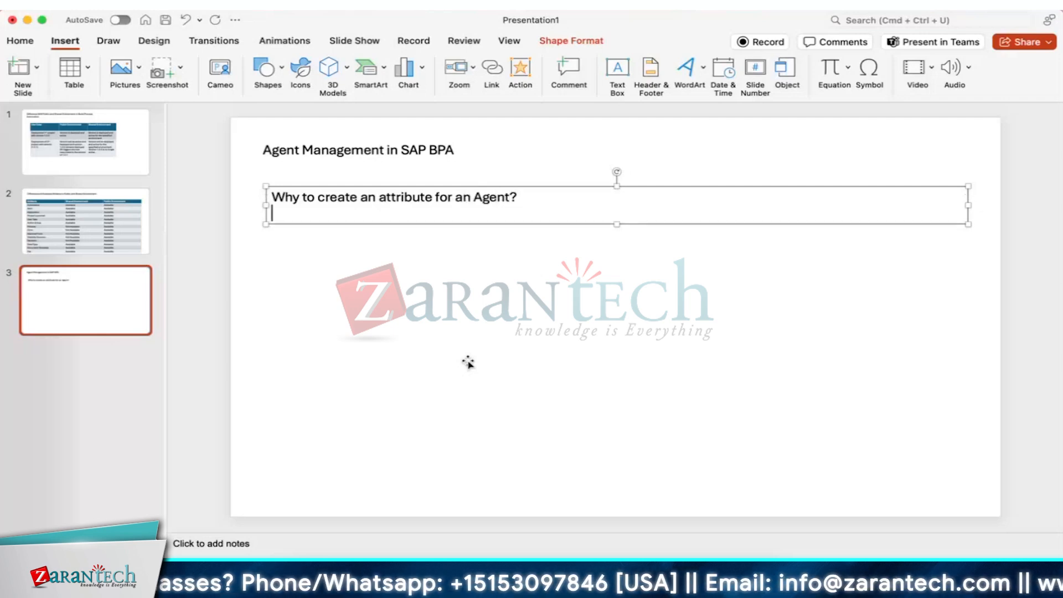
# - Start the answer below the question with "Agent attributes allows you to sort agents registred"
pyautogui.write('Age')
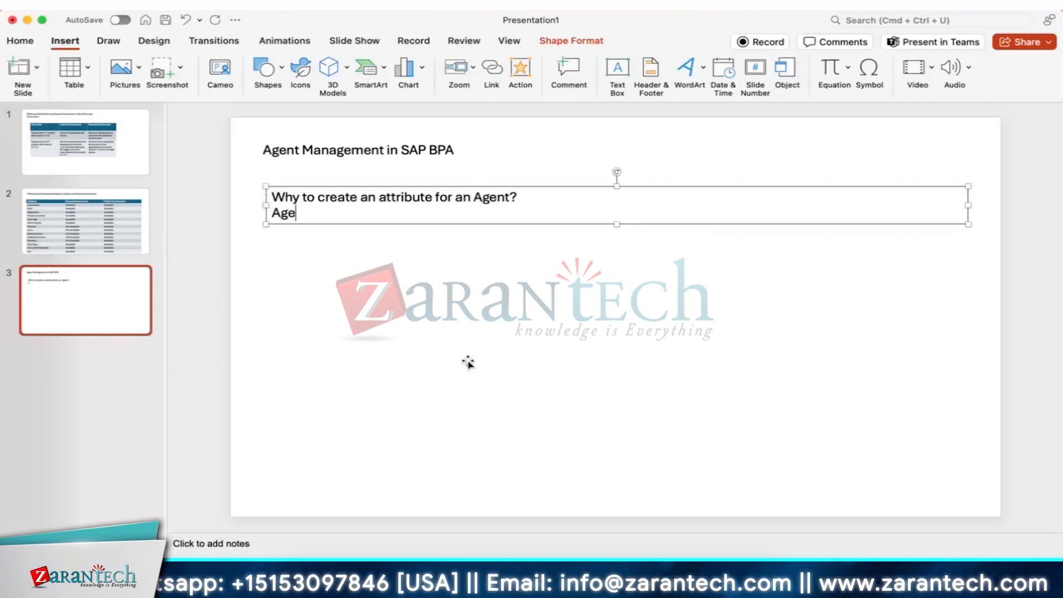
pyautogui.write('nt attributes')
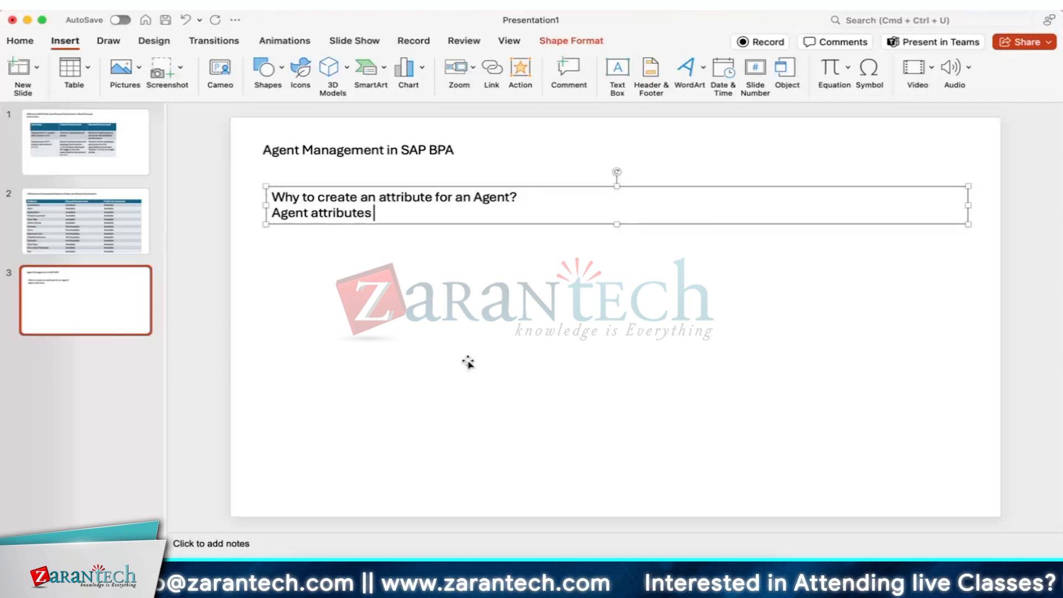
pyautogui.write(' allowas')
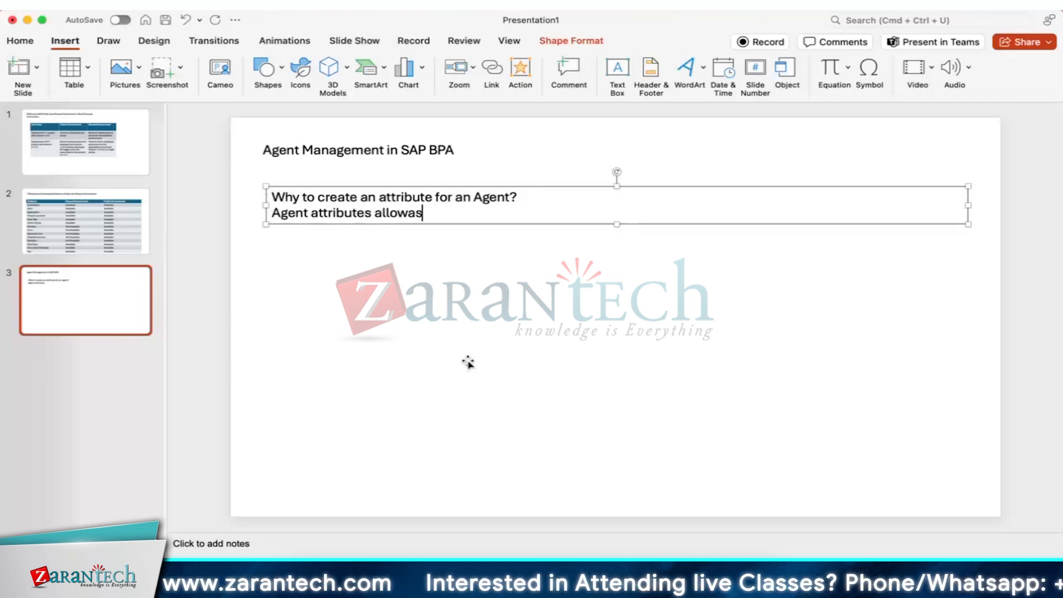
pyautogui.press('BackSpace')
pyautogui.press('BackSpace')
pyautogui.write('s ')
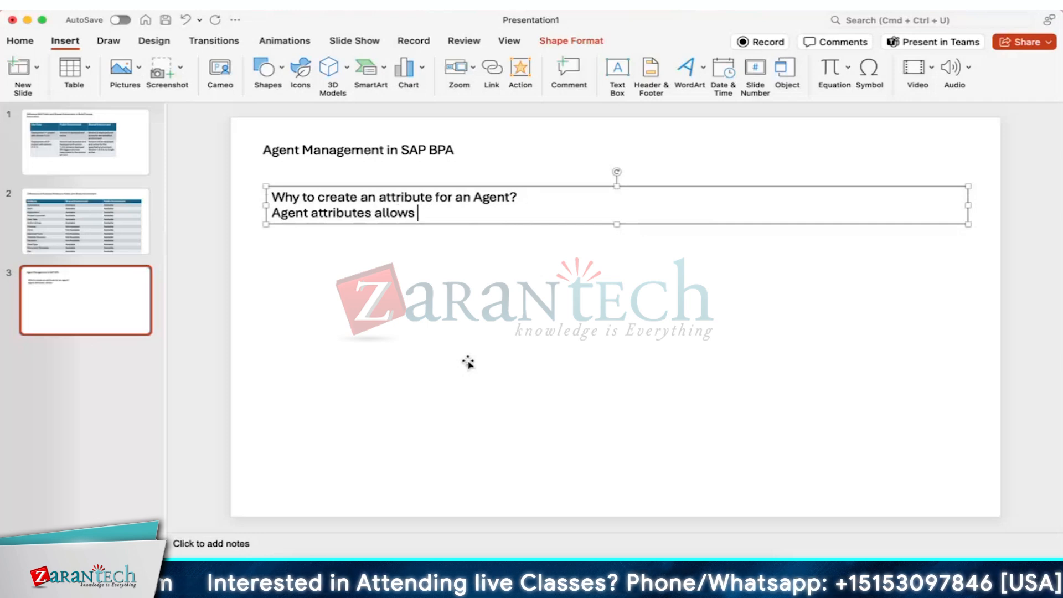
pyautogui.write('you to')
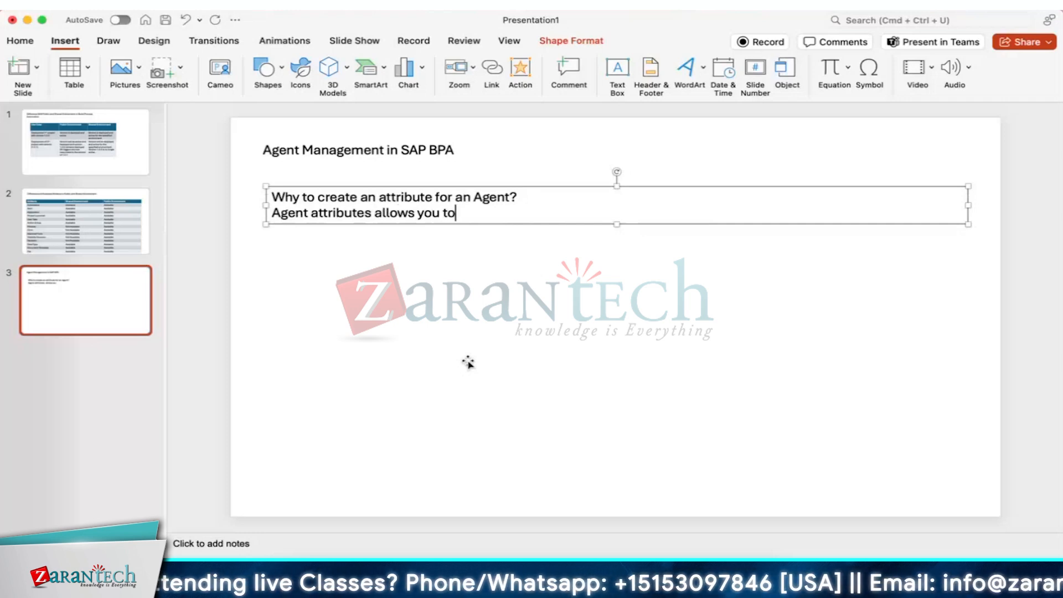
pyautogui.write(' s')
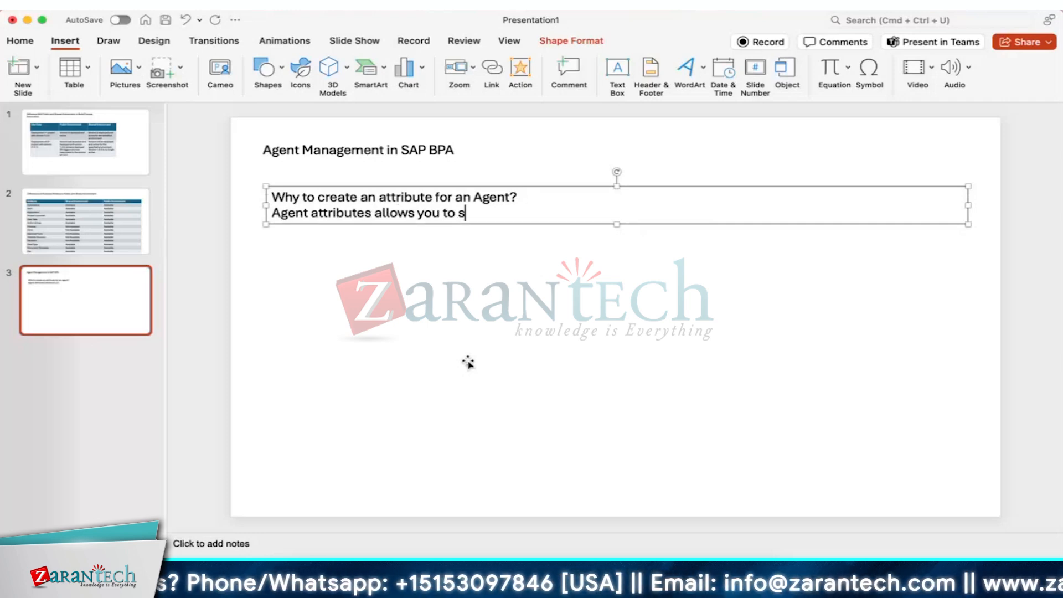
pyautogui.write('ort')
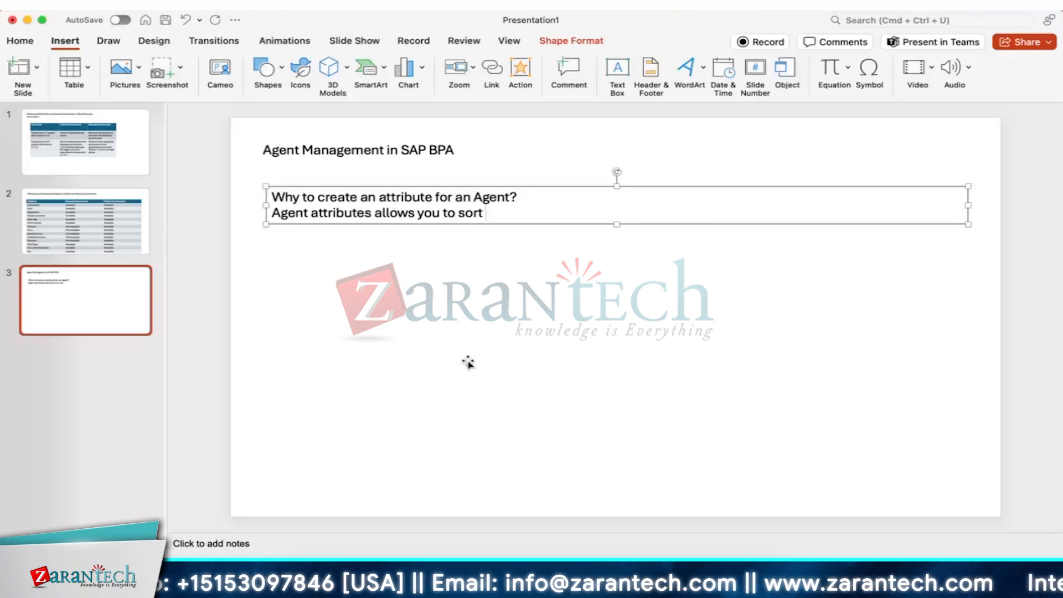
pyautogui.write(' agents ')
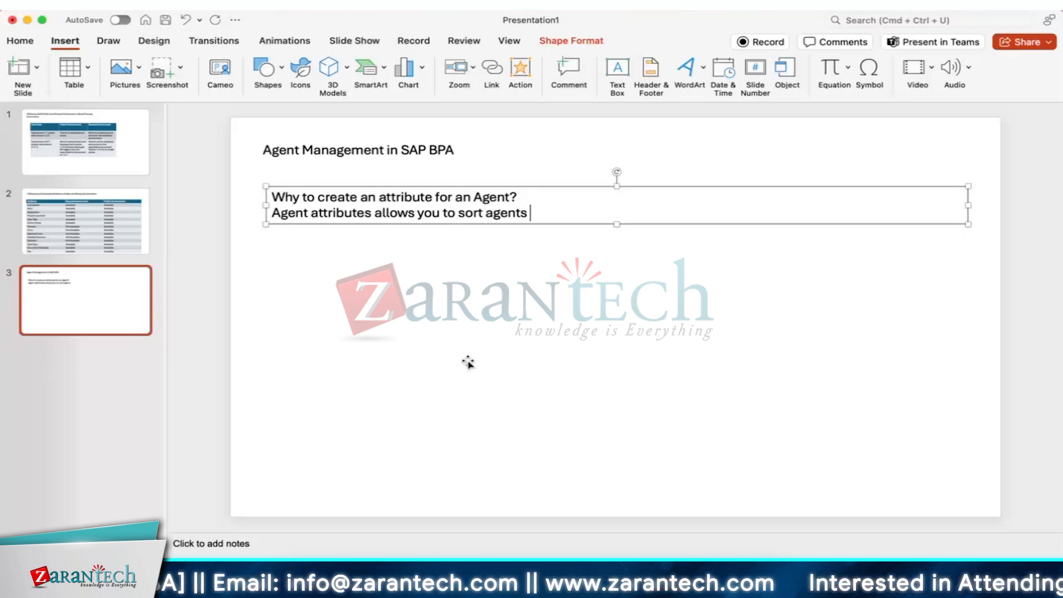
pyautogui.write('reg')
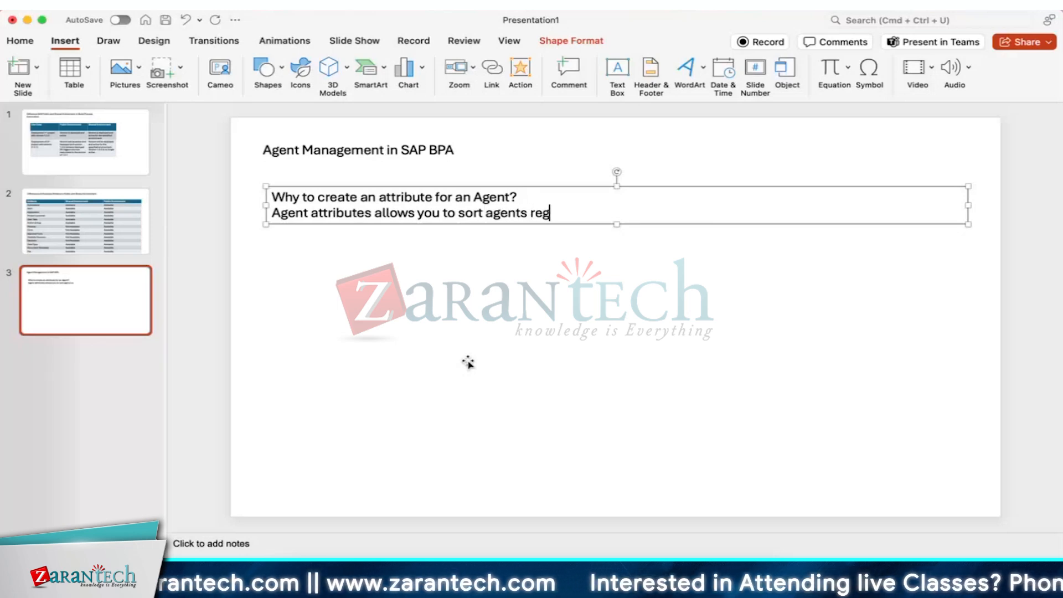
pyautogui.write('istred')
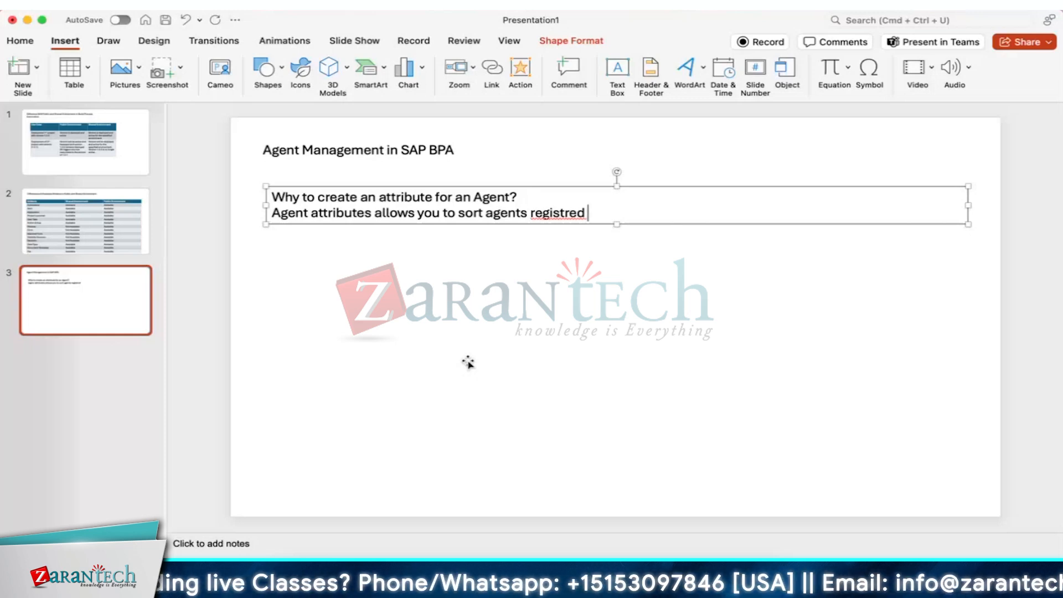
# - Correct the misspelled last word of the answer to "registered" using the spelling suggestion
pyautogui.press('Left')
pyautogui.press('Left')
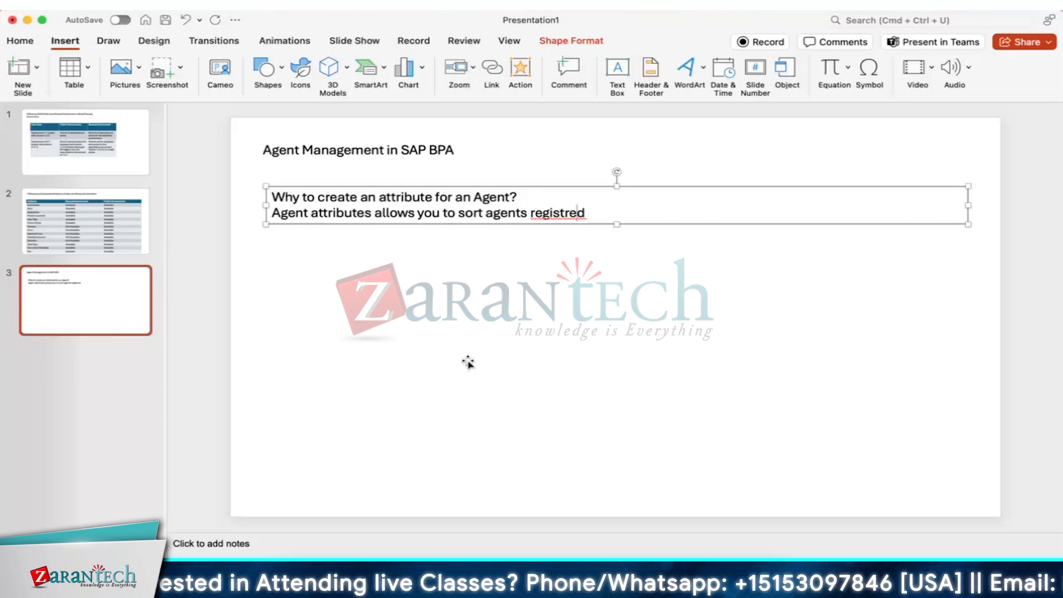
pyautogui.rightClick(555, 214)
pyautogui.click(593, 225)
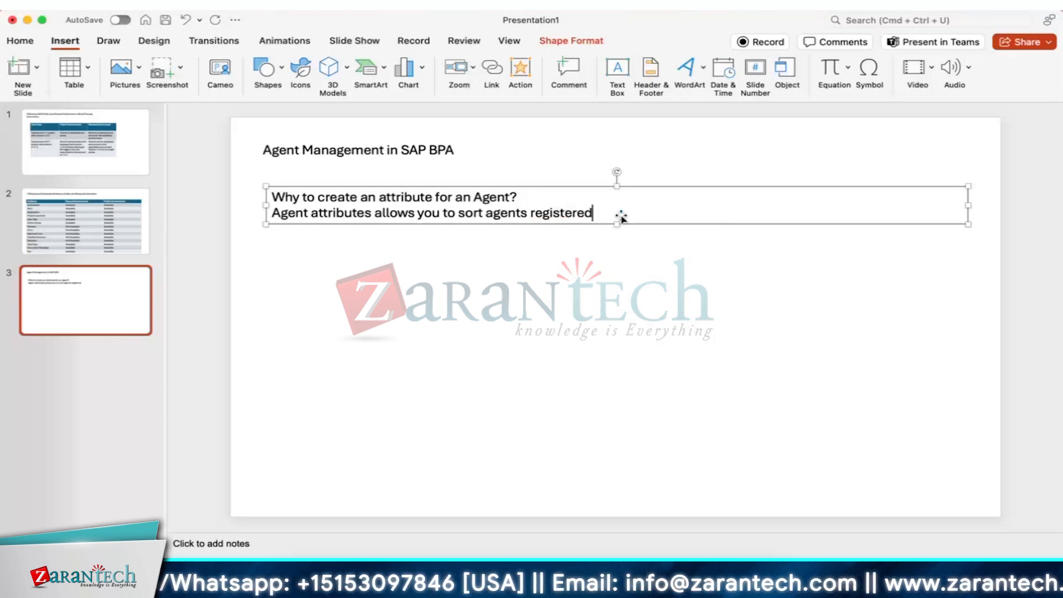
# - Continue the answer in the slide 3 text box with "with in the same tenant"
pyautogui.write('wi')
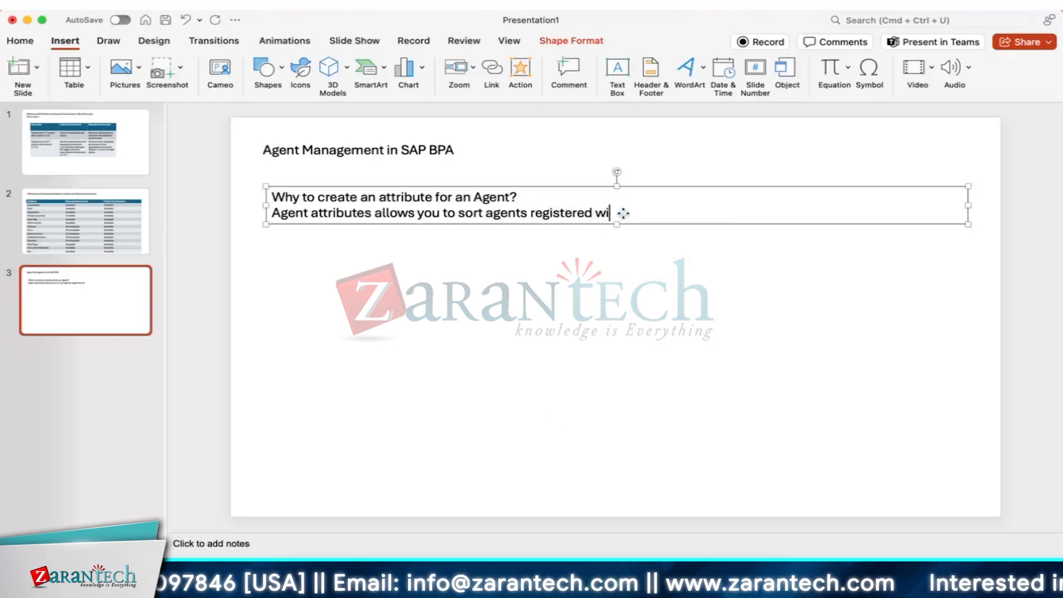
pyautogui.write('thin the s')
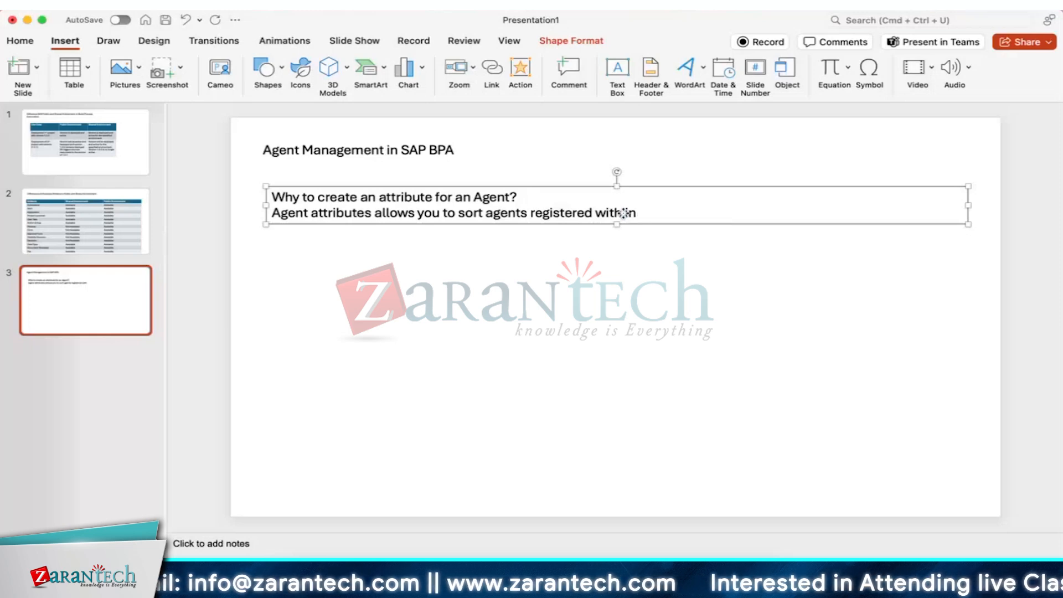
pyautogui.write('ame te')
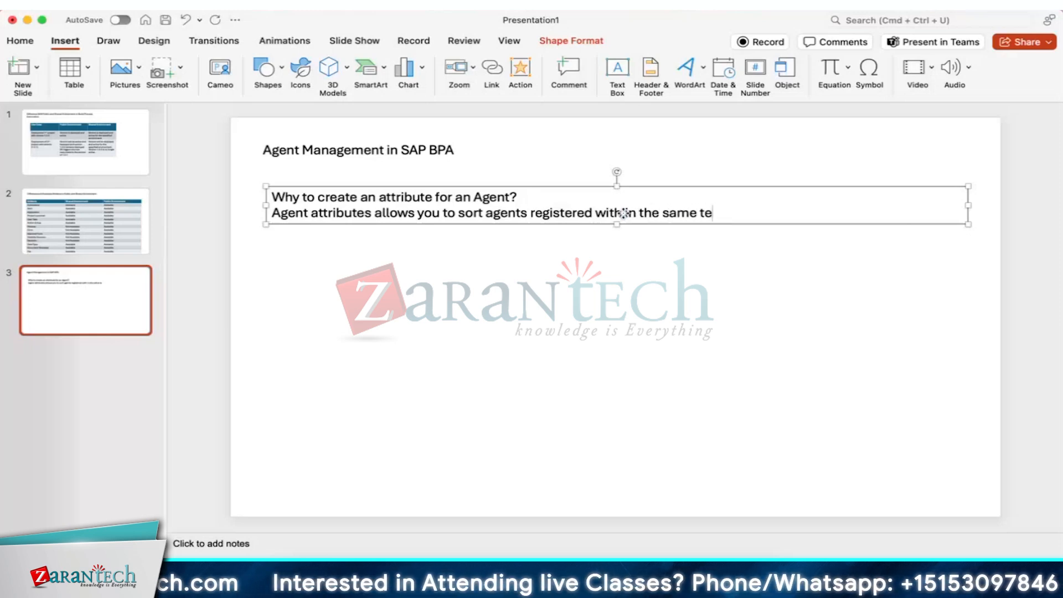
pyautogui.write('nant ')
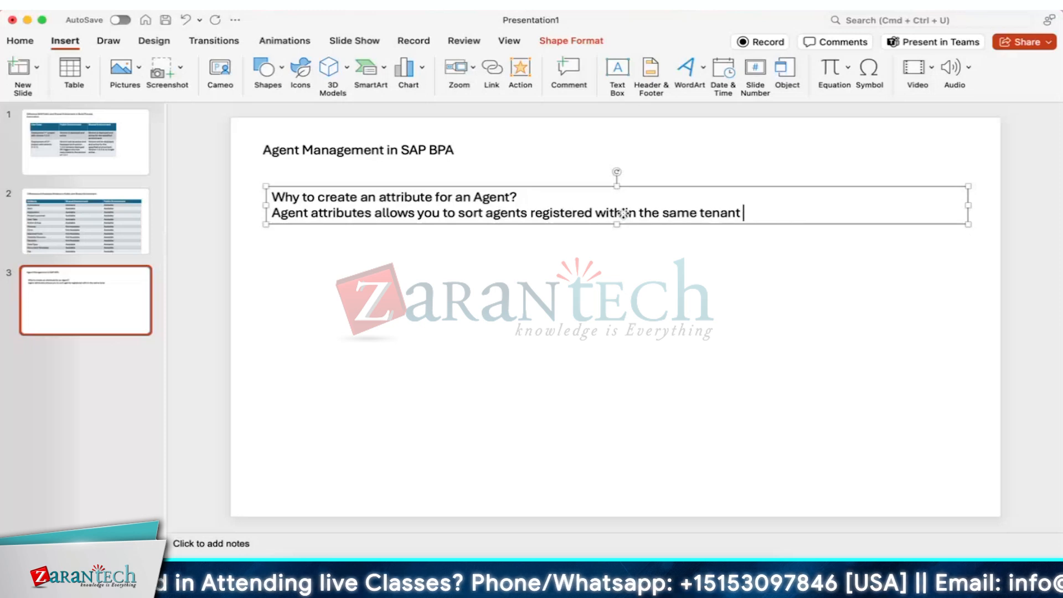
# - Complete the answer sentence with "and make sure the specific agent executes the job of your choice."
pyautogui.write('and m')
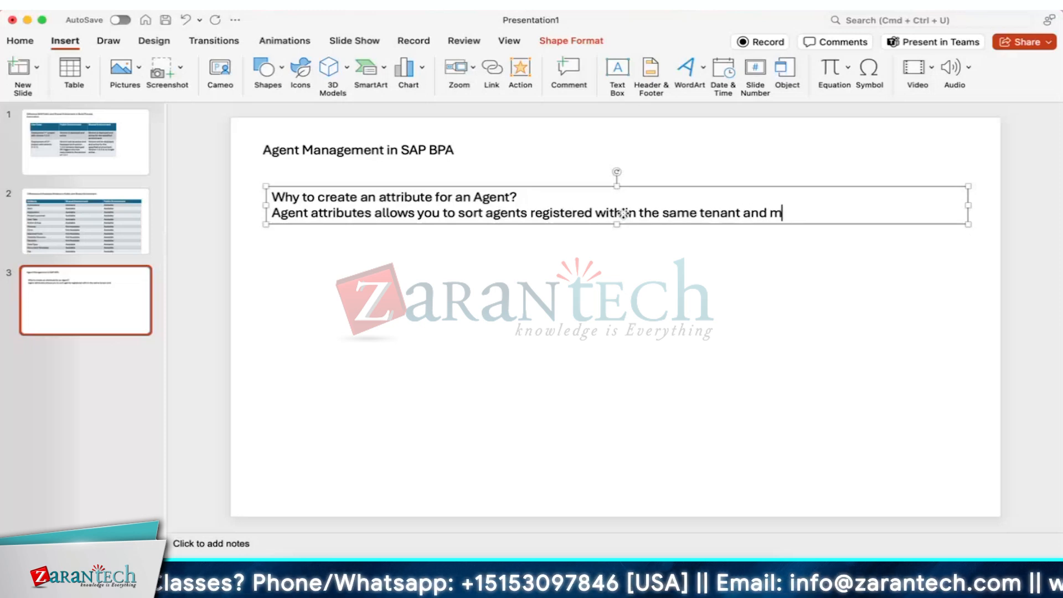
pyautogui.write('ake sure the ')
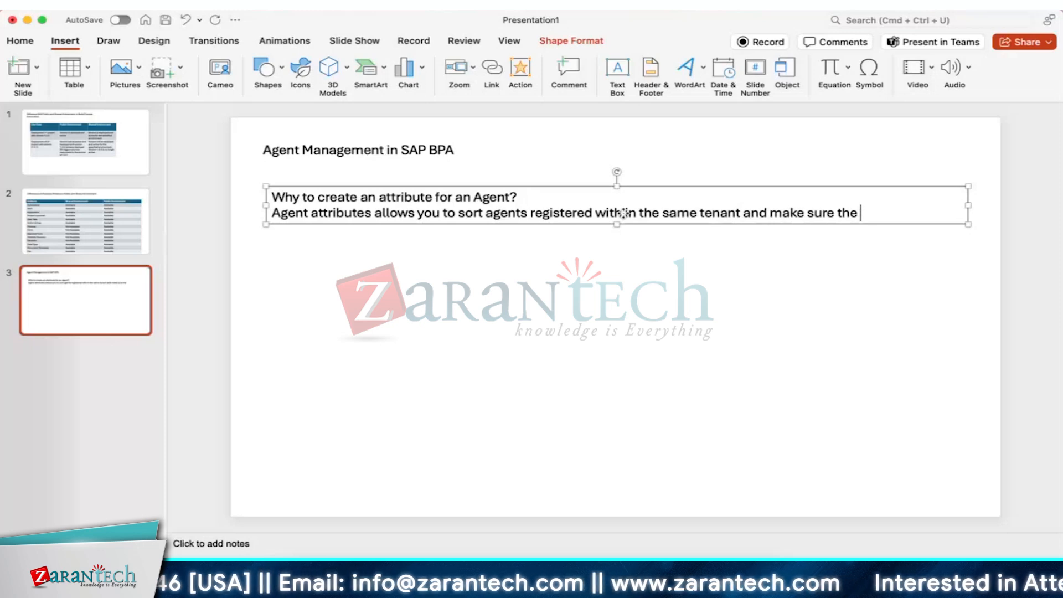
pyautogui.write('specifi')
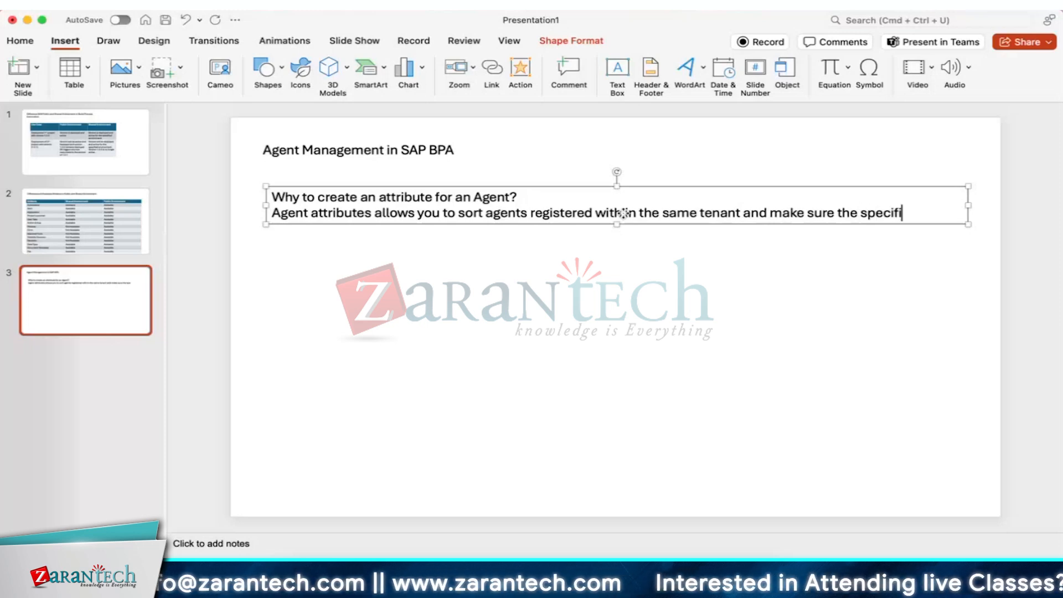
pyautogui.write('c agent ')
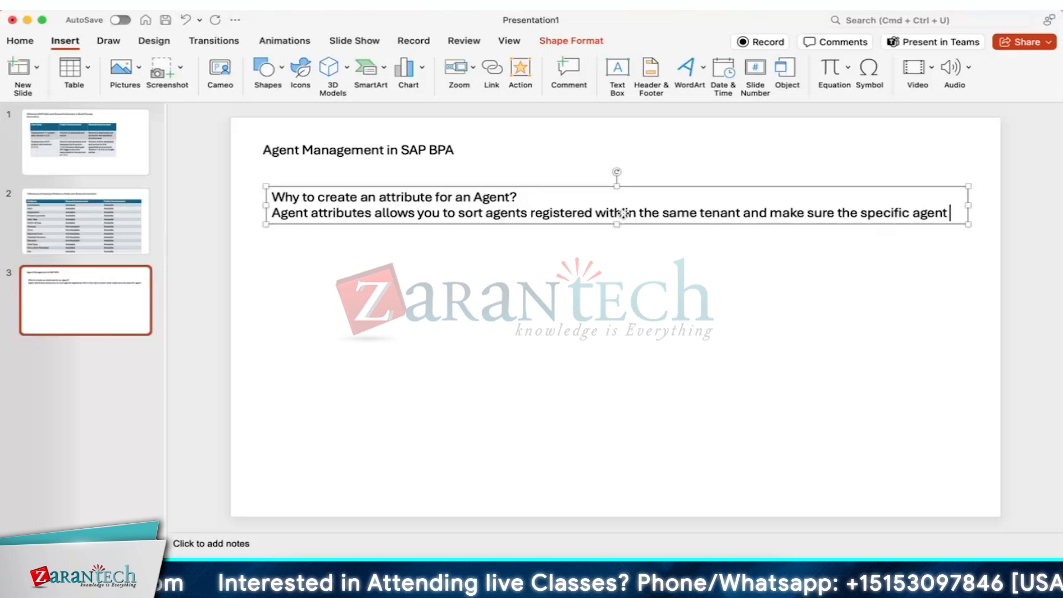
pyautogui.write('execute')
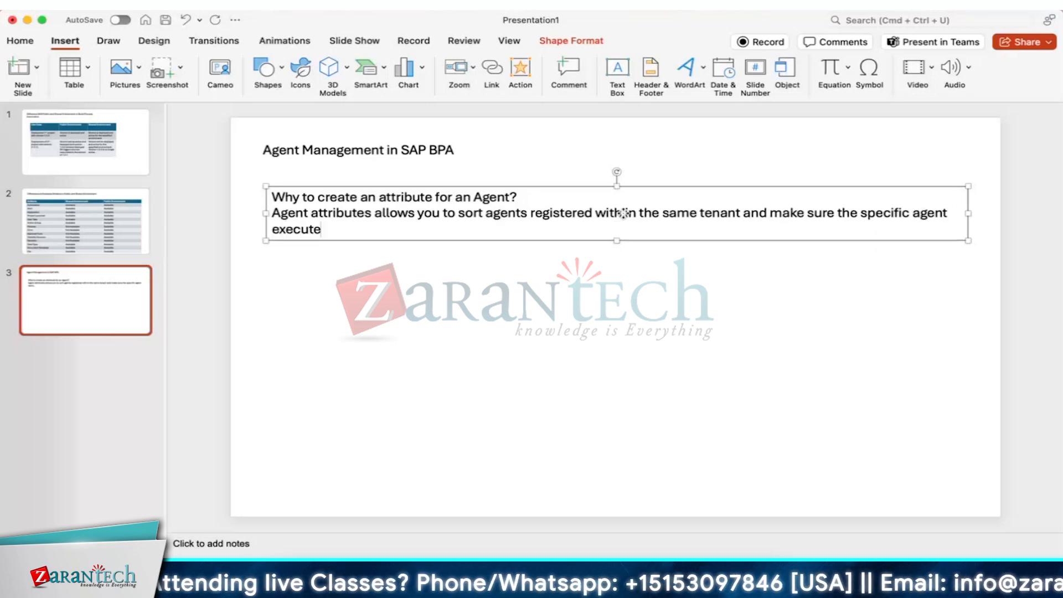
pyautogui.write('s ')
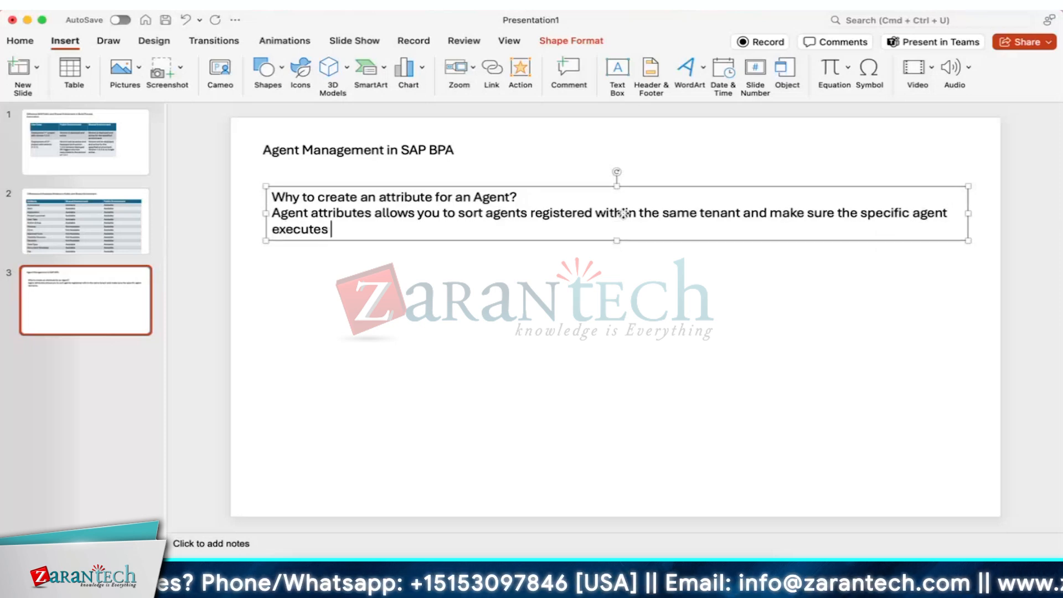
pyautogui.write('the jo')
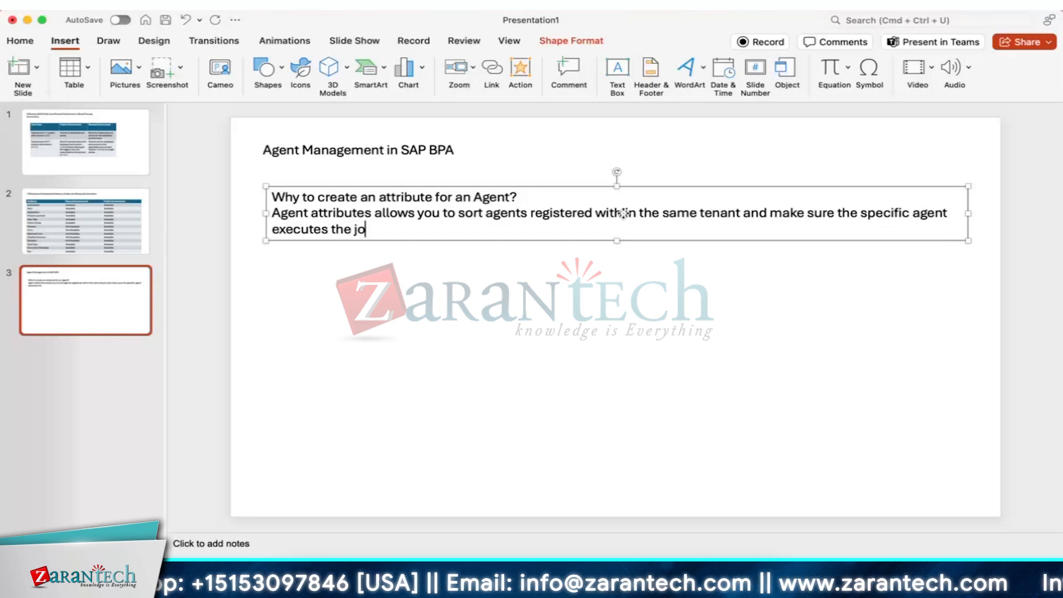
pyautogui.write('b of')
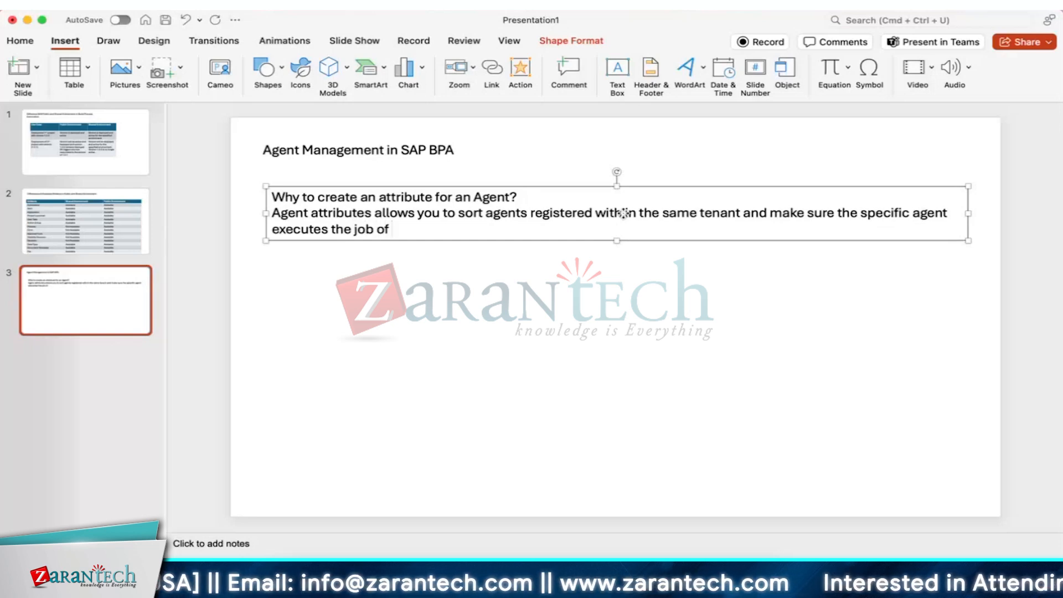
pyautogui.write(' your ch')
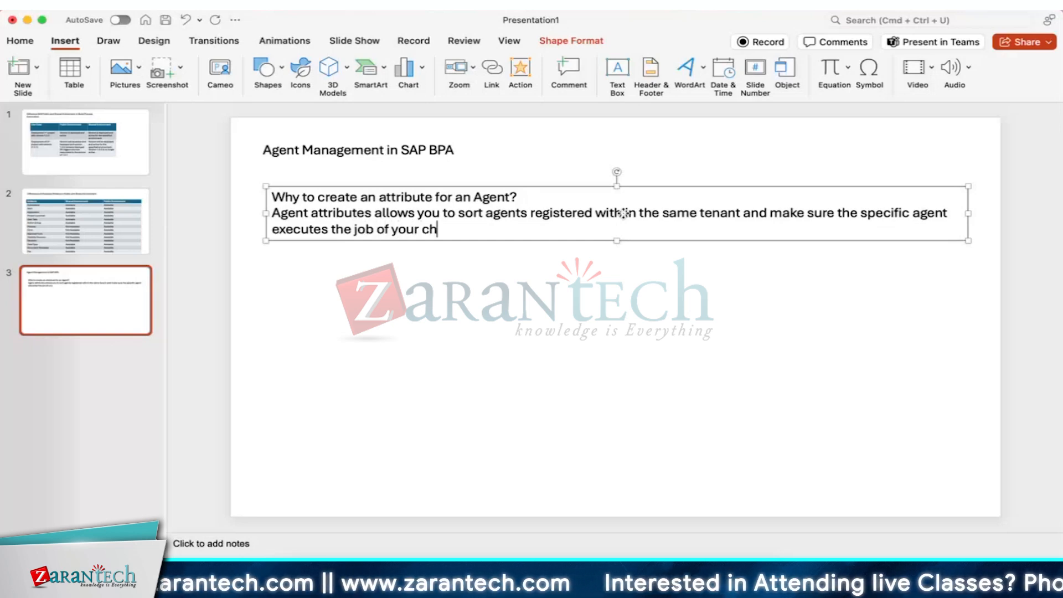
pyautogui.write('oice.')
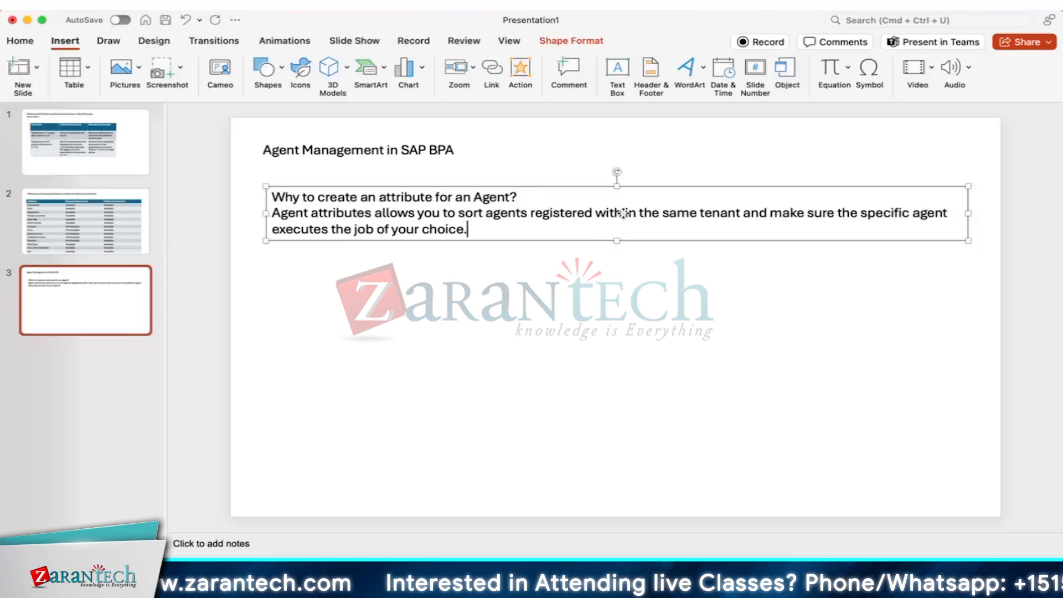
pyautogui.click(551, 285)
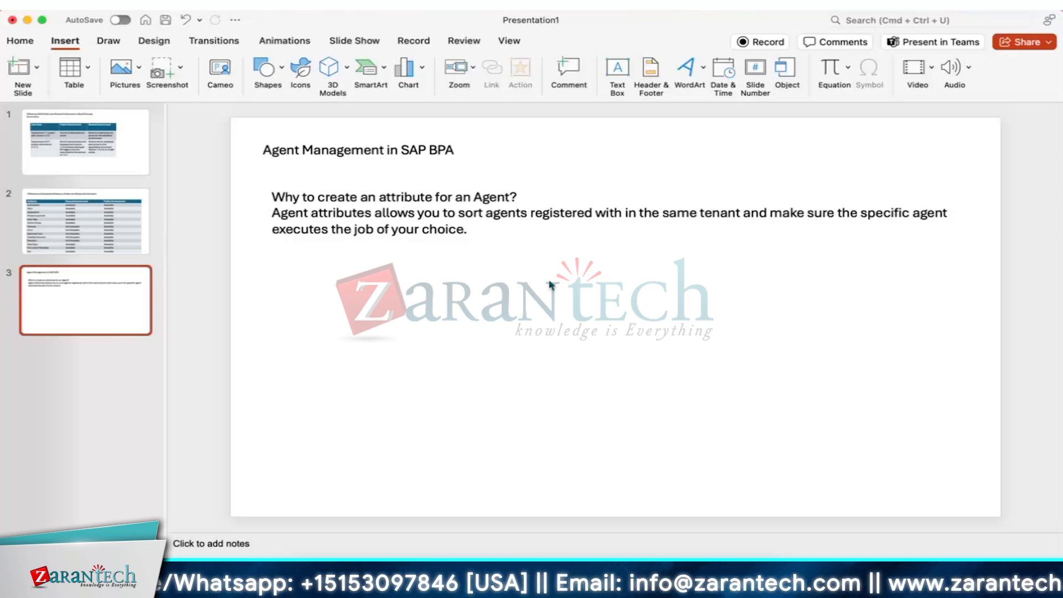
# - Add the heading line "Steps involved are" below the answer in the same text box, separated by a blank line
pyautogui.click(476, 231)
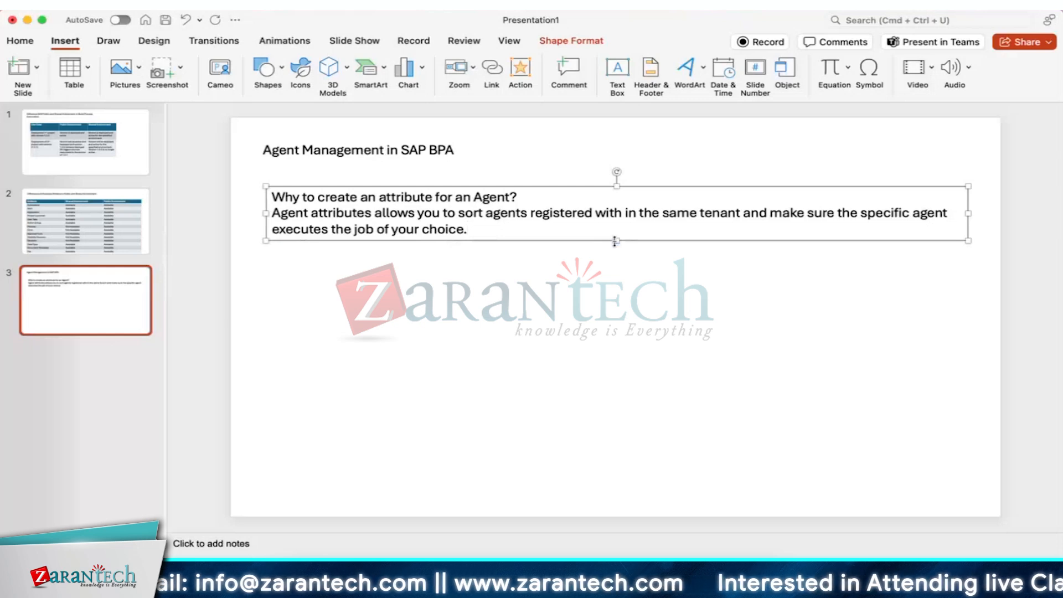
pyautogui.press('Return')
pyautogui.press('Return')
pyautogui.write('St')
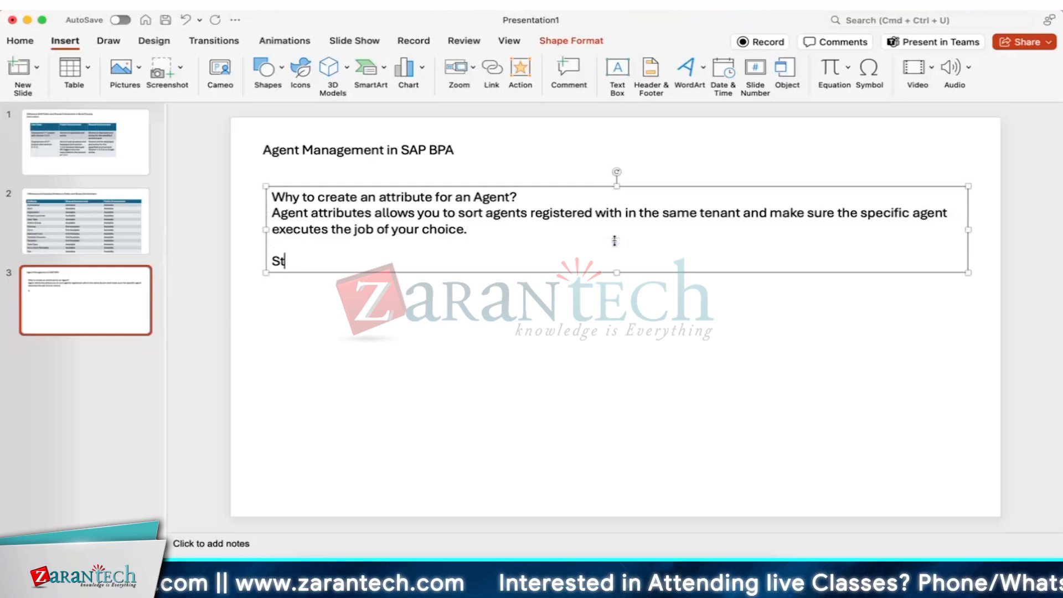
pyautogui.write('eps ')
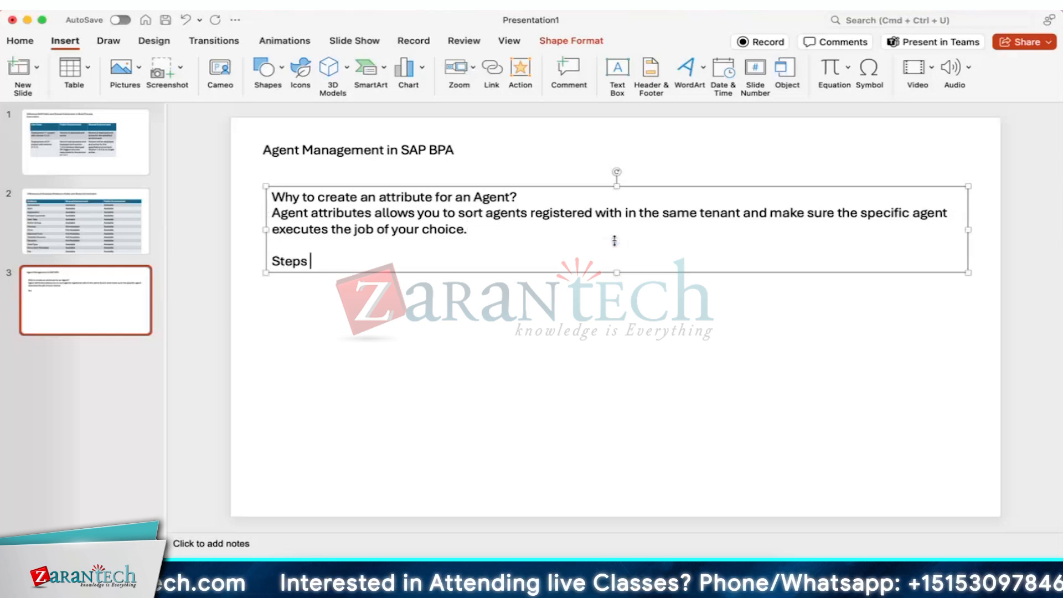
pyautogui.write('involved in')
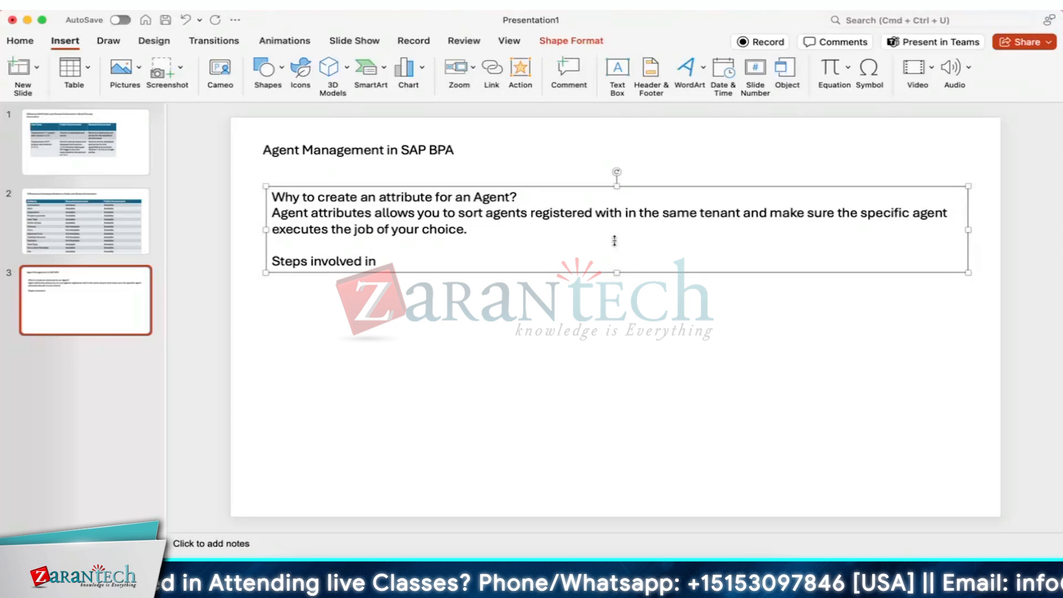
pyautogui.press('BackSpace')
pyautogui.press('BackSpace')
pyautogui.write('are')
pyautogui.press('Return')
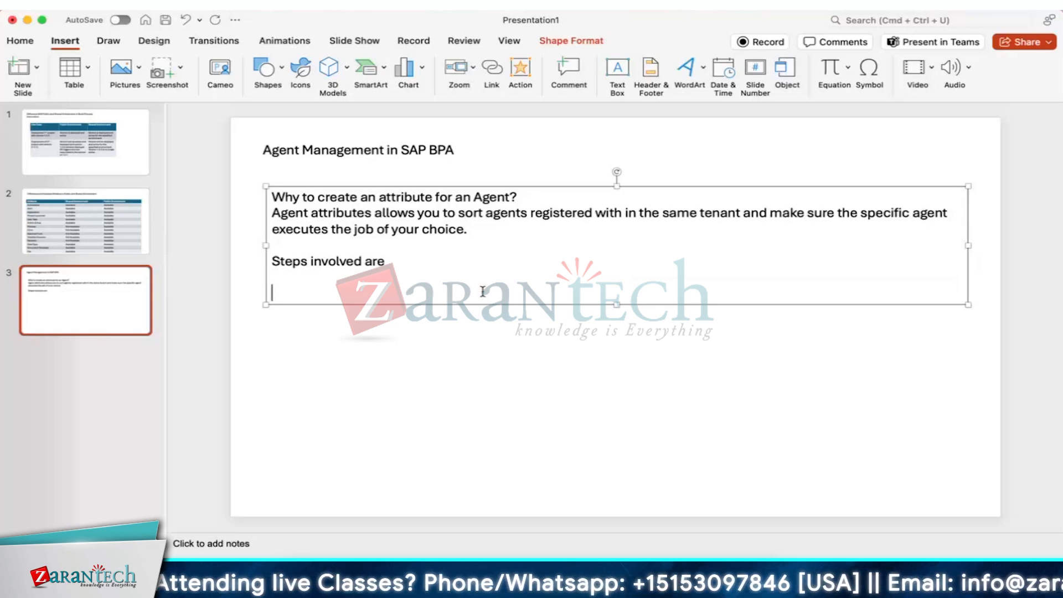
# - Below the heading, add the item "1. Create an environment and add your agent" and start a second item numbered 2
pyautogui.write('1.')
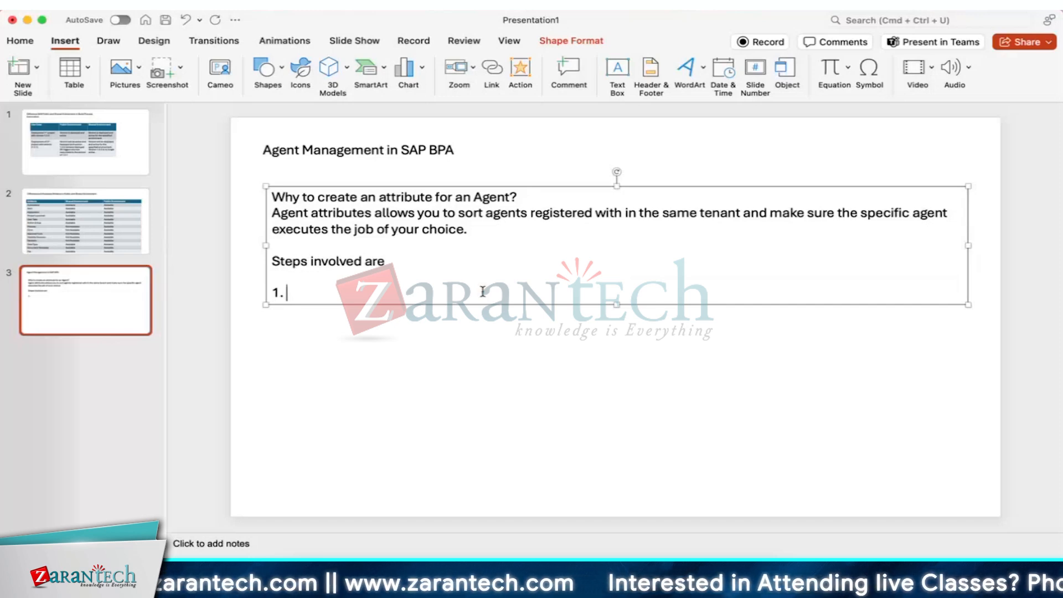
pyautogui.write('Create an ent')
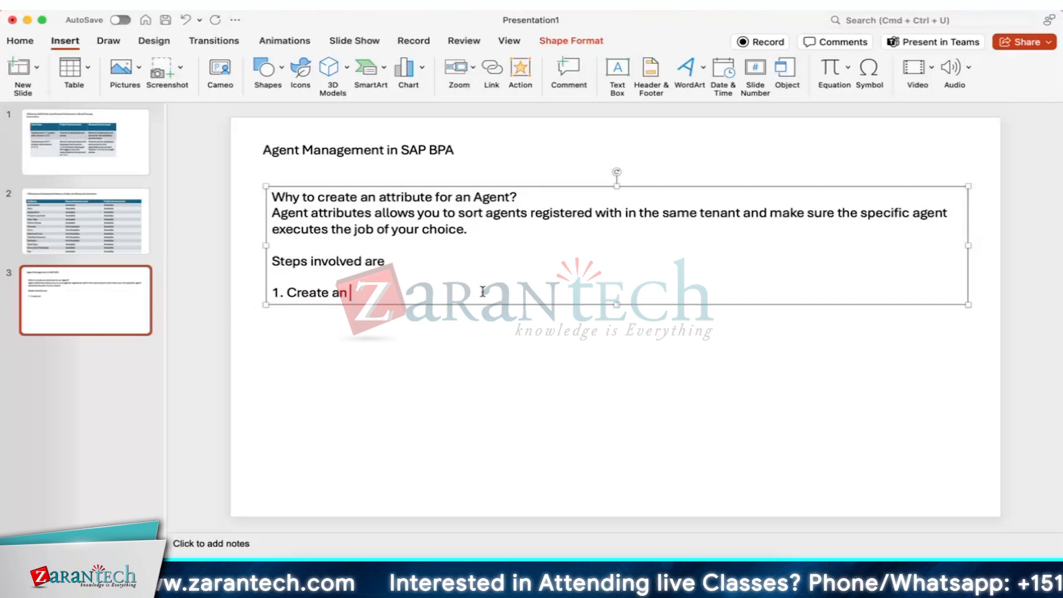
pyautogui.press('BackSpace')
pyautogui.press('BackSpace')
pyautogui.write('onment and as')
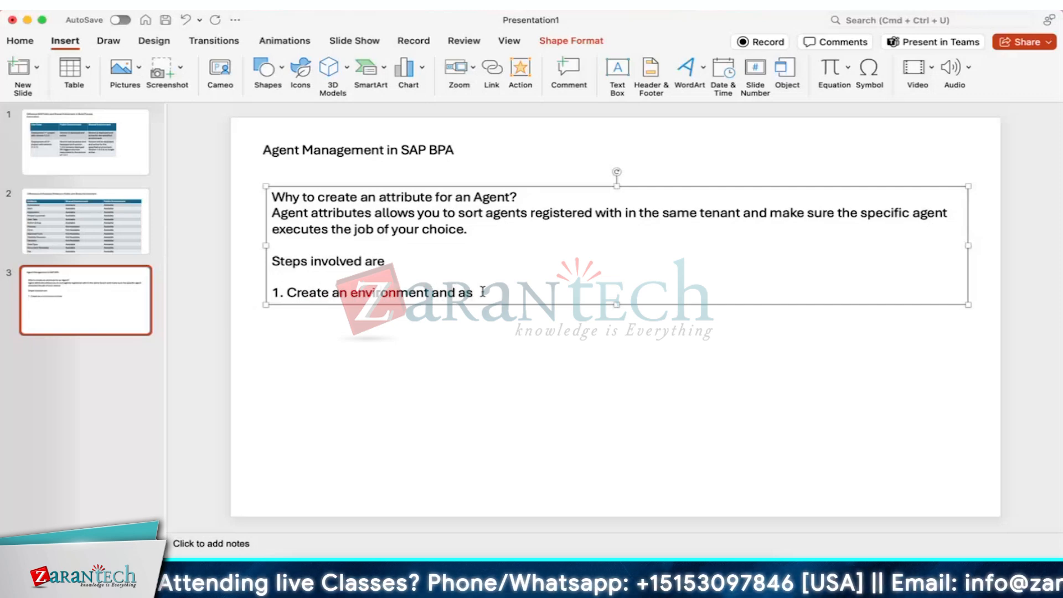
pyautogui.press('BackSpace')
pyautogui.write('dd your agent you')
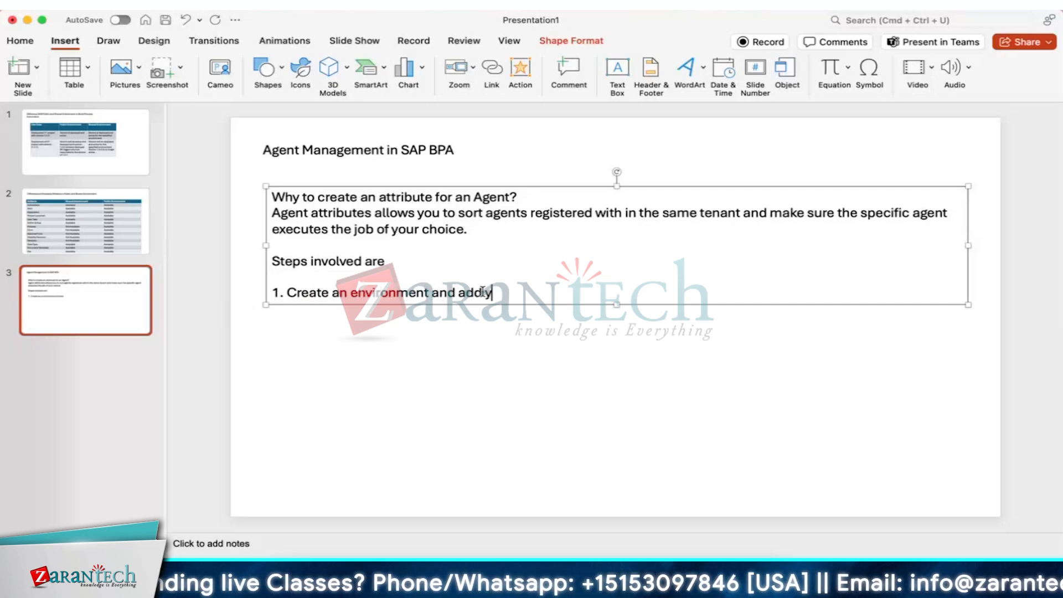
pyautogui.write('r')
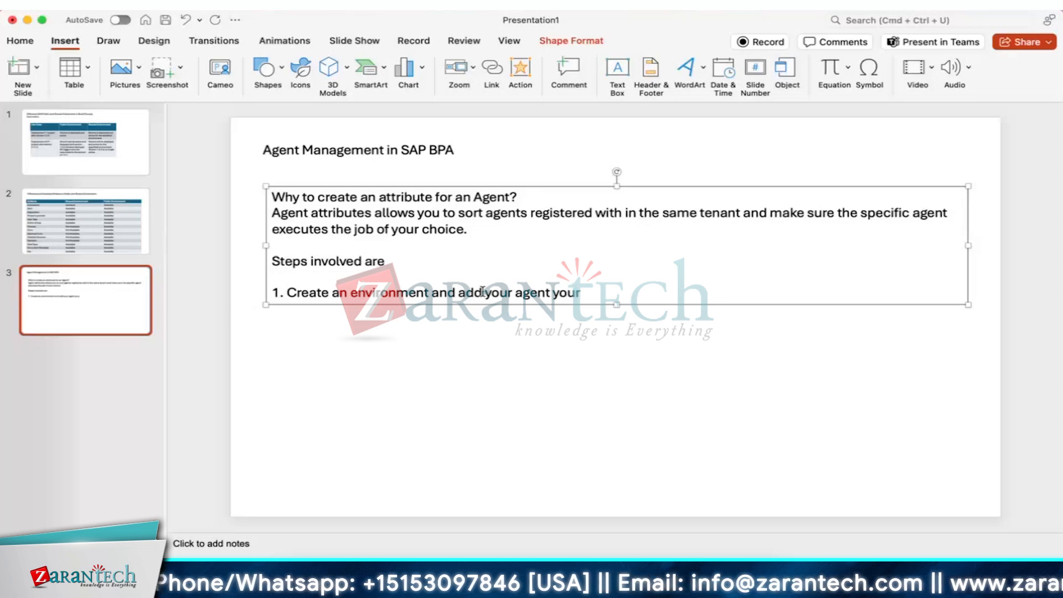
pyautogui.press('BackSpace')
pyautogui.press('BackSpace')
pyautogui.press('BackSpace')
pyautogui.press('BackSpace')
pyautogui.press('BackSpace')
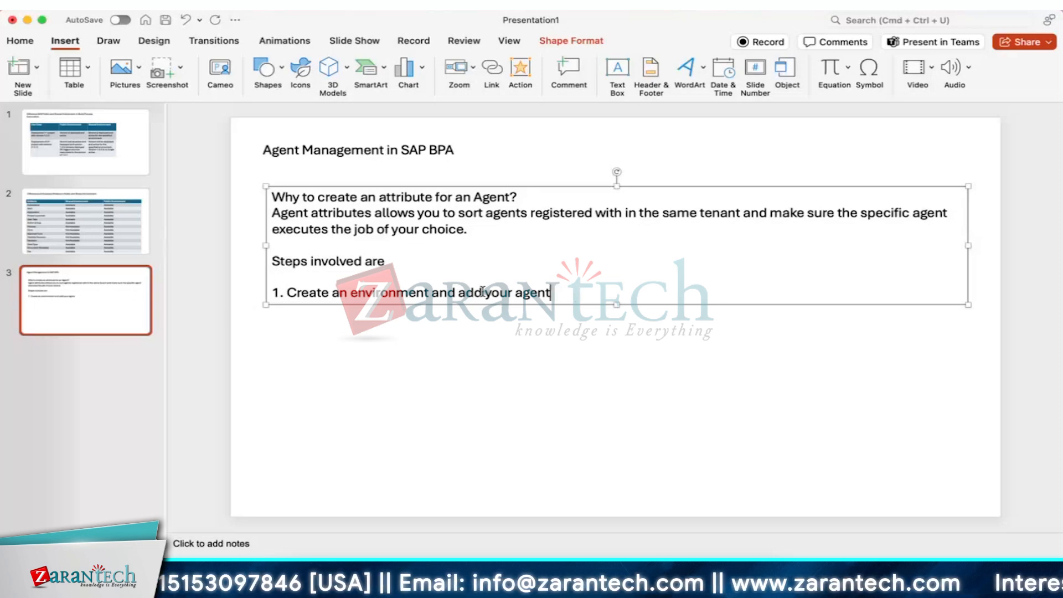
pyautogui.press('Return')
pyautogui.write('2.')
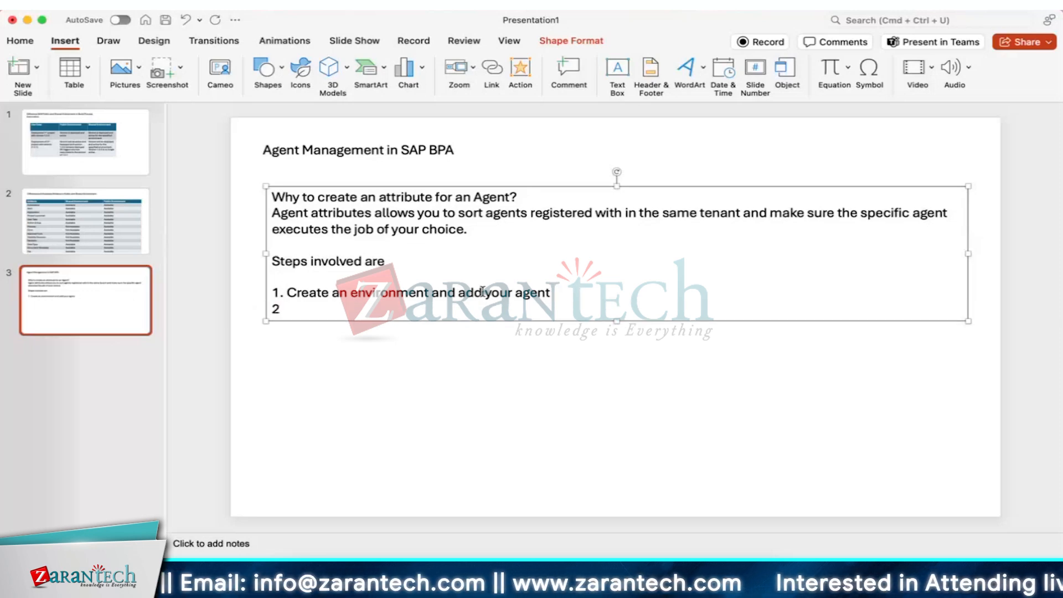
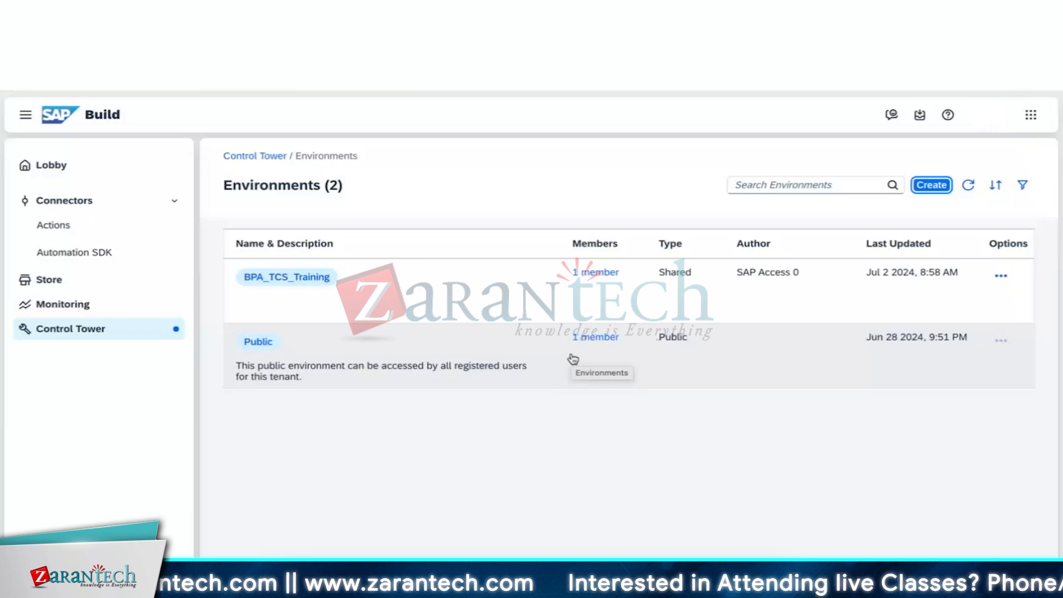
# - In SAP Build Control Tower, open the BPA_TCS_Training environment and add the agent ZSAP_BPA_00 to its agent management
pyautogui.click(501, 292)
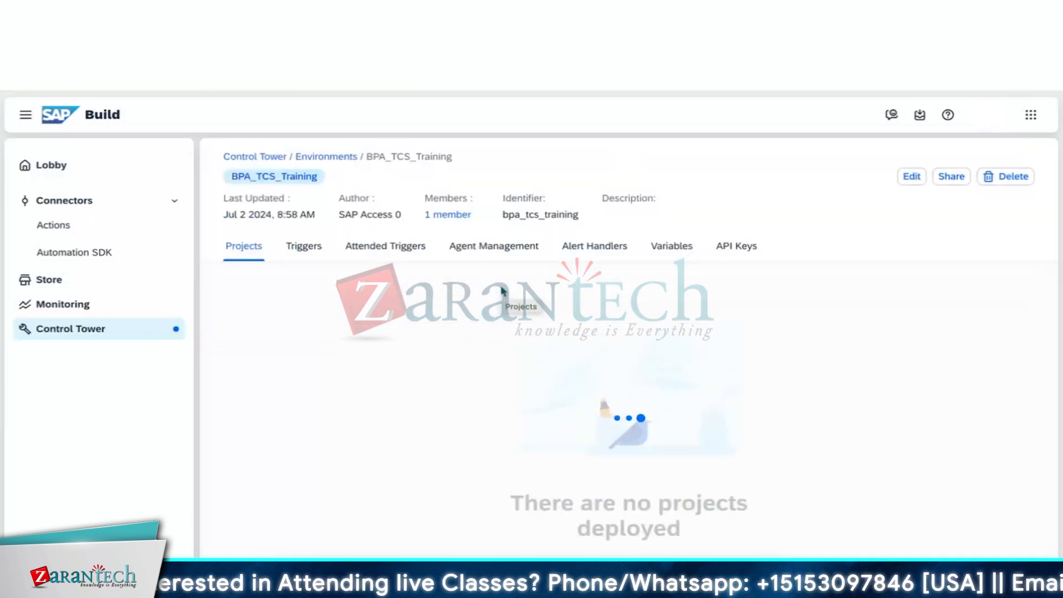
pyautogui.click(495, 250)
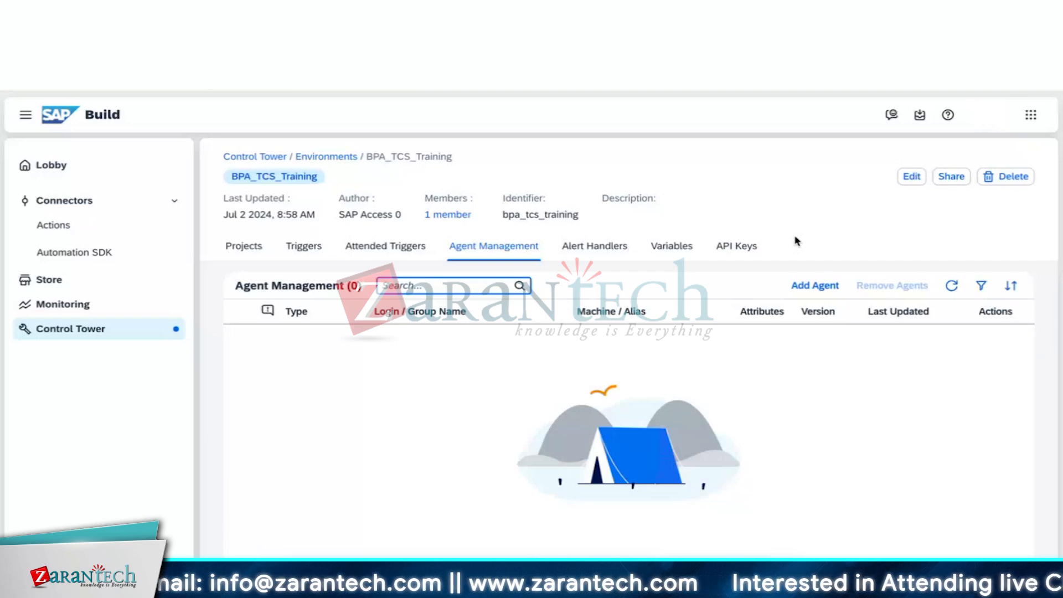
pyautogui.click(813, 286)
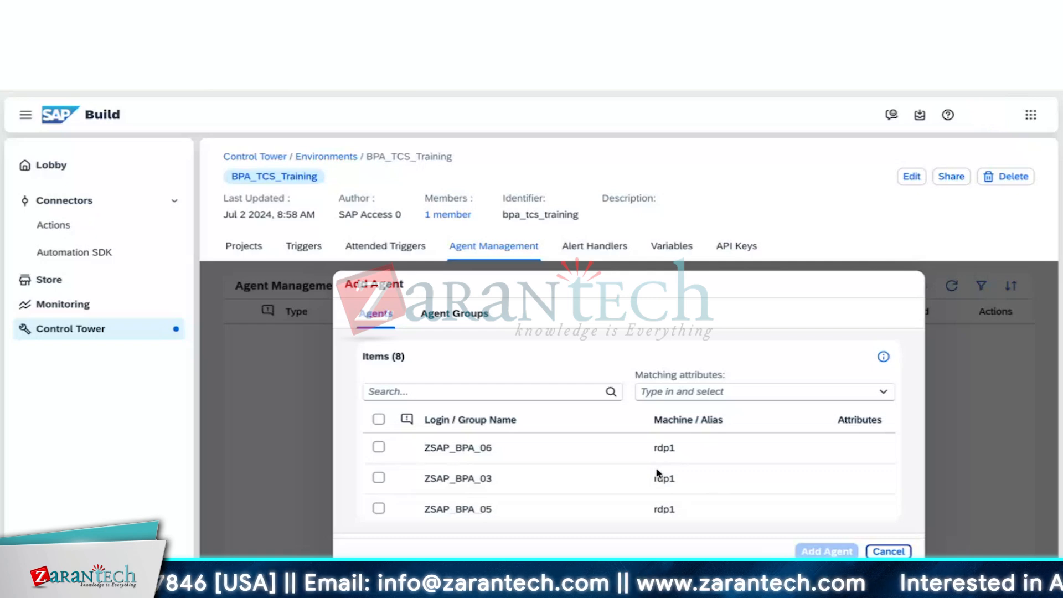
pyautogui.scroll(-5, 658, 473)
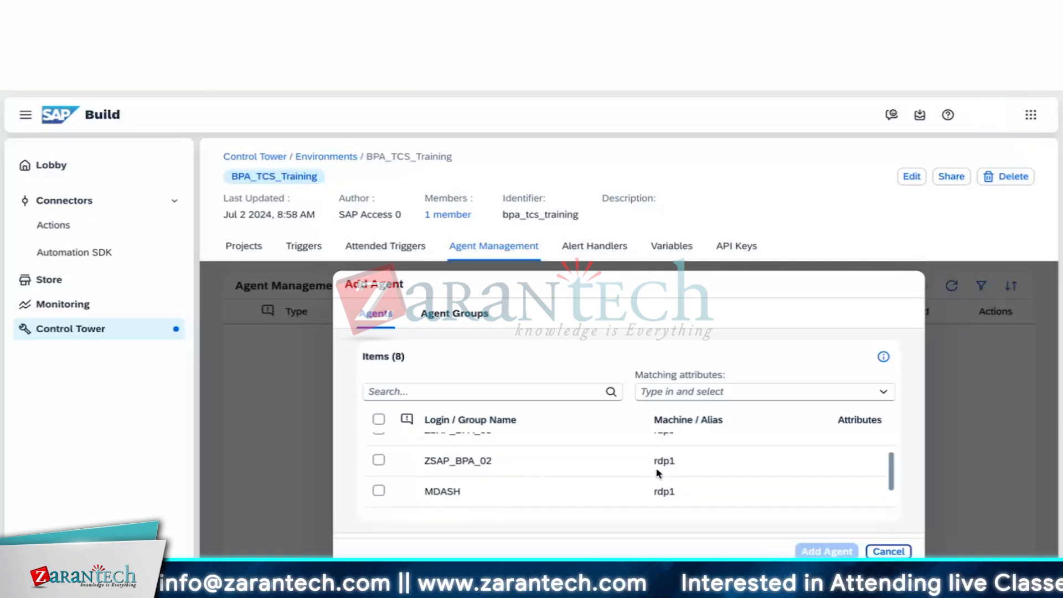
pyautogui.scroll(5, 657, 473)
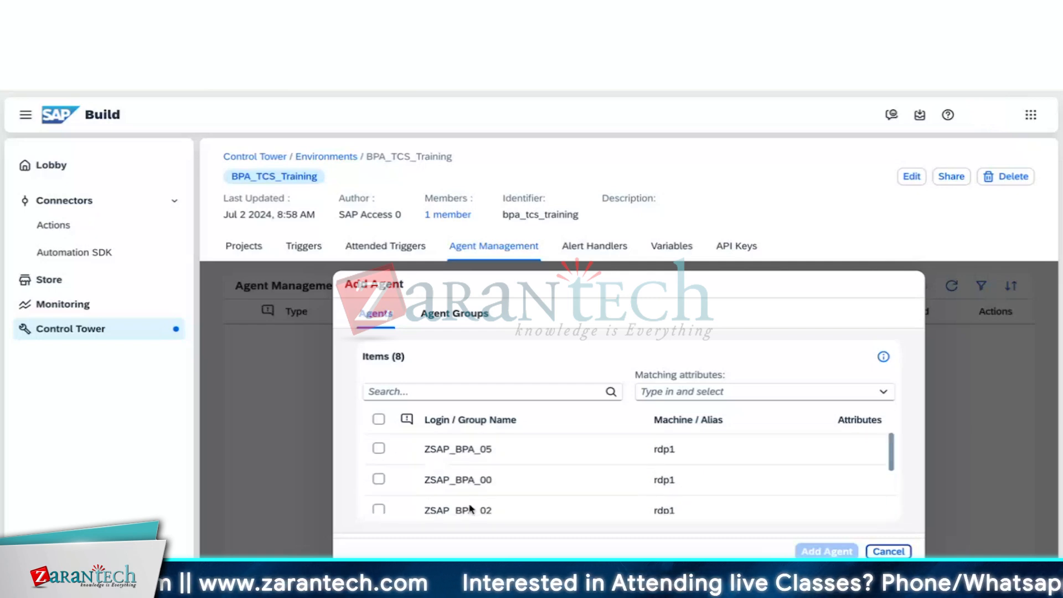
pyautogui.click(379, 479)
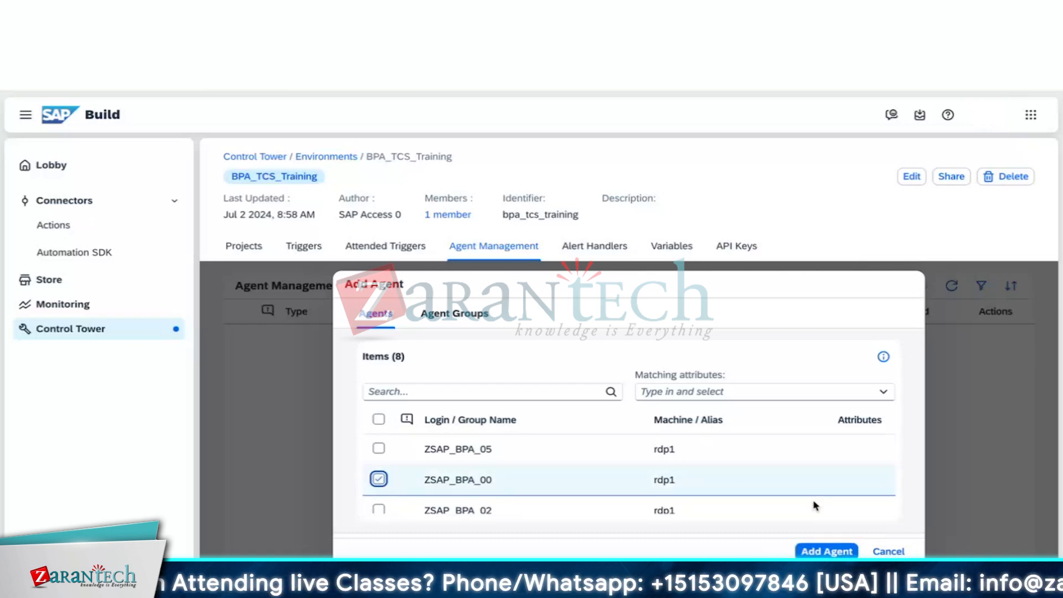
pyautogui.click(823, 551)
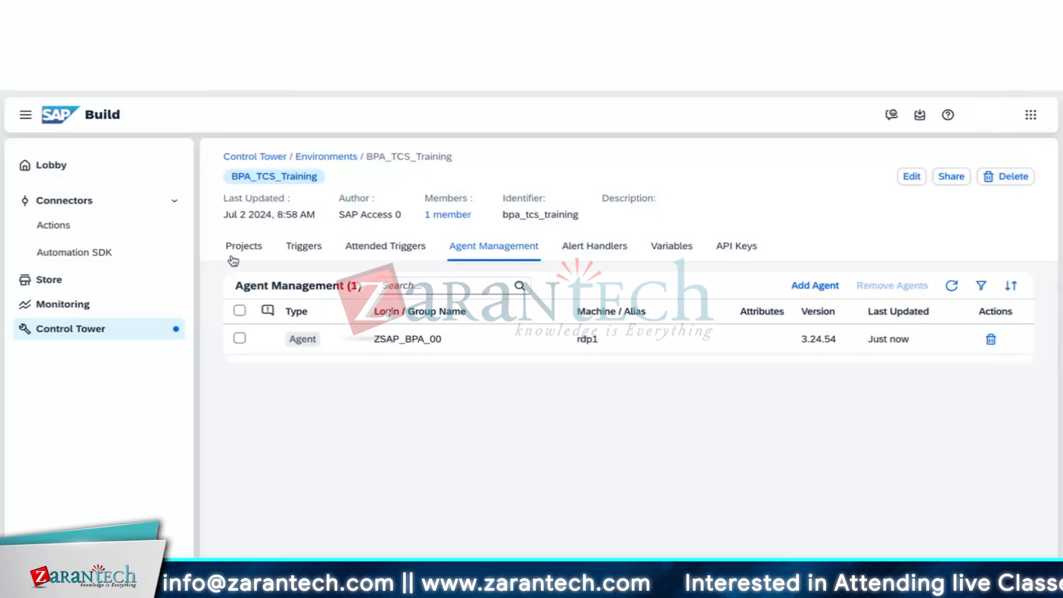
# - Open Agent Attributes in the Control Tower's agent configuration and start creating a new attribute
pyautogui.click(272, 160)
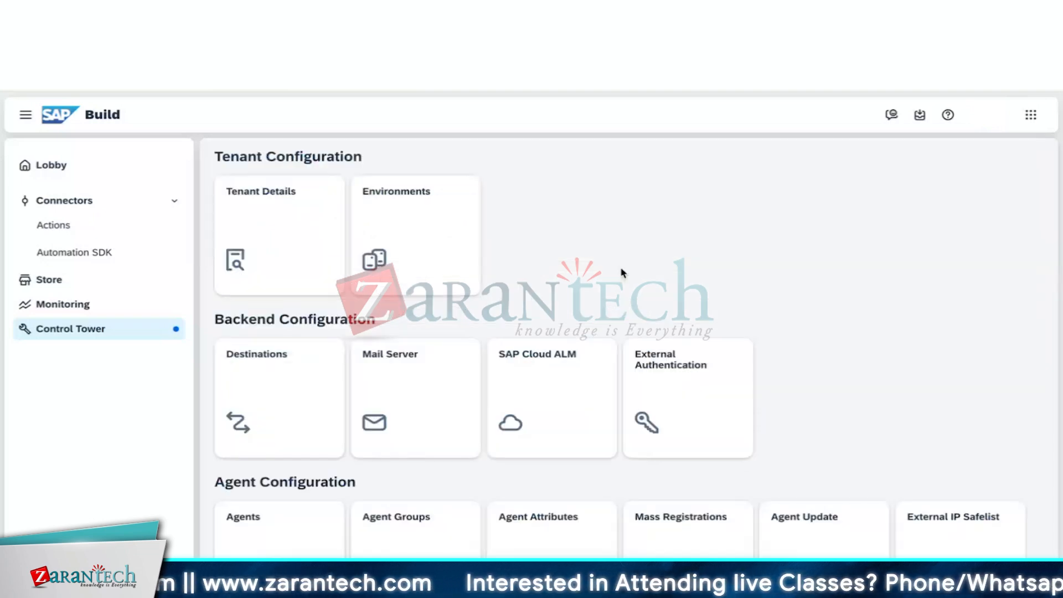
pyautogui.scroll(-1, 624, 273)
pyautogui.scroll(-3, 623, 272)
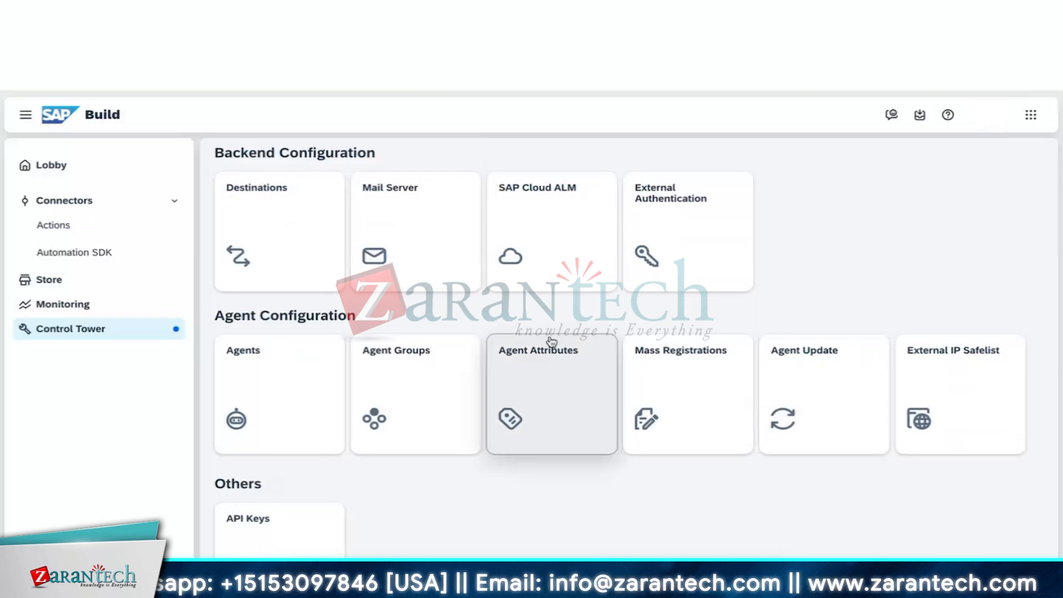
pyautogui.click(541, 373)
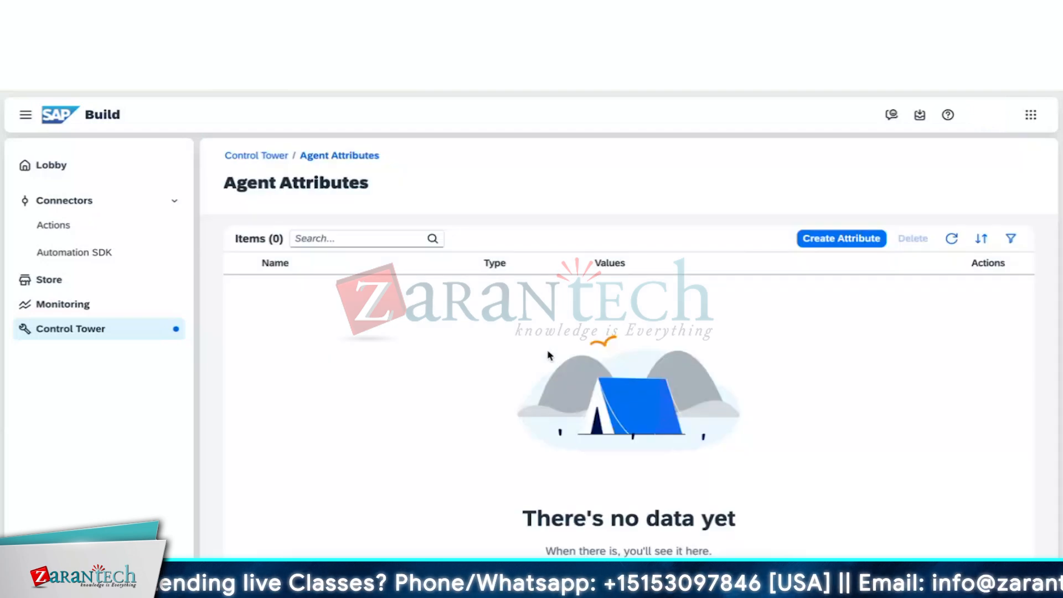
pyautogui.click(829, 244)
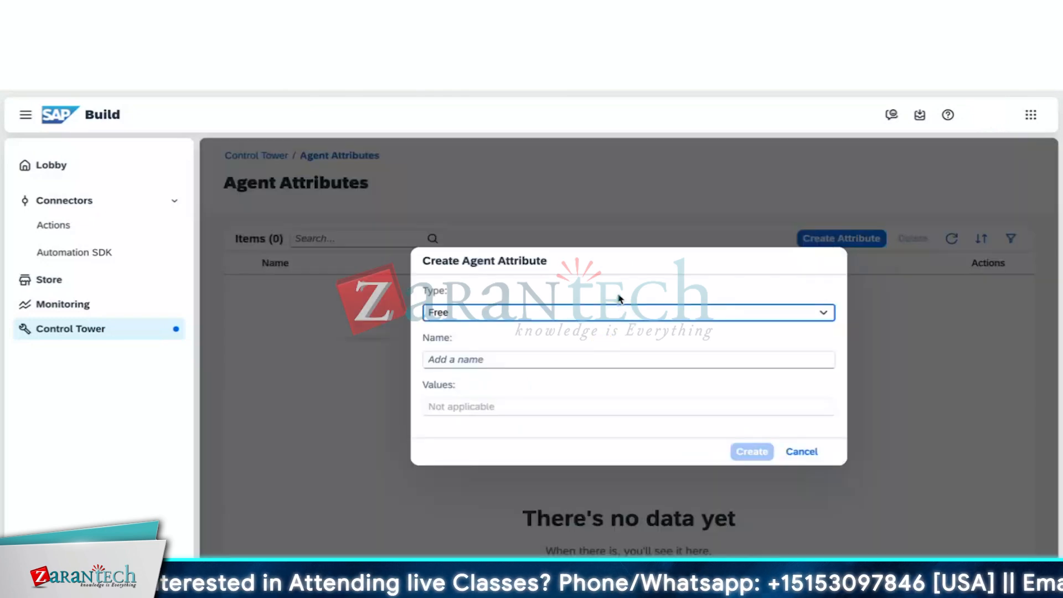
# - Compare the Free and Predefined attribute types and how each affects the Values field in the new agent attribute
pyautogui.click(819, 320)
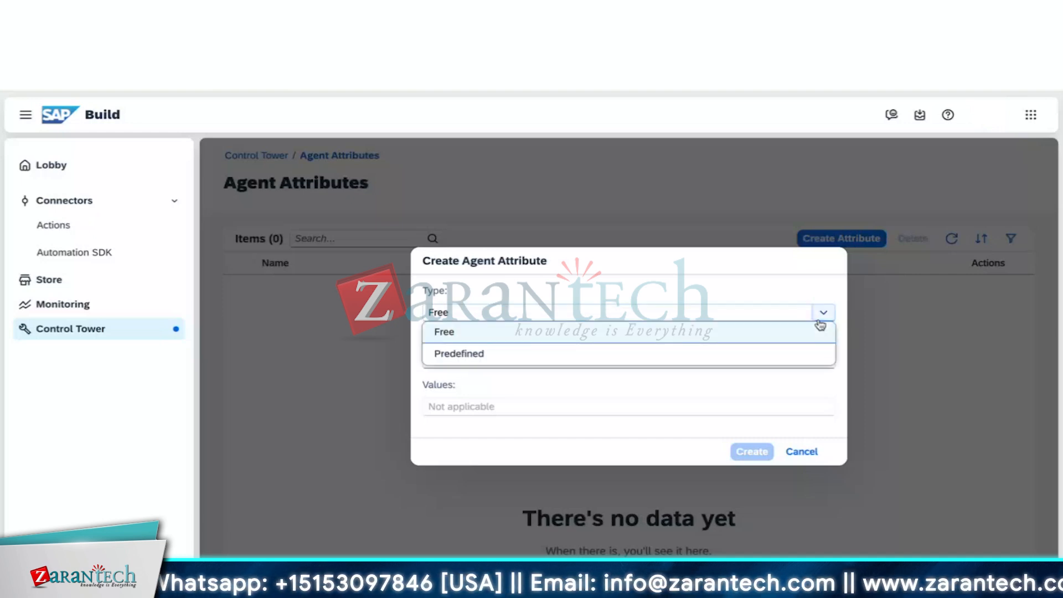
pyautogui.click(748, 301)
pyautogui.click(823, 312)
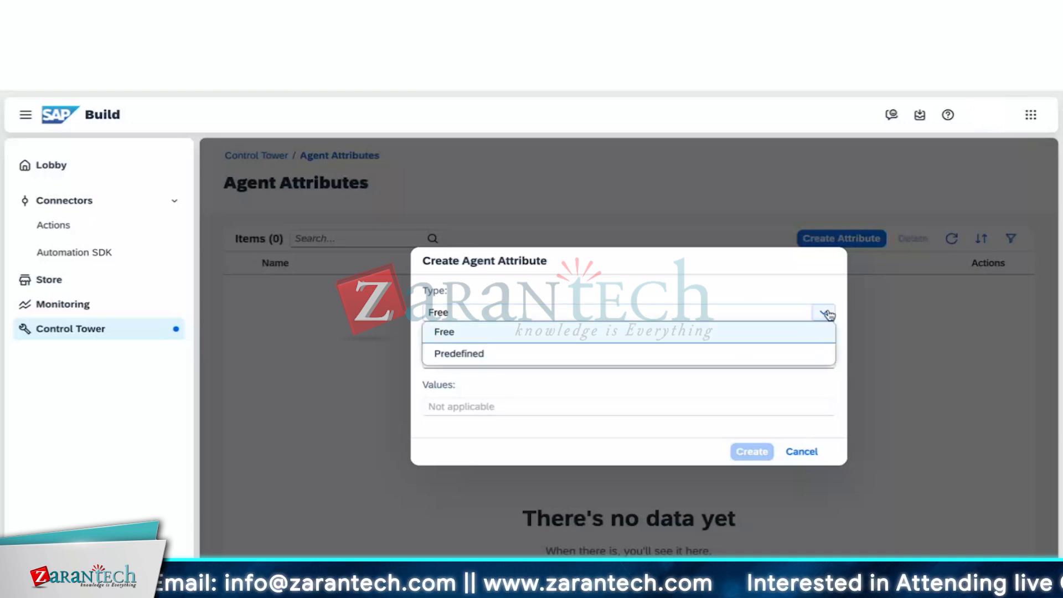
pyautogui.click(757, 357)
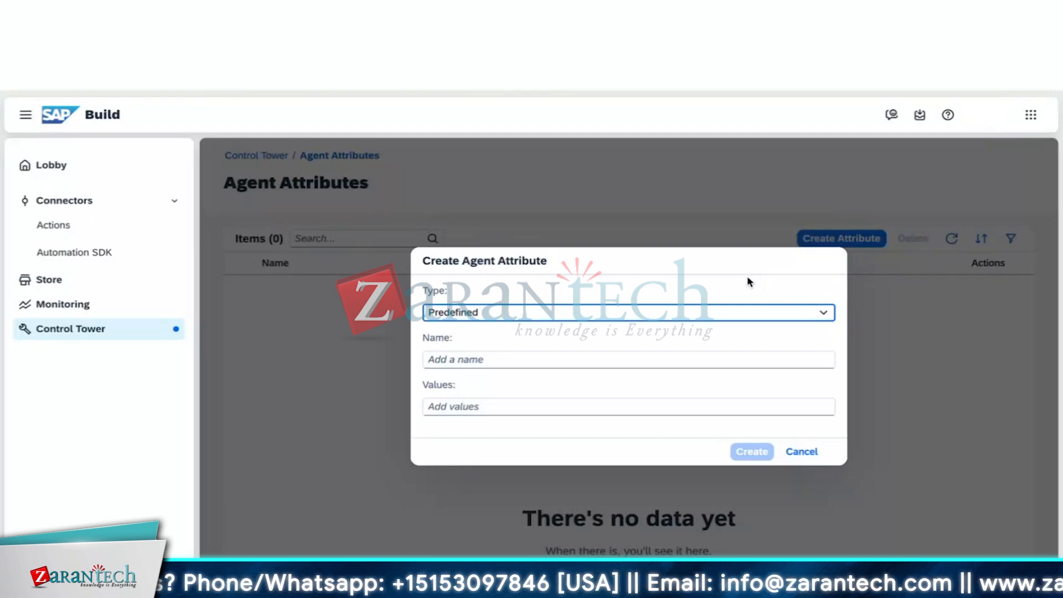
pyautogui.click(821, 313)
pyautogui.click(772, 331)
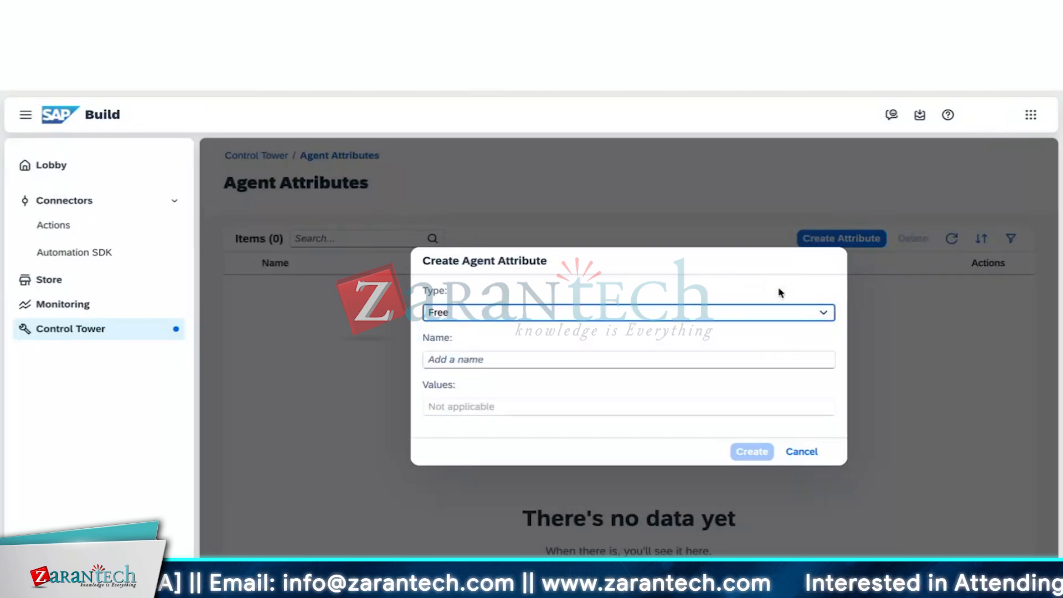
pyautogui.click(830, 320)
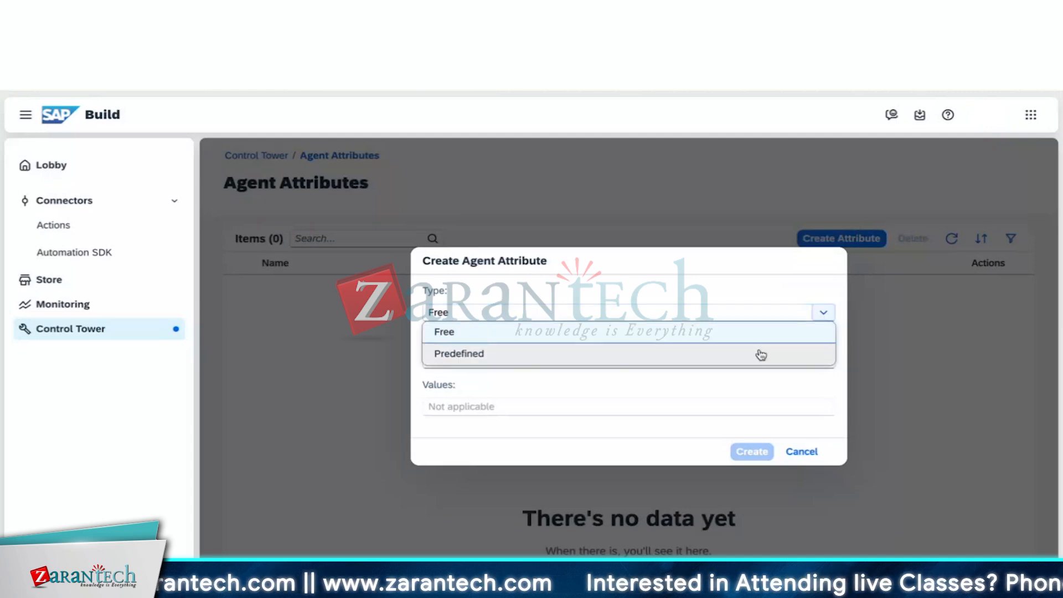
pyautogui.click(762, 355)
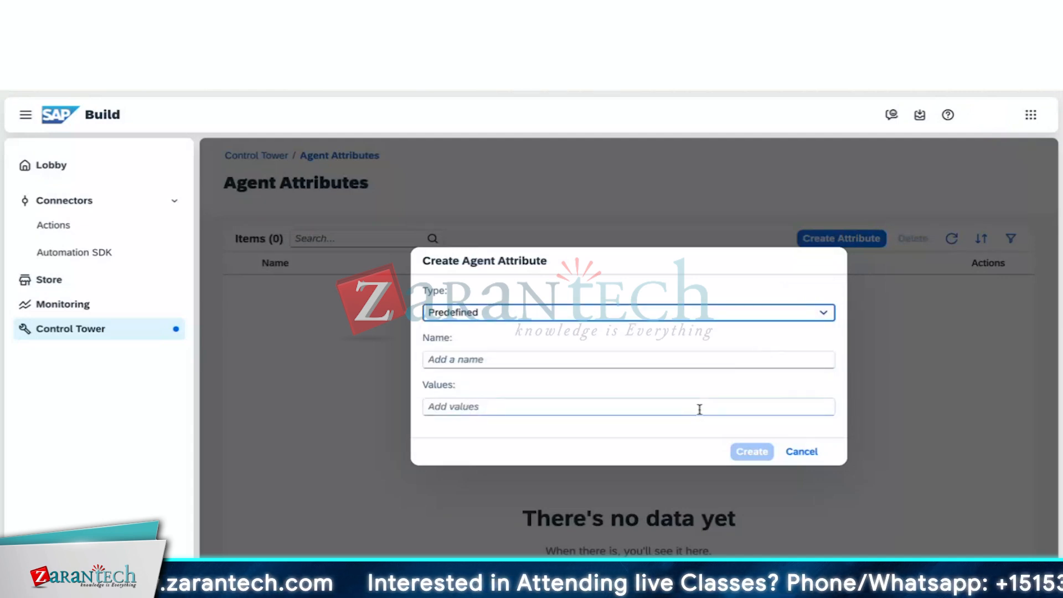
pyautogui.click(829, 311)
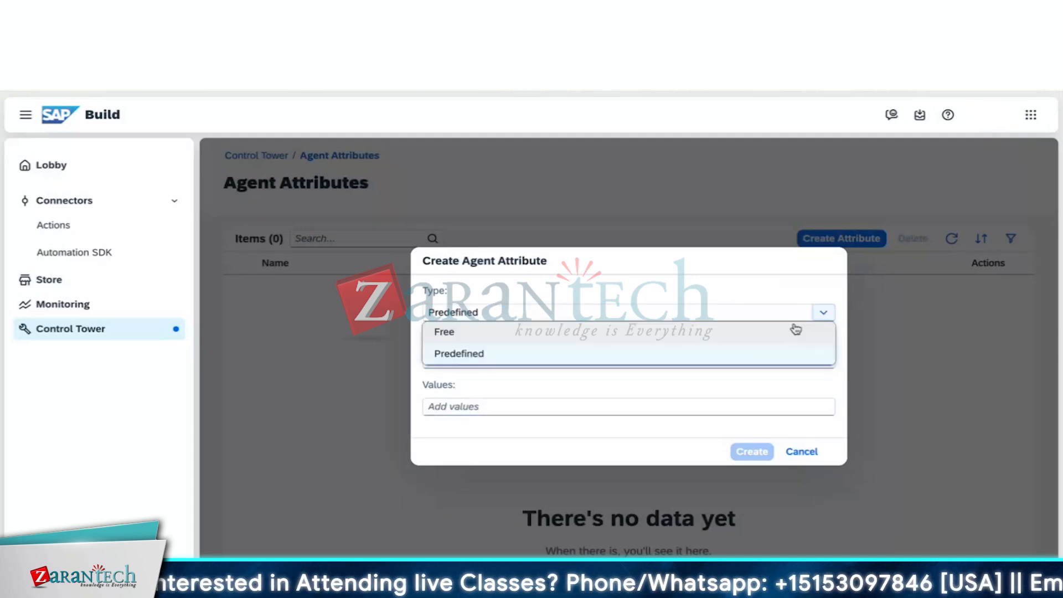
pyautogui.click(778, 332)
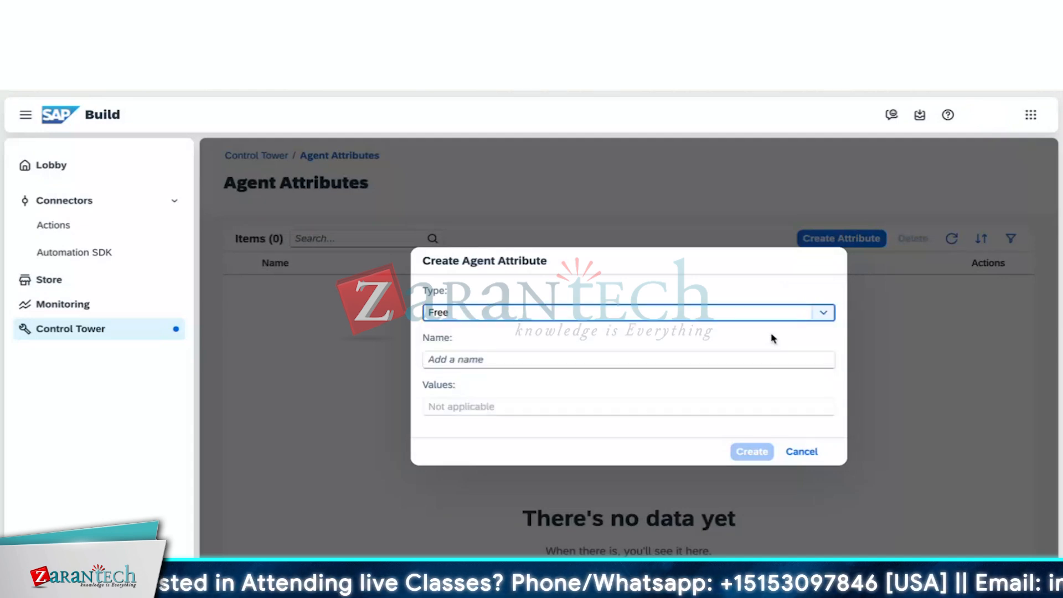
pyautogui.click(728, 402)
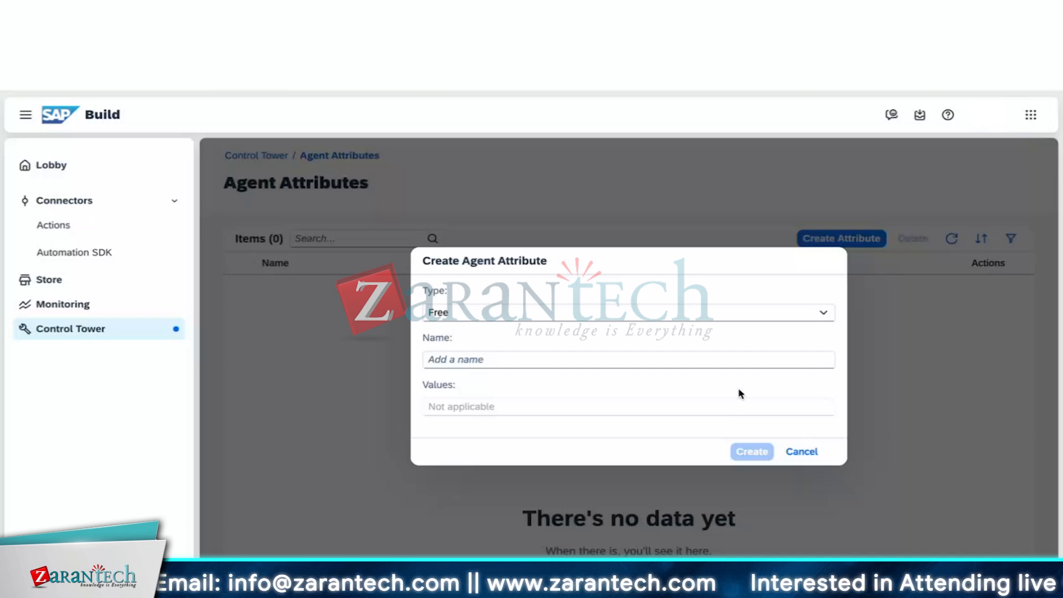
pyautogui.click(709, 360)
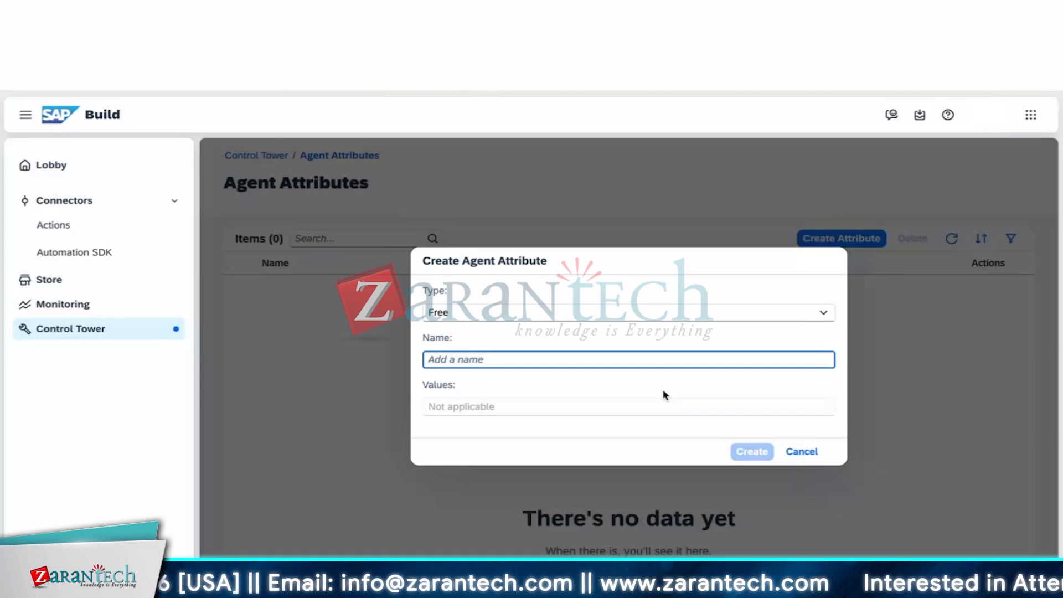
# - Set the new agent attribute's type to Predefined and name it Trainer_Agent
pyautogui.click(822, 314)
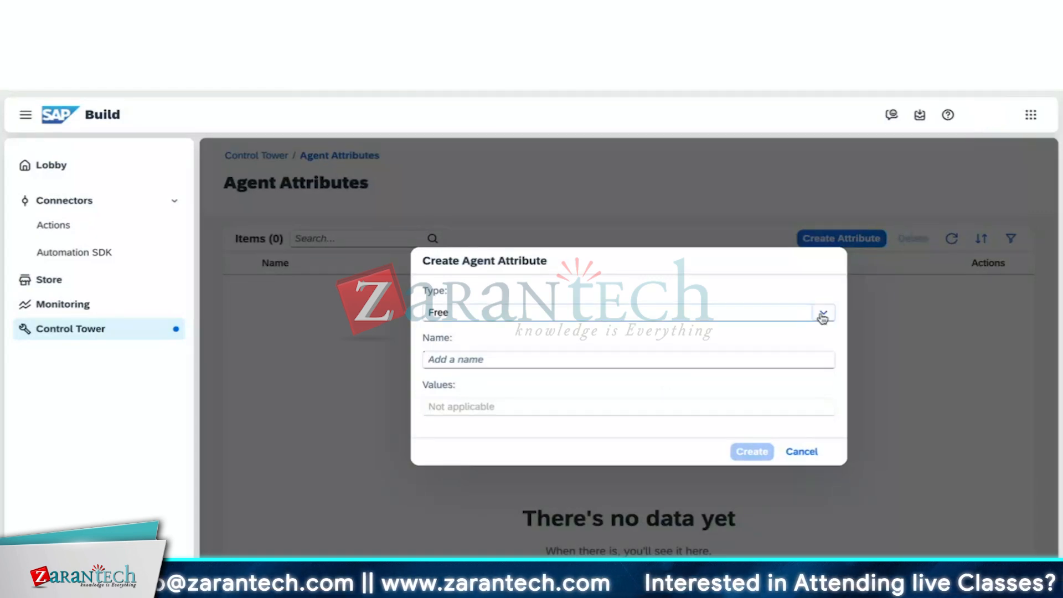
pyautogui.click(719, 352)
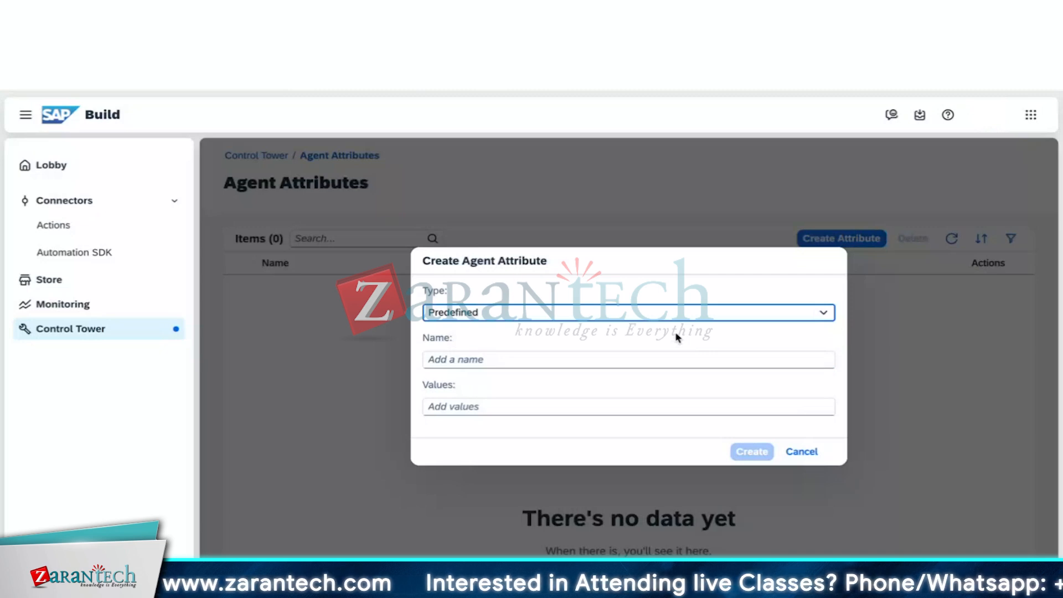
pyautogui.click(670, 360)
pyautogui.write('Tra')
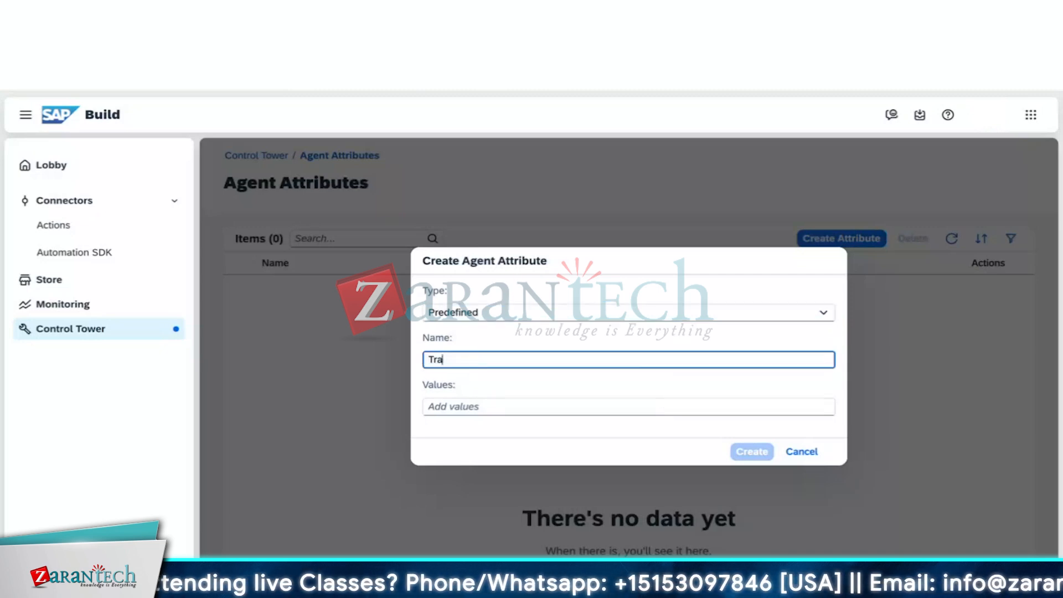
pyautogui.write('iner')
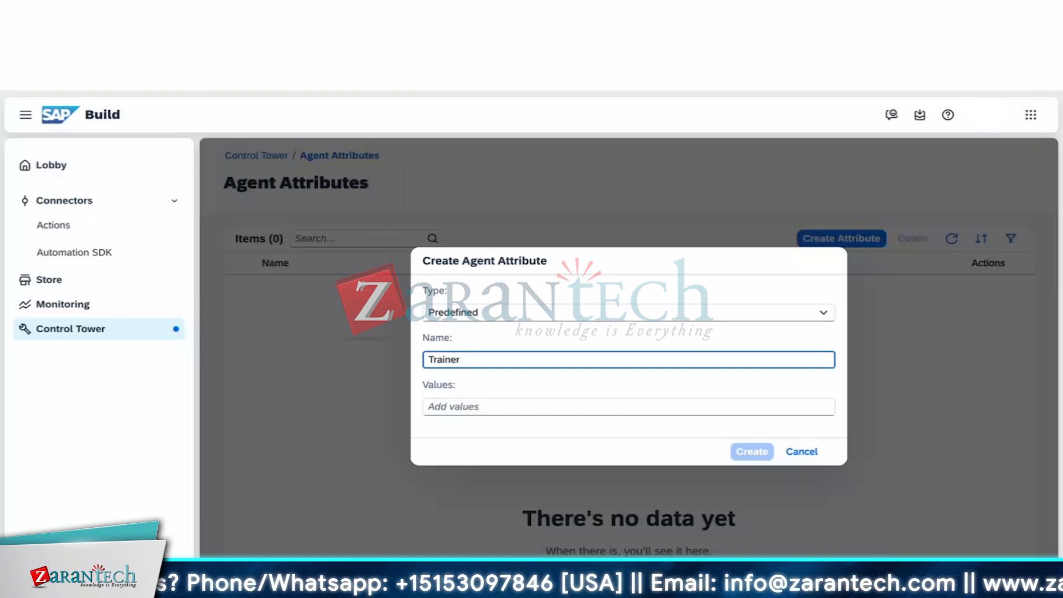
pyautogui.write('_Agent')
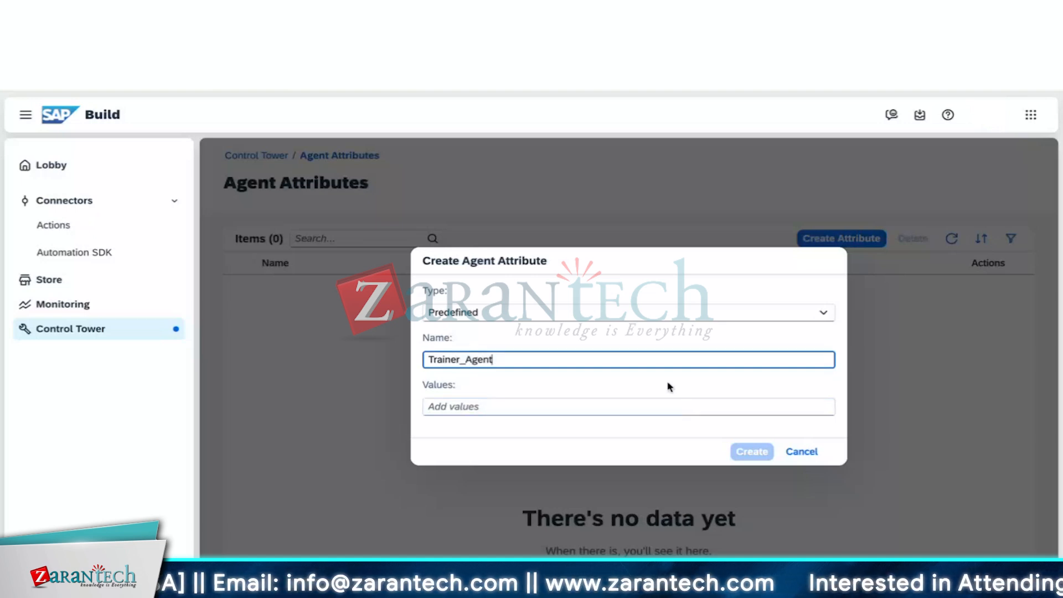
# - Add the value Agent_00 to the attribute and create it
pyautogui.click(648, 404)
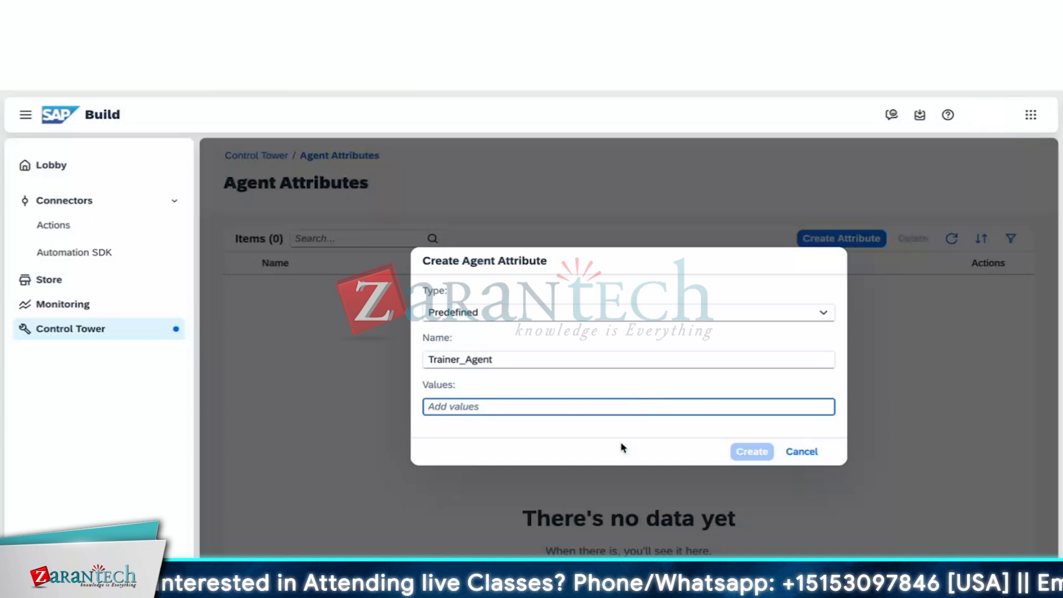
pyautogui.write('Agent_')
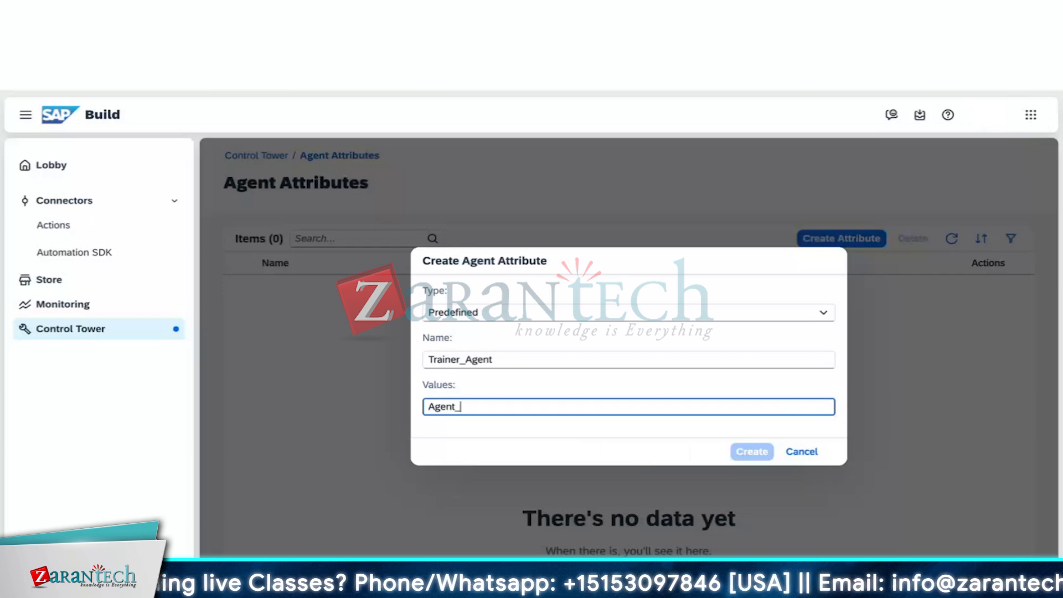
pyautogui.write('00')
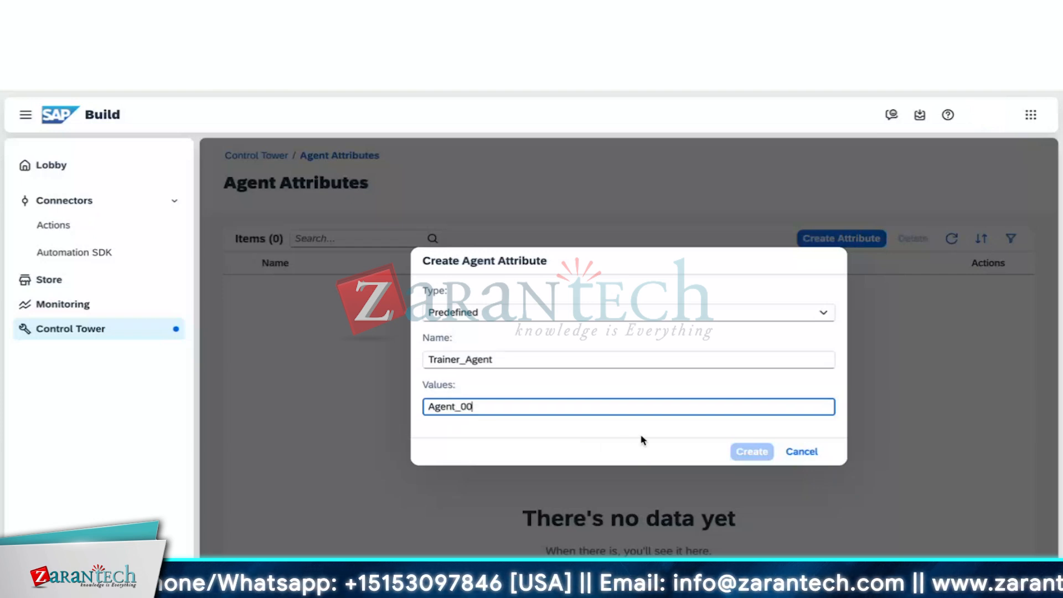
pyautogui.press('Return')
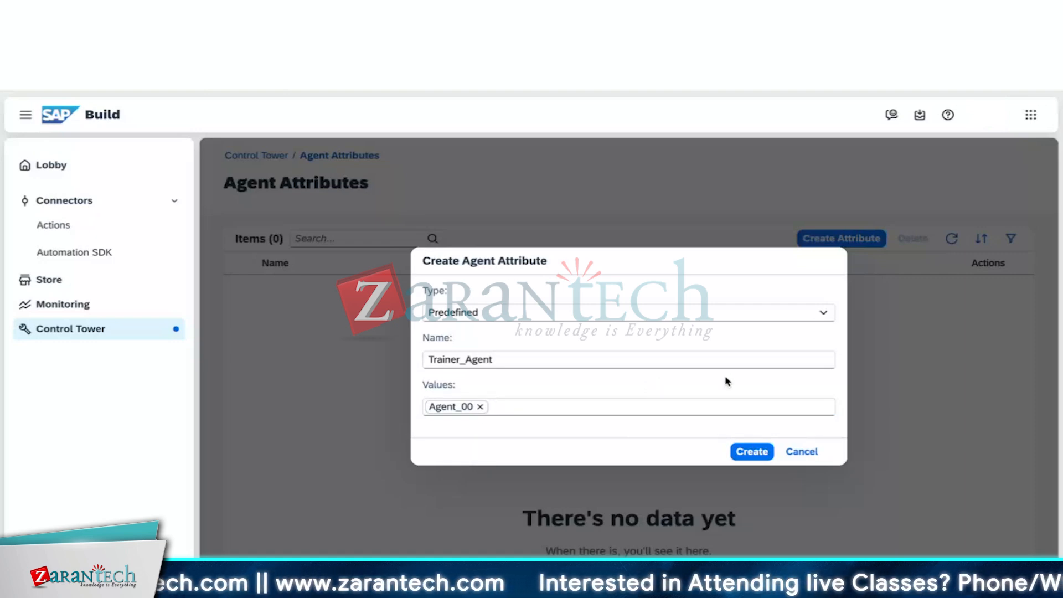
pyautogui.click(752, 451)
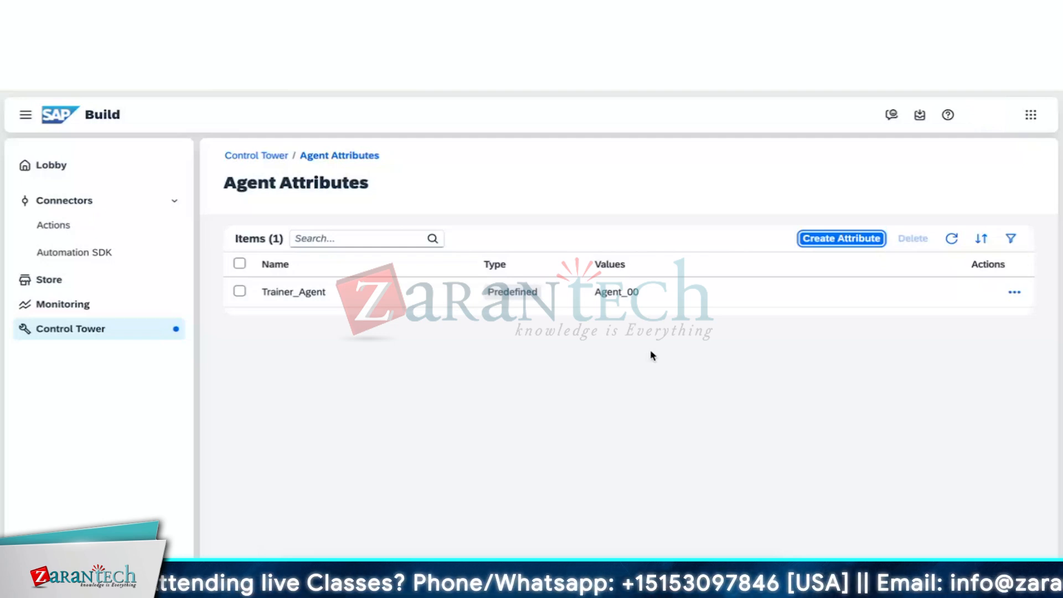
# - Return to the Control Tower overview and open the Agents list under Agent Configuration
pyautogui.click(265, 156)
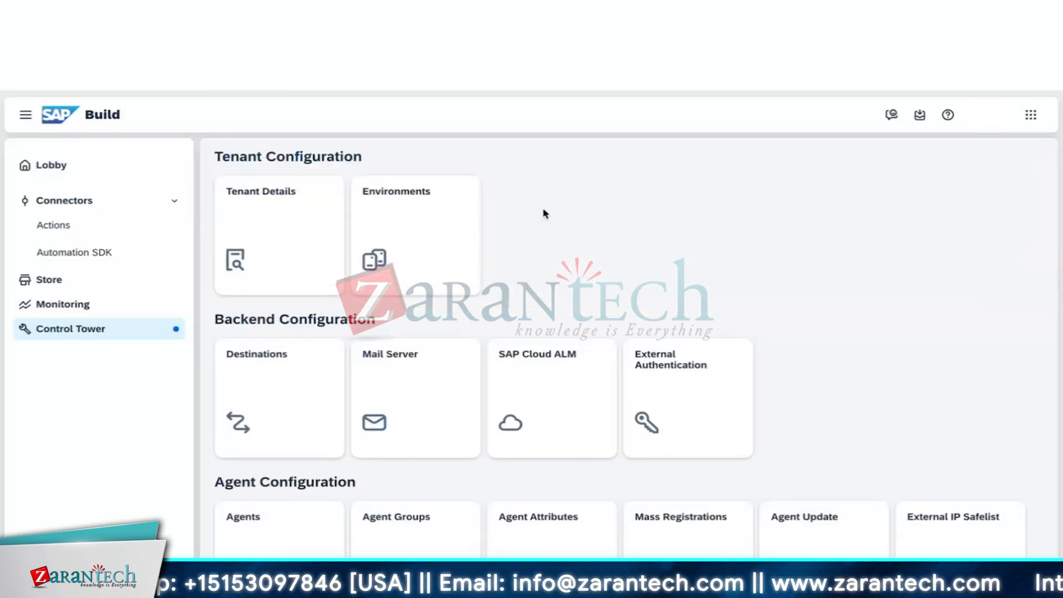
pyautogui.scroll(-3, 543, 213)
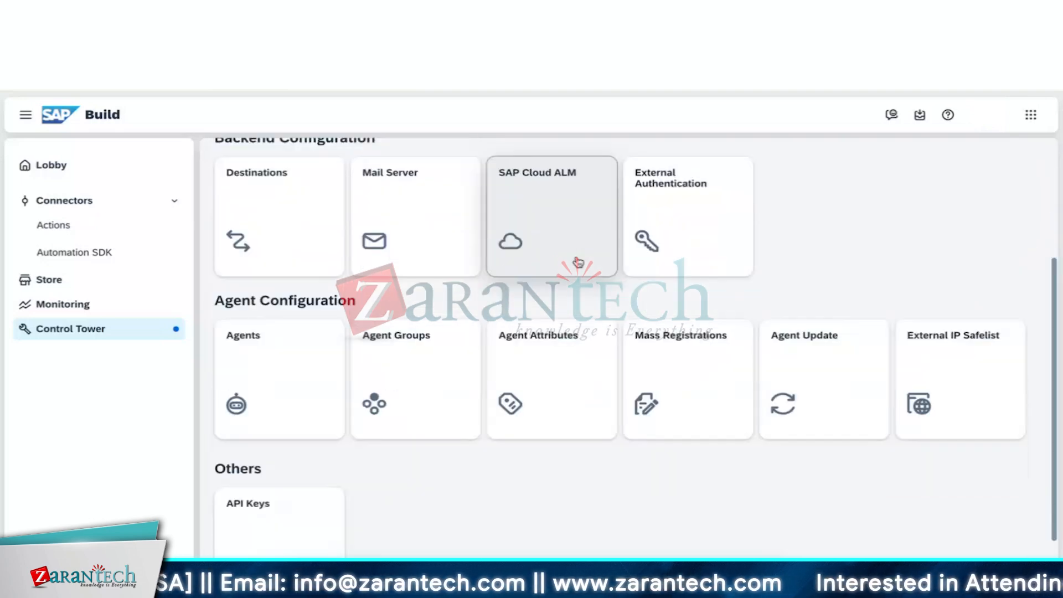
pyautogui.click(271, 364)
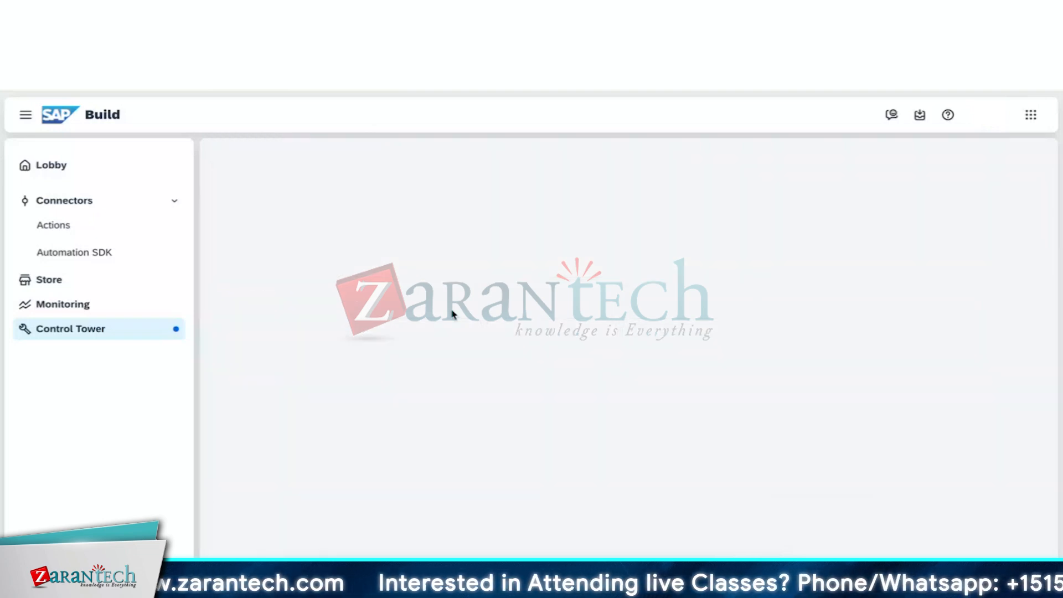
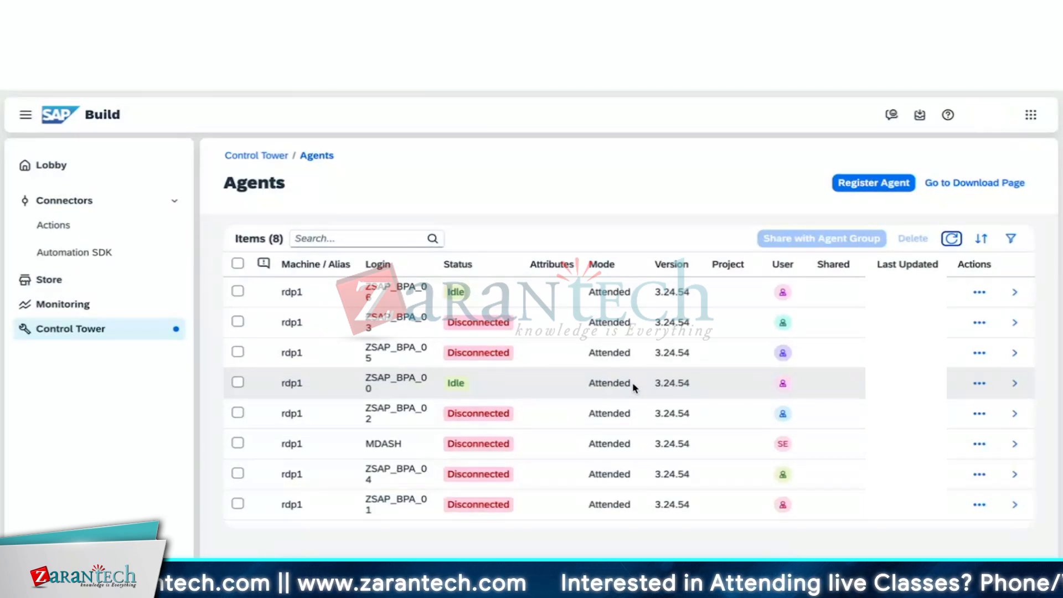
# - Switch to the remote desktop session, dismiss the licensing notification and open the running Desktop Agent
pyautogui.press('super+Tab')
pyautogui.press('super+Tab')
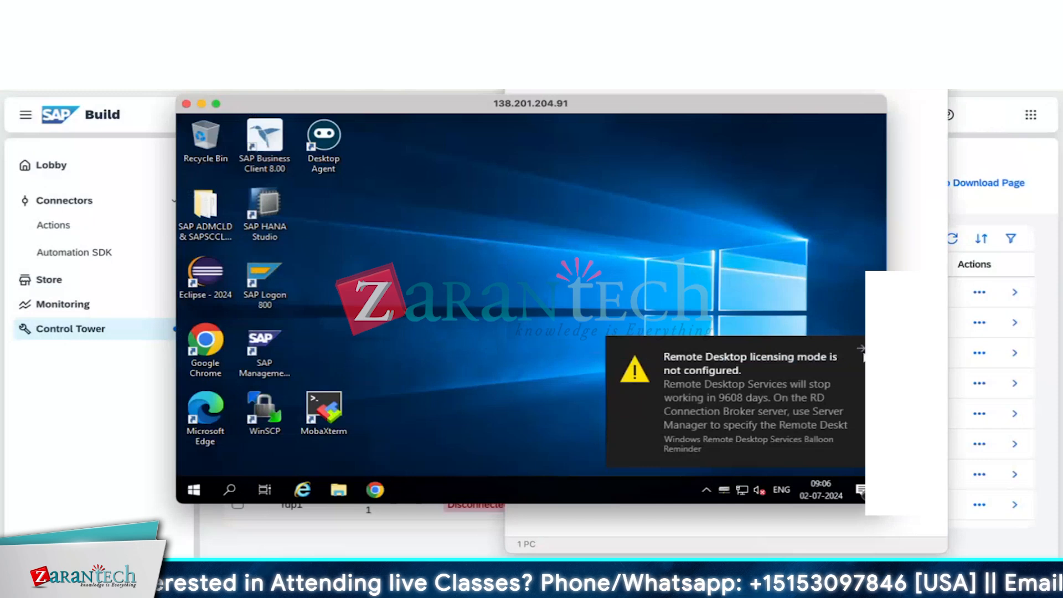
pyautogui.click(861, 349)
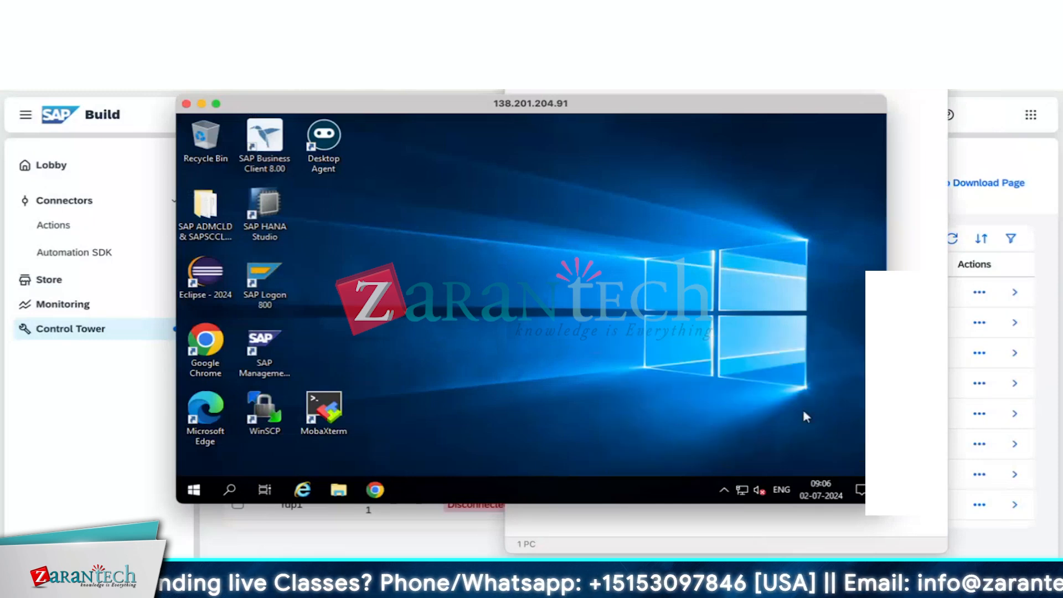
pyautogui.click(726, 491)
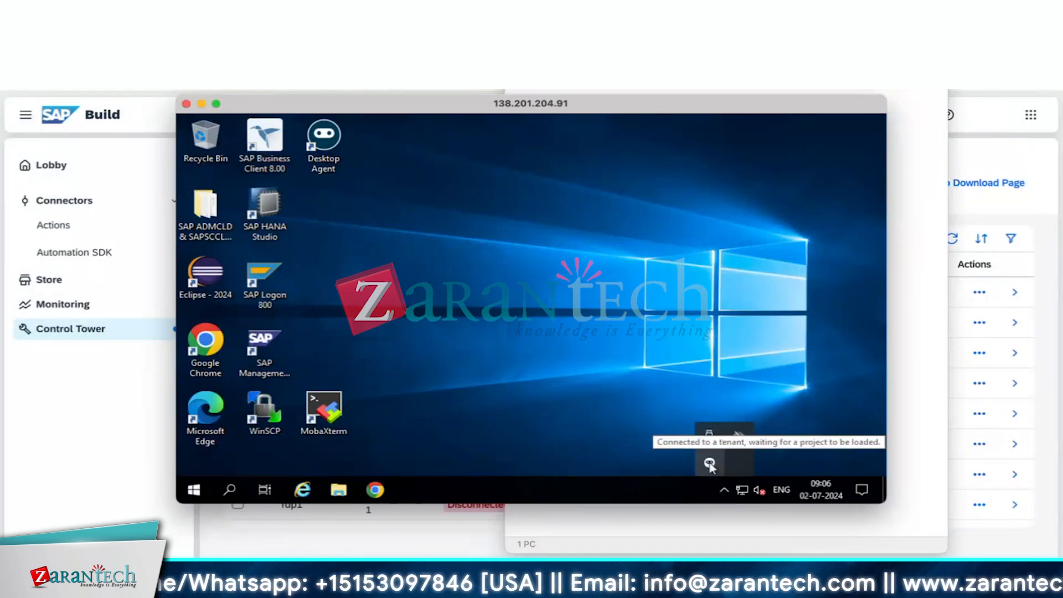
pyautogui.click(710, 464)
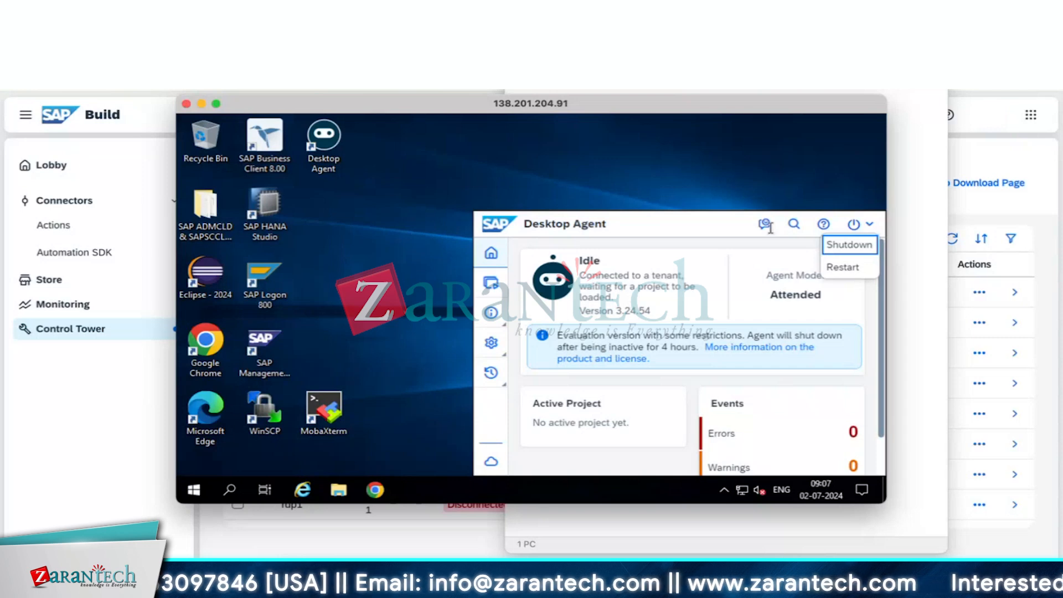
# - Open the Desktop Agent's mode settings and activate Unattended Mode, confirming the activation
pyautogui.click(708, 231)
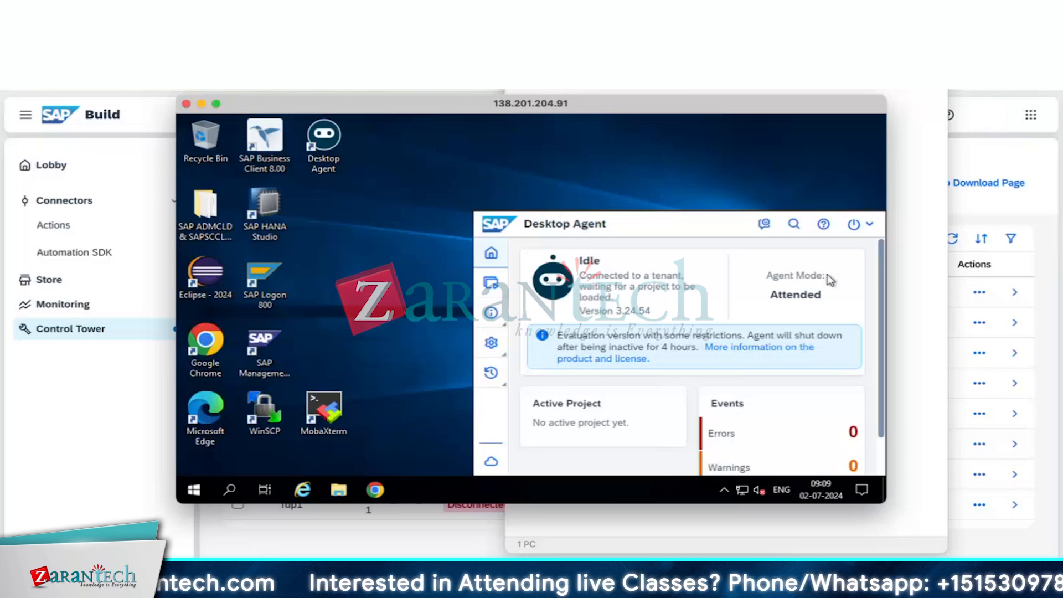
pyautogui.click(494, 344)
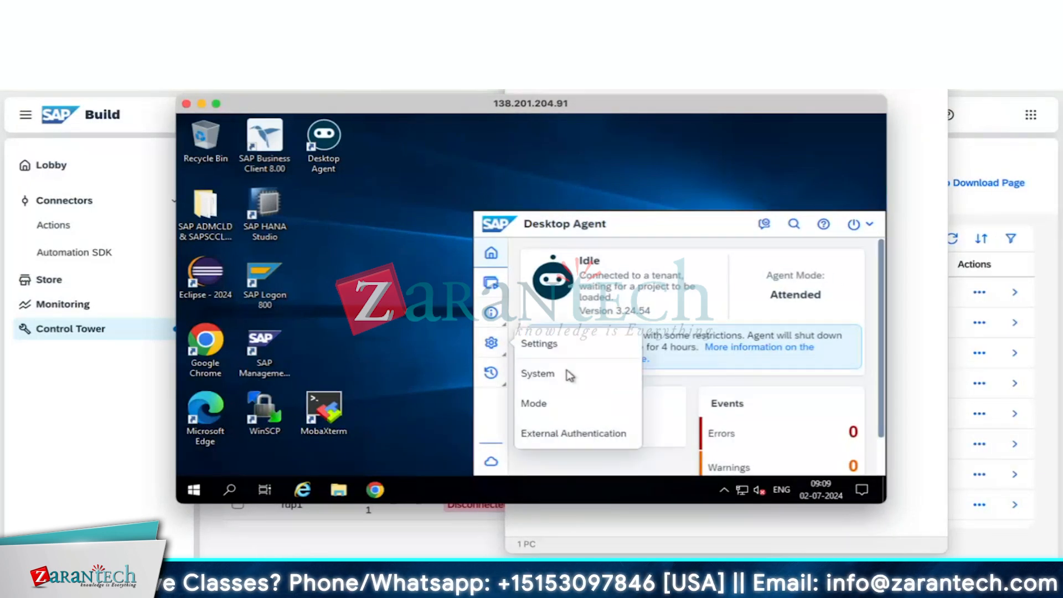
pyautogui.click(552, 404)
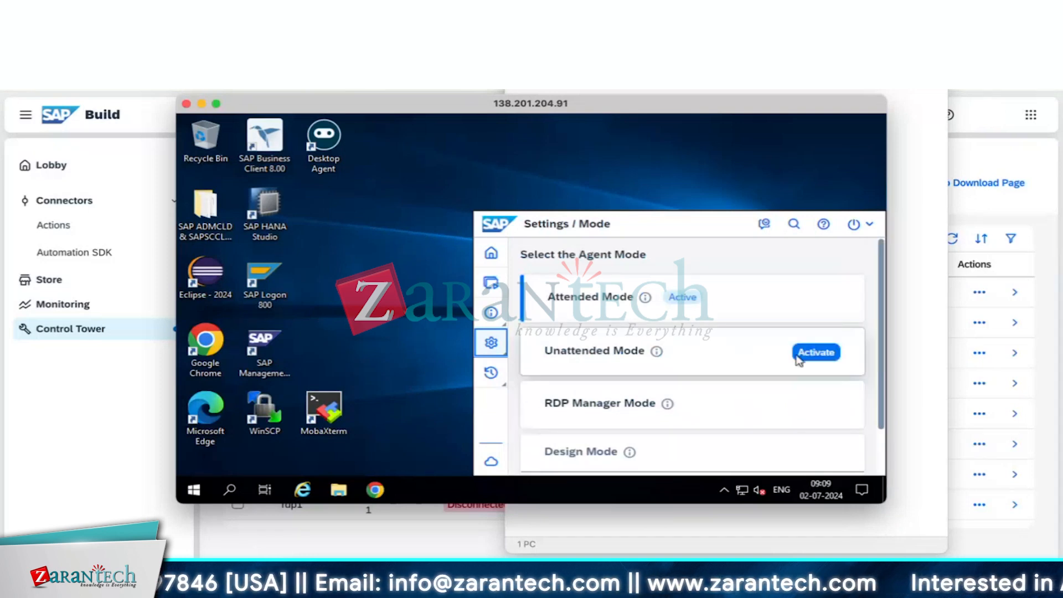
pyautogui.click(813, 358)
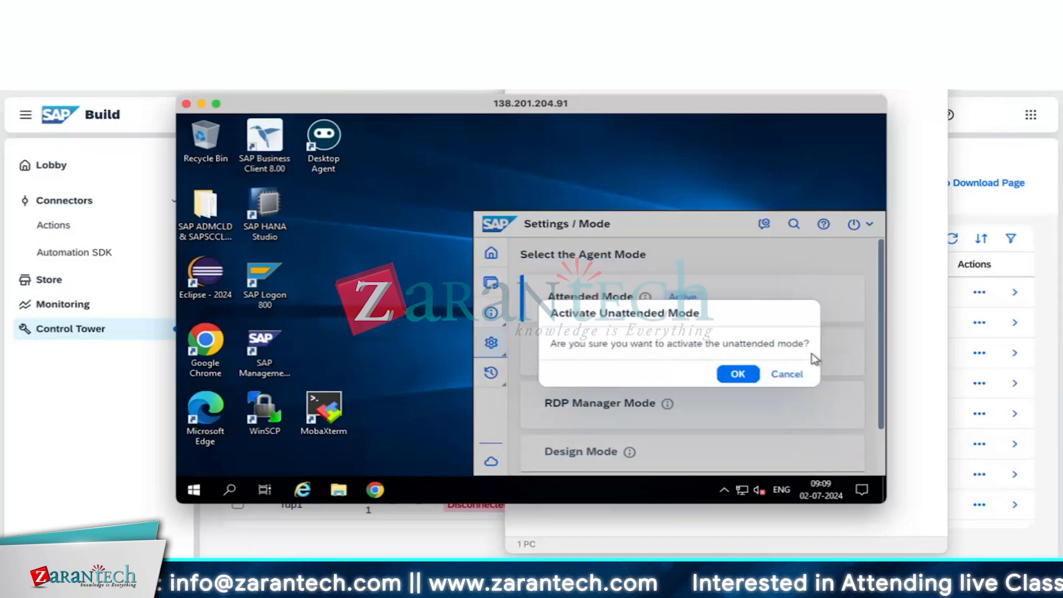
pyautogui.click(740, 377)
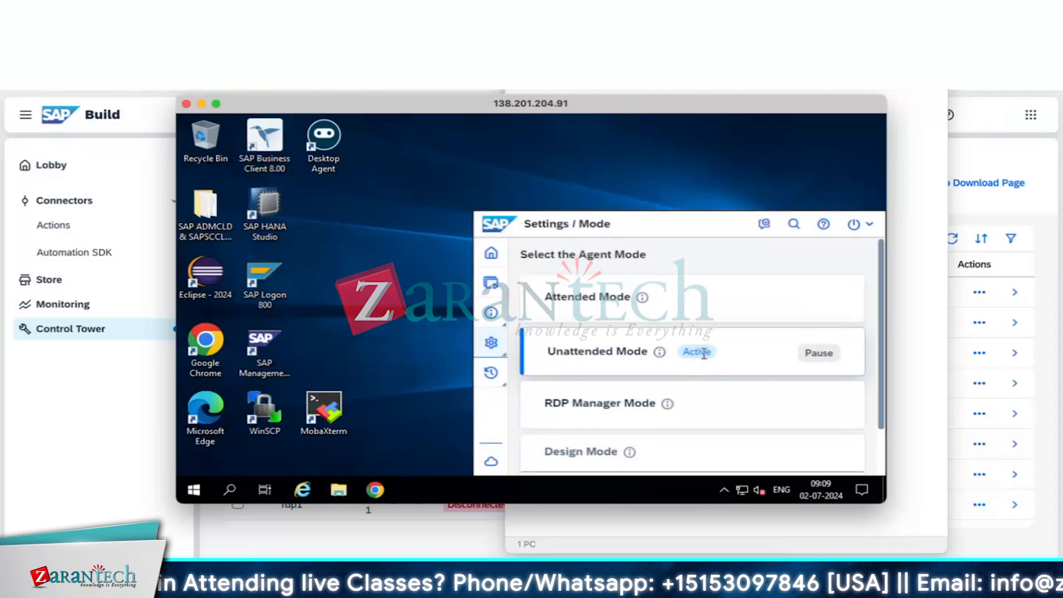
pyautogui.doubleClick(707, 352)
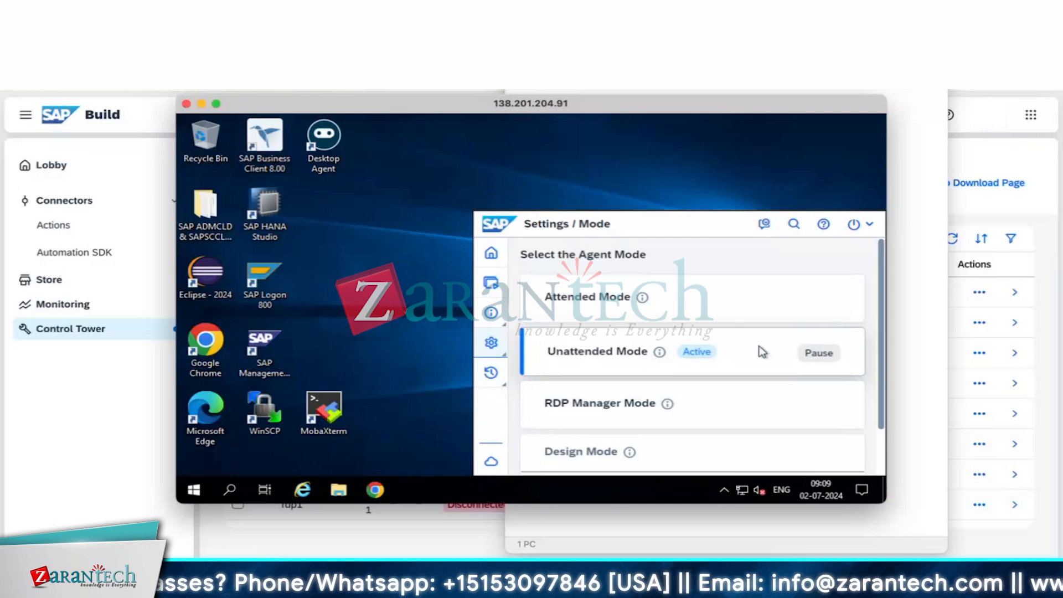
# - Pause Unattended Mode and switch the Desktop Agent back to Attended Mode
pyautogui.click(817, 359)
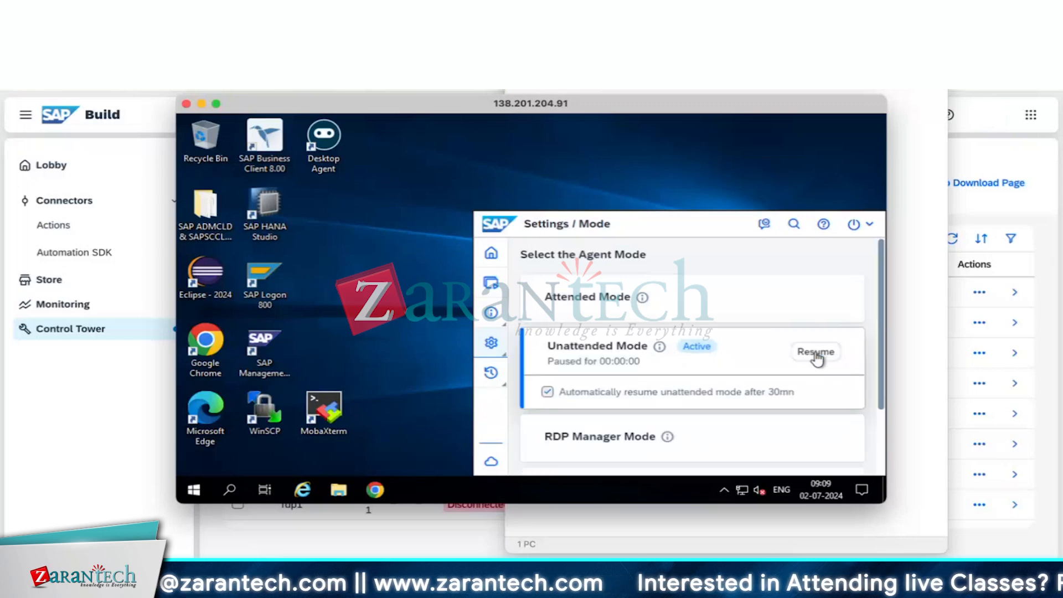
pyautogui.moveTo(689, 304)
pyautogui.click(811, 305)
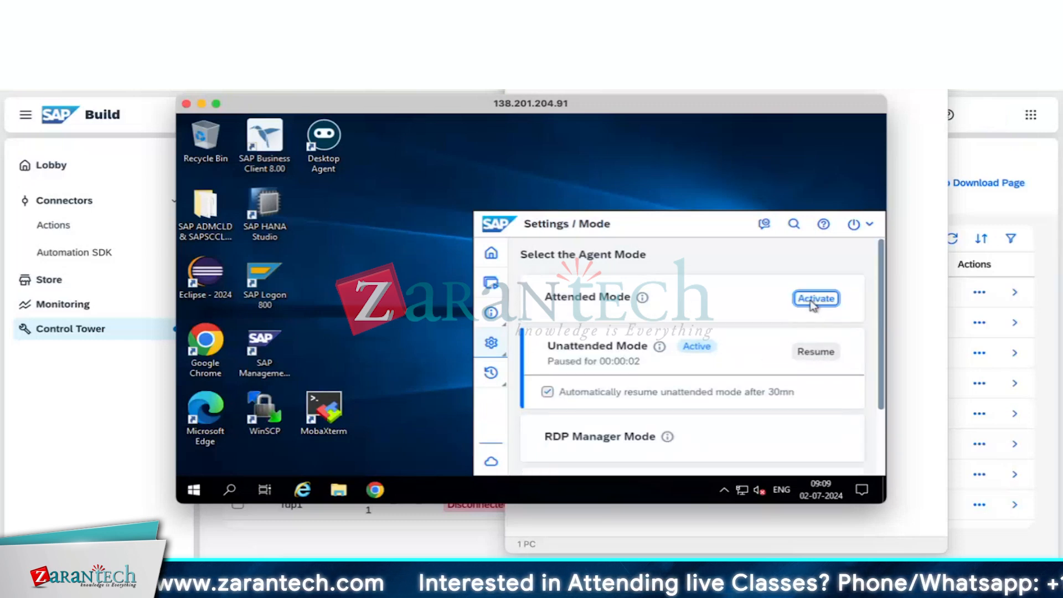
pyautogui.click(739, 374)
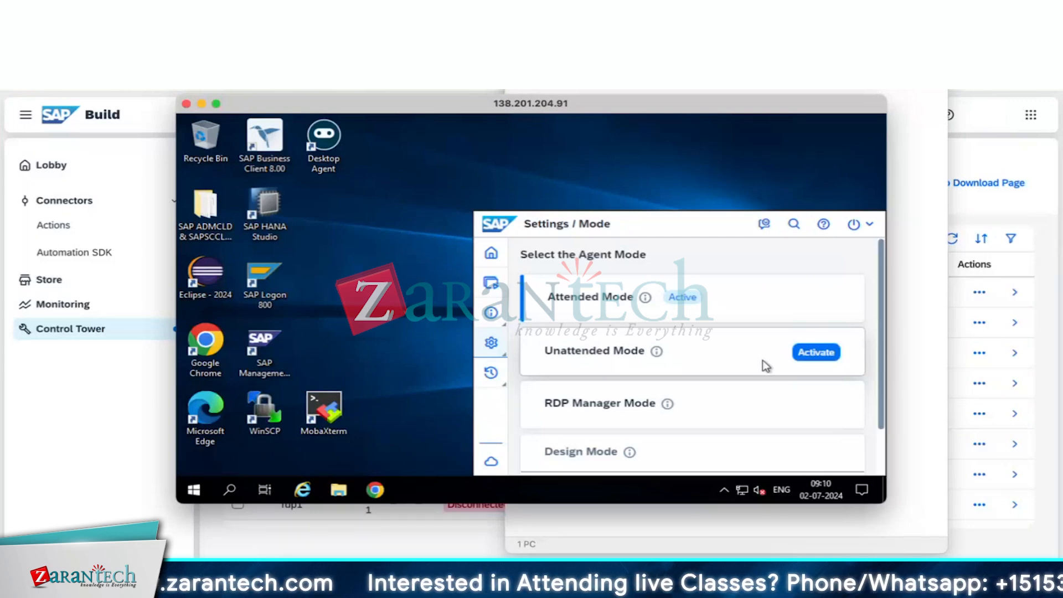
# - Activate Unattended Mode again, switch to SAP Build and refresh the Agents list in the Control Tower
pyautogui.click(812, 352)
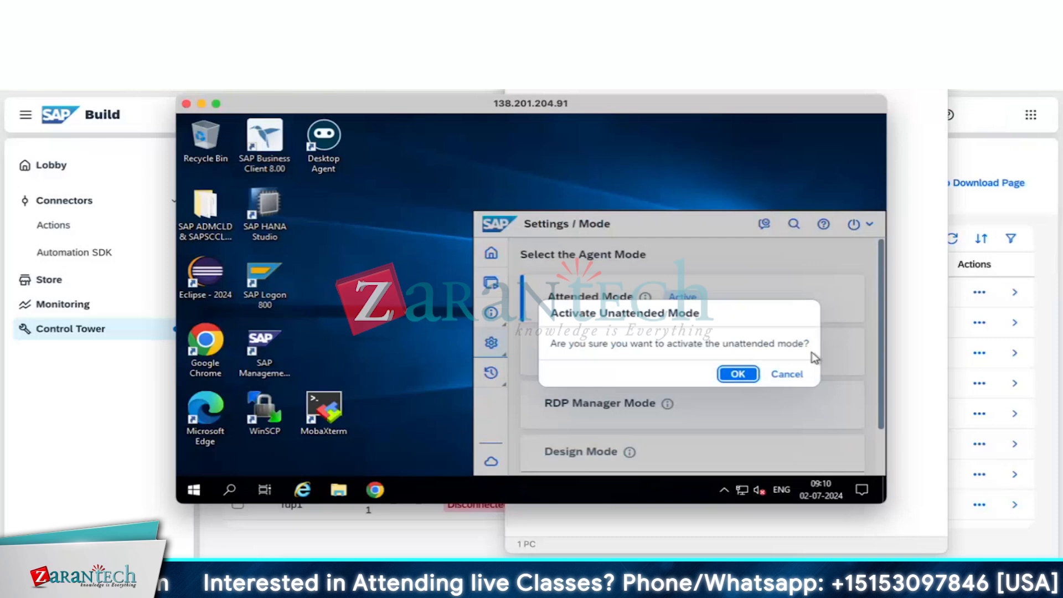
pyautogui.click(742, 377)
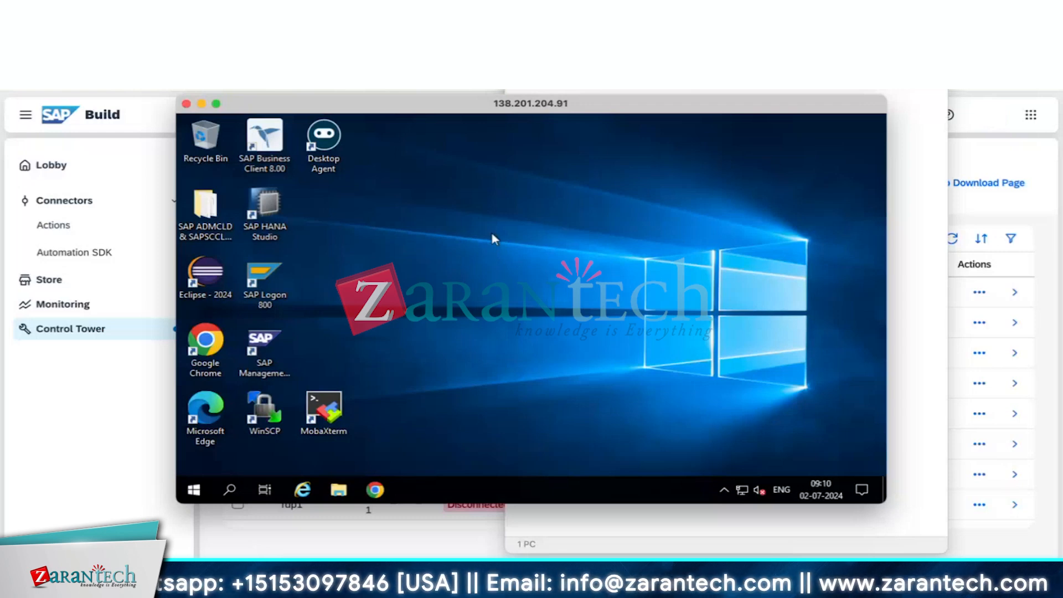
pyautogui.click(125, 451)
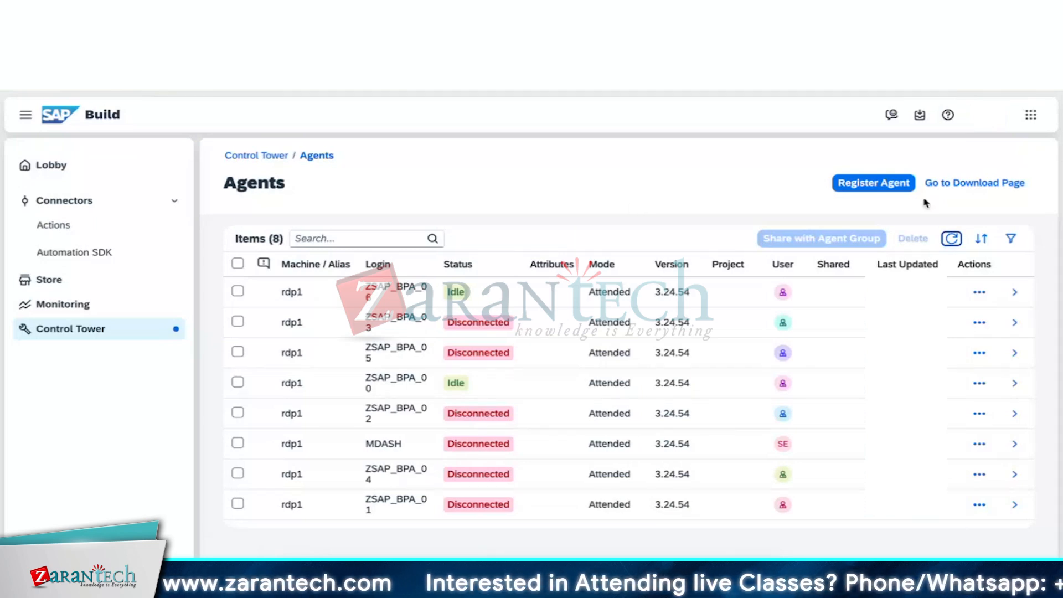
pyautogui.click(952, 238)
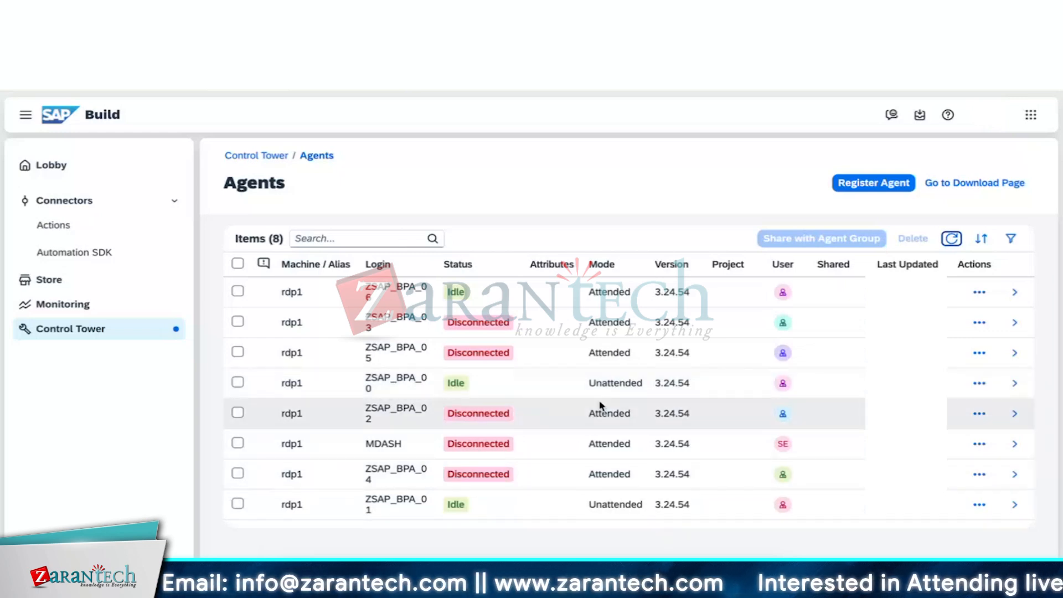
# - Assign the attribute Trainer_Agent with the value Agent_00 to the unattended agent whose login ends in 00
pyautogui.click(979, 385)
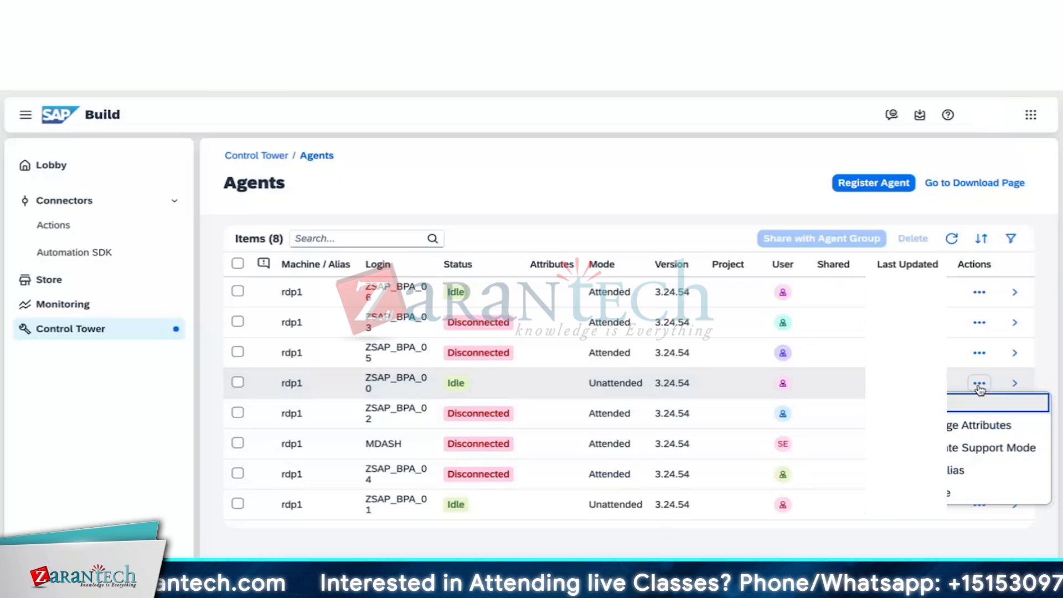
pyautogui.click(974, 431)
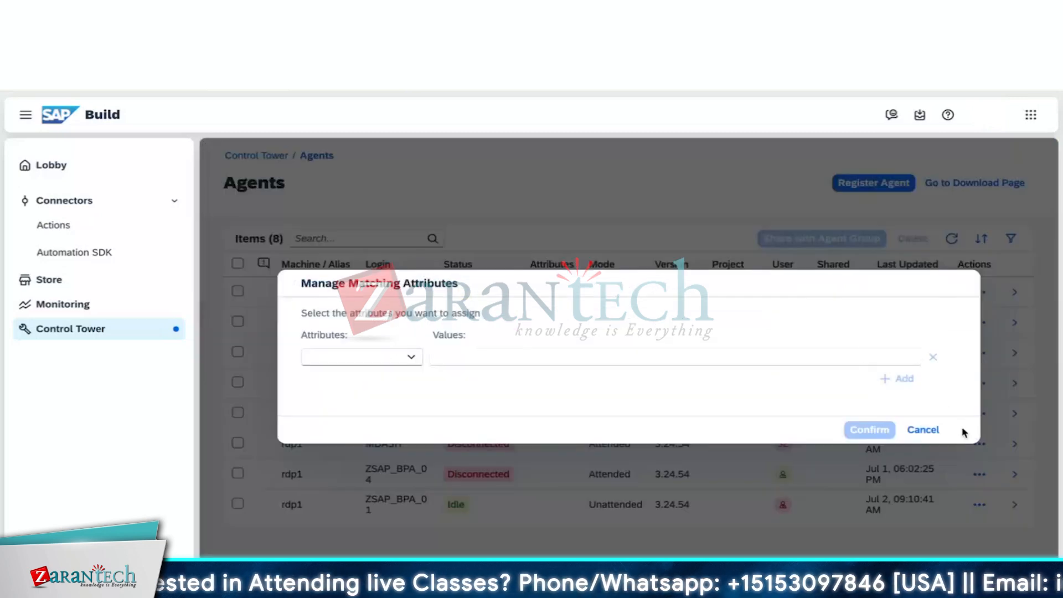
pyautogui.click(407, 357)
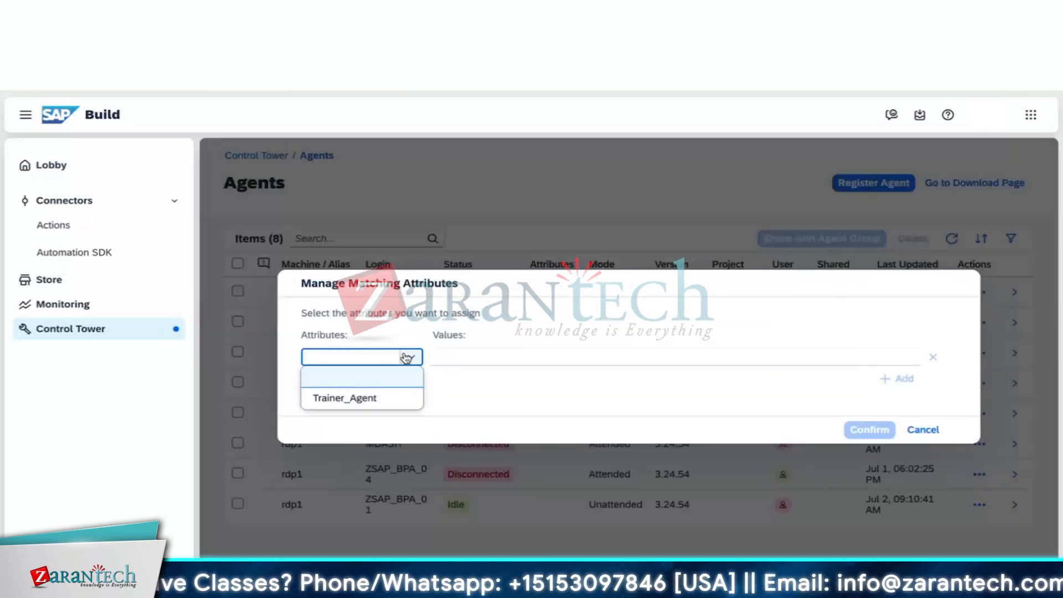
pyautogui.click(376, 405)
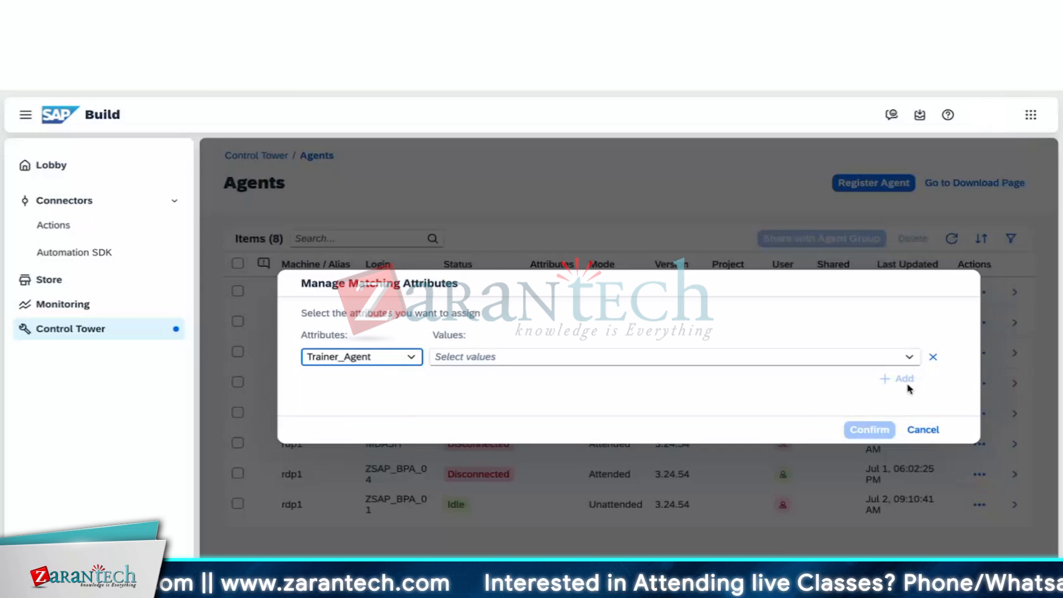
pyautogui.click(909, 357)
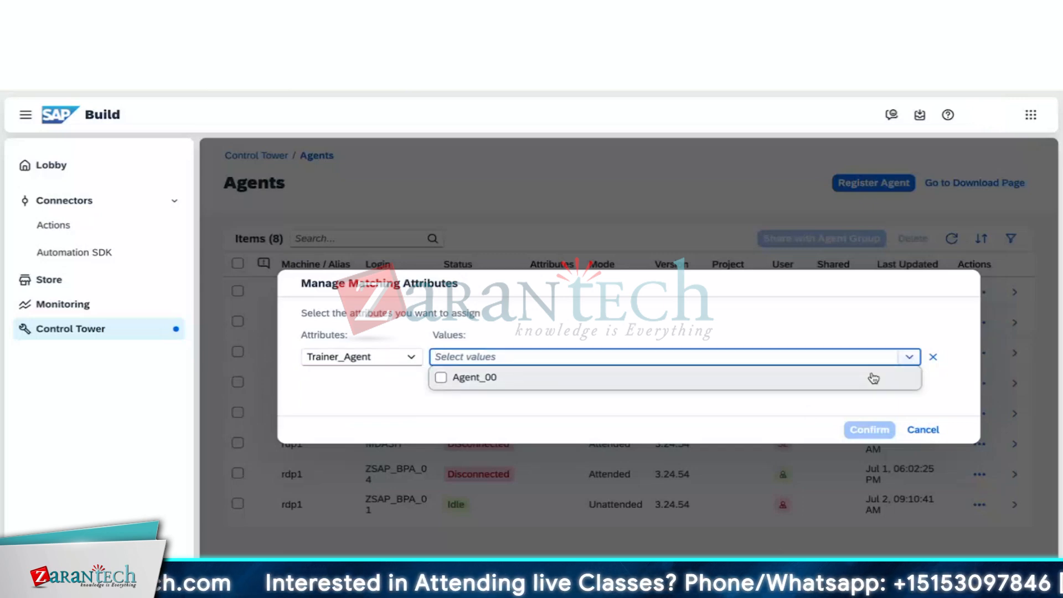
pyautogui.click(804, 386)
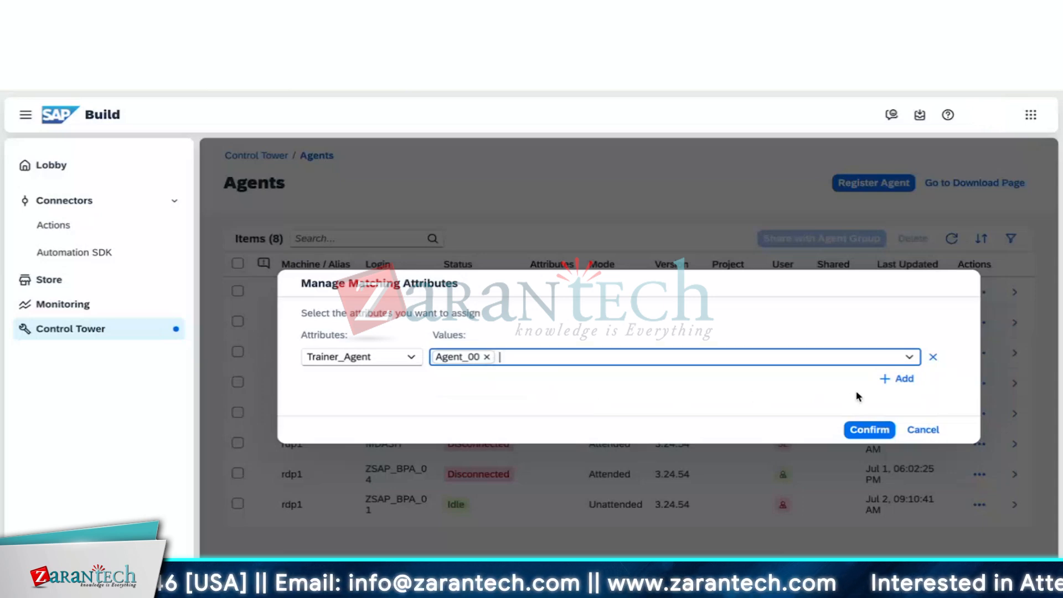
pyautogui.click(901, 381)
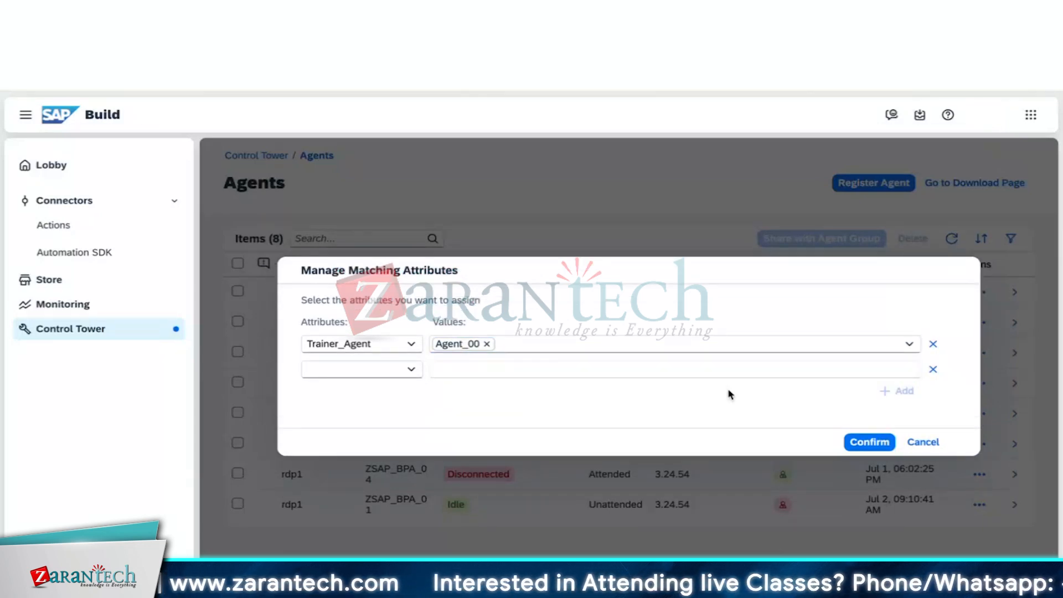
pyautogui.click(933, 369)
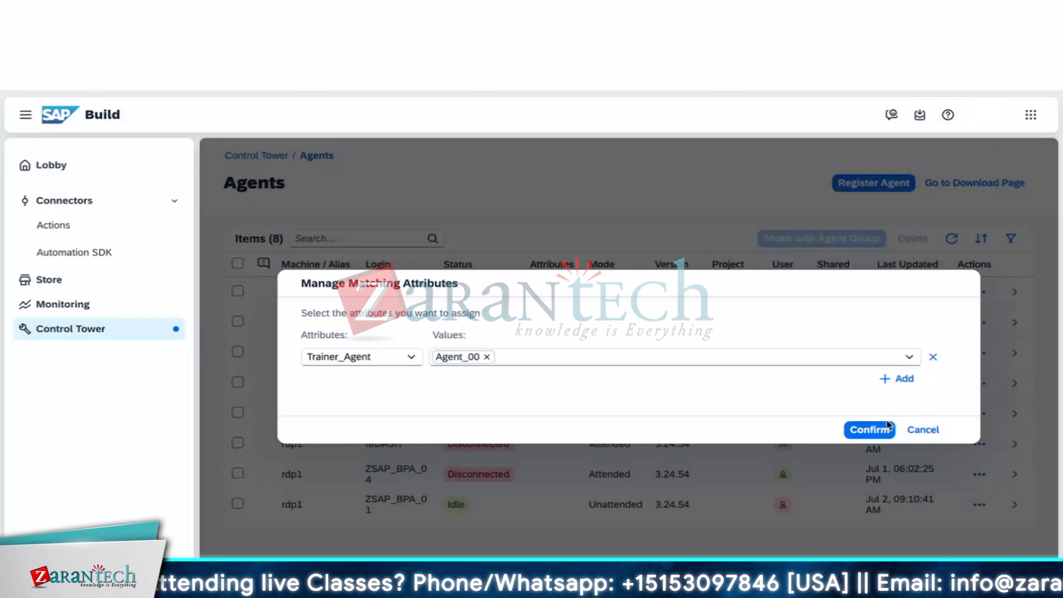
pyautogui.click(871, 431)
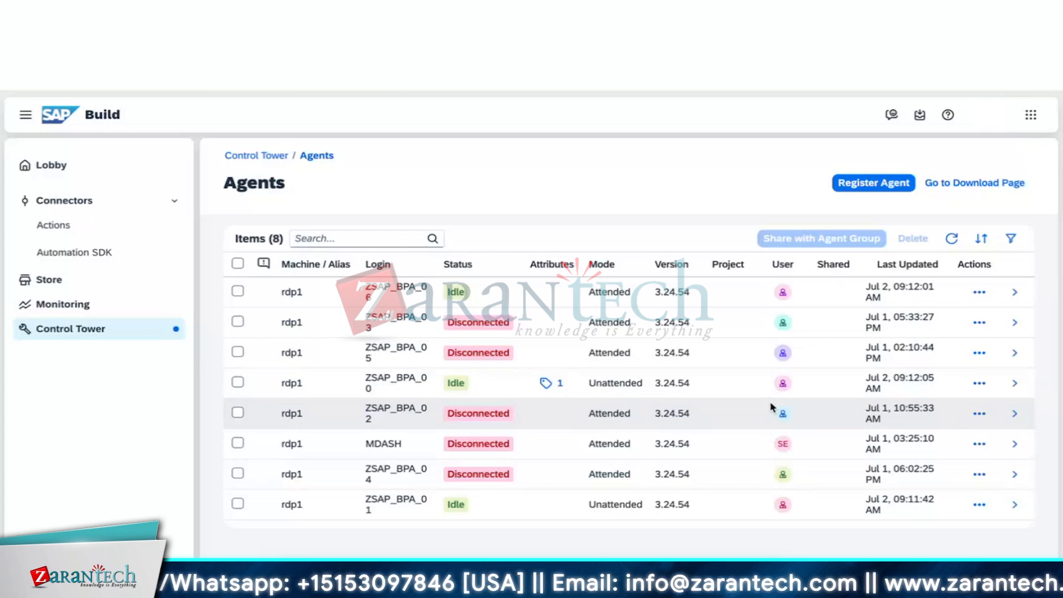
# - Switch to PowerPoint to check the listed agent attribute steps, and return to SAP Build to open the Lobby
pyautogui.press('super+Tab')
pyautogui.press('super+Tab')
pyautogui.press('super+Tab')
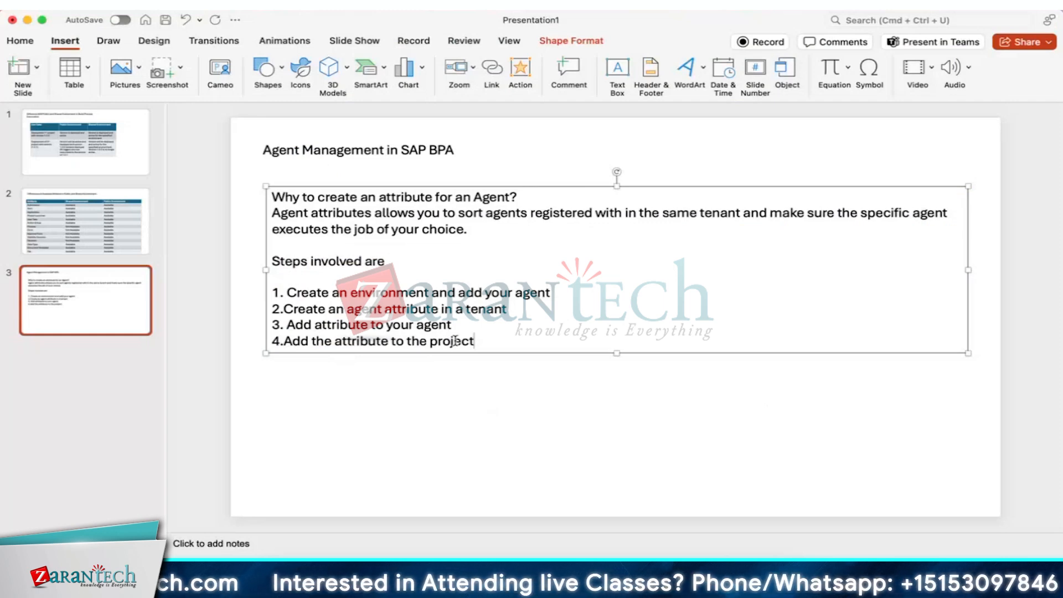
pyautogui.press('super+Tab')
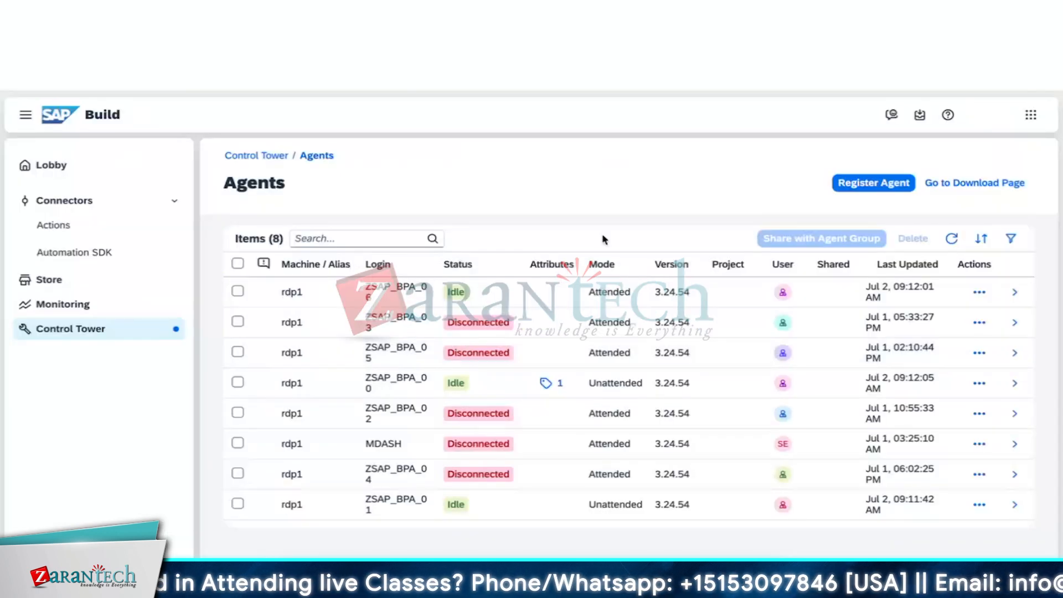
pyautogui.click(94, 169)
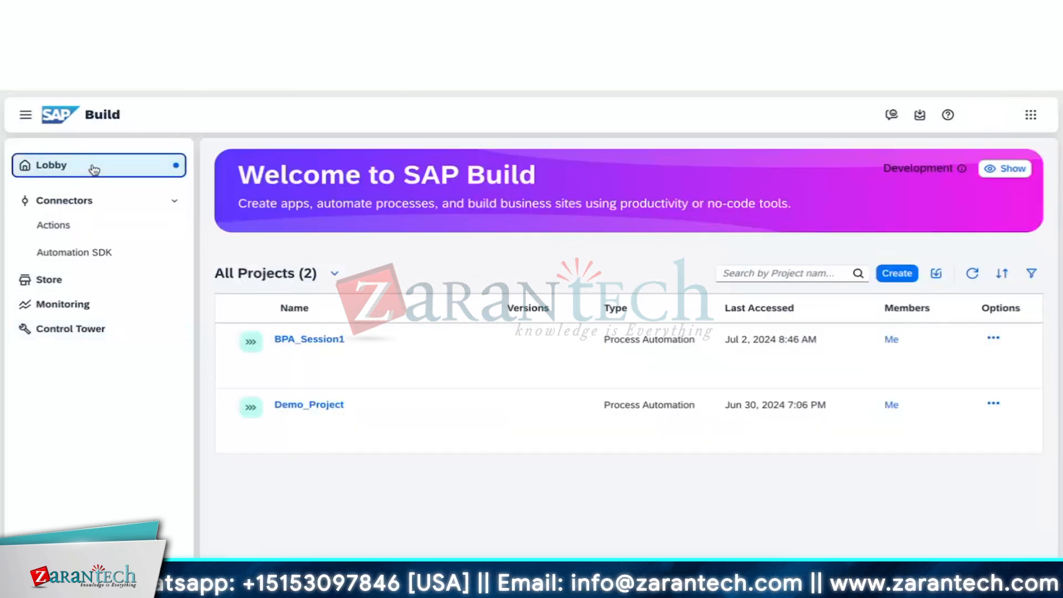
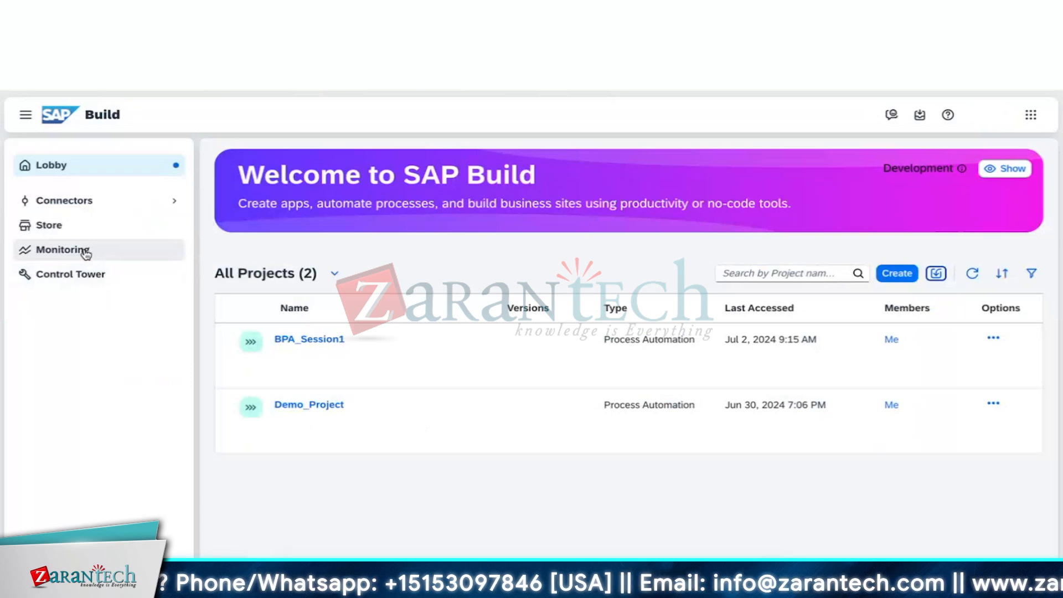
# - Open Process and Workflow Instances under Monitoring and browse the Module 1 PDF to the Intelligent RPA Store page
pyautogui.click(86, 254)
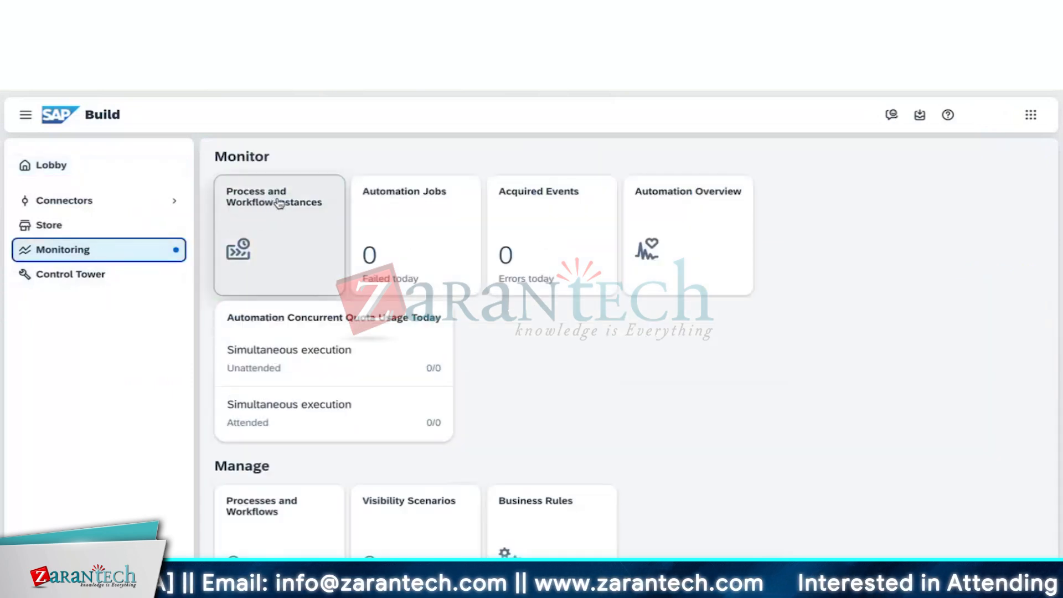
pyautogui.click(299, 238)
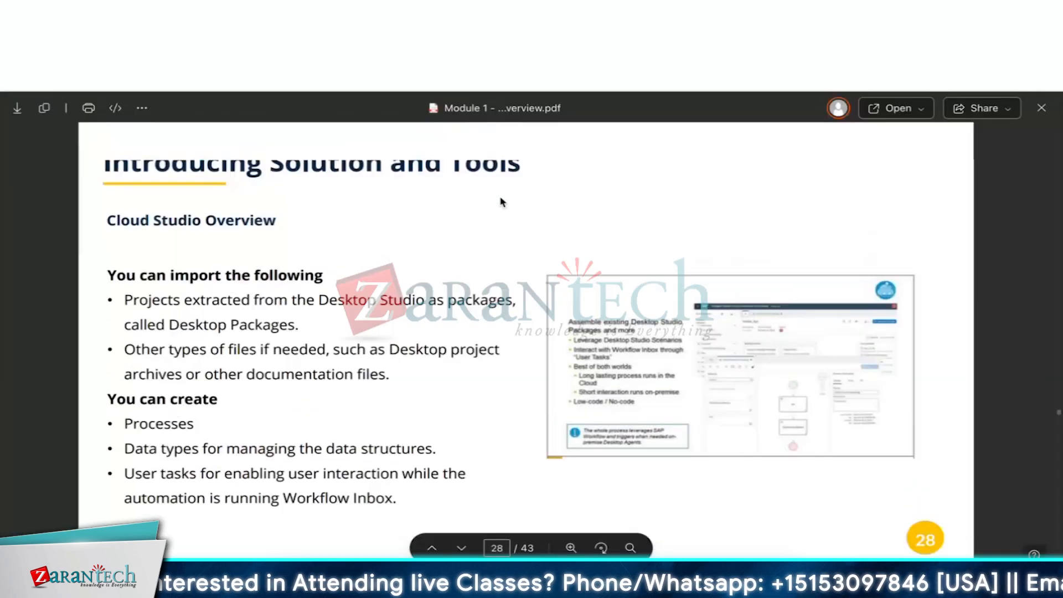
pyautogui.scroll(10, 501, 200)
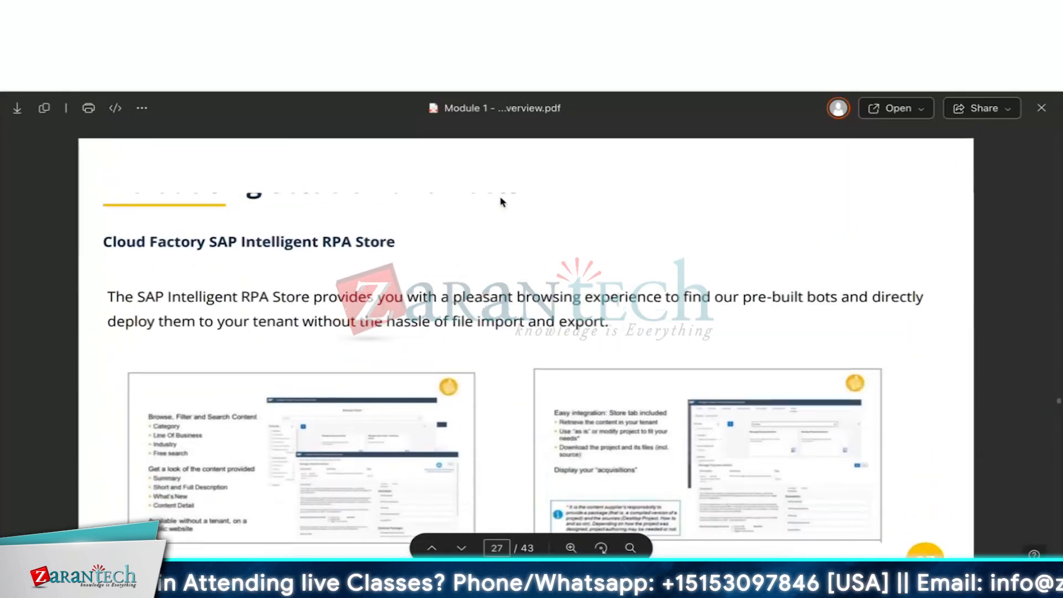
pyautogui.scroll(-1, 501, 202)
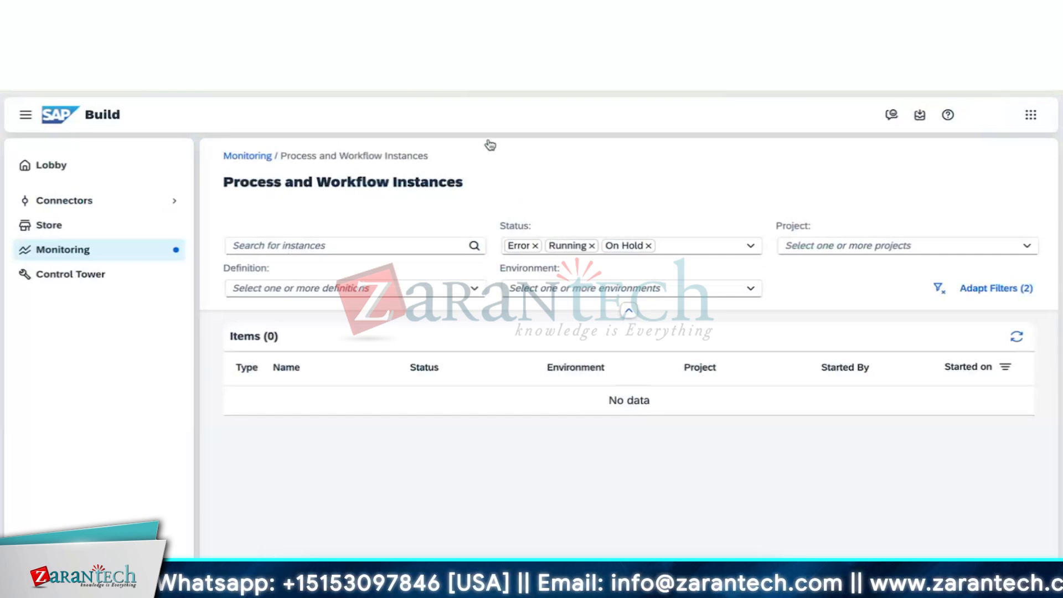
# - Open the SAP Build Store and examine the Project Type, Format Type and Industry filter categories
pyautogui.click(75, 232)
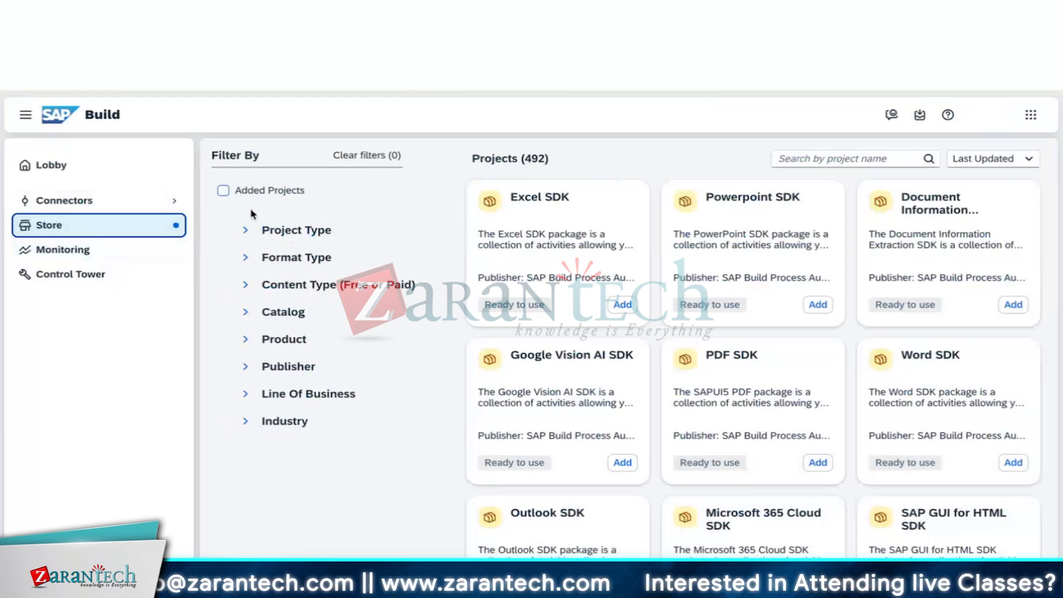
pyautogui.click(246, 230)
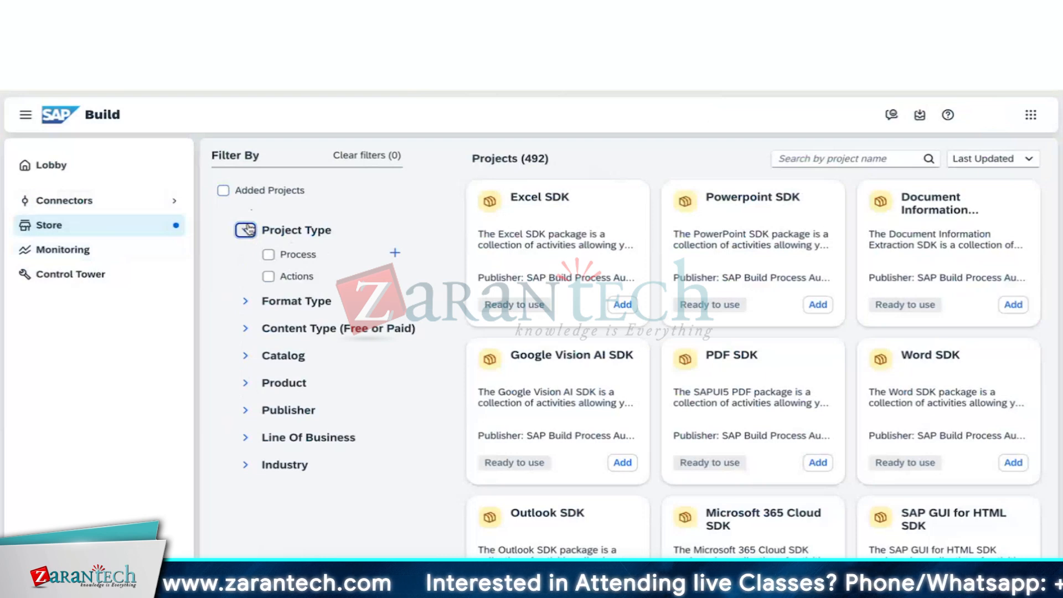
pyautogui.click(247, 230)
pyautogui.click(245, 258)
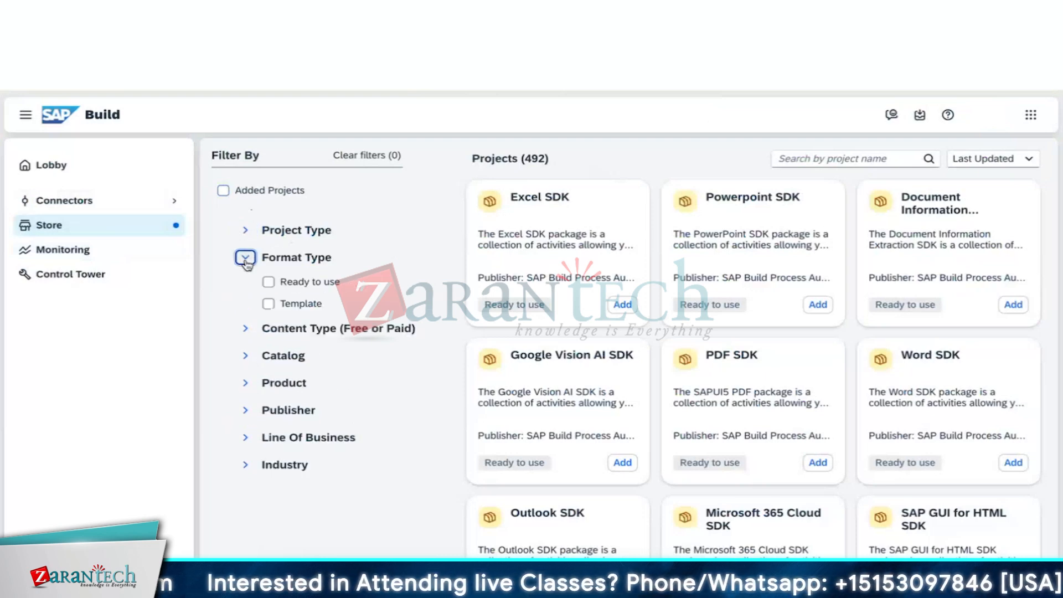
pyautogui.click(245, 259)
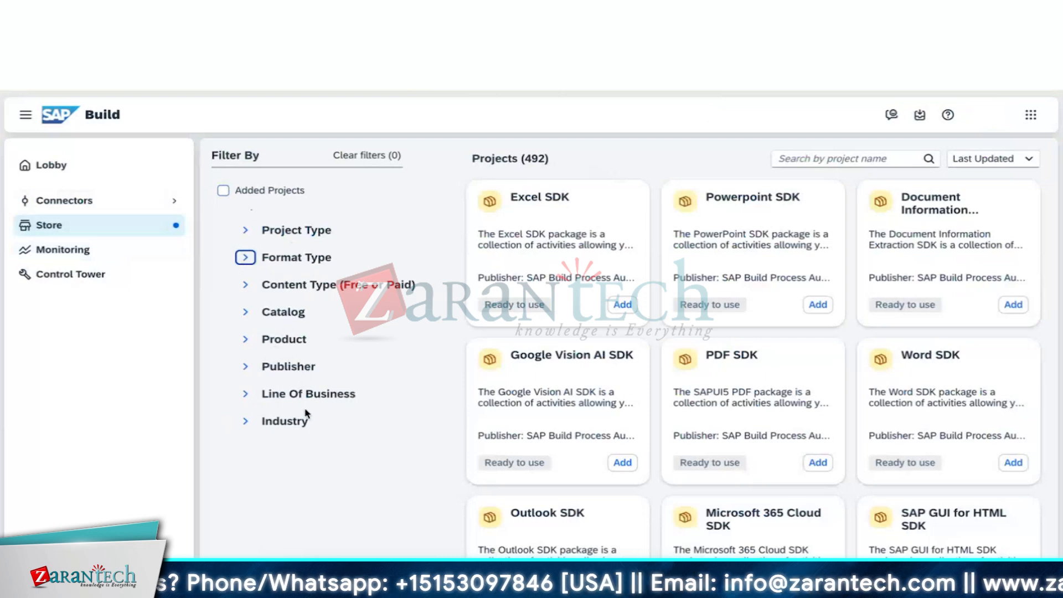
pyautogui.click(247, 422)
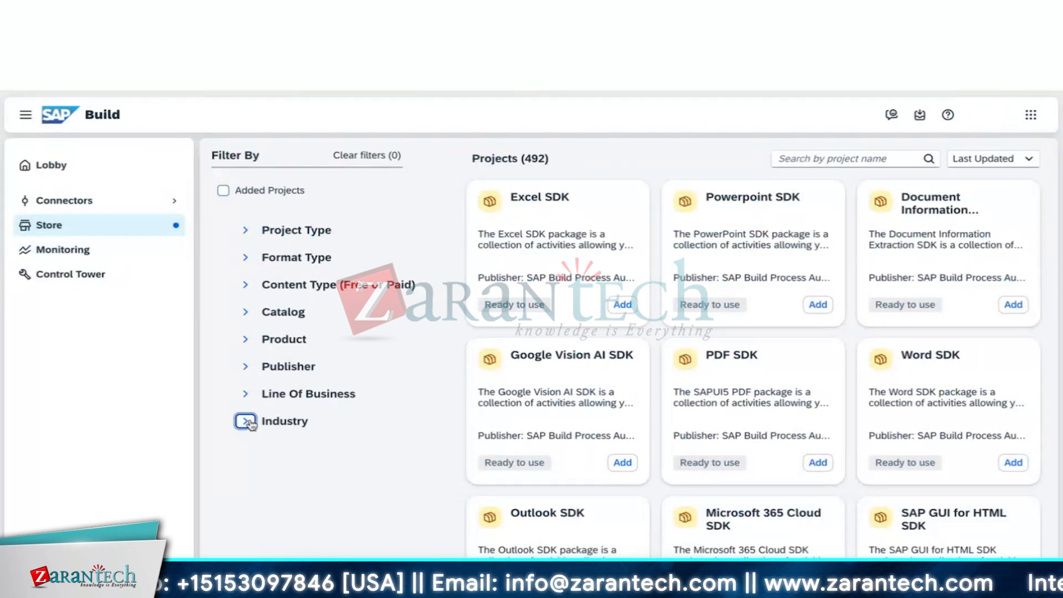
# - Examine the industries offered under the Store's Industry filter, from Aerospace And Defense to Wholesale Distribution
pyautogui.scroll(-5, 324, 432)
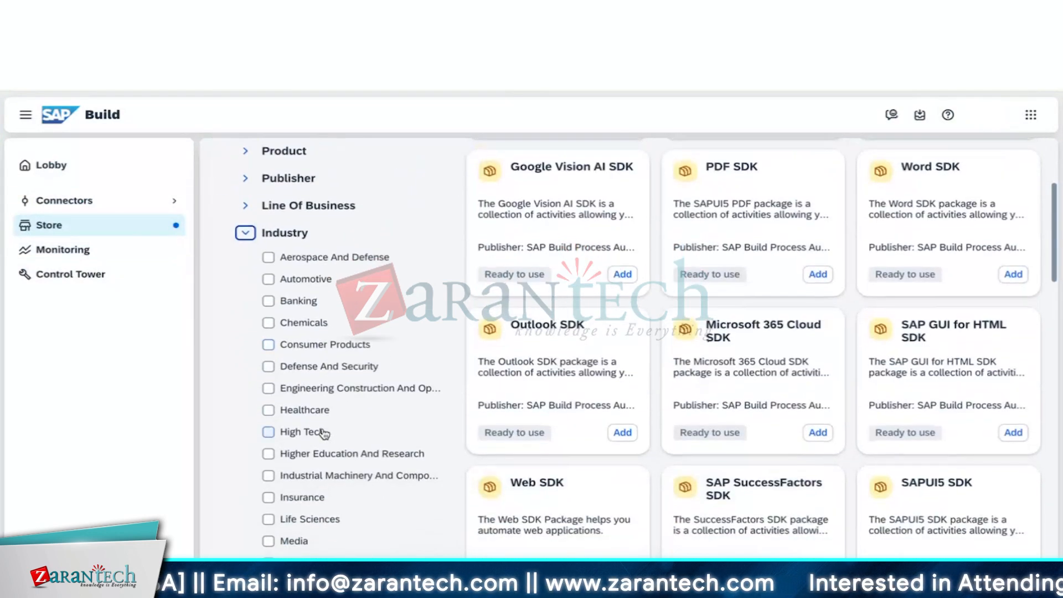
pyautogui.scroll(1, 324, 435)
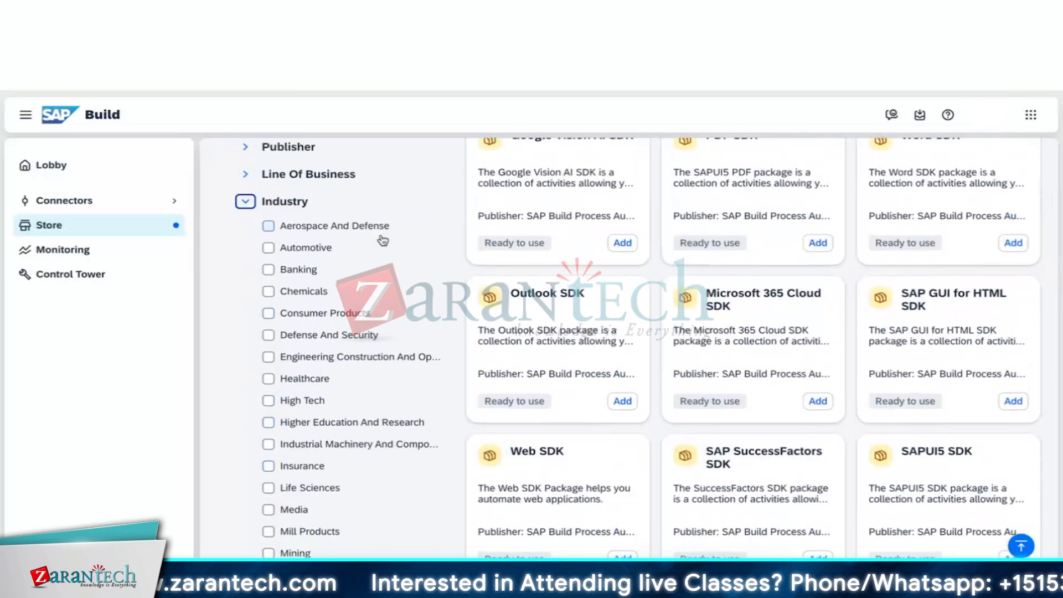
pyautogui.scroll(-2, 392, 312)
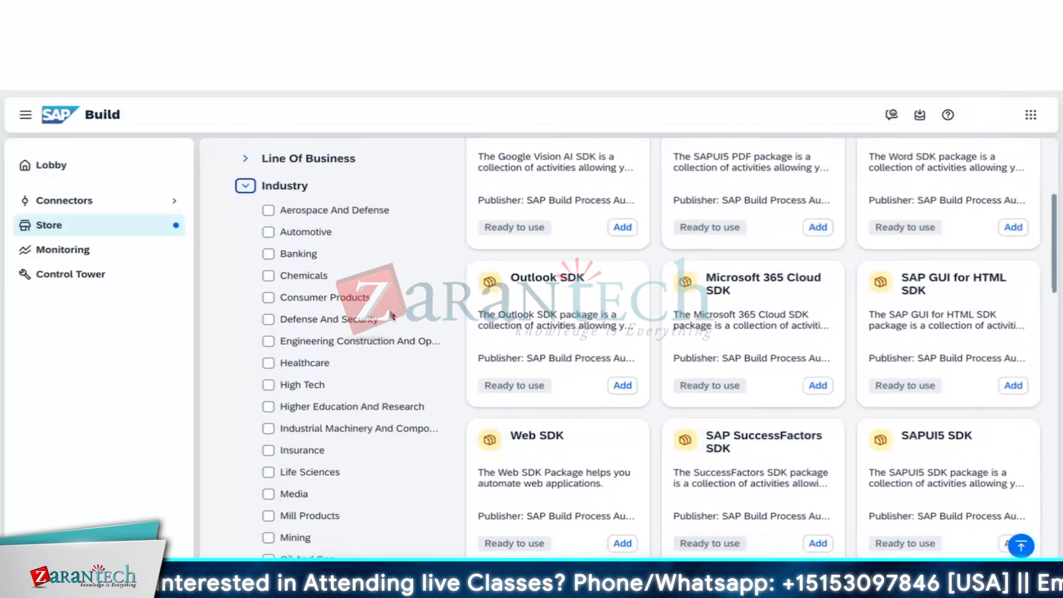
pyautogui.scroll(-2, 392, 315)
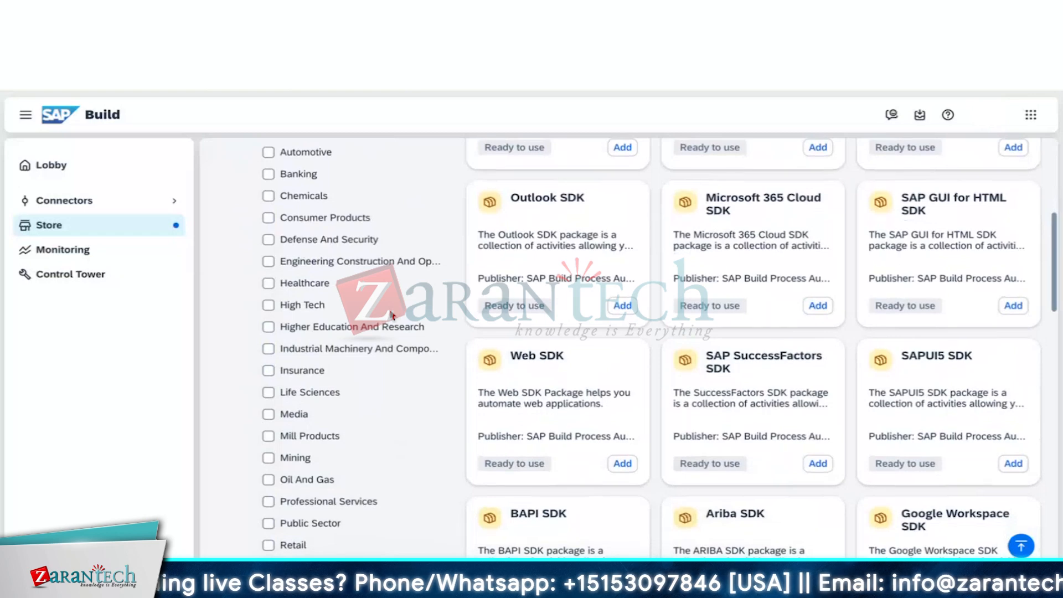
pyautogui.scroll(-5, 392, 314)
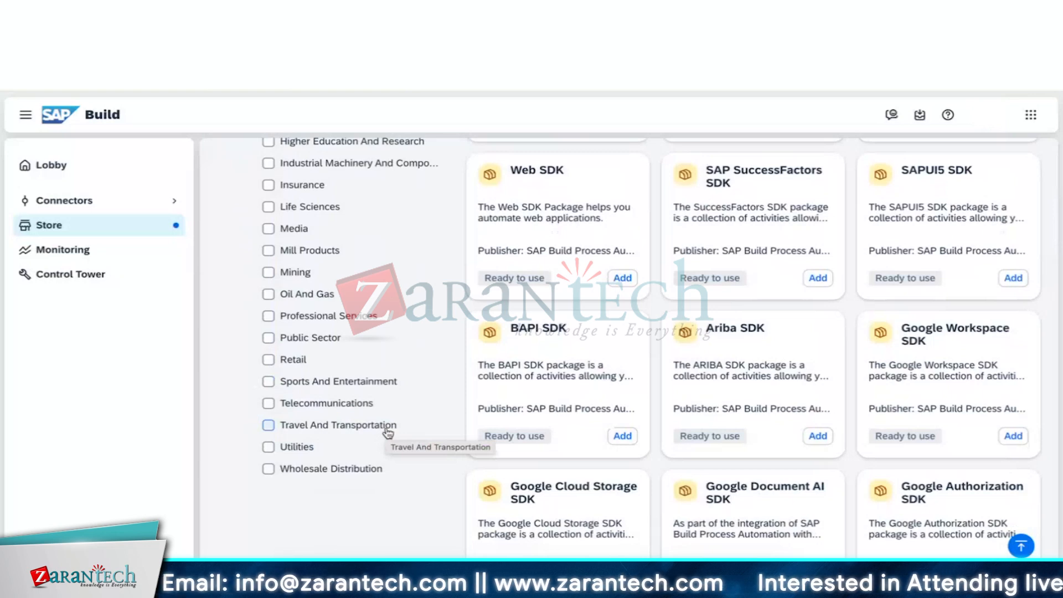
pyautogui.scroll(3, 375, 364)
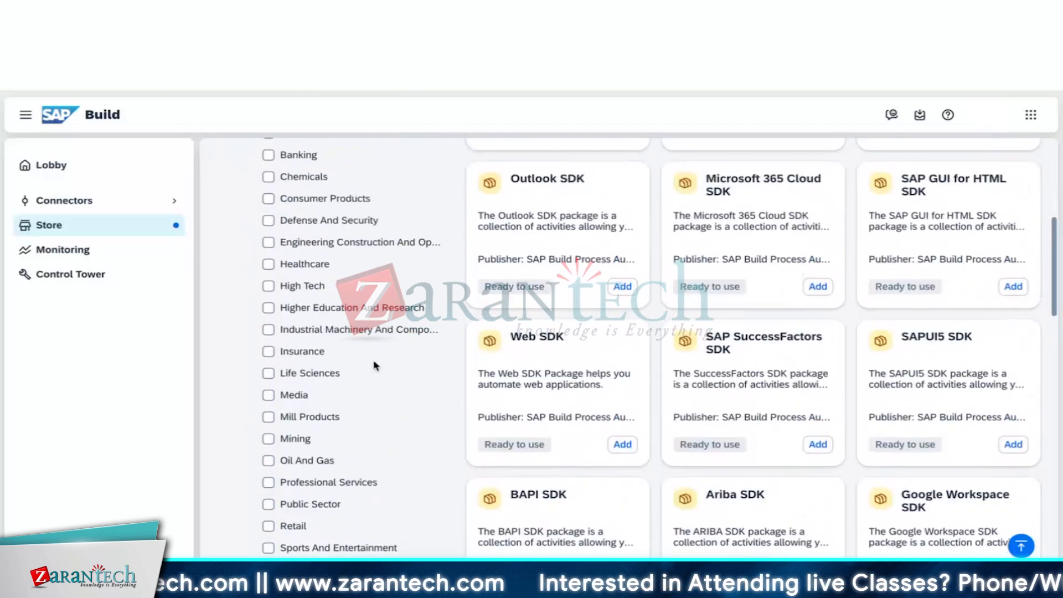
pyautogui.scroll(2, 374, 364)
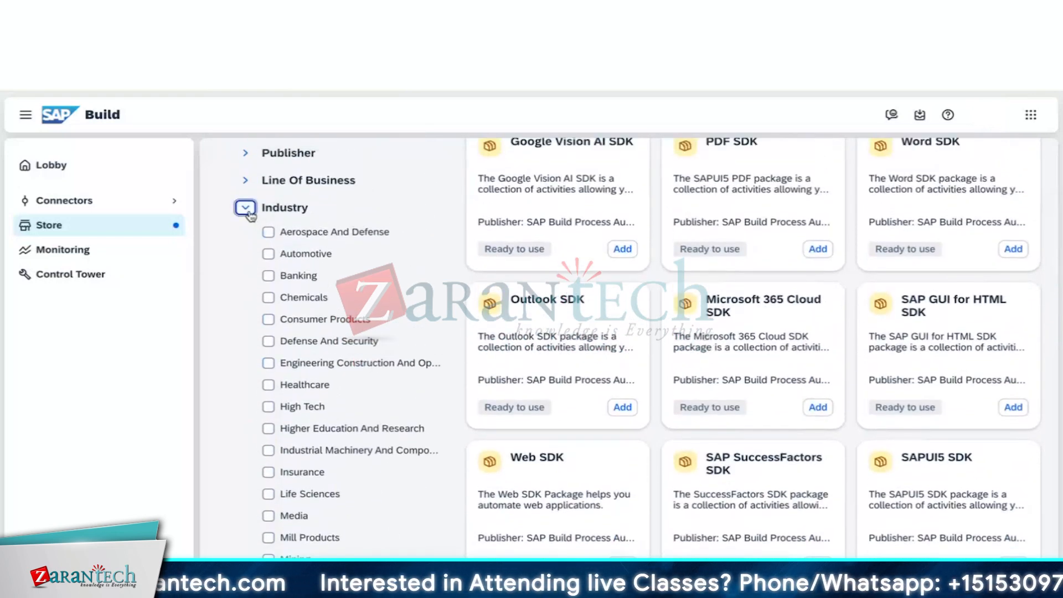
# - Collapse the Industry filter and examine the options under Line Of Business, then collapse that category as well
pyautogui.click(246, 210)
pyautogui.click(245, 180)
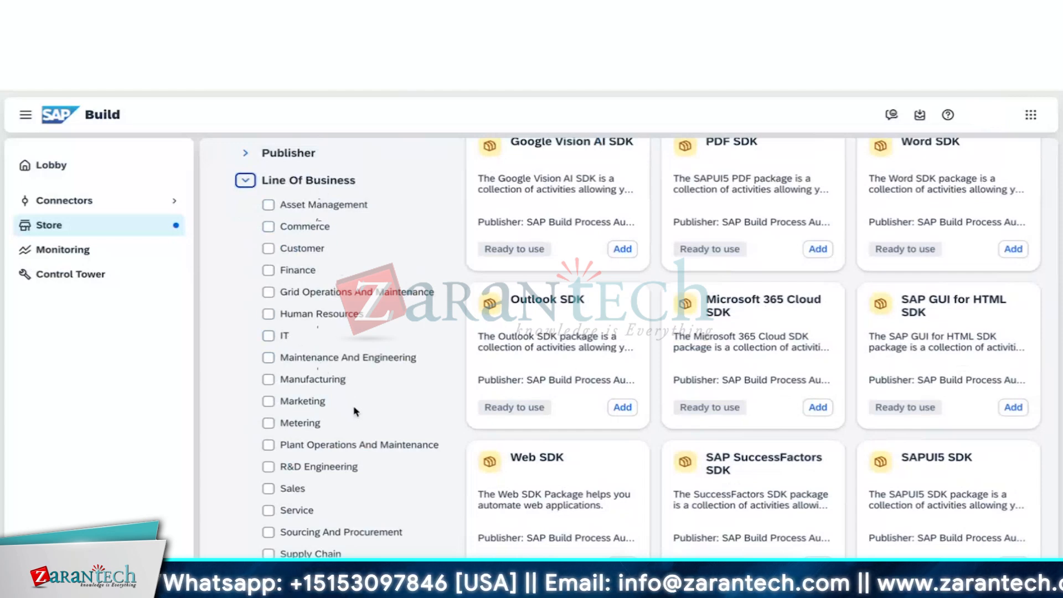
pyautogui.scroll(-2, 356, 411)
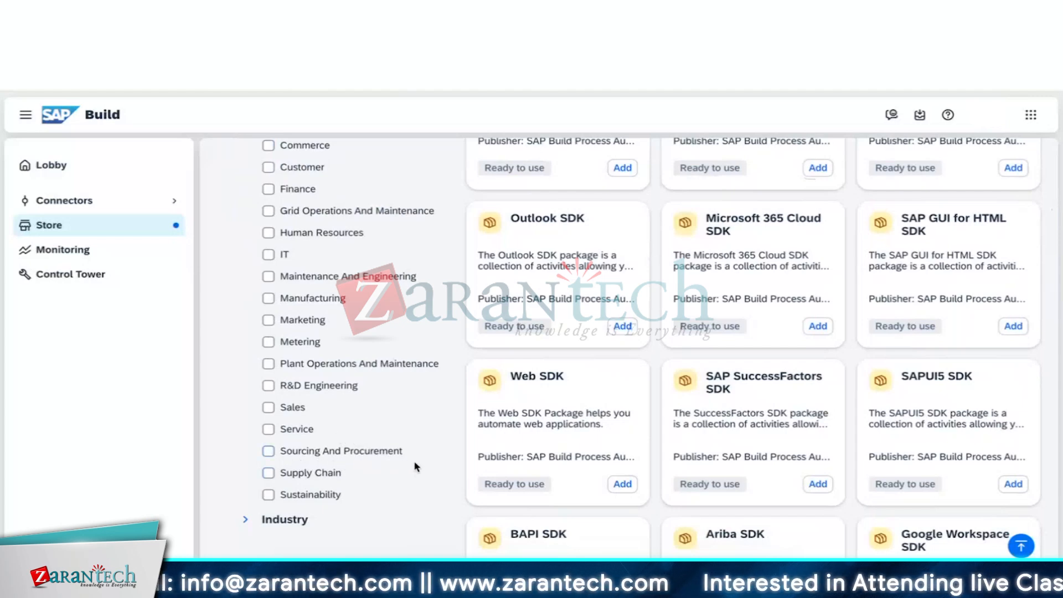
pyautogui.scroll(3, 388, 399)
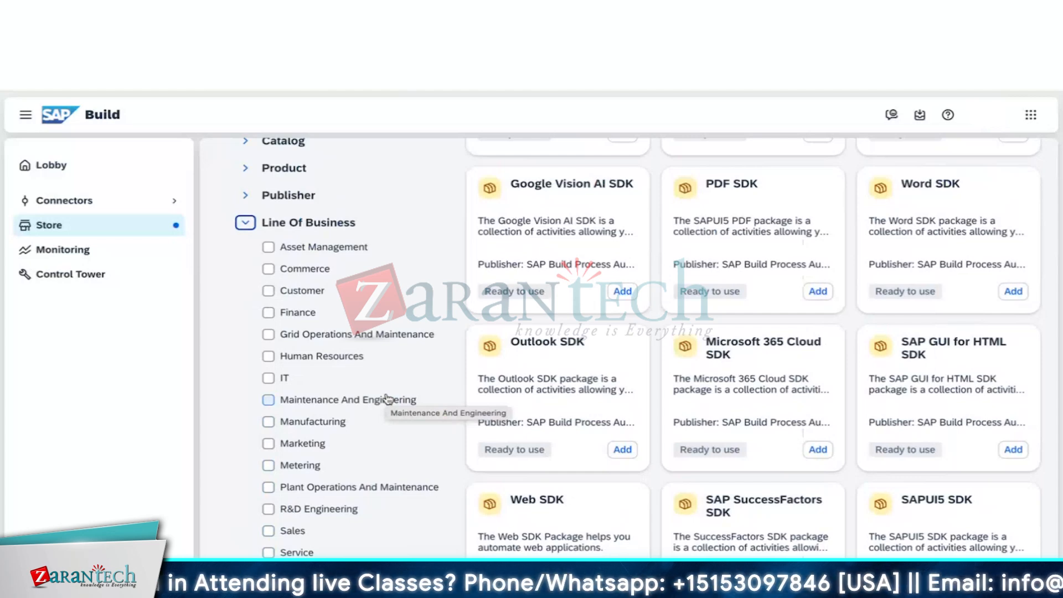
pyautogui.click(246, 222)
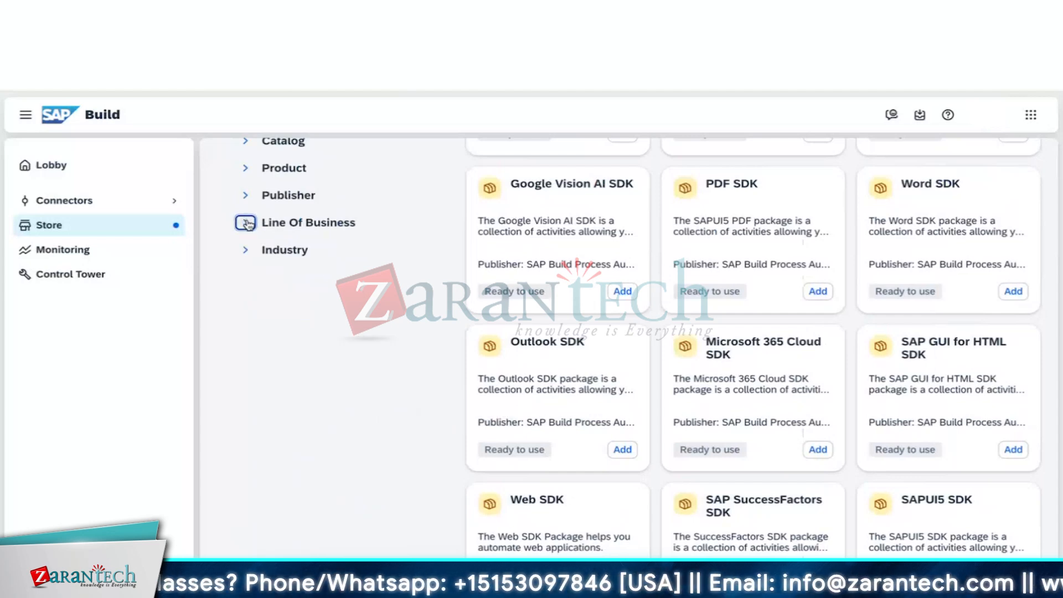
pyautogui.scroll(3, 349, 273)
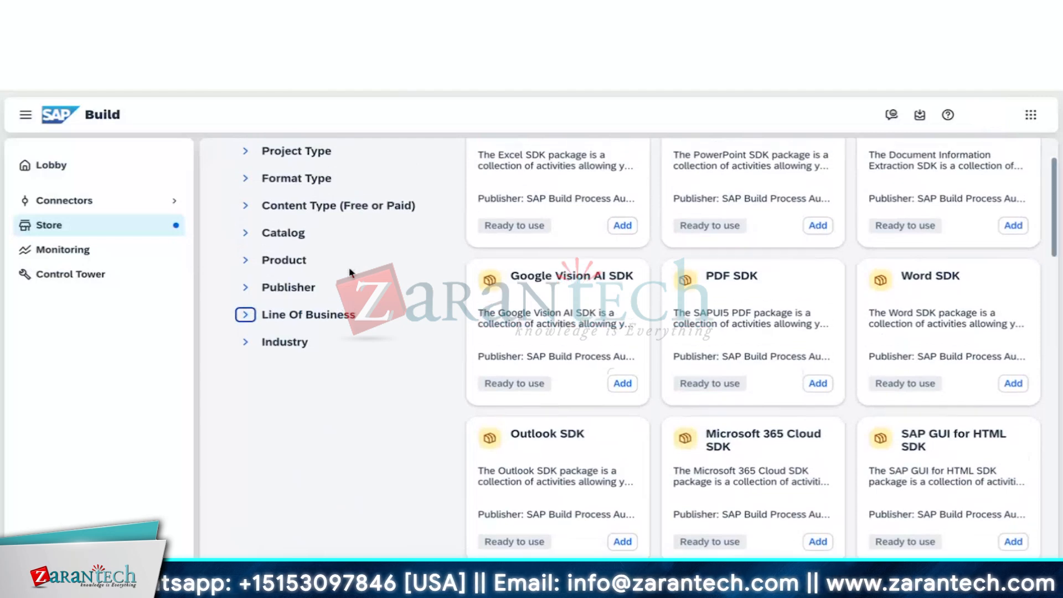
pyautogui.scroll(2, 350, 273)
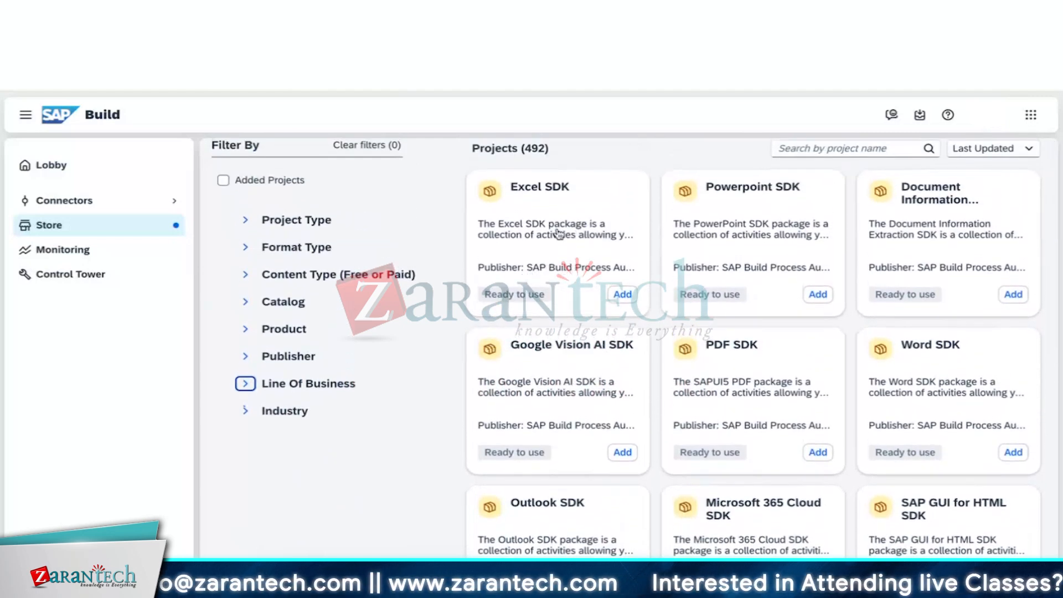
# - Open the Excel SDK package and examine its description, artifacts, version history and dependencies
pyautogui.click(544, 247)
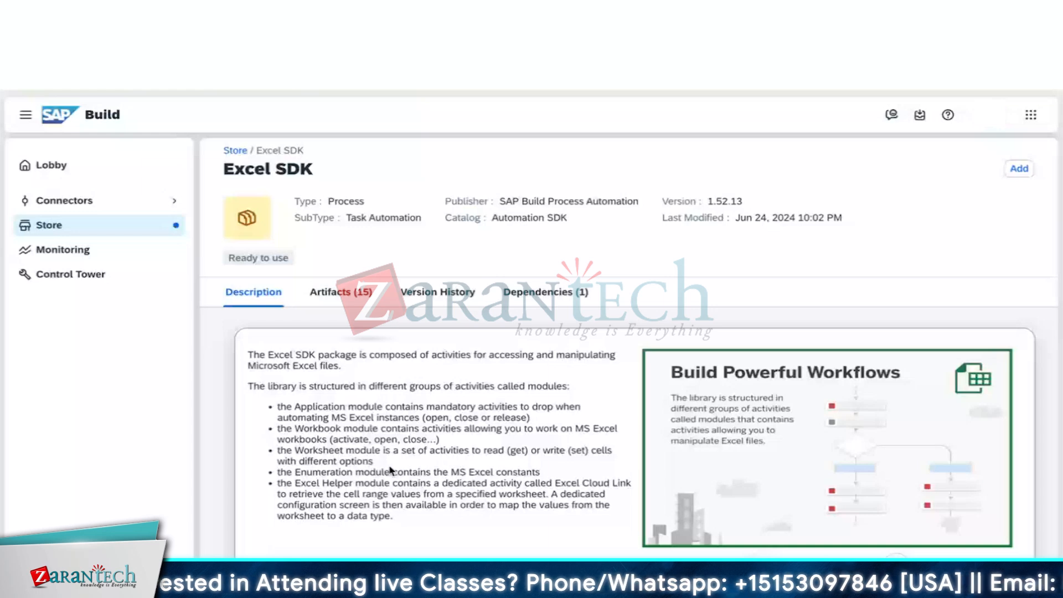
pyautogui.scroll(-1, 390, 470)
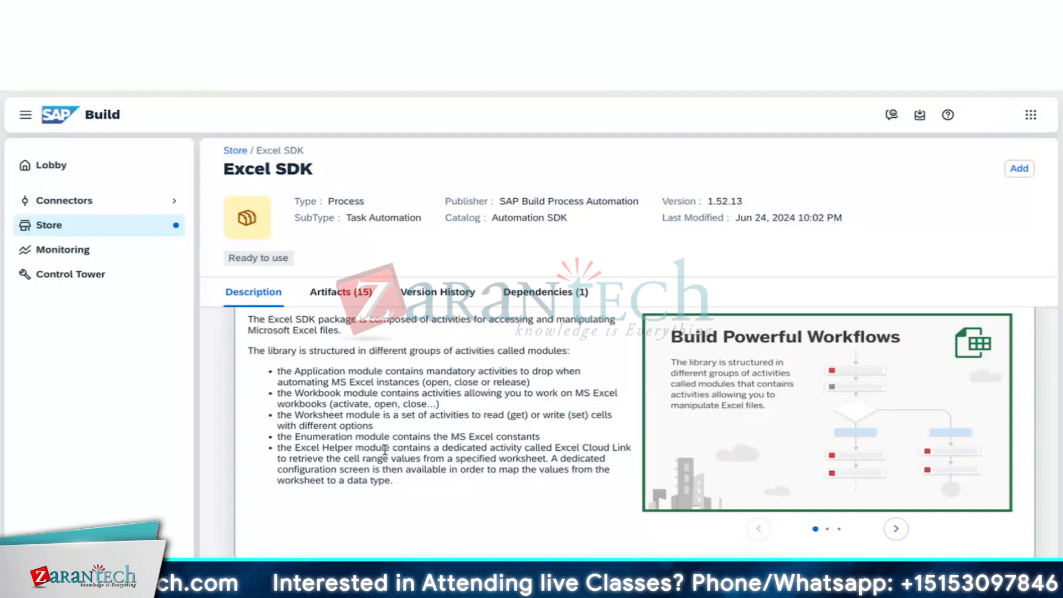
pyautogui.click(340, 292)
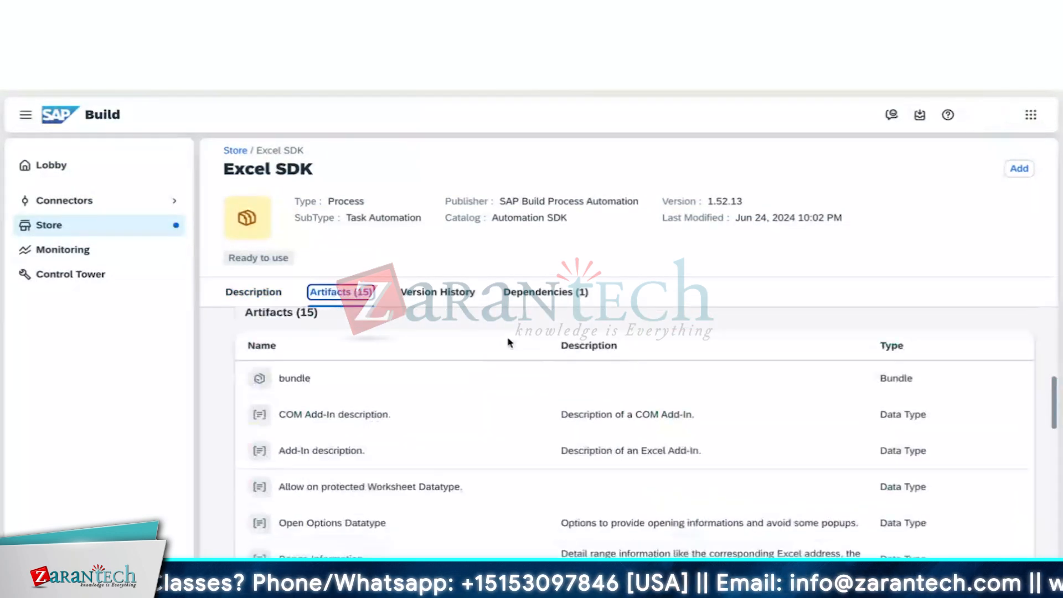
pyautogui.scroll(-1, 508, 342)
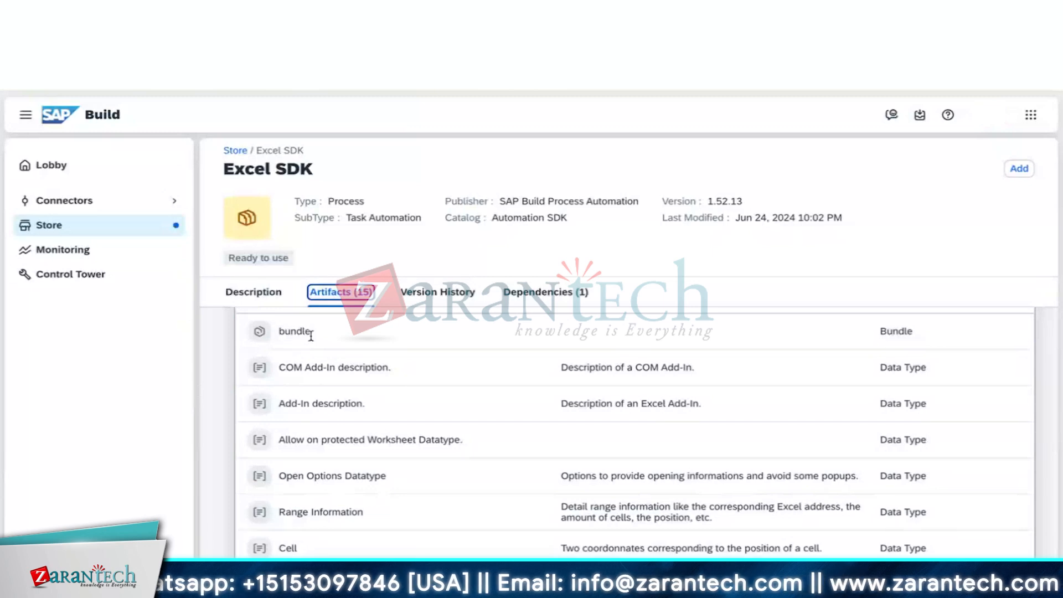
pyautogui.scroll(-1, 349, 465)
pyautogui.scroll(-2, 348, 467)
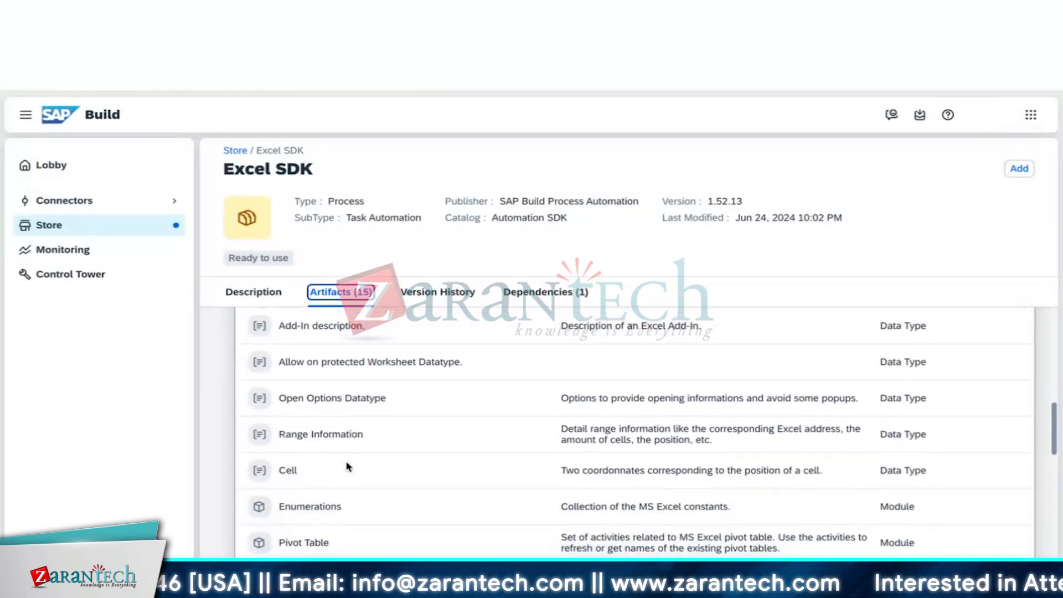
pyautogui.scroll(-3, 347, 467)
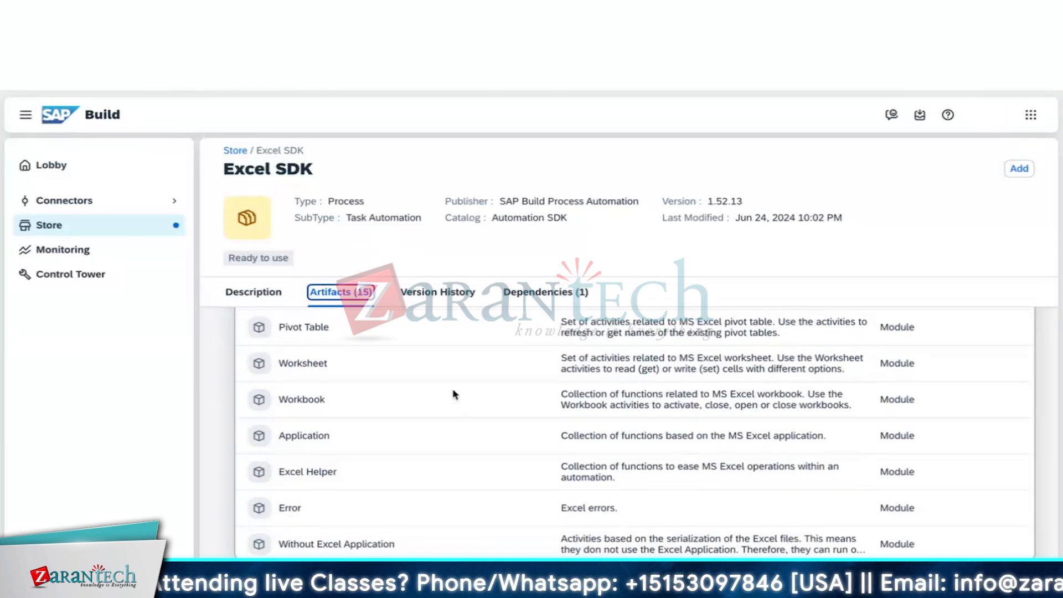
pyautogui.click(449, 293)
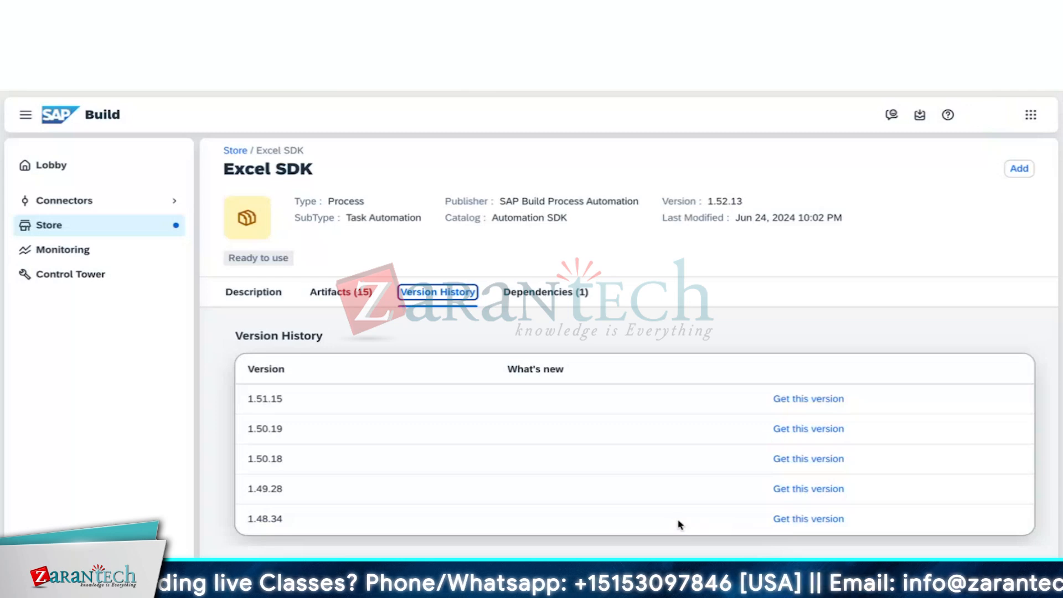
pyautogui.click(544, 301)
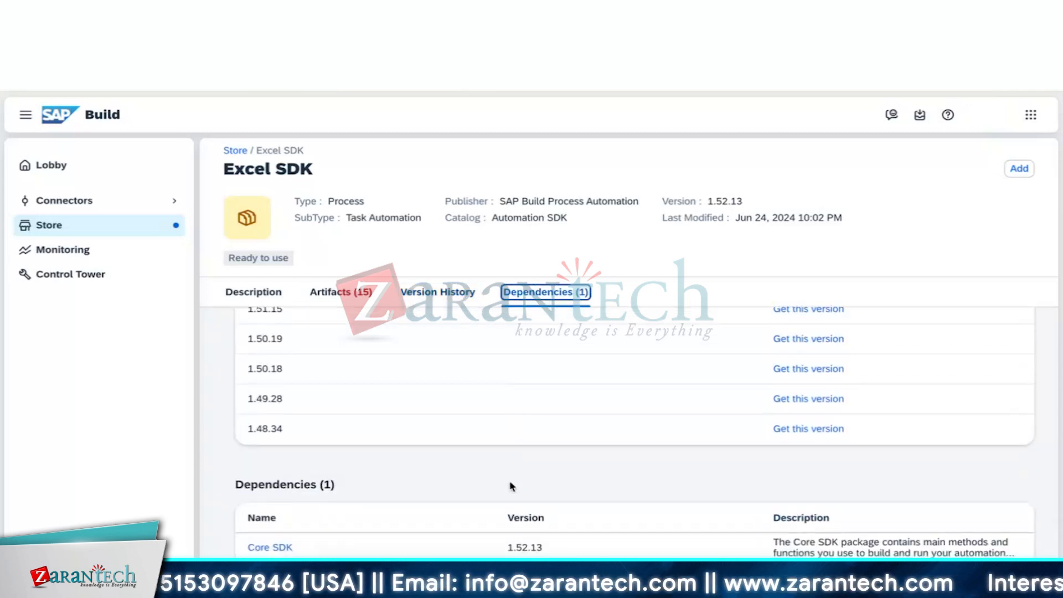
# - Open the Core SDK dependency of the Excel SDK and look through its description, artifacts and version history
pyautogui.click(265, 549)
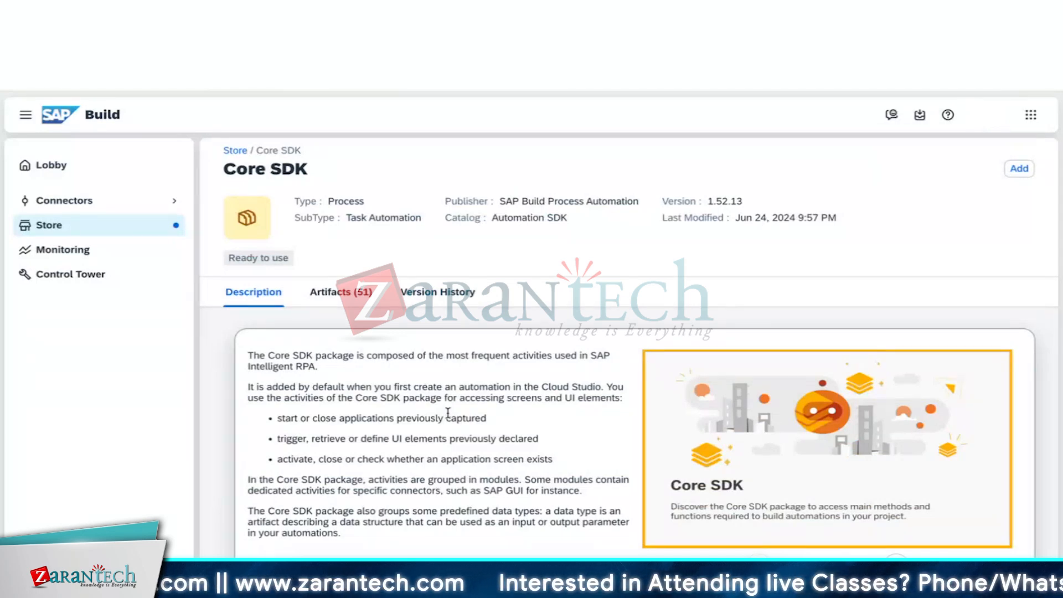
pyautogui.scroll(-10, 448, 412)
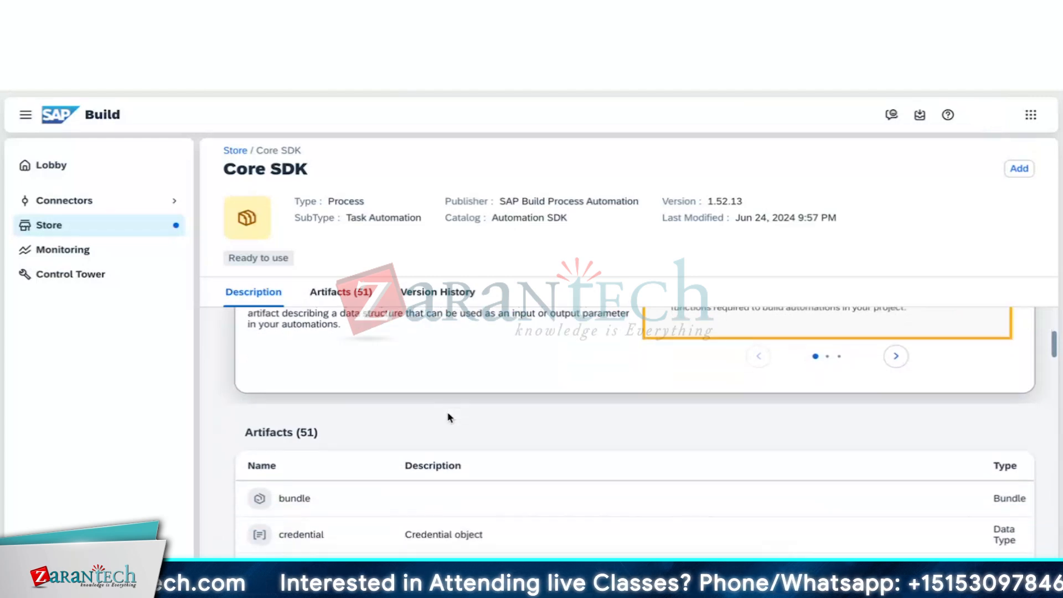
pyautogui.scroll(-9, 448, 412)
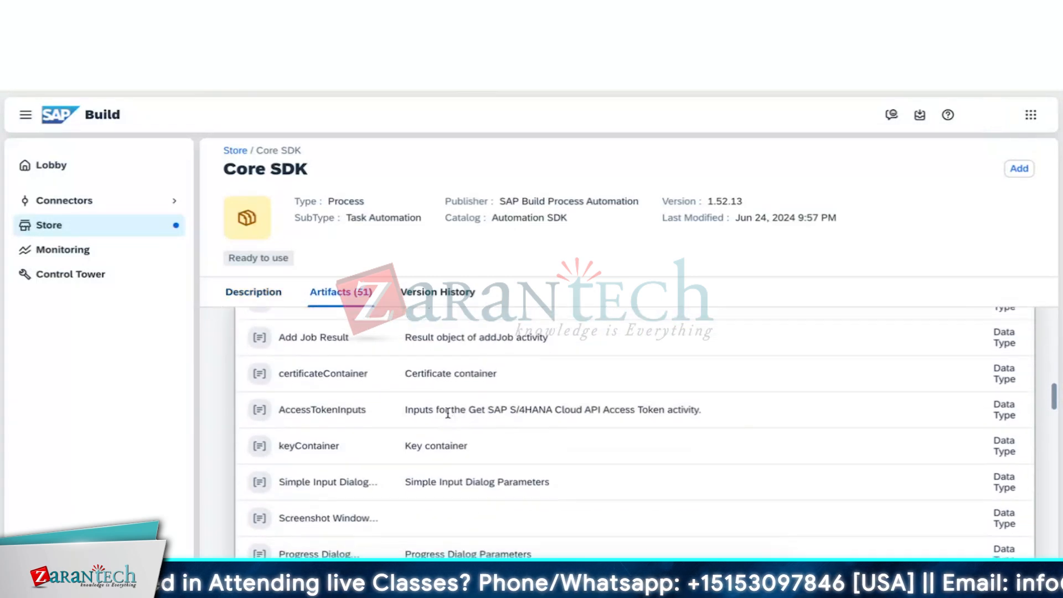
pyautogui.scroll(-12, 449, 416)
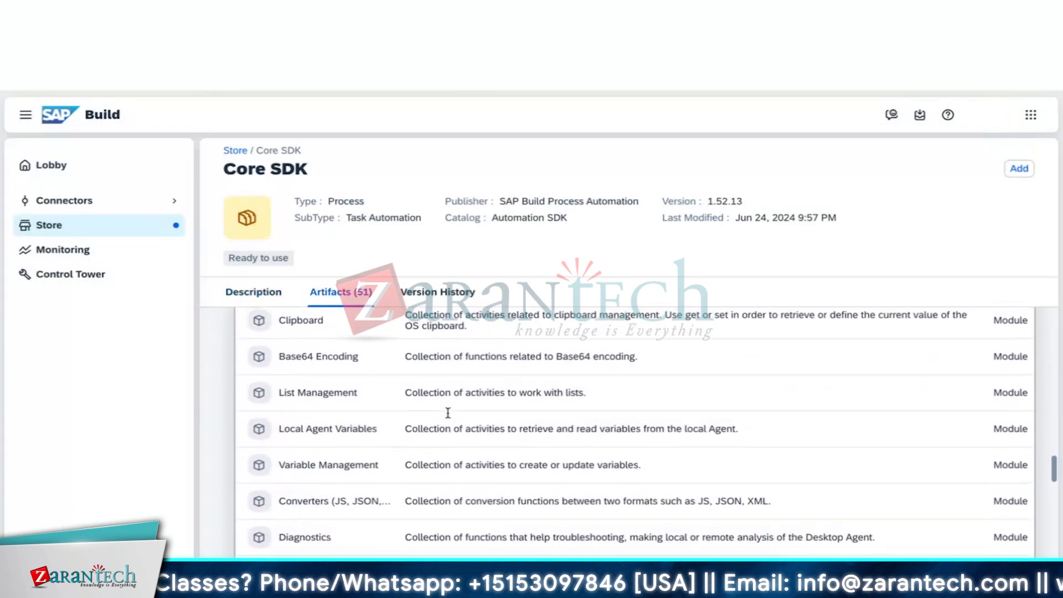
pyautogui.scroll(-11, 449, 416)
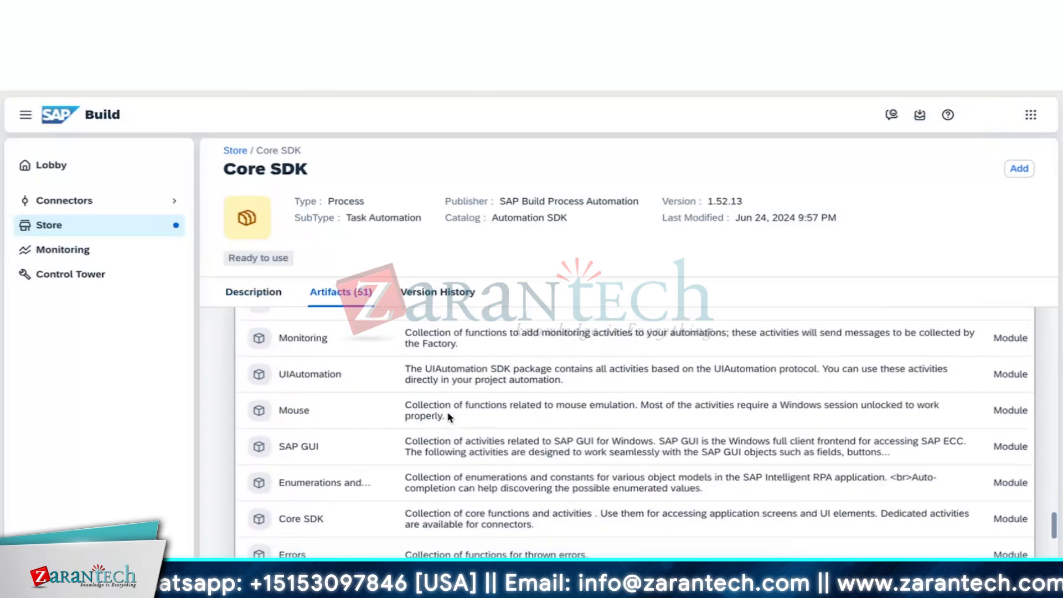
pyautogui.scroll(-5, 449, 416)
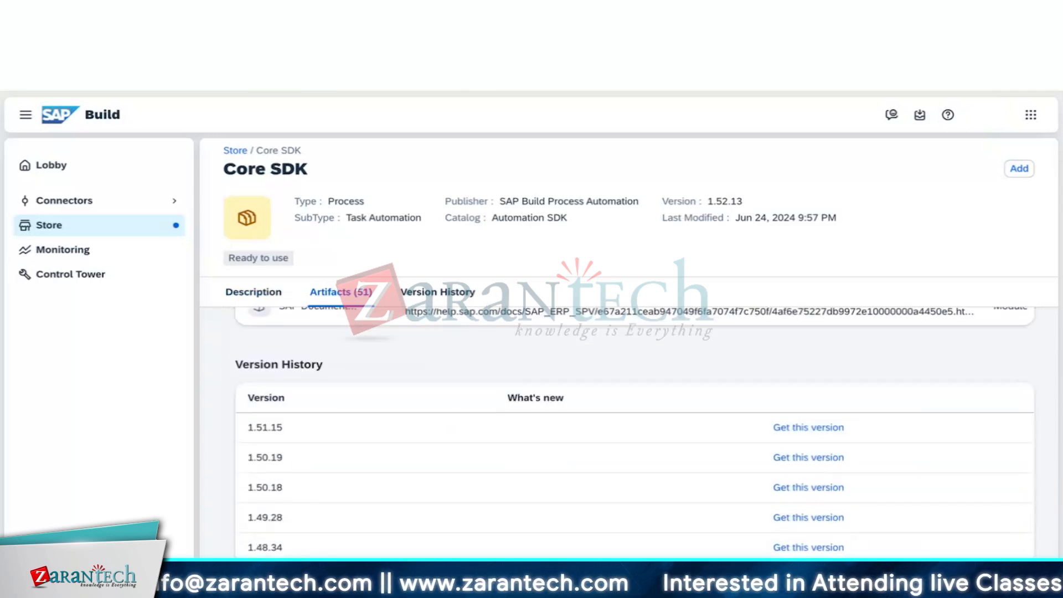
# - Go back to the Store, reopen the Excel SDK package and add it to the tenant
pyautogui.hotkey('alt', 'Left')
pyautogui.hotkey('alt', 'Left')
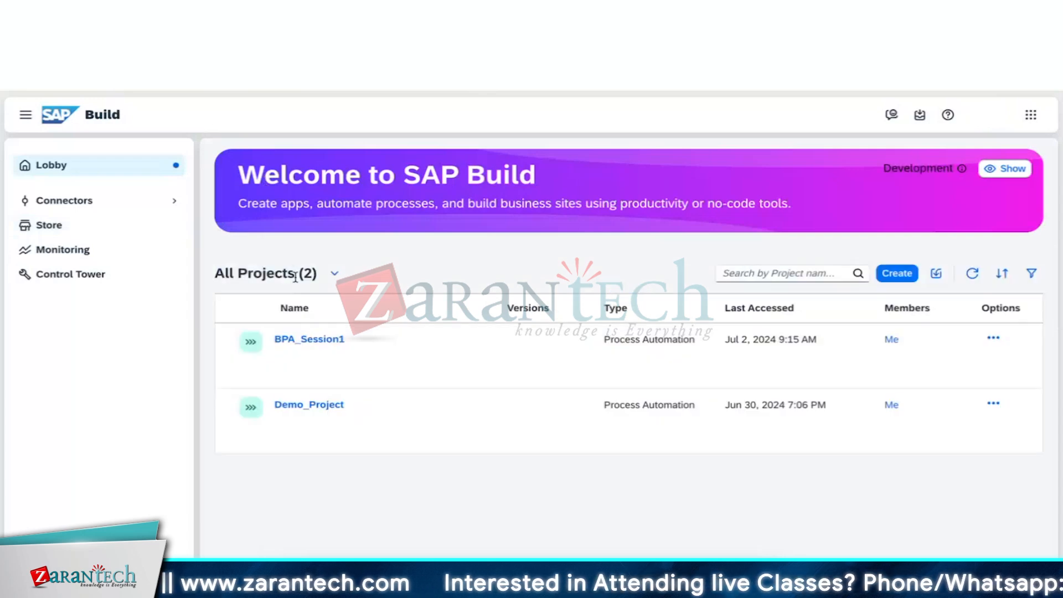
pyautogui.click(71, 229)
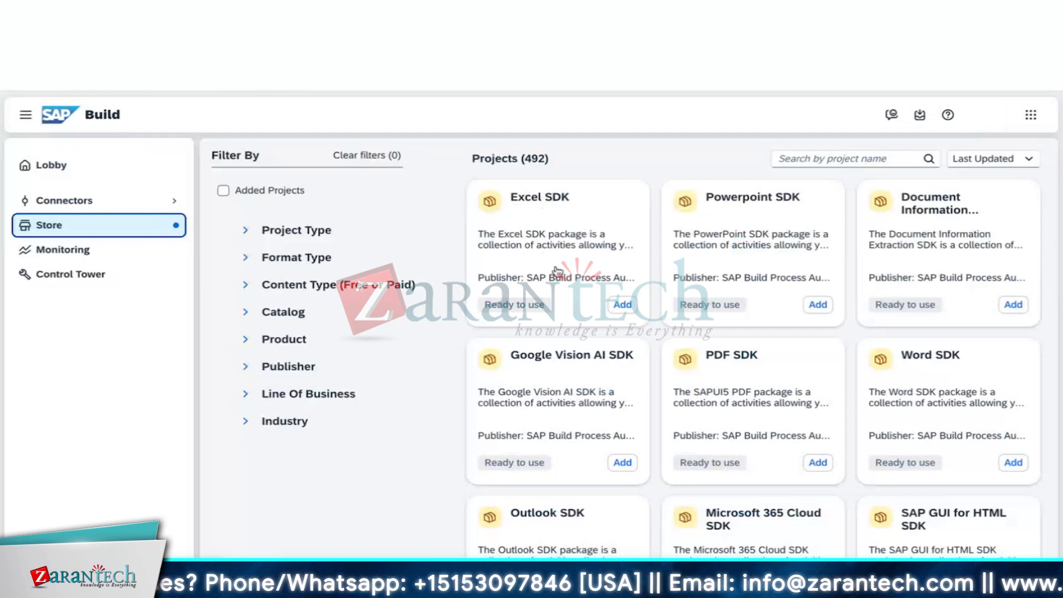
pyautogui.click(567, 236)
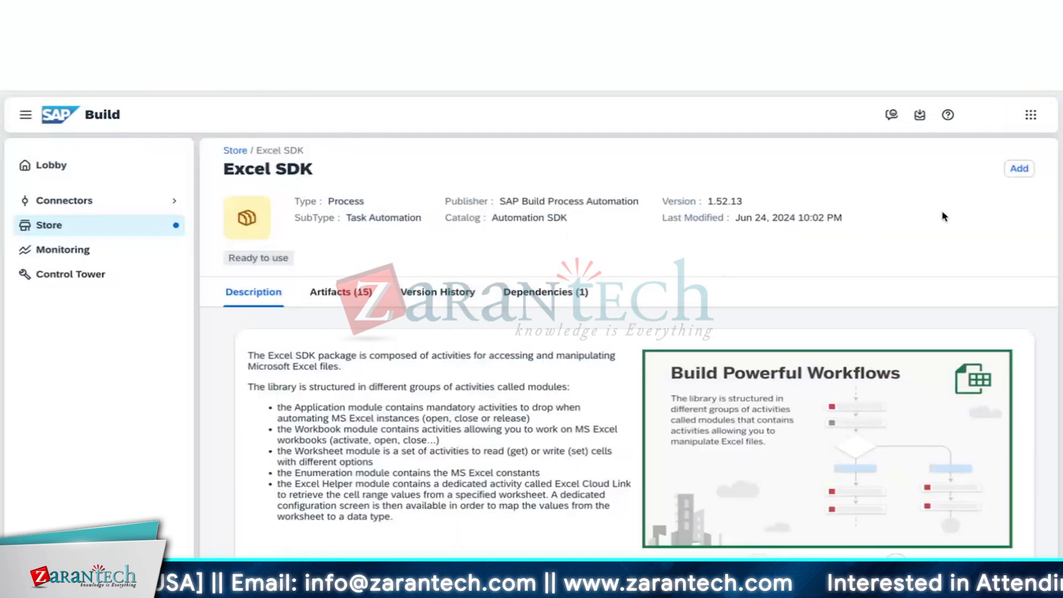
pyautogui.click(1020, 176)
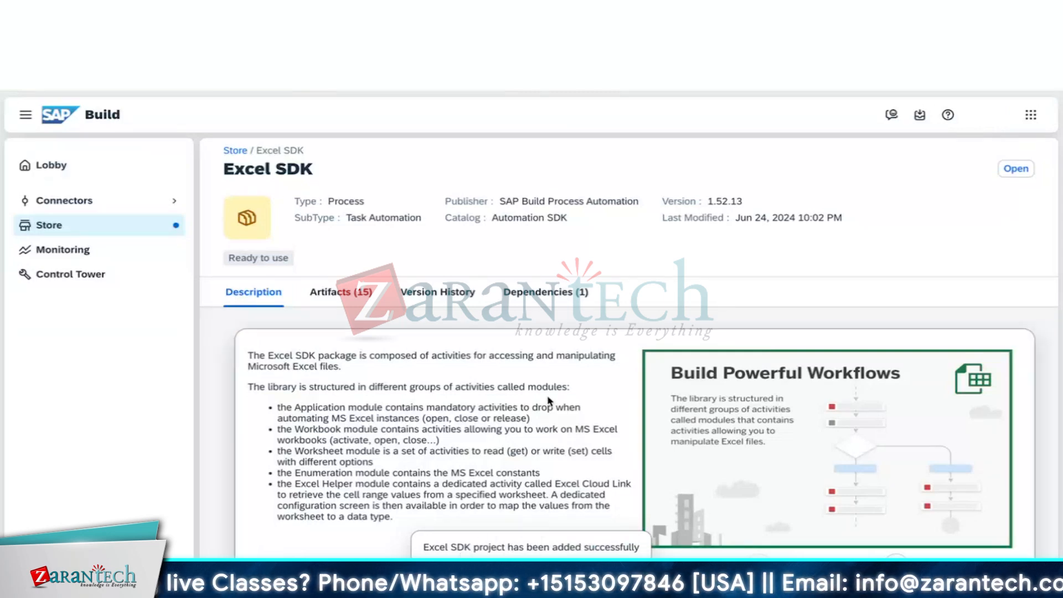
# - Open the added Excel SDK project to look over its artifacts, and return to the SAP Build Lobby
pyautogui.click(1015, 169)
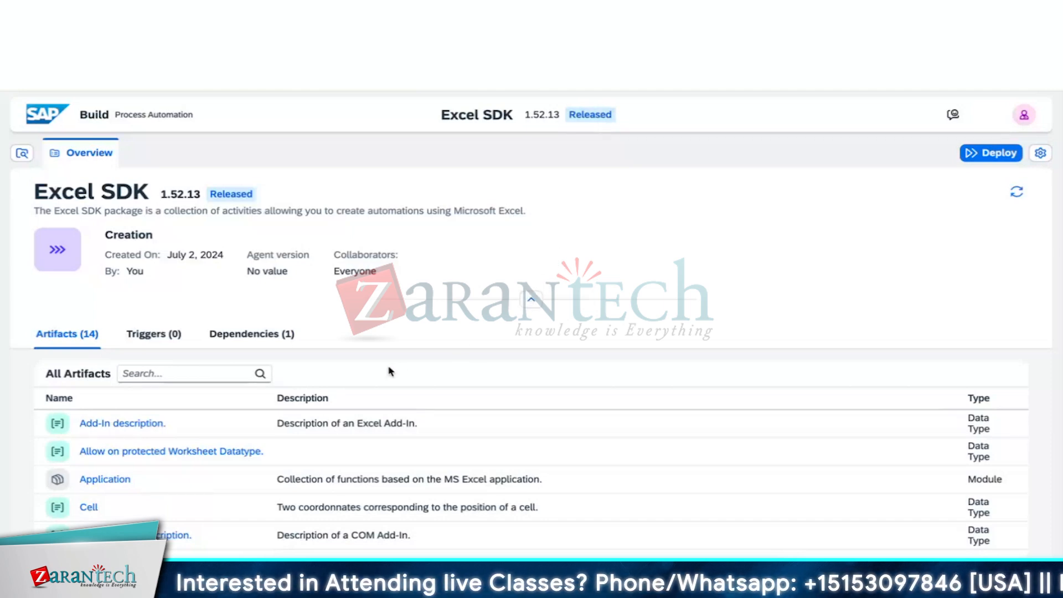
pyautogui.scroll(-5, 384, 506)
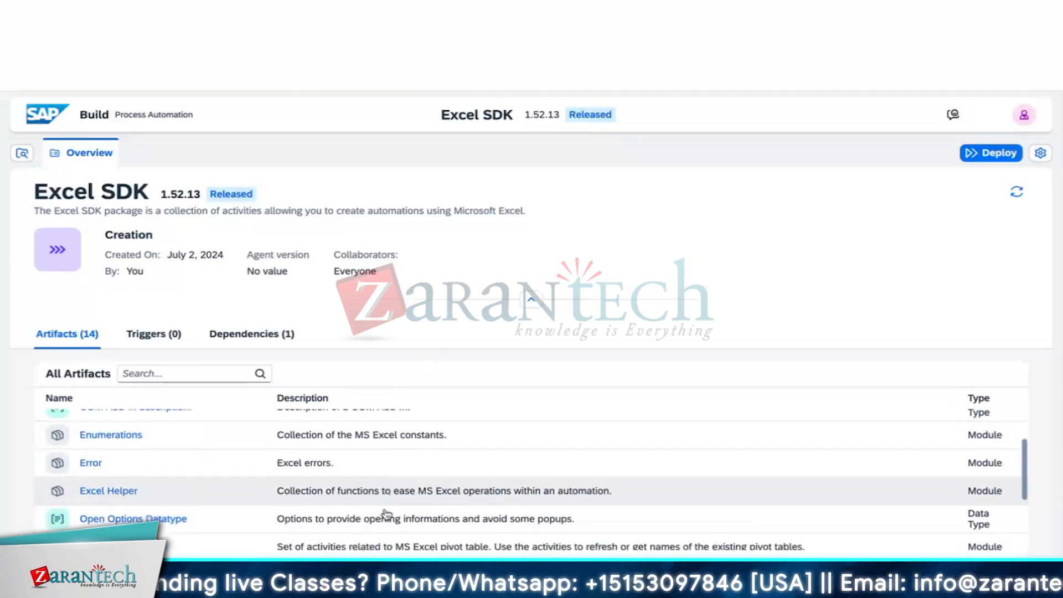
pyautogui.scroll(5, 384, 508)
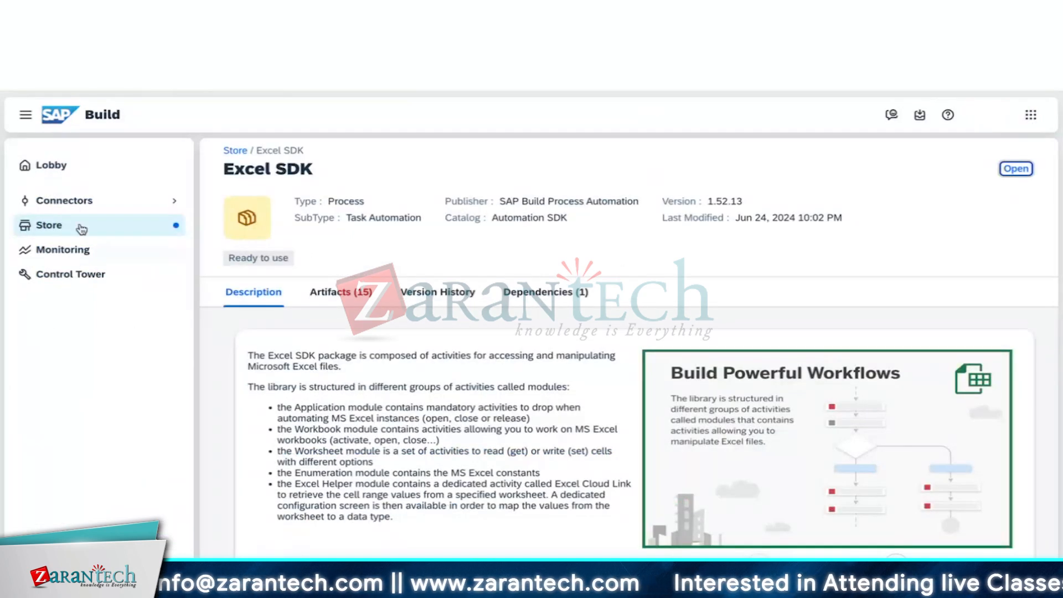
pyautogui.click(78, 166)
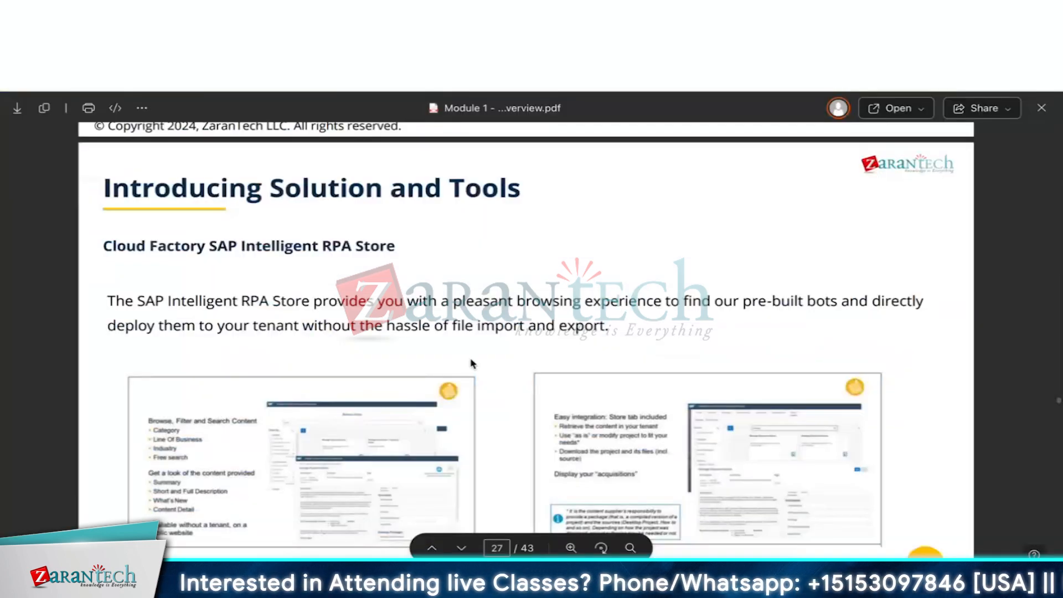
# - Read the Cloud Factory SAP Intelligent RPA Store slide on page 27 of the Module 1 PDF
pyautogui.scroll(-2, 470, 363)
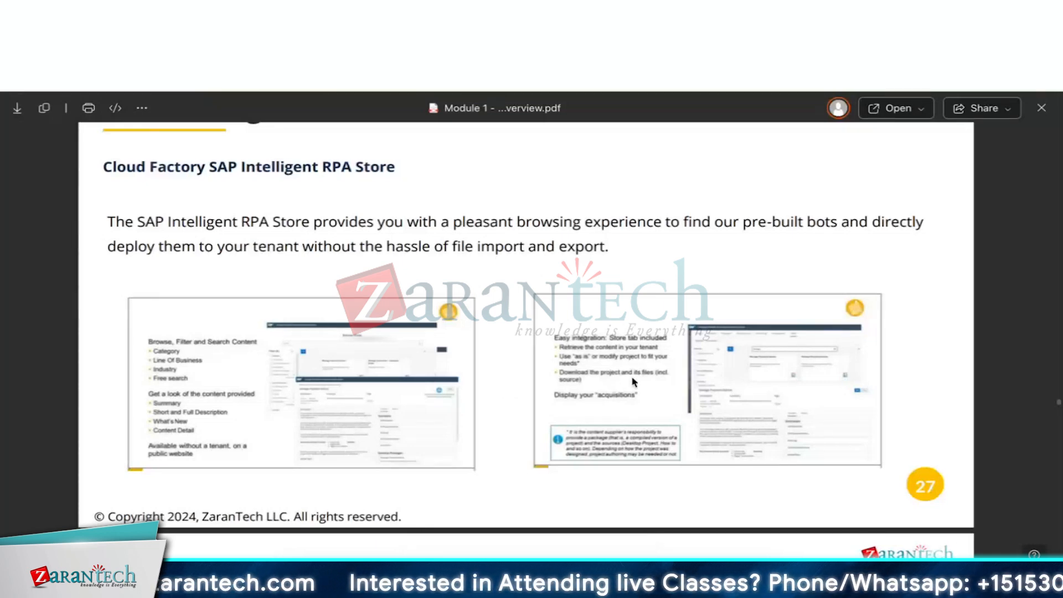
pyautogui.scroll(-1, 635, 382)
pyautogui.scroll(-1, 635, 381)
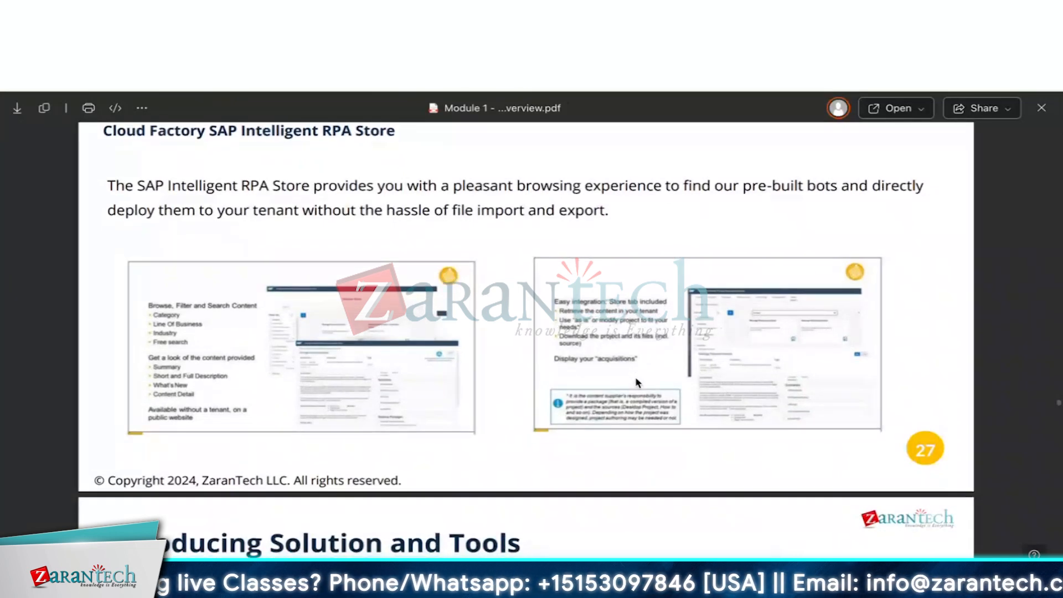
pyautogui.scroll(-1, 636, 382)
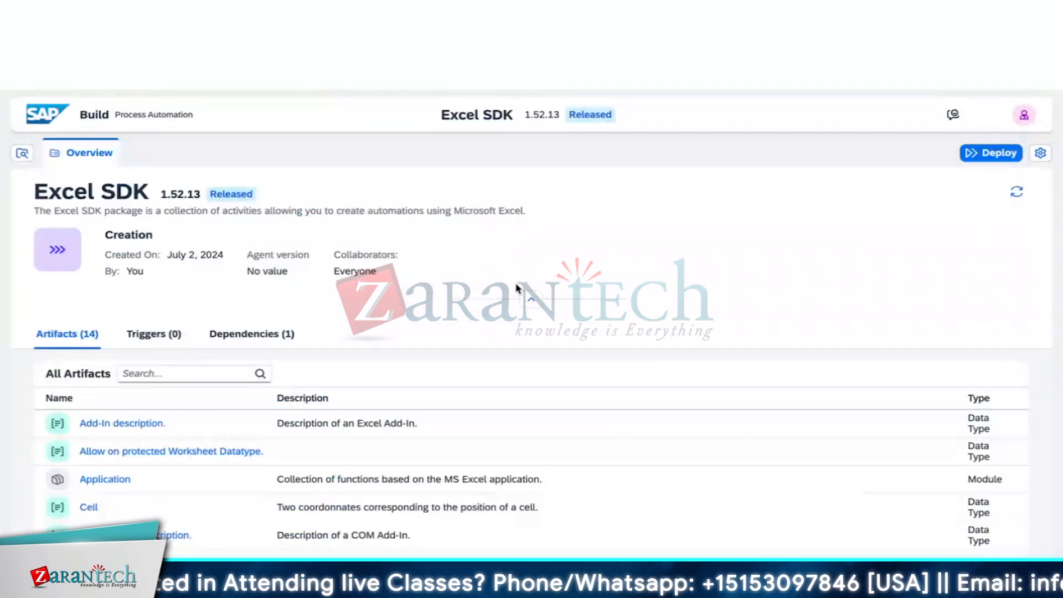
# - Switch to the Excel SDK project in SAP Build, view its general project properties and refresh the overview
pyautogui.click(1040, 153)
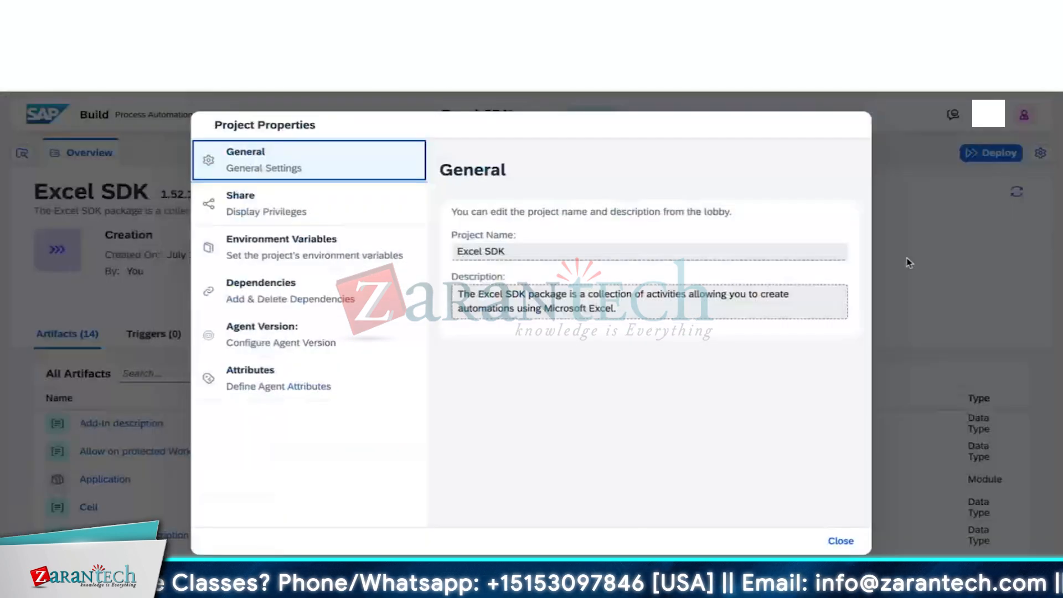
pyautogui.click(840, 541)
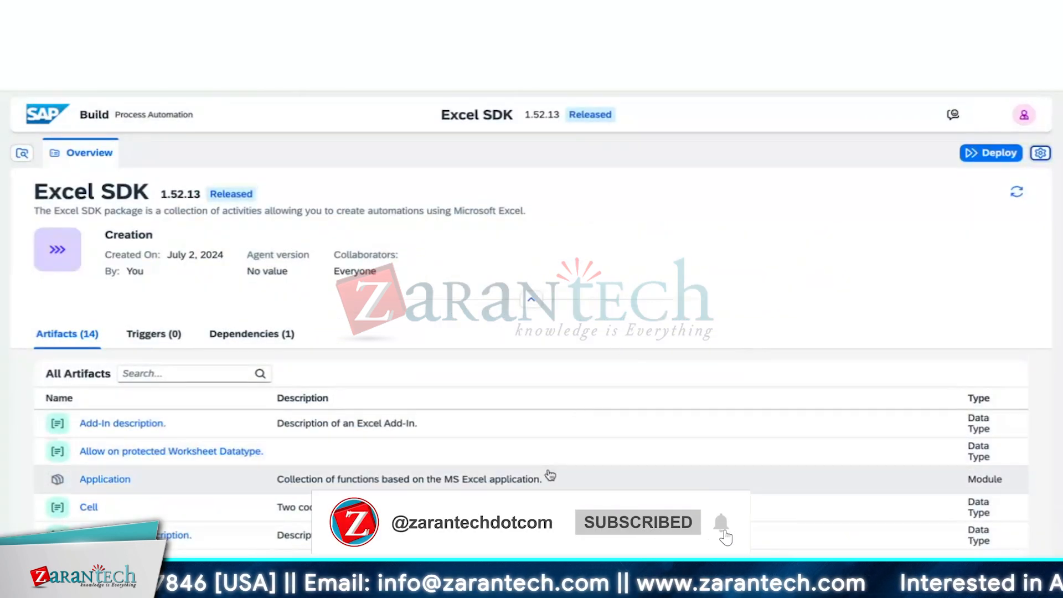
pyautogui.scroll(-5, 550, 475)
pyautogui.scroll(5, 548, 467)
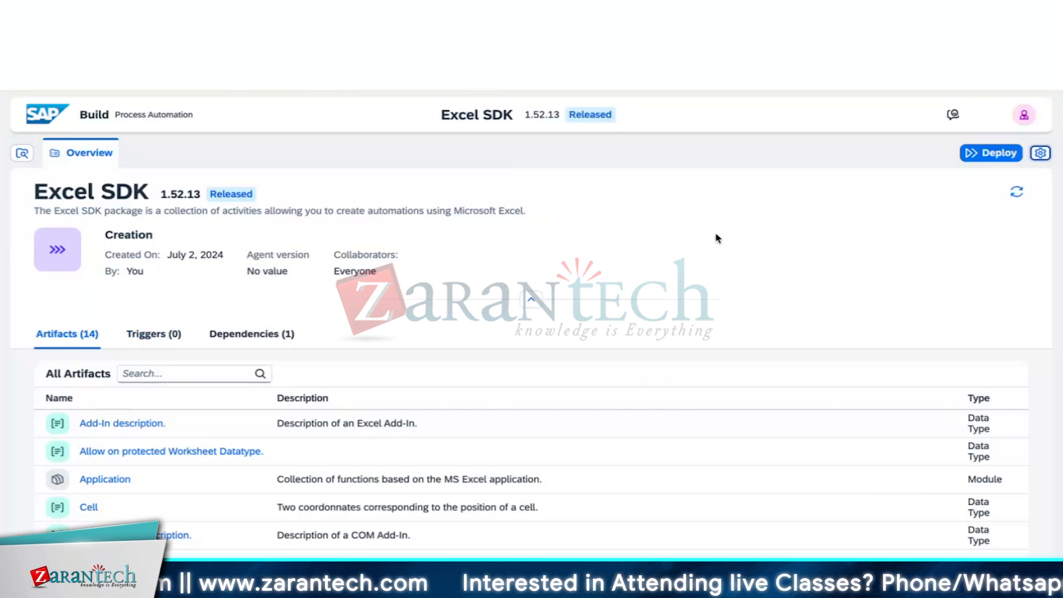
pyautogui.click(1017, 192)
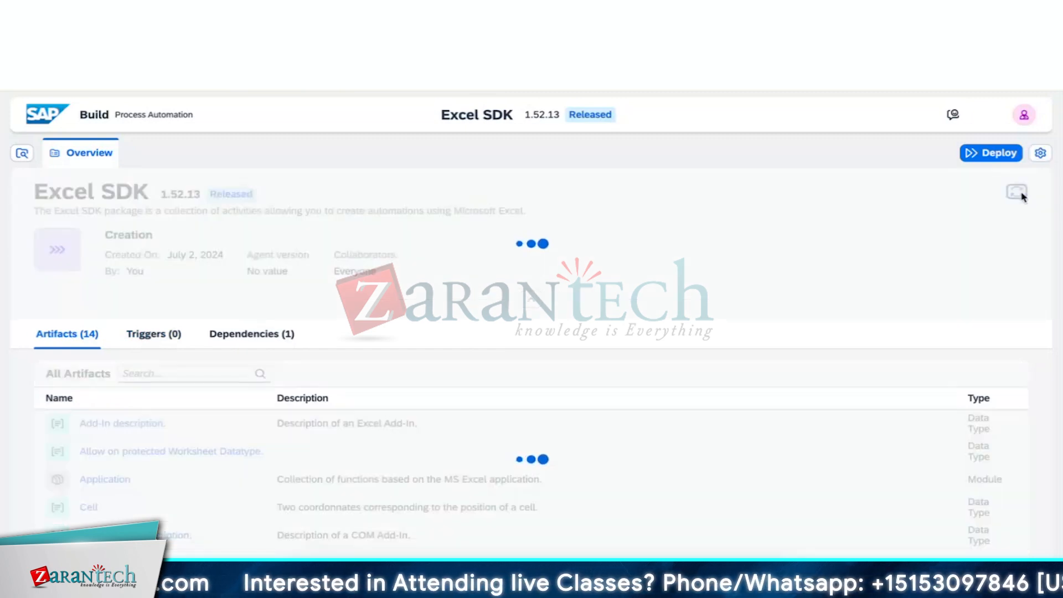
# - Check the Excel SDK project's triggers, and view the details of its Add-In description data type
pyautogui.click(161, 335)
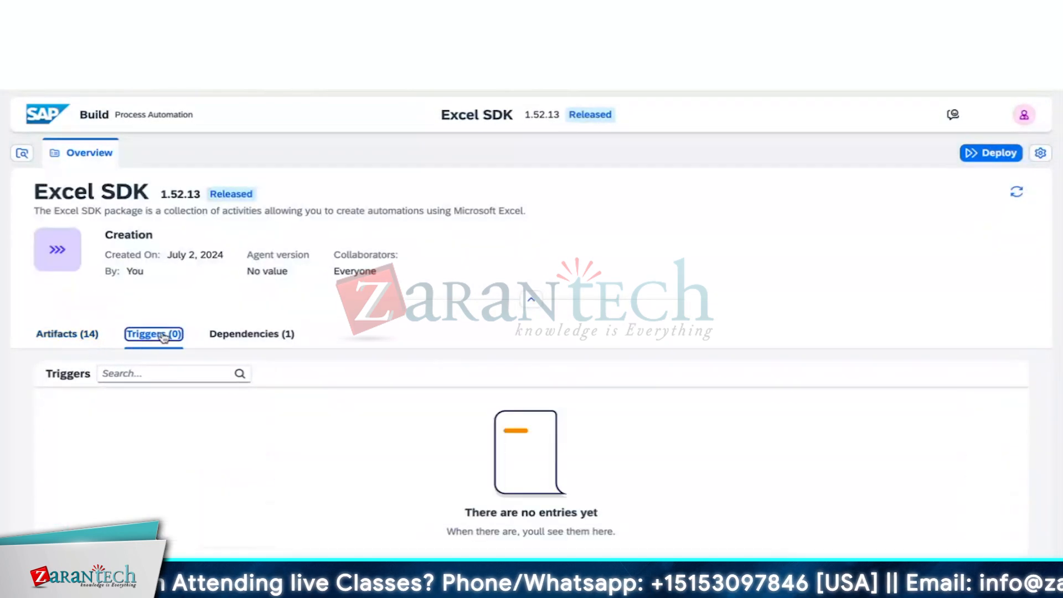
pyautogui.click(67, 334)
pyautogui.click(112, 425)
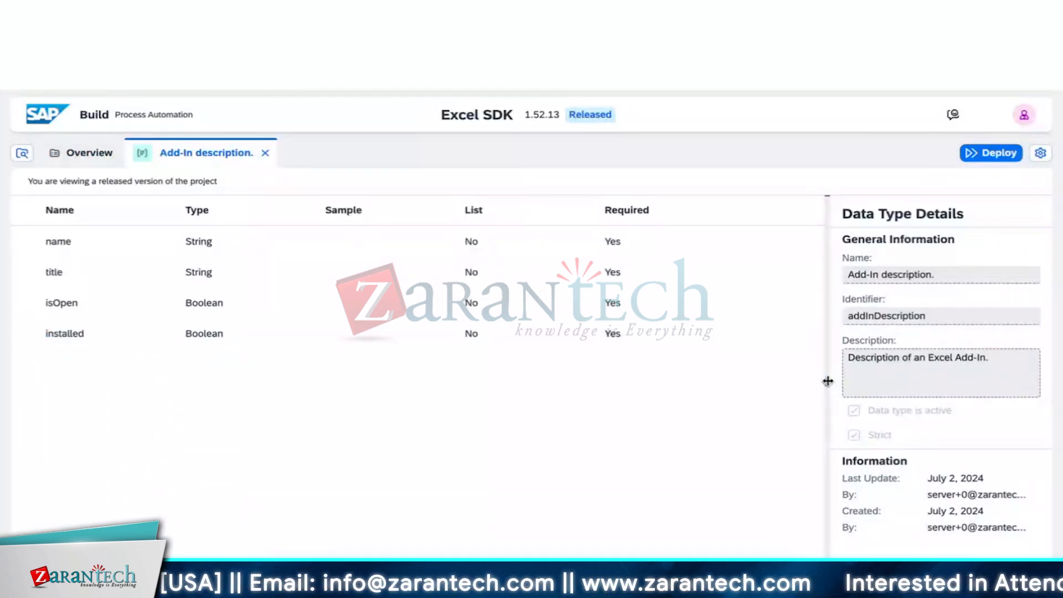
pyautogui.moveTo(826, 379)
pyautogui.mouseDown()
pyautogui.moveTo(766, 379)
pyautogui.moveTo(827, 380)
pyautogui.mouseUp()
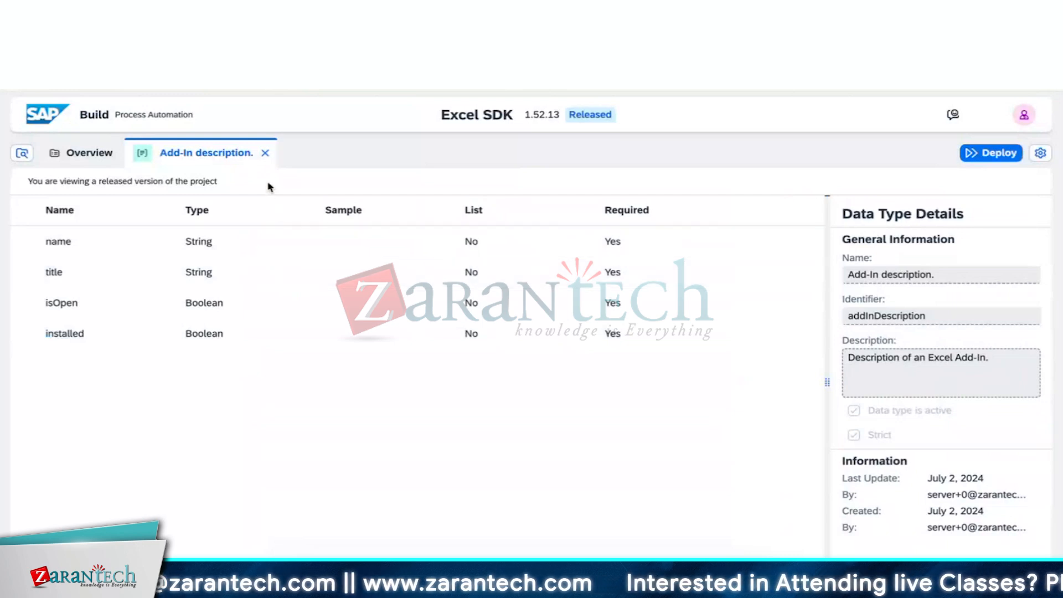
pyautogui.click(266, 153)
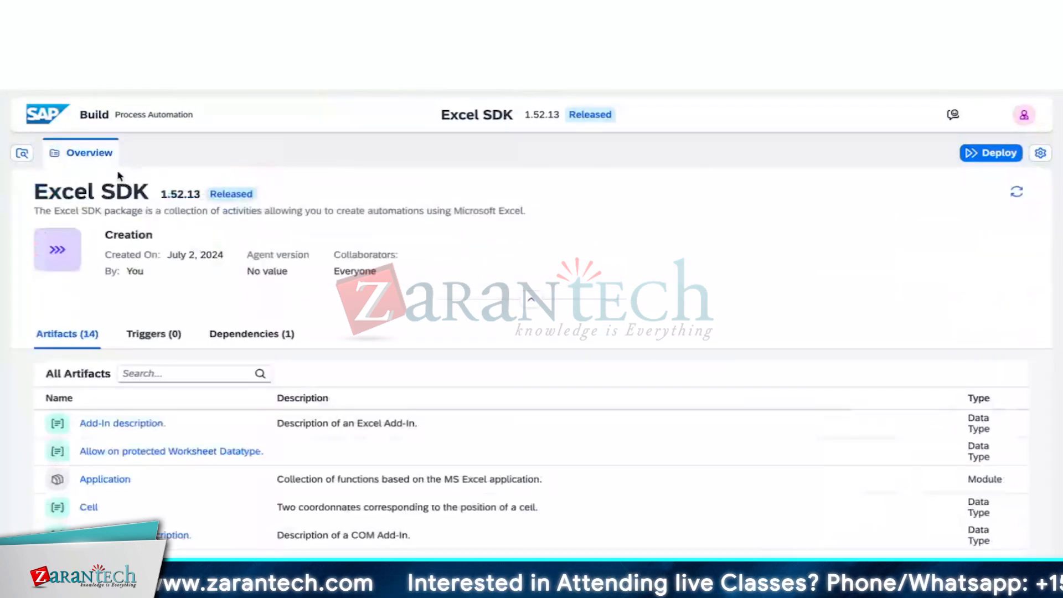
# - Switch back to the Module 1 PDF and read the Cloud Studio Overview slide on page 28
pyautogui.hotkey('ctrl', 'Tab')
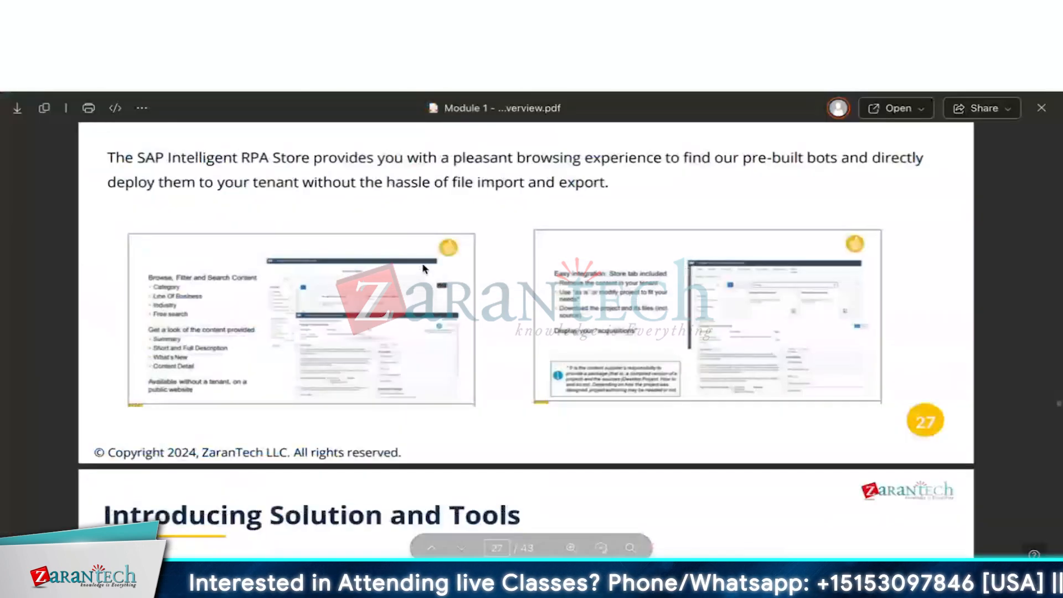
pyautogui.scroll(-6, 431, 343)
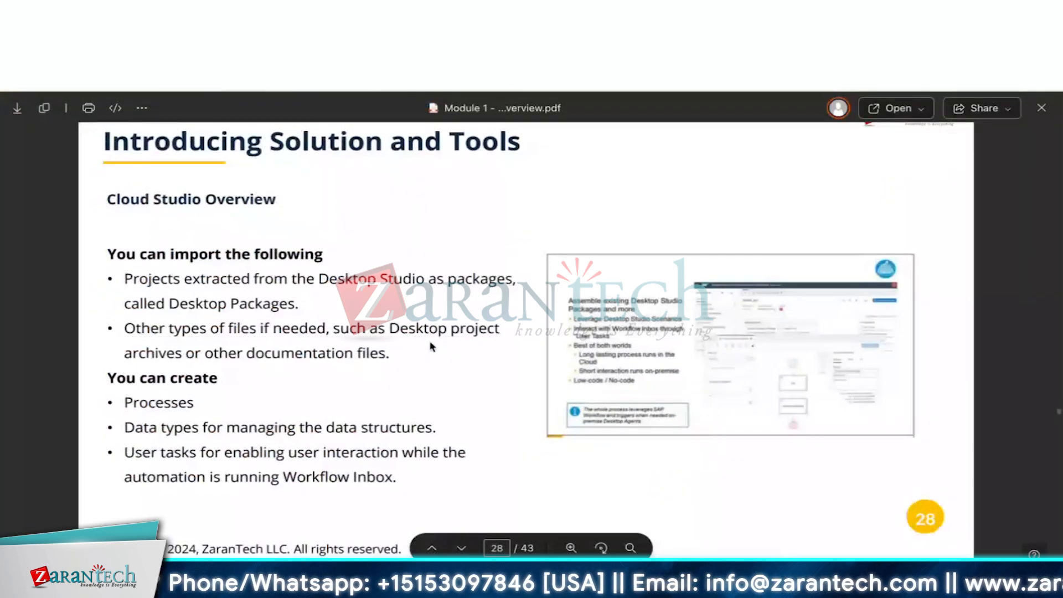
pyautogui.scroll(-1, 432, 347)
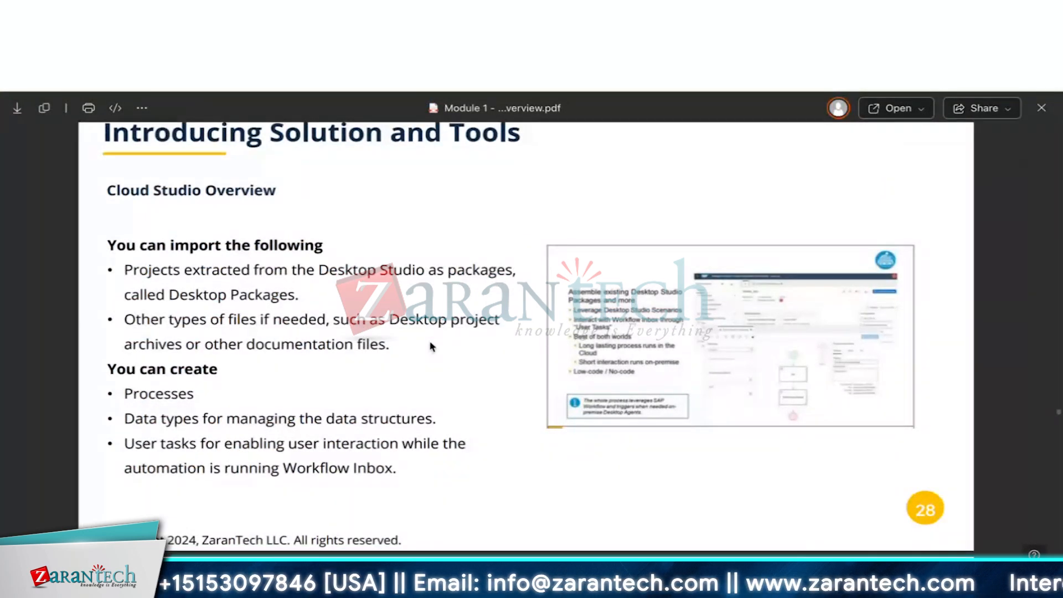
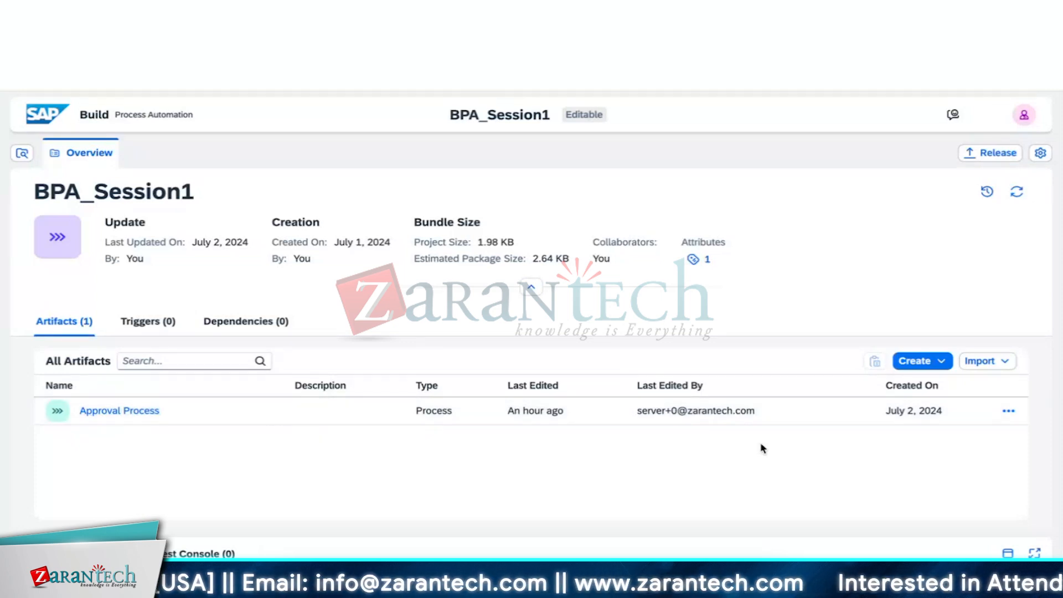
# - Delete the Approval Process artifact from the BPA_Session1 project
pyautogui.click(1008, 411)
pyautogui.click(1015, 431)
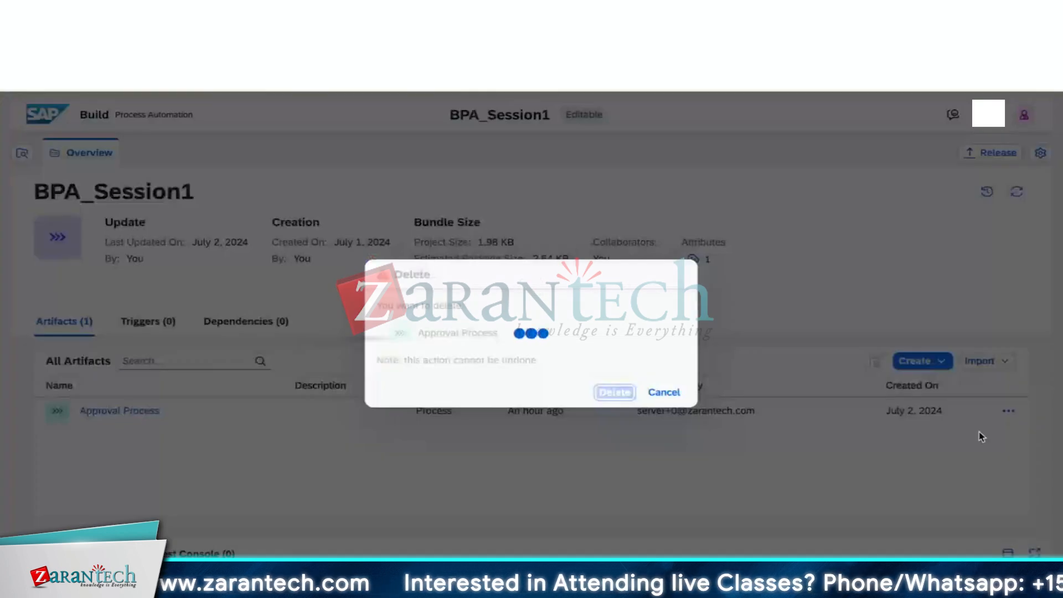
pyautogui.click(628, 390)
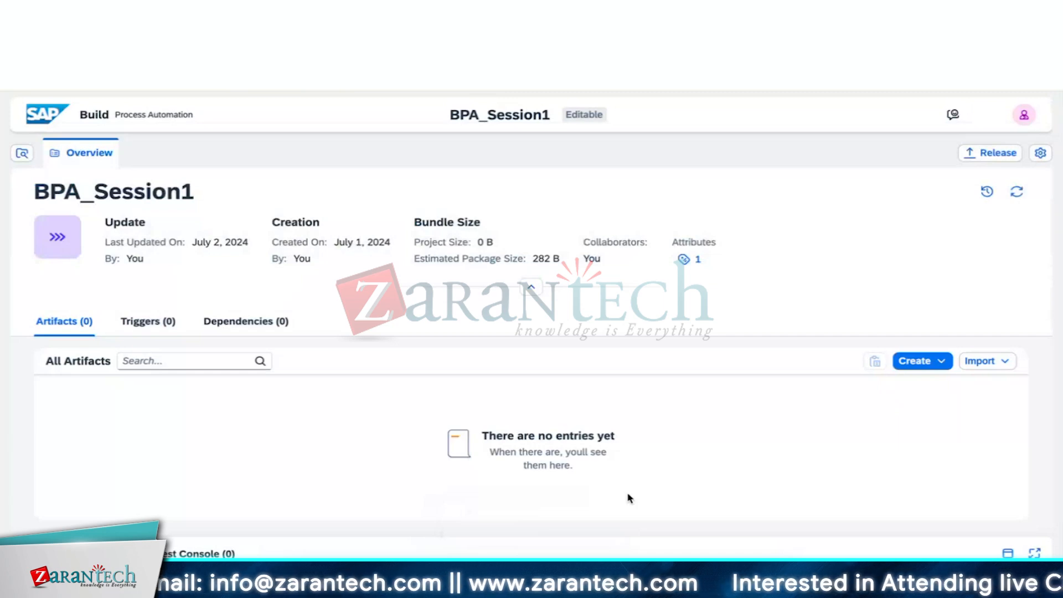
# - Create a new process artifact named BPA_TCS_Process in the BPA_Session1 project
pyautogui.click(948, 360)
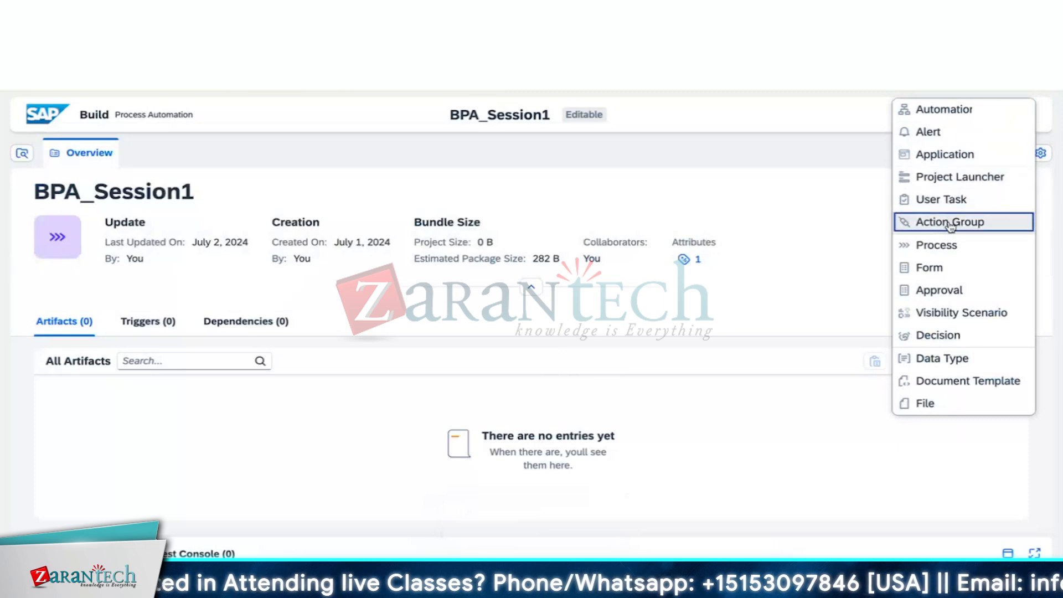
pyautogui.click(945, 247)
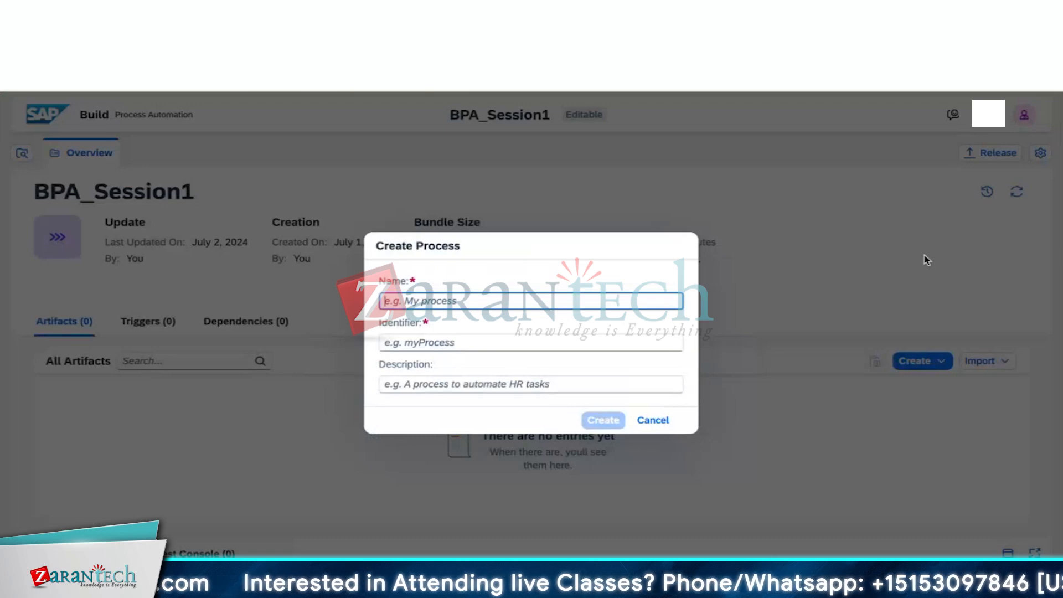
pyautogui.write('BPA')
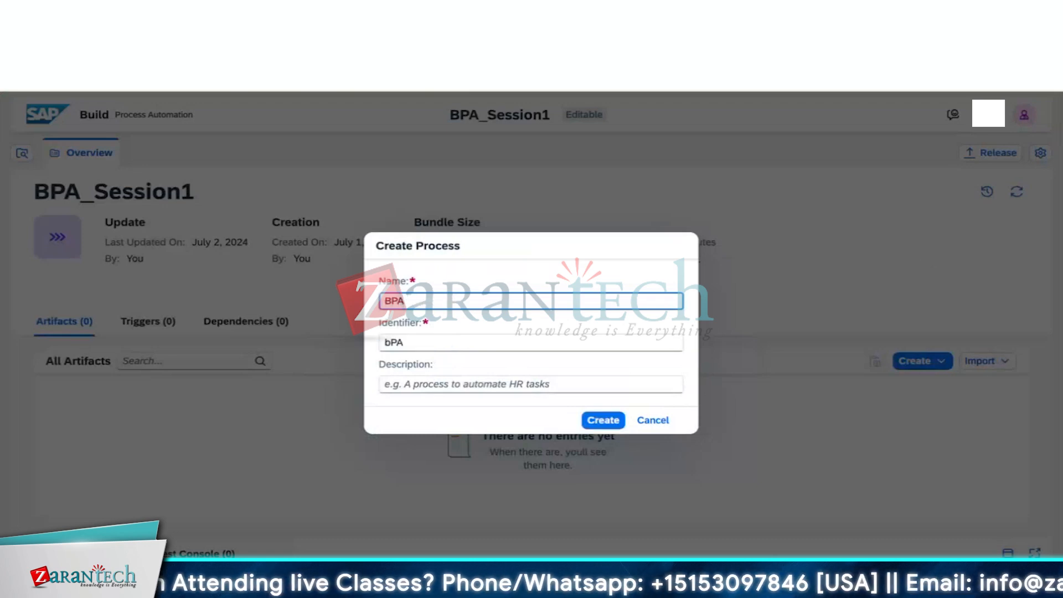
pyautogui.write('_')
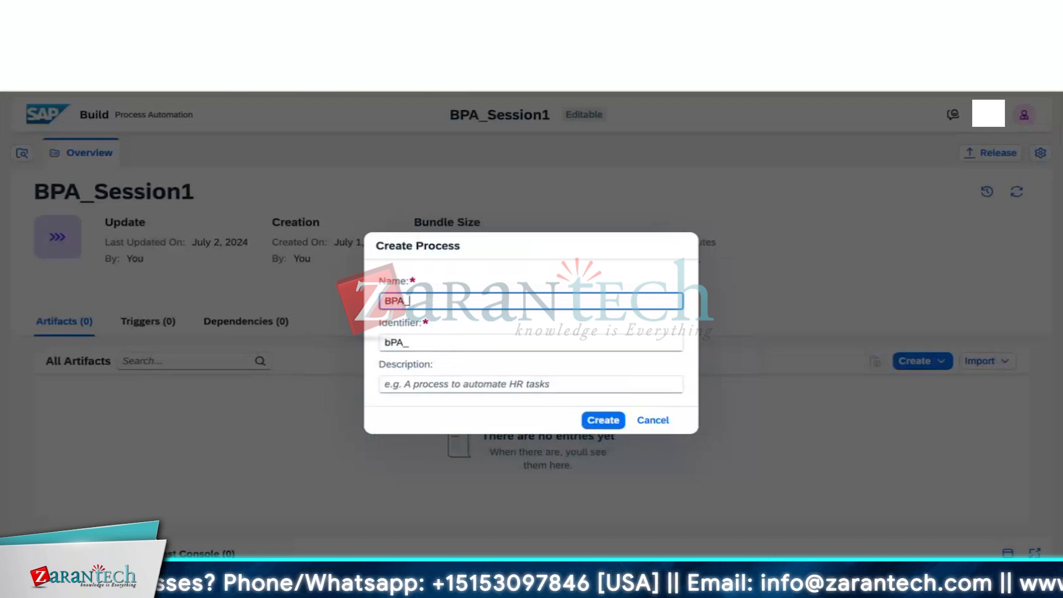
pyautogui.write('TCS')
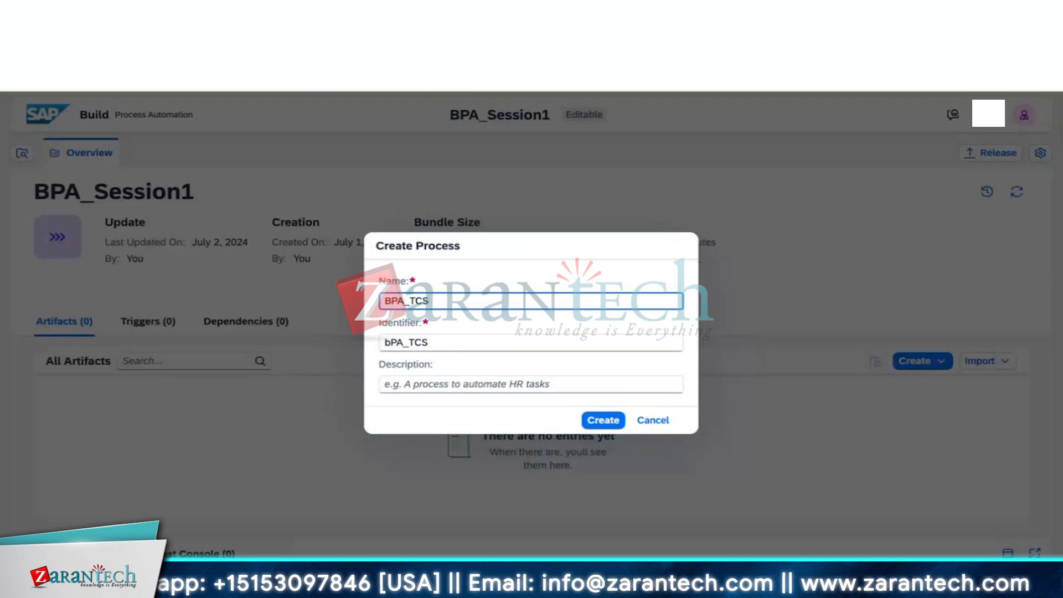
pyautogui.write('_Process')
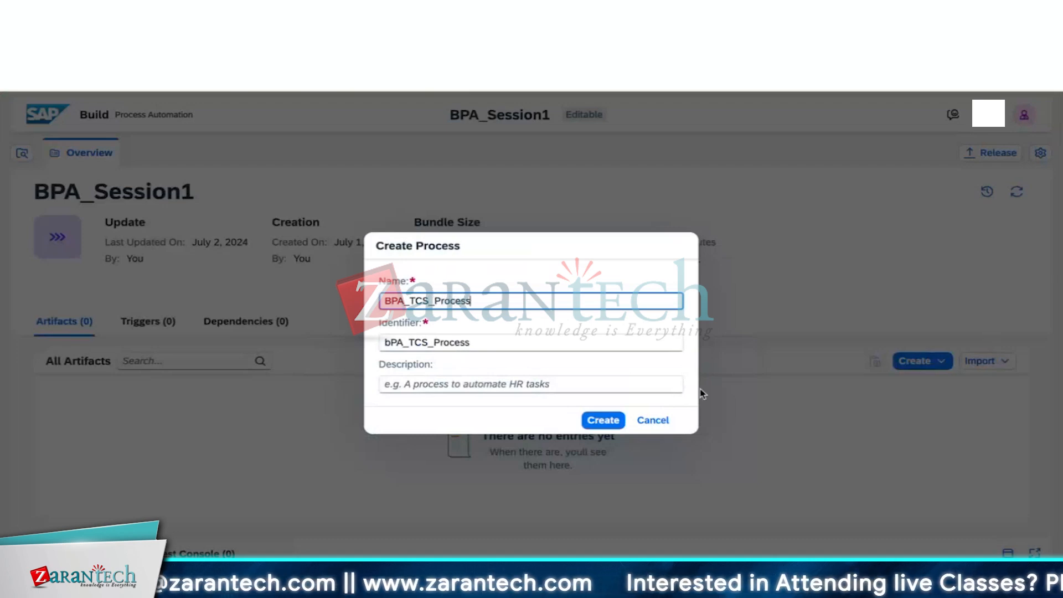
pyautogui.click(603, 422)
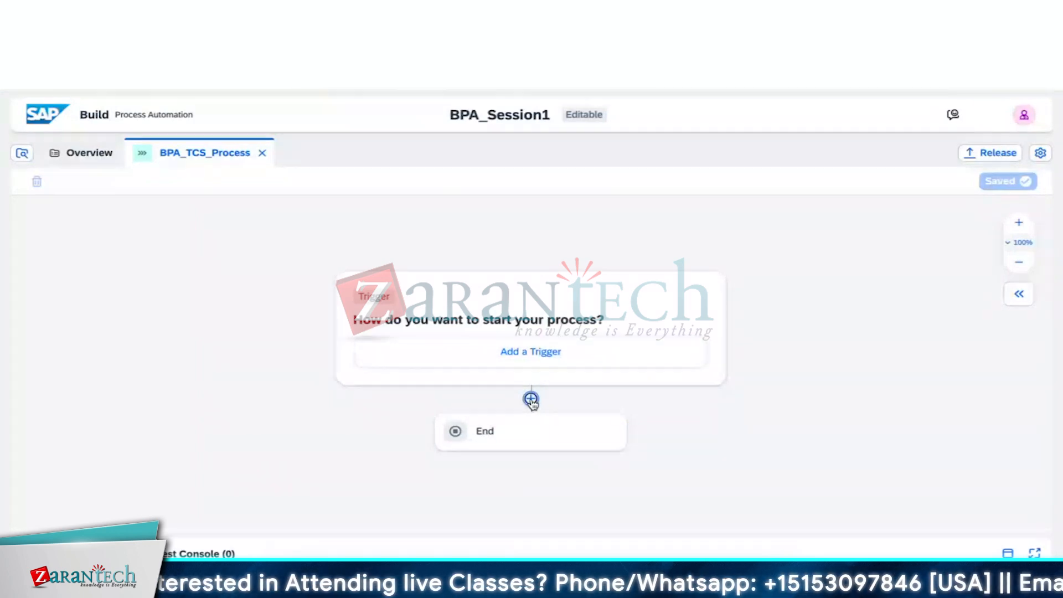
# - Look through the Controls and Events and Action options available after the process trigger without adding a step
pyautogui.click(531, 399)
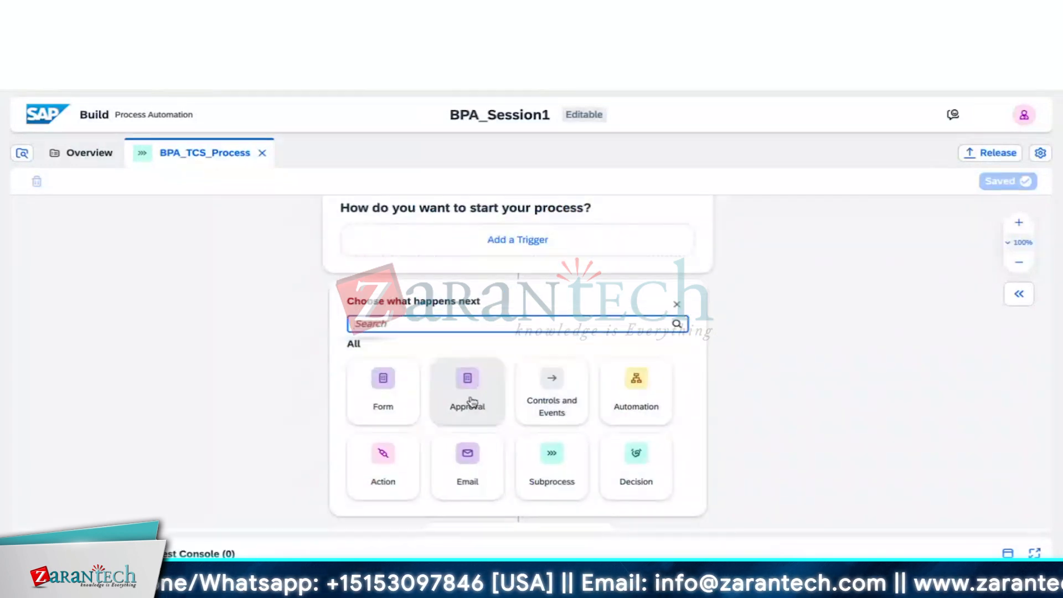
pyautogui.click(548, 400)
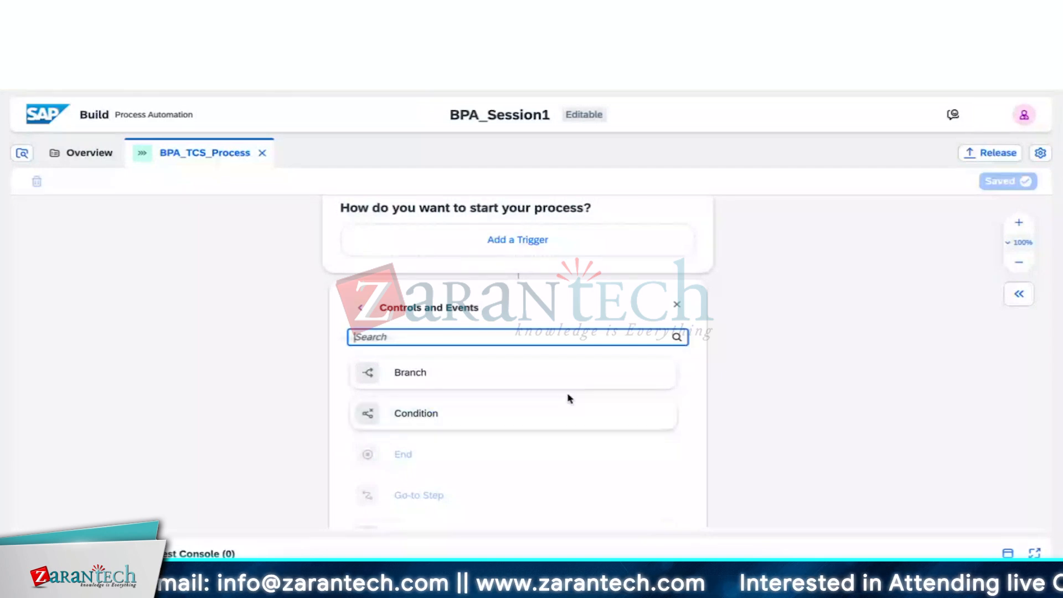
pyautogui.click(678, 306)
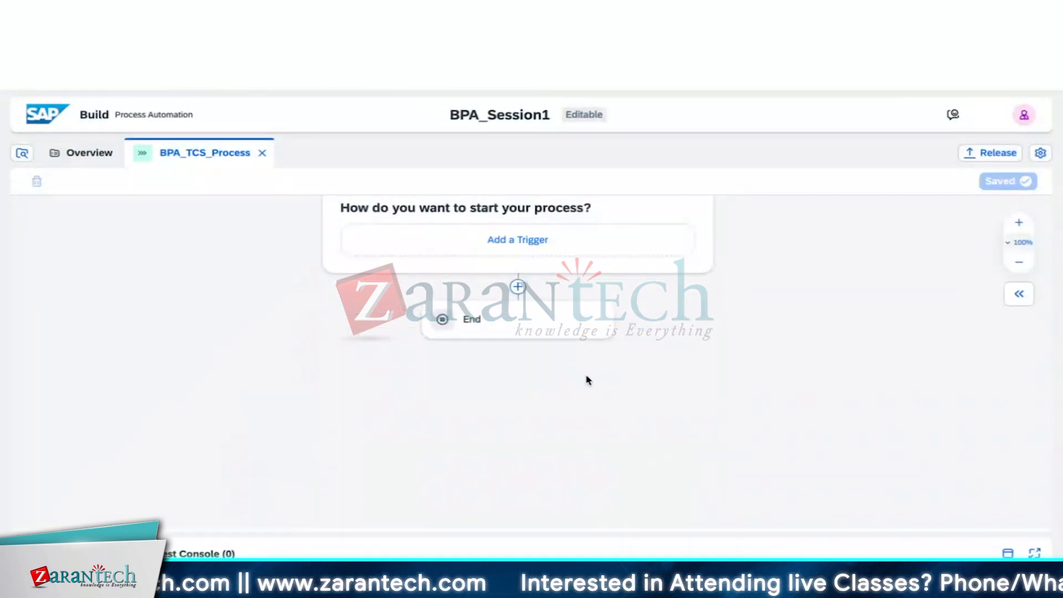
pyautogui.click(517, 290)
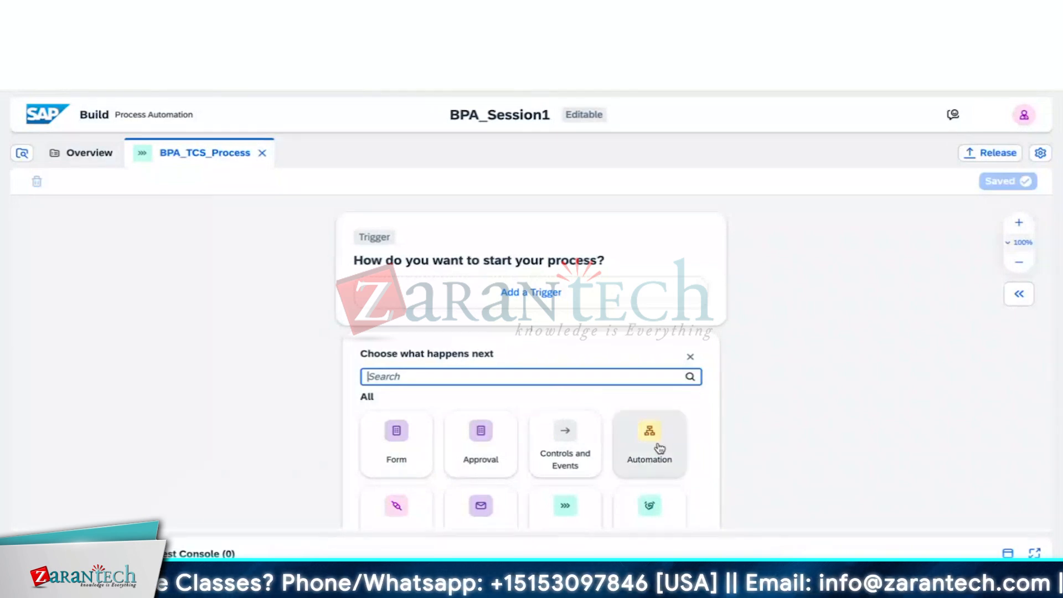
pyautogui.scroll(-2, 658, 447)
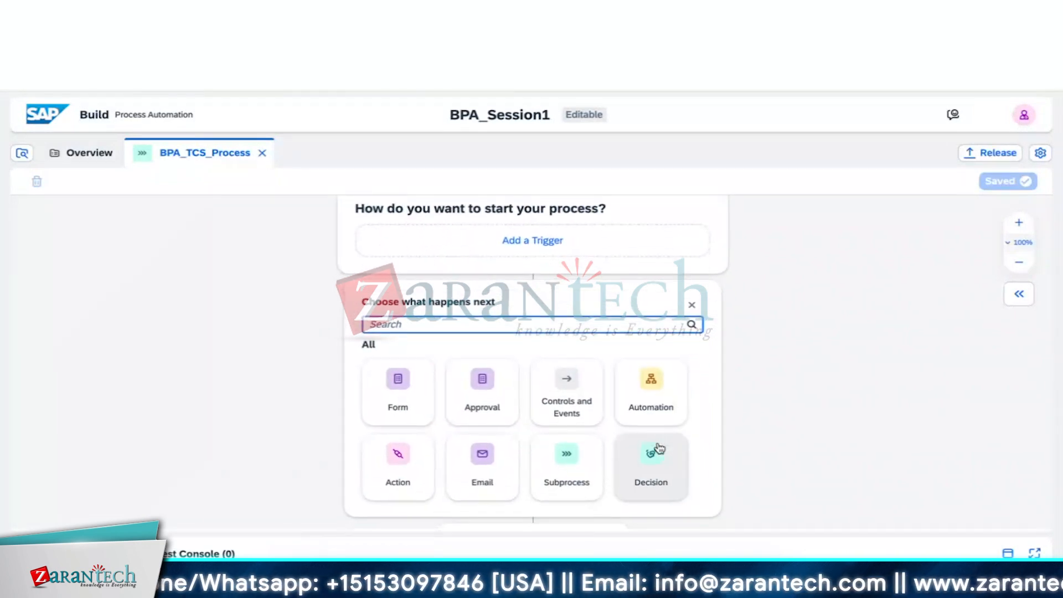
pyautogui.click(387, 471)
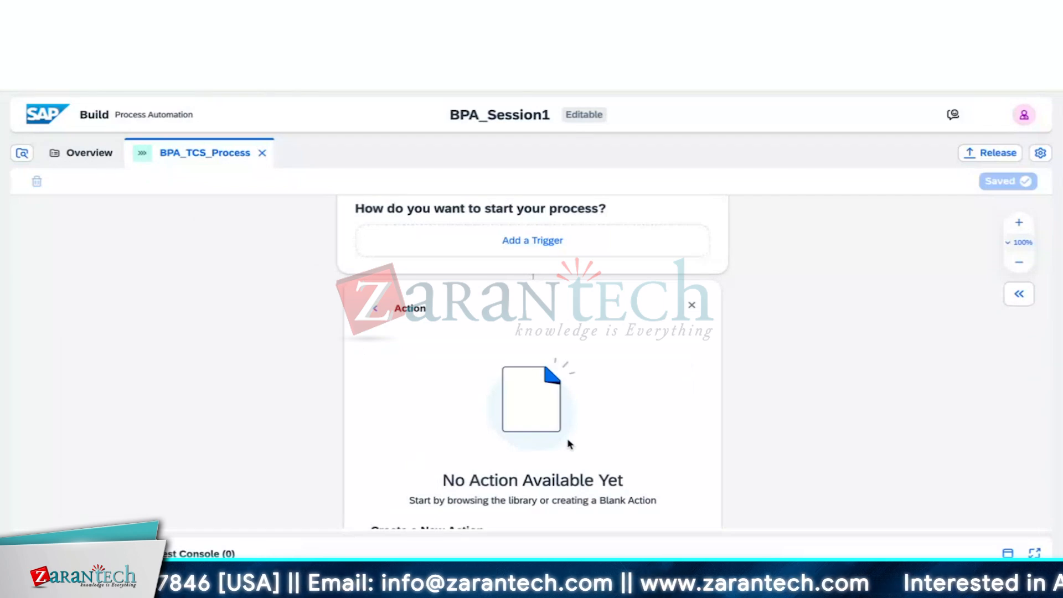
pyautogui.click(691, 305)
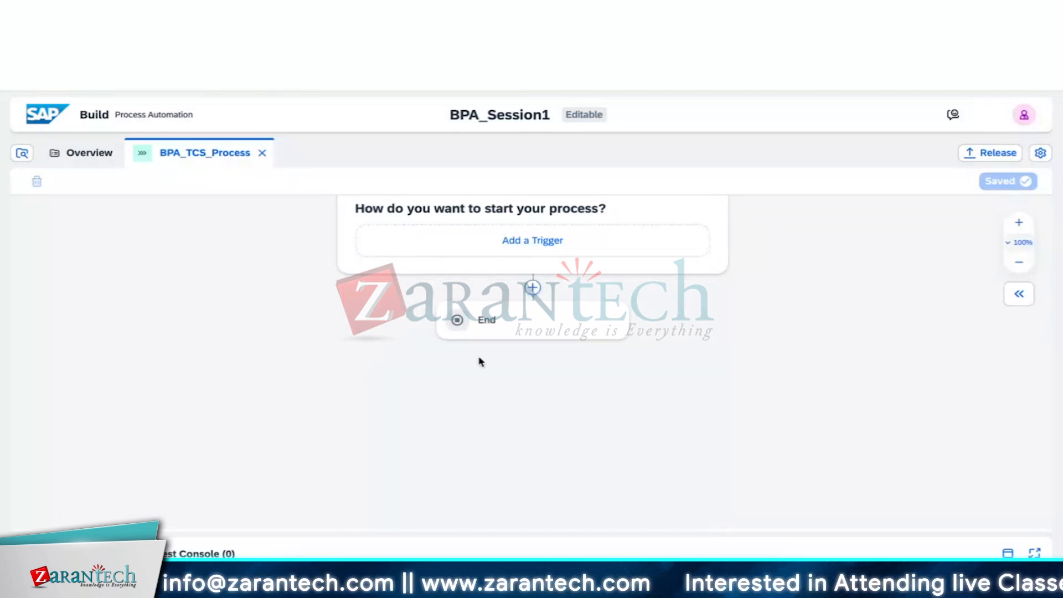
# - View the Decision options for the next process step and return to the full list of step types
pyautogui.click(533, 287)
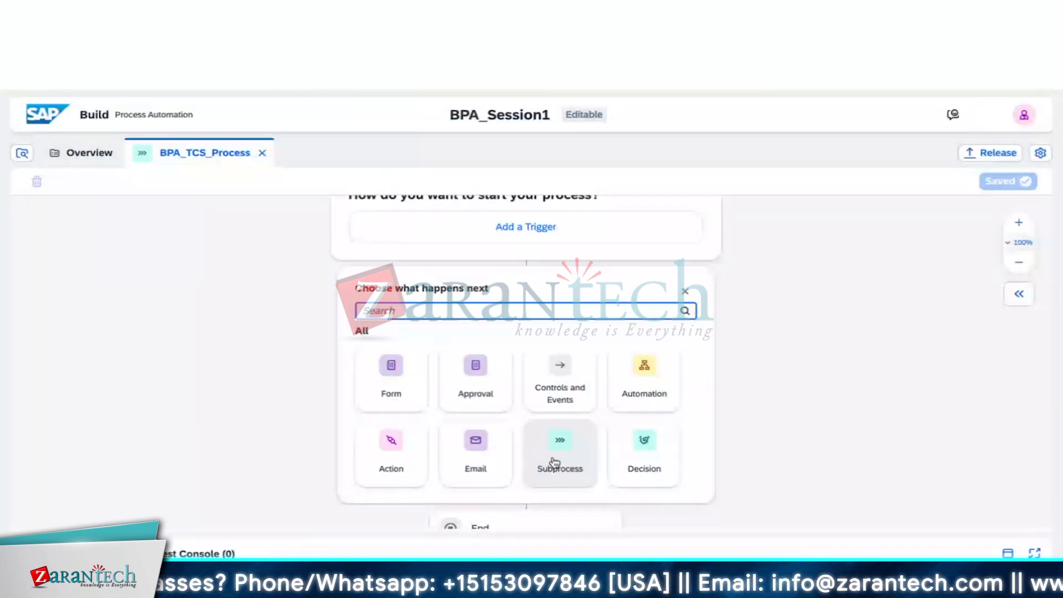
pyautogui.click(637, 462)
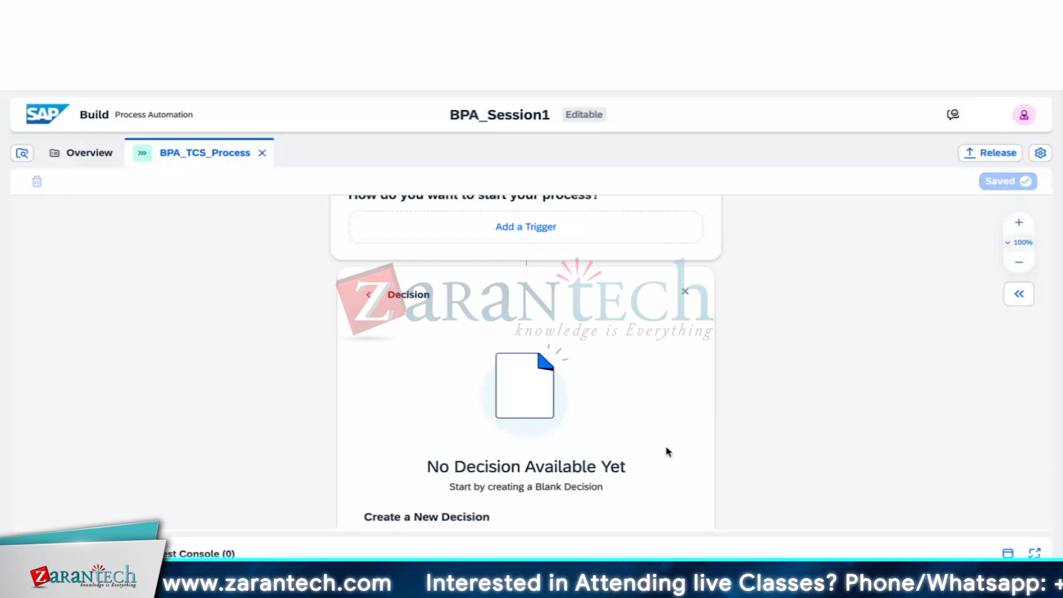
pyautogui.click(368, 294)
pyautogui.scroll(-1, 645, 407)
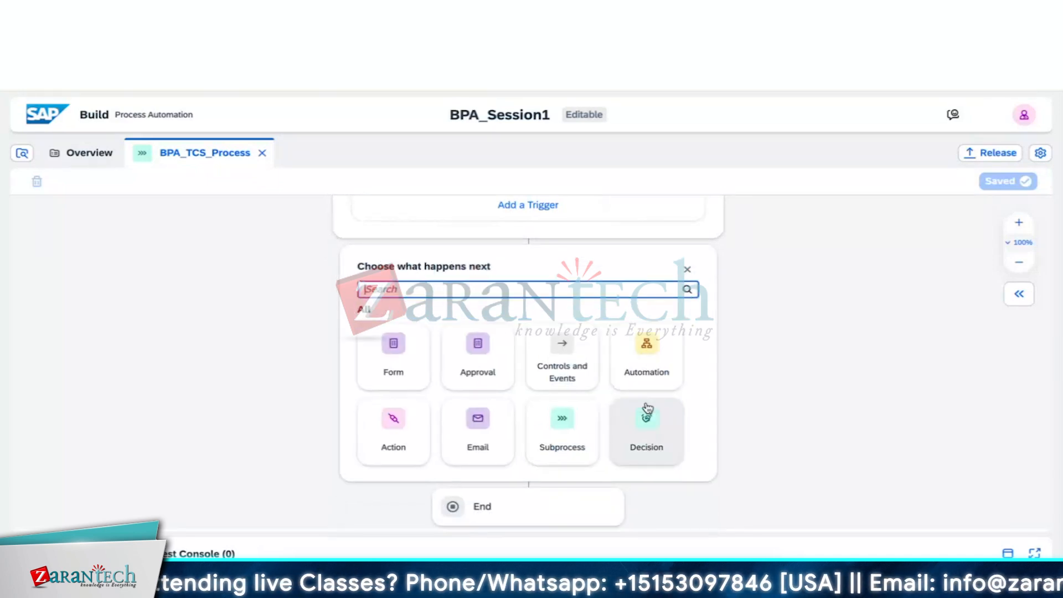
pyautogui.scroll(2, 644, 408)
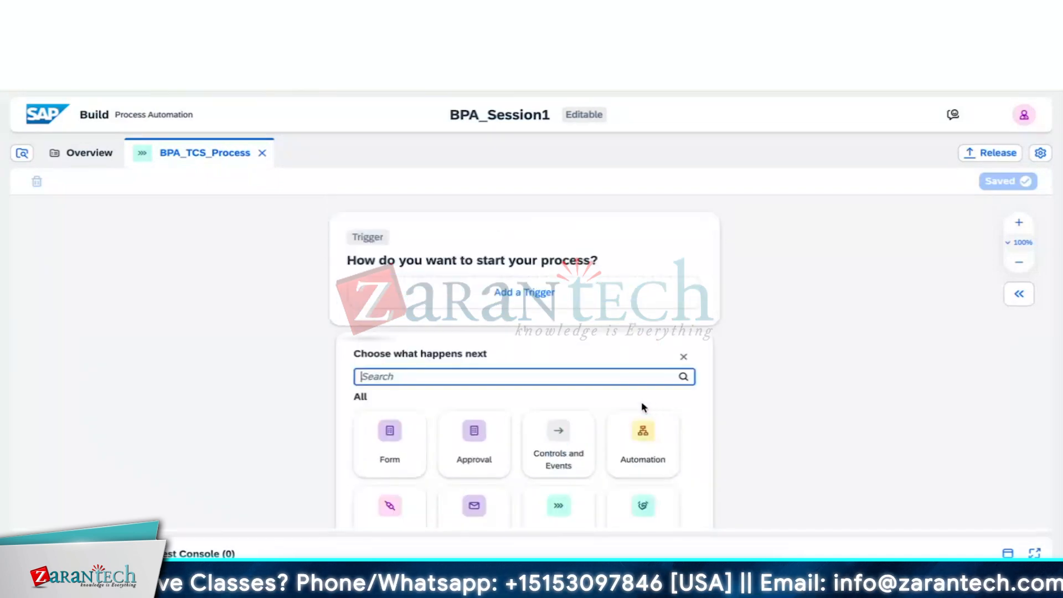
# - Dismiss the step type list and choose form submission as the trigger type for BPA_TCS_Process
pyautogui.click(683, 357)
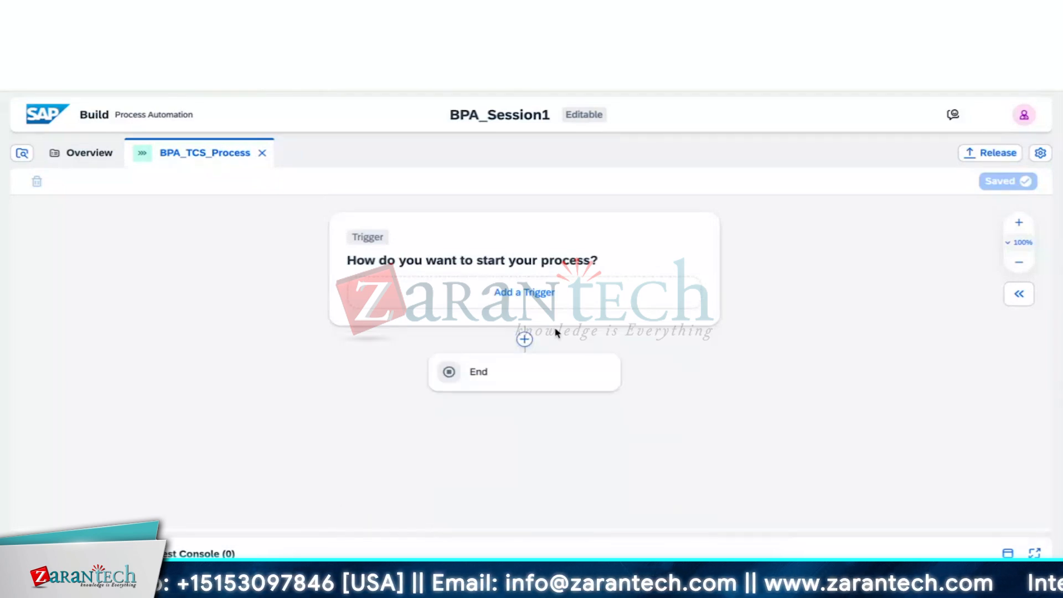
pyautogui.click(537, 293)
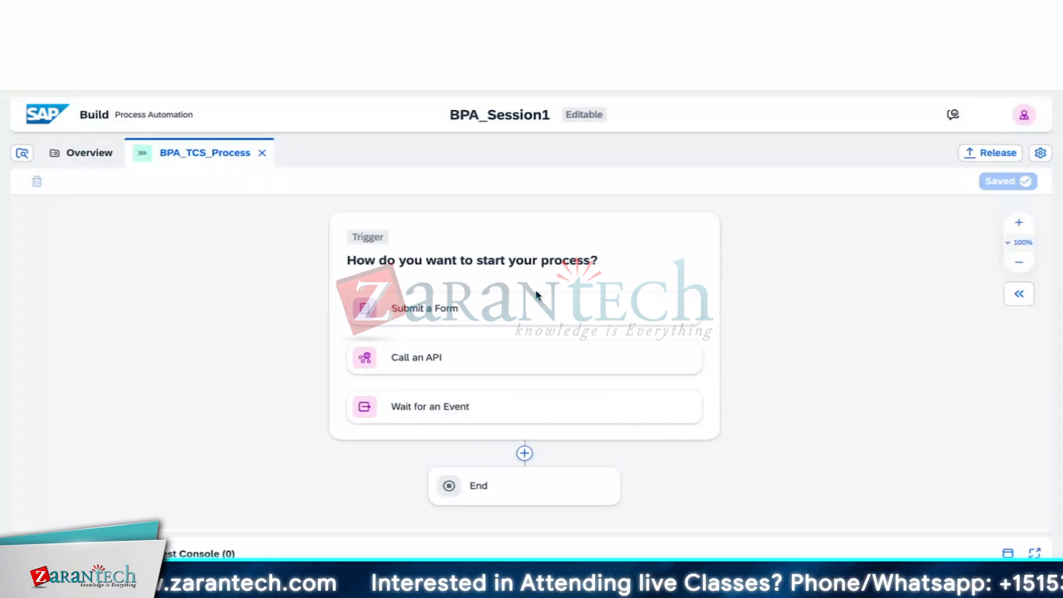
pyautogui.click(535, 294)
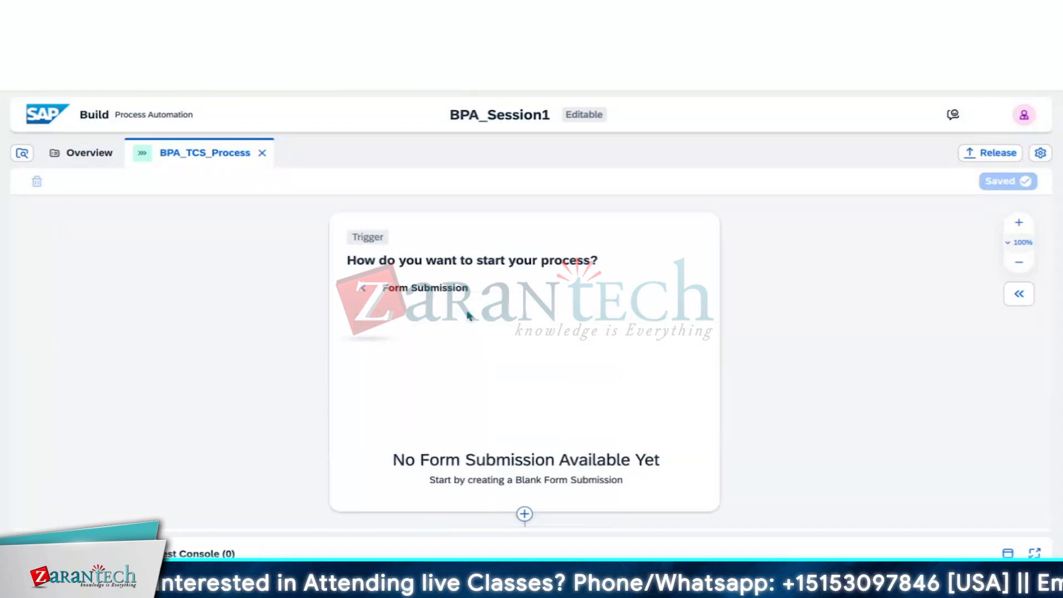
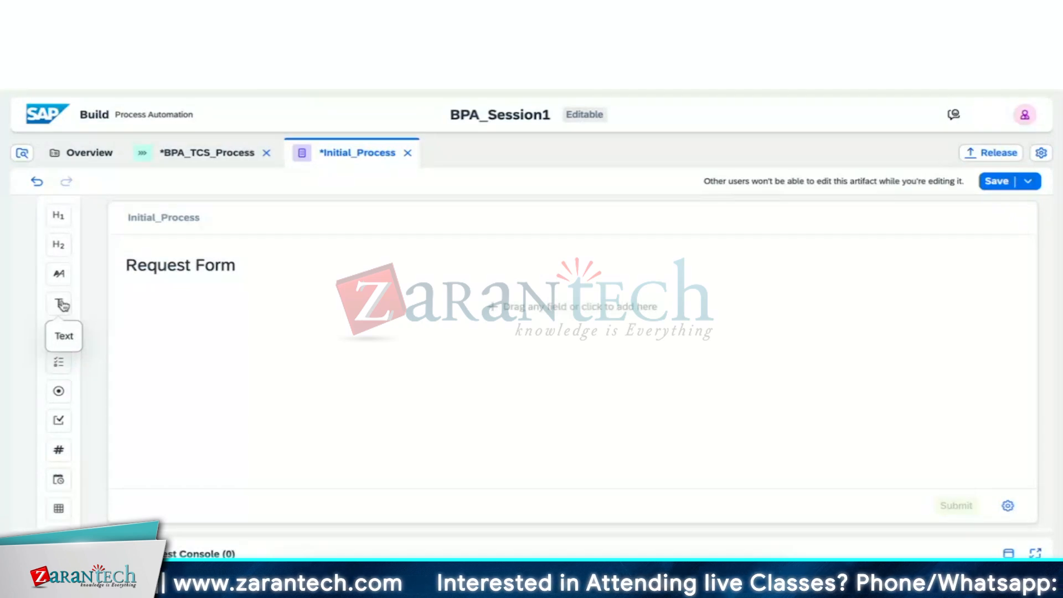
# - Add a text field labelled Employee Name under the Request Form heading of the Initial_Process form
pyautogui.moveTo(61, 305); pyautogui.dragTo(150, 300)
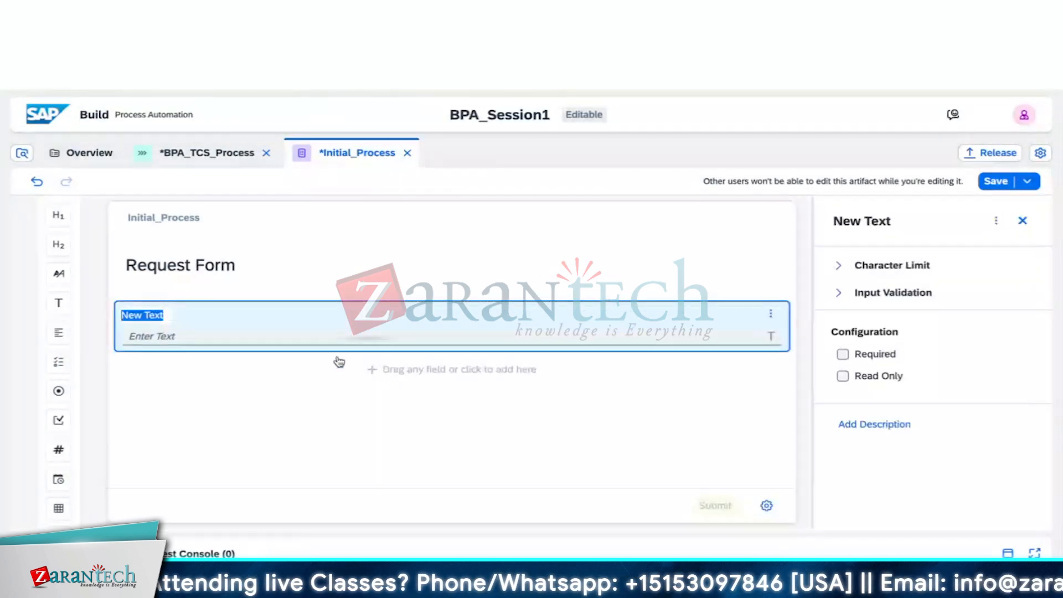
pyautogui.press('BackSpace')
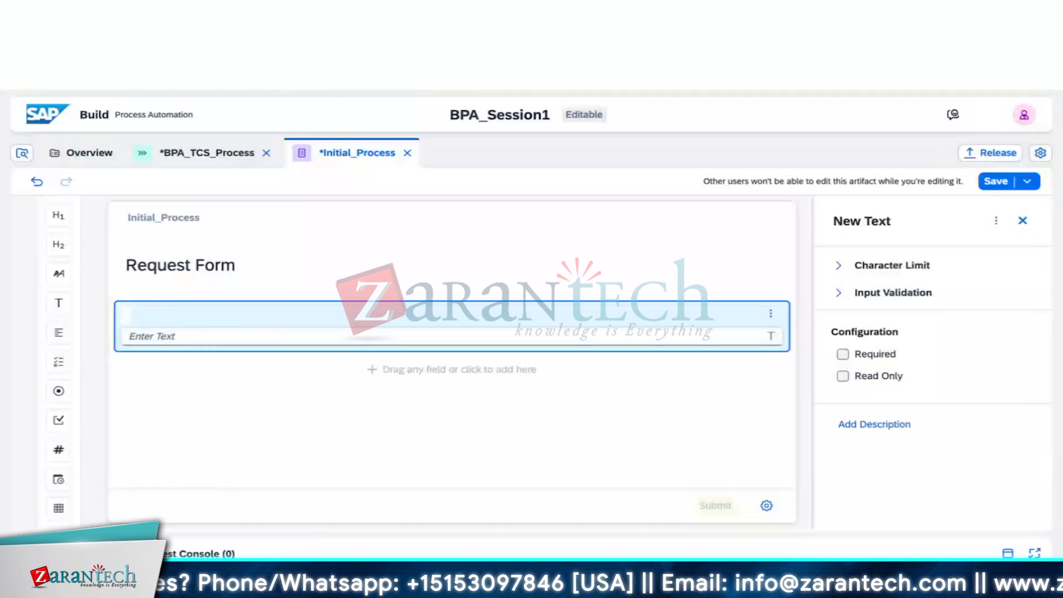
pyautogui.write('Employe')
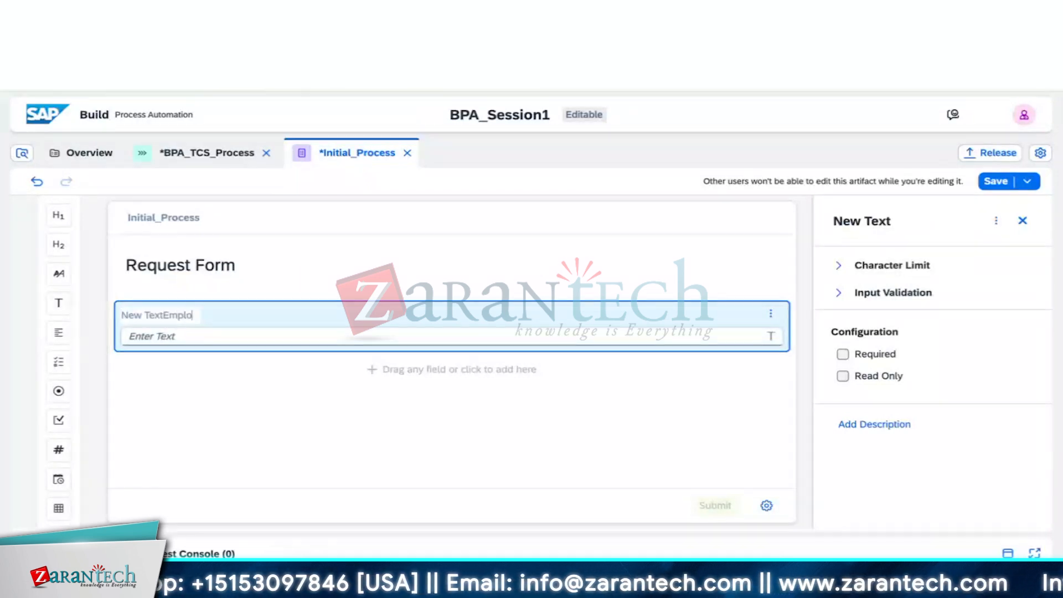
pyautogui.press('BackSpace')
pyautogui.press('BackSpace')
pyautogui.press('BackSpace')
pyautogui.press('BackSpace')
pyautogui.press('BackSpace')
pyautogui.press('BackSpace')
pyautogui.press('BackSpace')
pyautogui.press('BackSpace')
pyautogui.press('BackSpace')
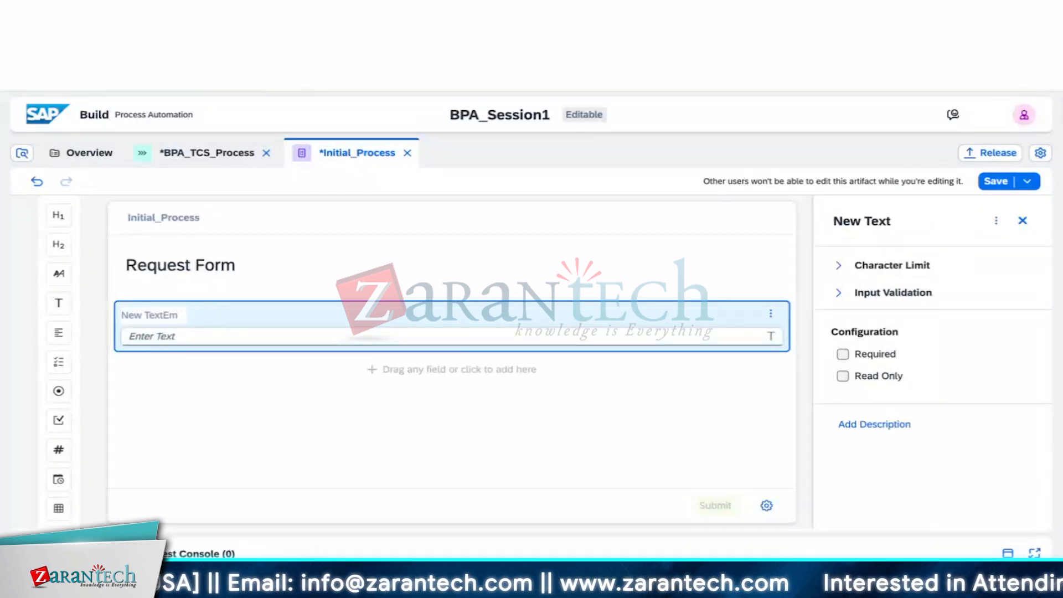
pyautogui.press('BackSpace')
pyautogui.press('BackSpace')
pyautogui.press('BackSpace')
pyautogui.press('BackSpace')
pyautogui.press('BackSpace')
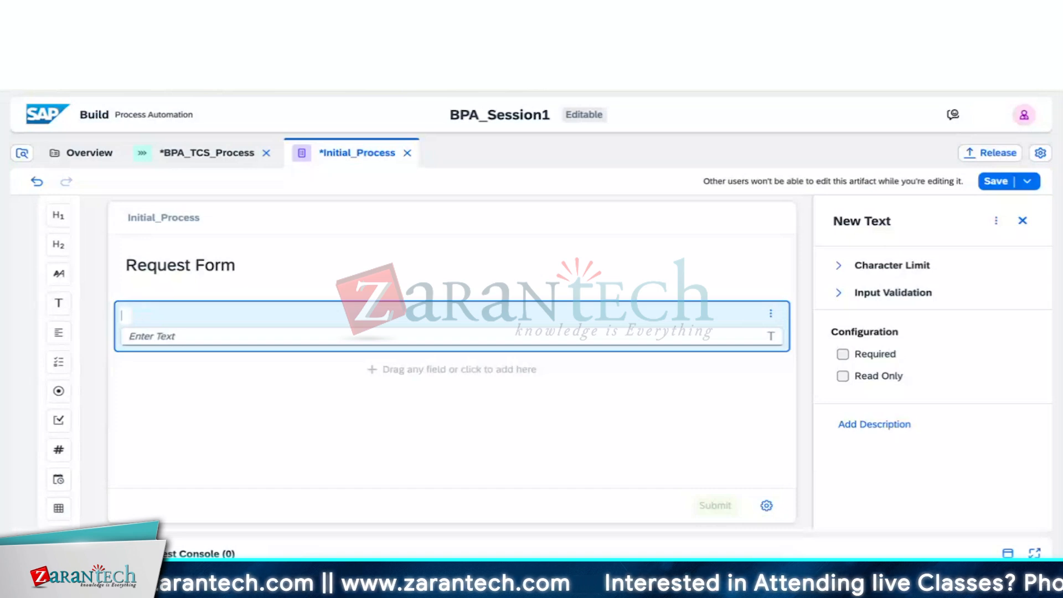
pyautogui.write('Empl')
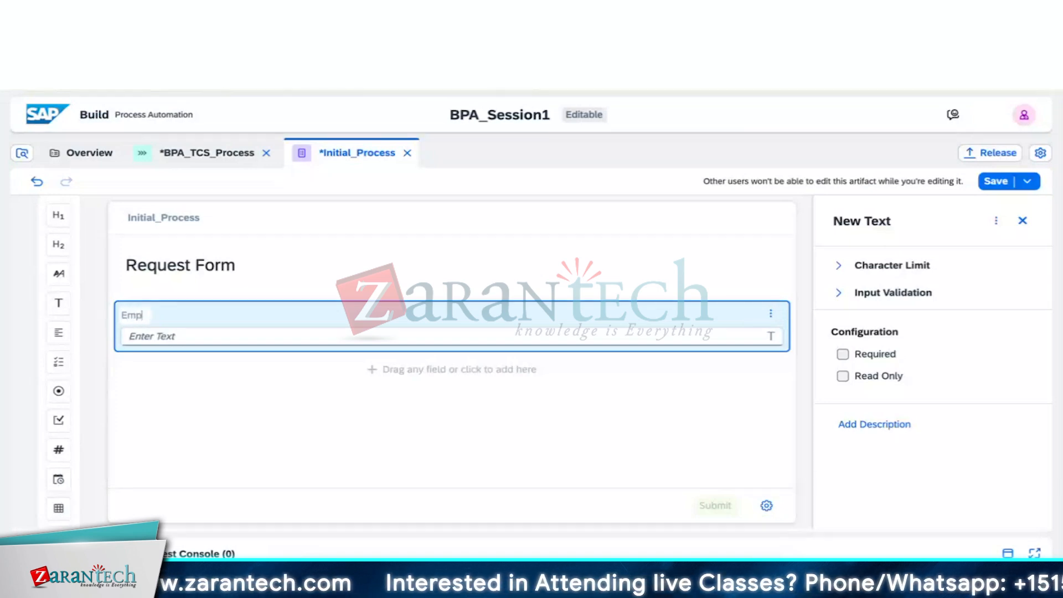
pyautogui.write('oyee Name')
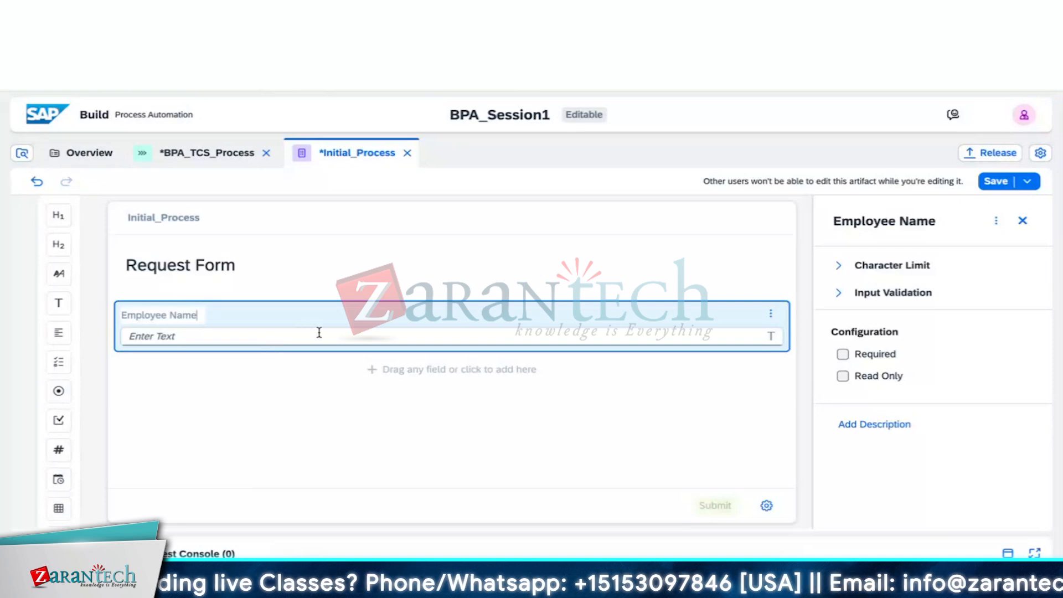
pyautogui.click(307, 375)
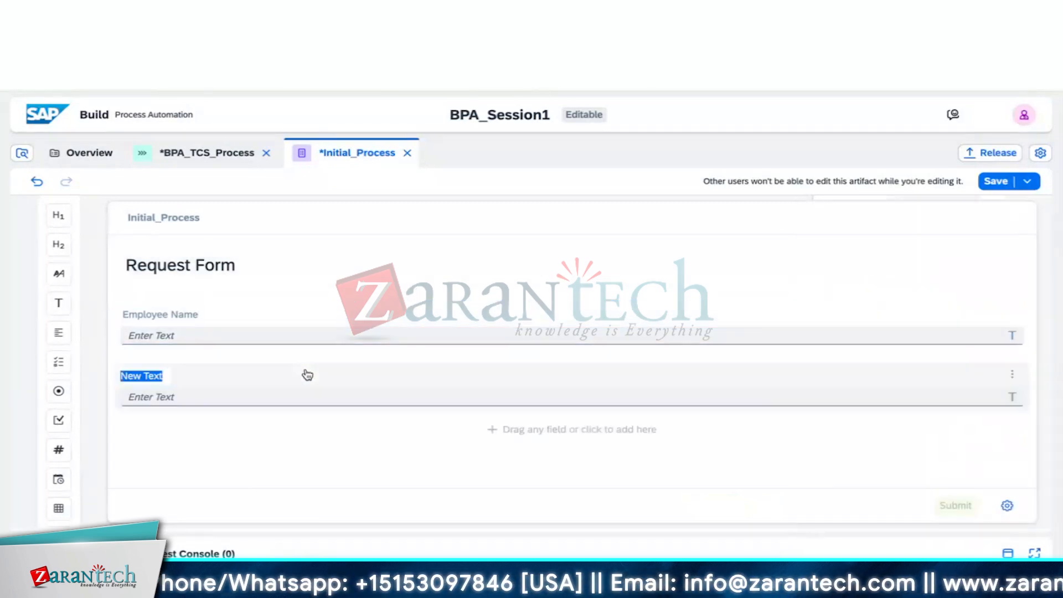
pyautogui.click(1008, 373)
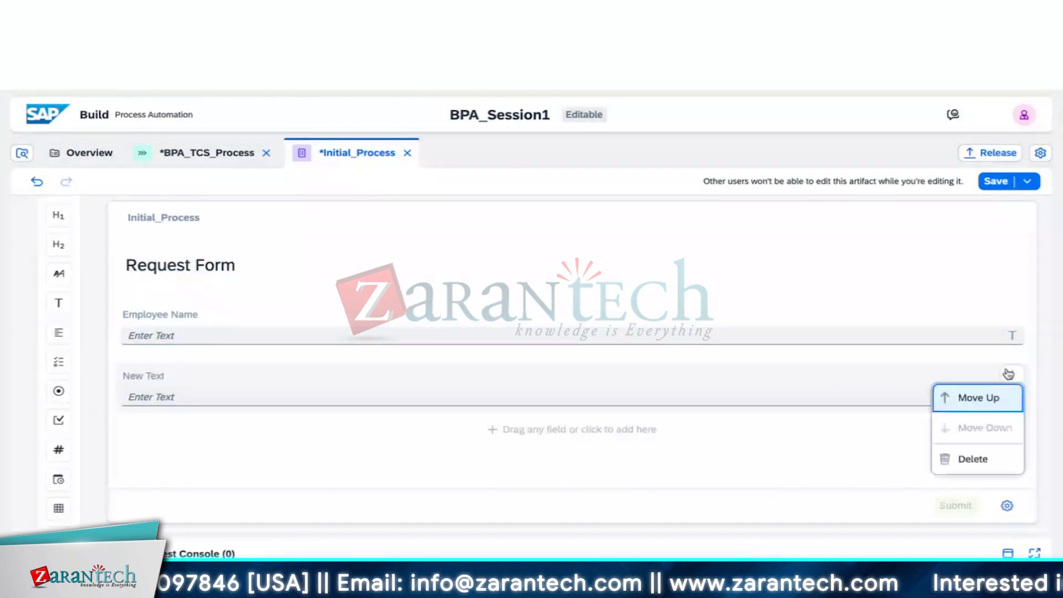
pyautogui.click(973, 461)
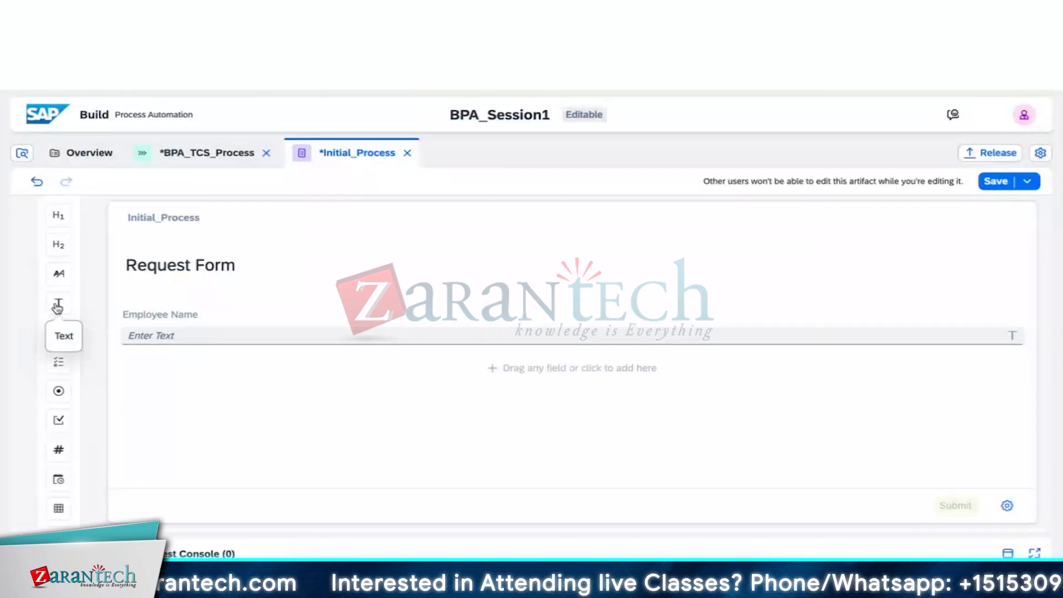
# - Add a text field labelled Employee ID below the Employee Name field
pyautogui.moveTo(57, 308); pyautogui.dragTo(248, 387)
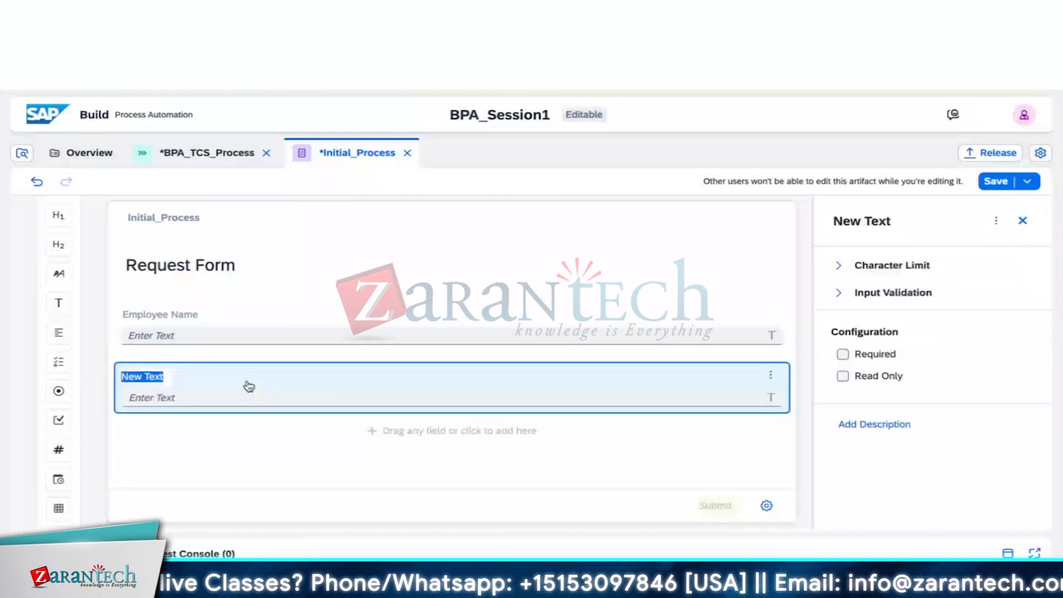
pyautogui.write('Employee')
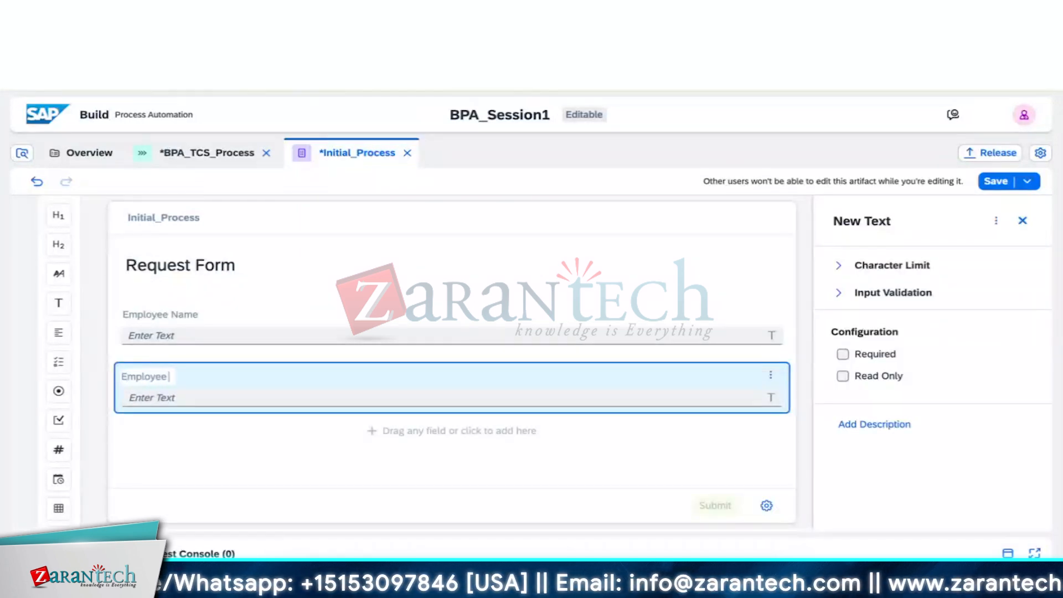
pyautogui.write(' ID')
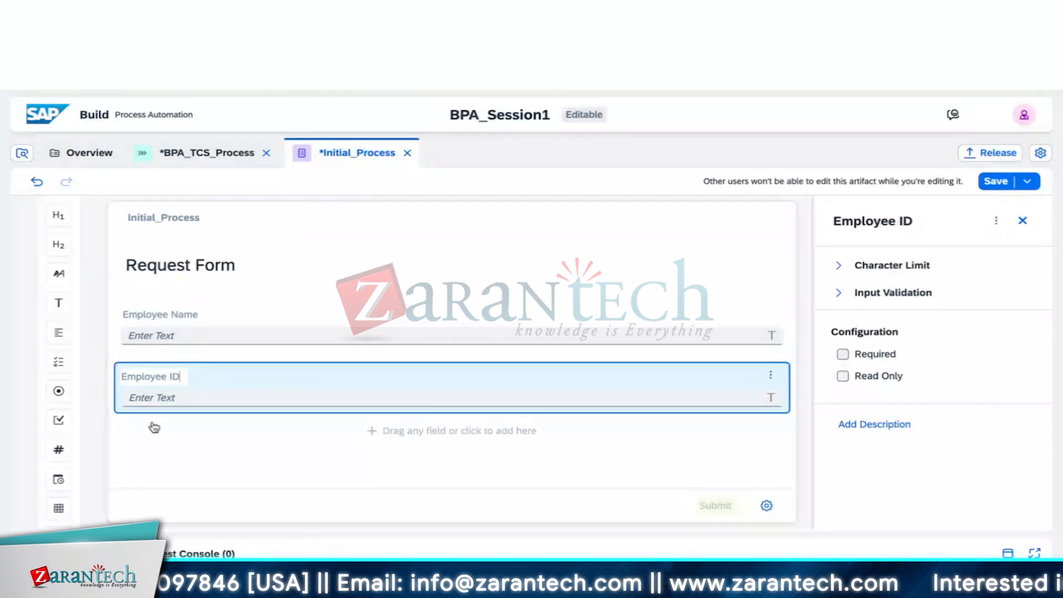
# - Add a text field labelled Department below the Employee ID field
pyautogui.moveTo(63, 301); pyautogui.dragTo(166, 444)
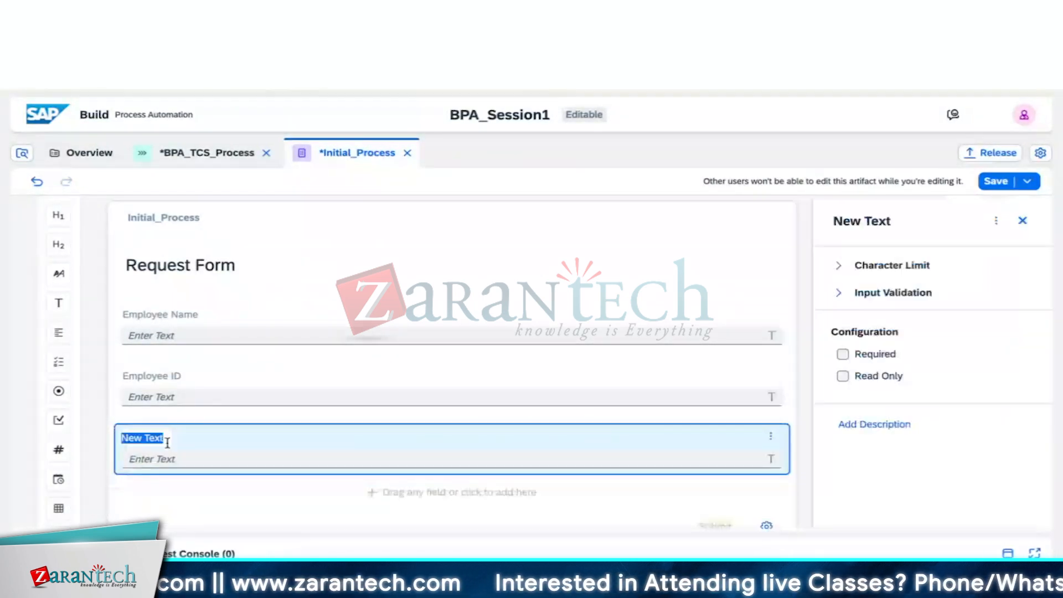
pyautogui.press('BackSpace')
pyautogui.write('De')
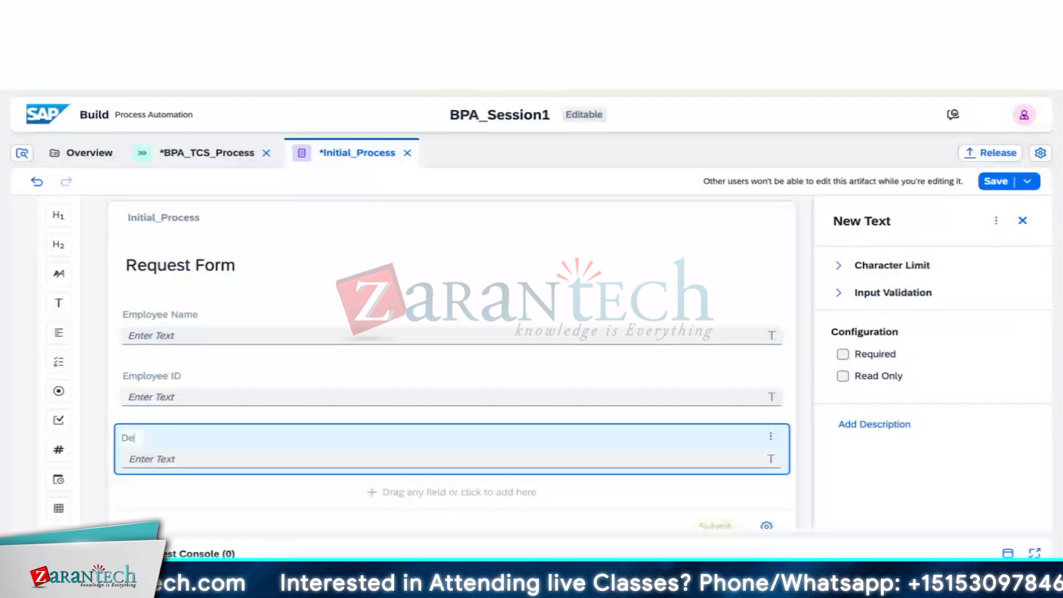
pyautogui.write('partment')
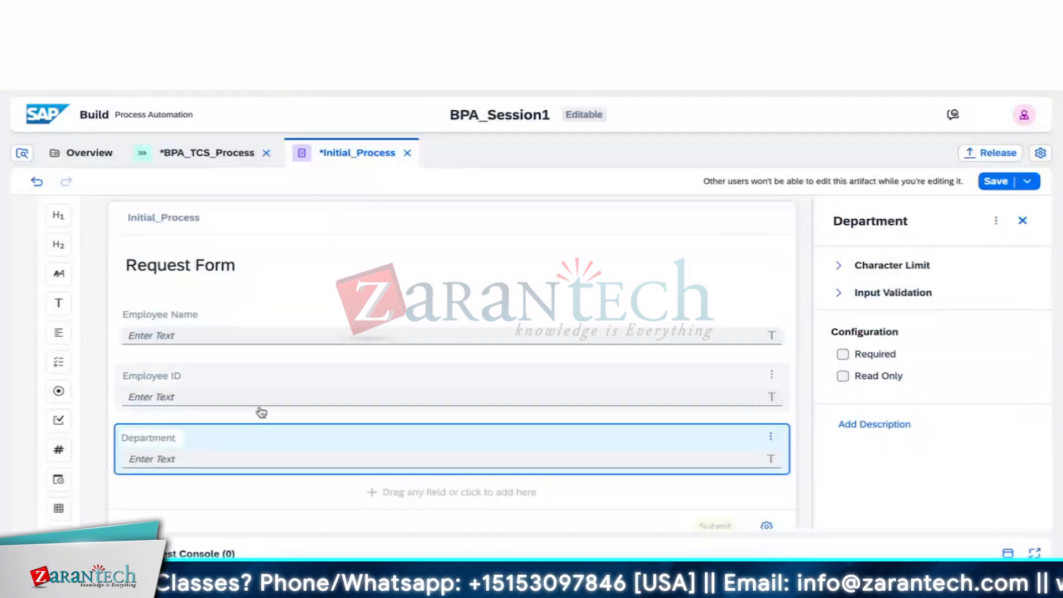
# - Add a text area to the form and place it below the Department field
pyautogui.scroll(-1, 262, 412)
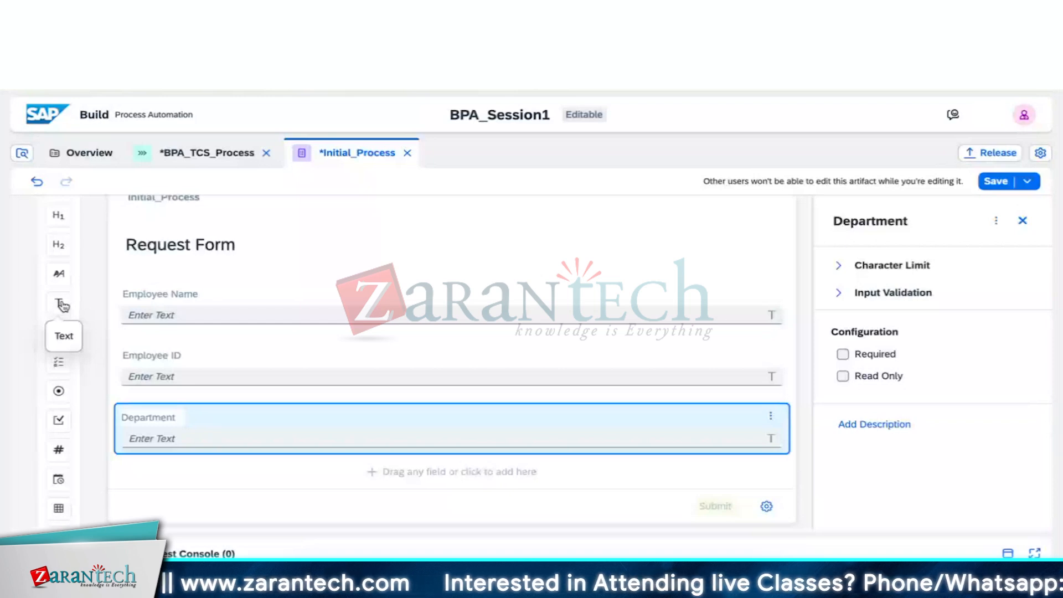
pyautogui.moveTo(58, 333); pyautogui.dragTo(171, 512)
pyautogui.scroll(-3, 290, 444)
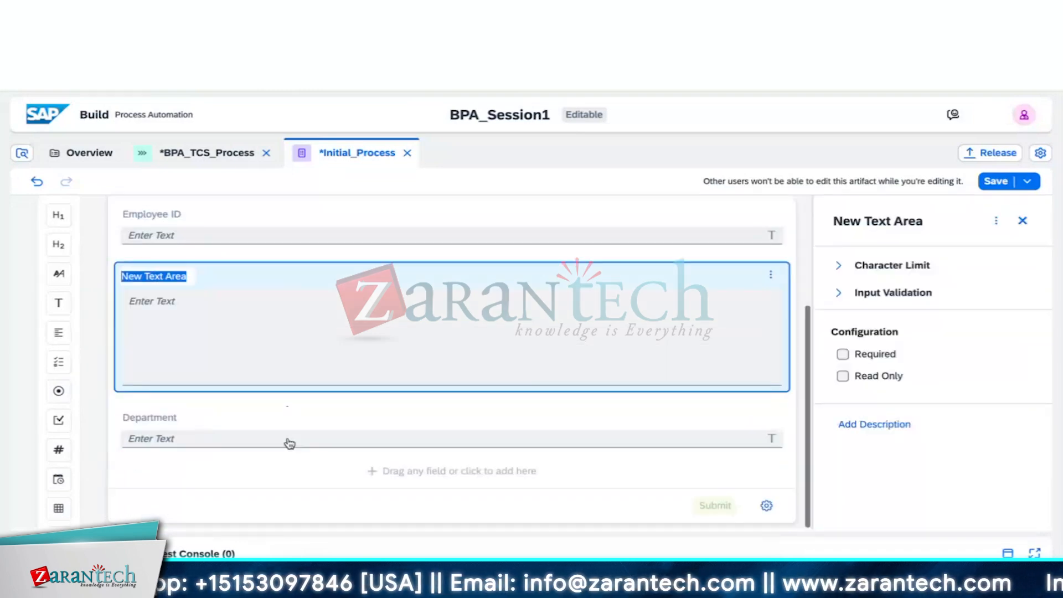
pyautogui.moveTo(375, 277); pyautogui.dragTo(344, 466)
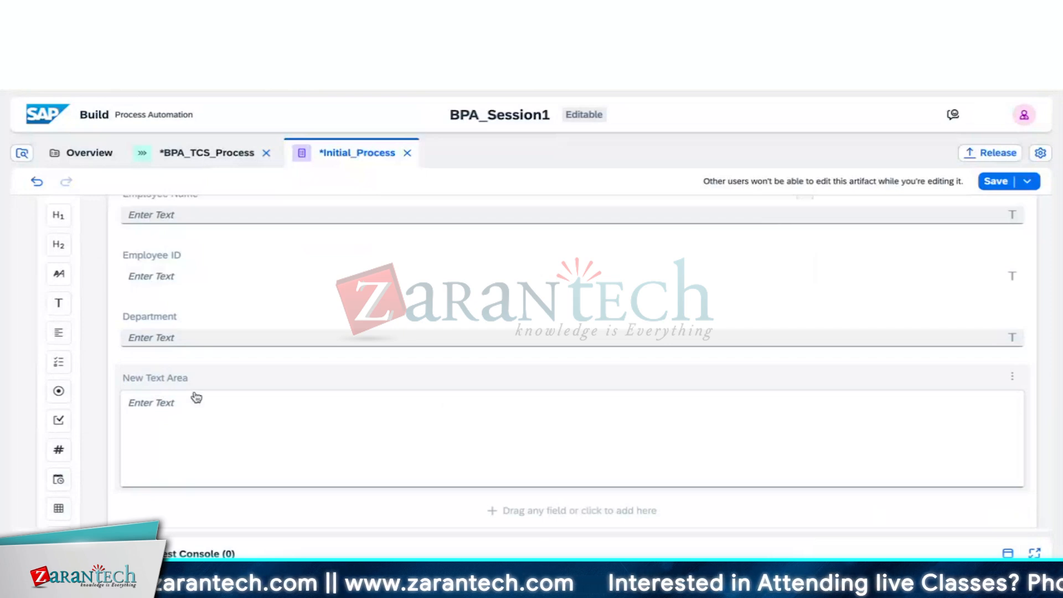
# - Label the new text area below Department as Description
pyautogui.click(181, 379)
pyautogui.press('BackSpace')
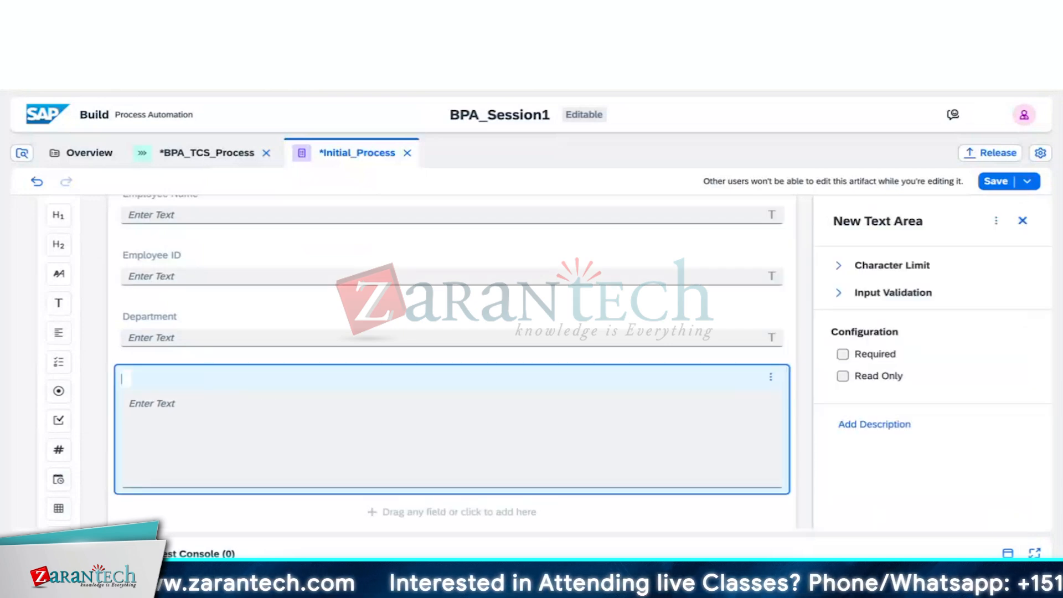
pyautogui.write('Descri')
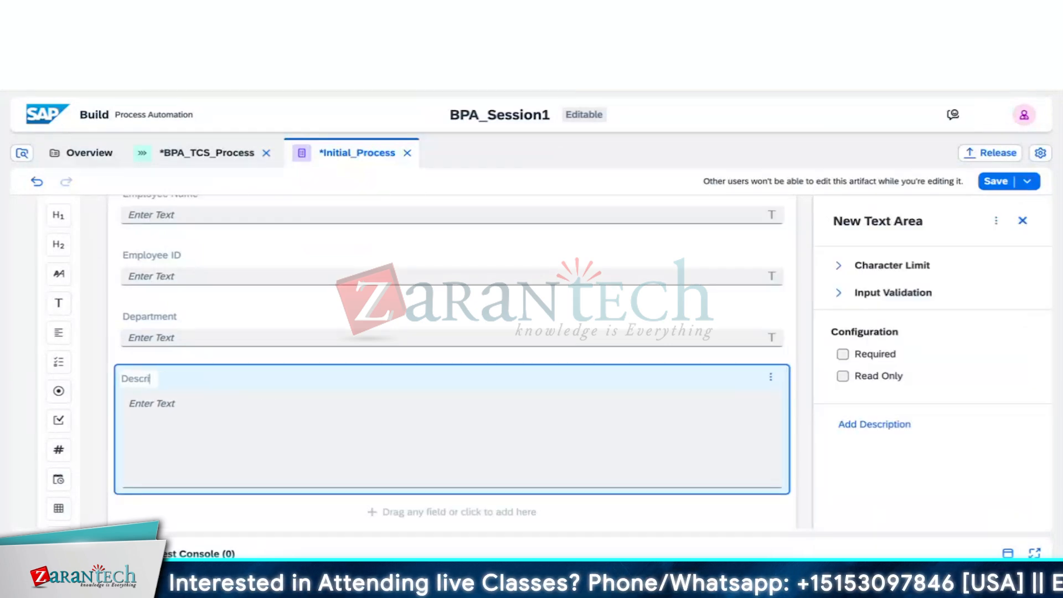
pyautogui.write('ption')
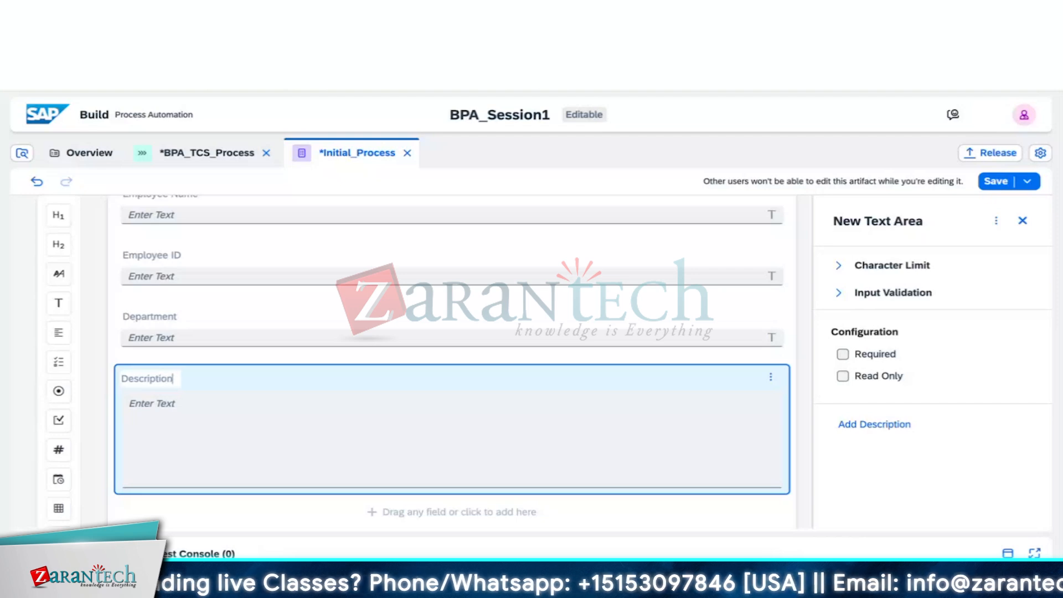
pyautogui.click(313, 429)
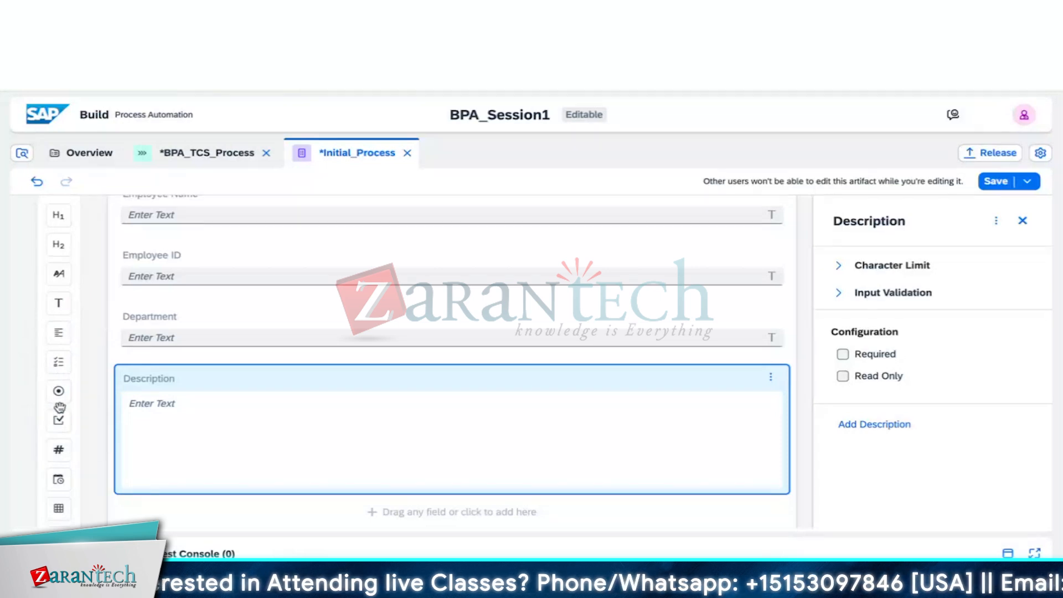
# - Add a number field labelled Hours Required below the Description text area
pyautogui.scroll(-1, 59, 415)
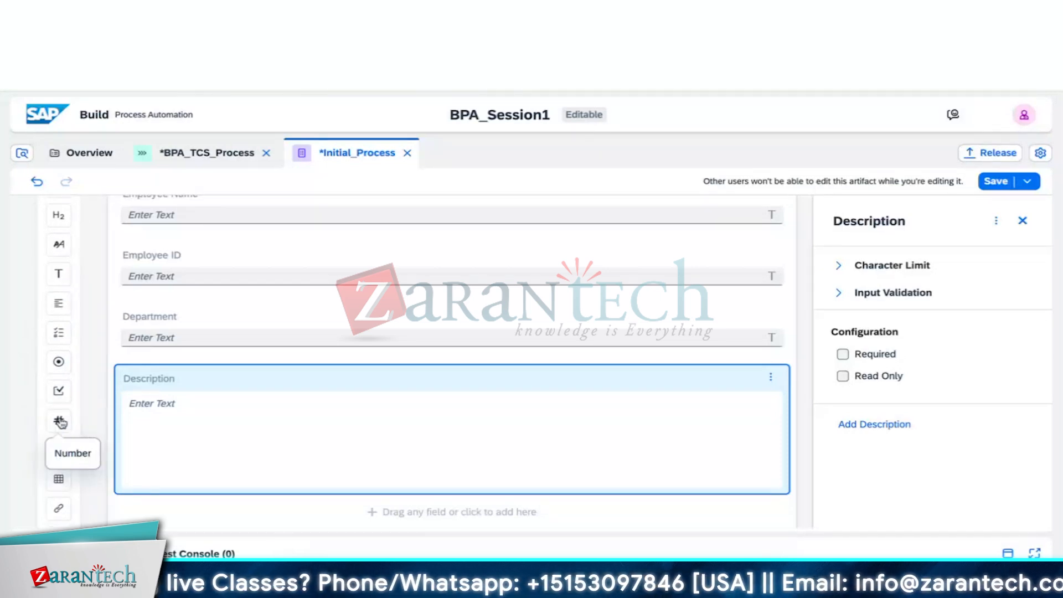
pyautogui.moveTo(60, 423); pyautogui.dragTo(159, 507)
pyautogui.scroll(-2, 367, 463)
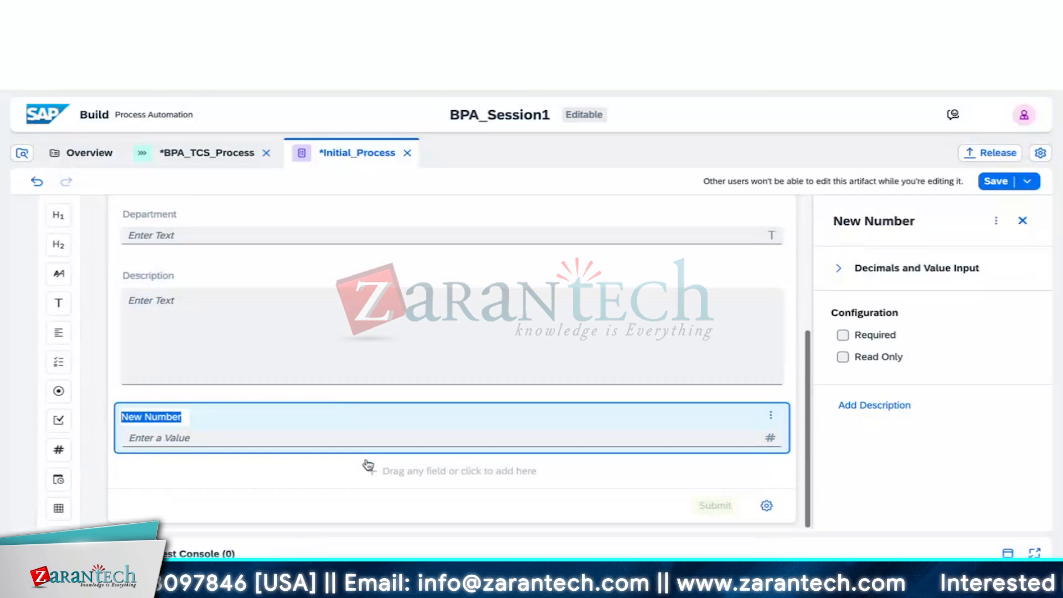
pyautogui.press('BackSpace')
pyautogui.write('Hou')
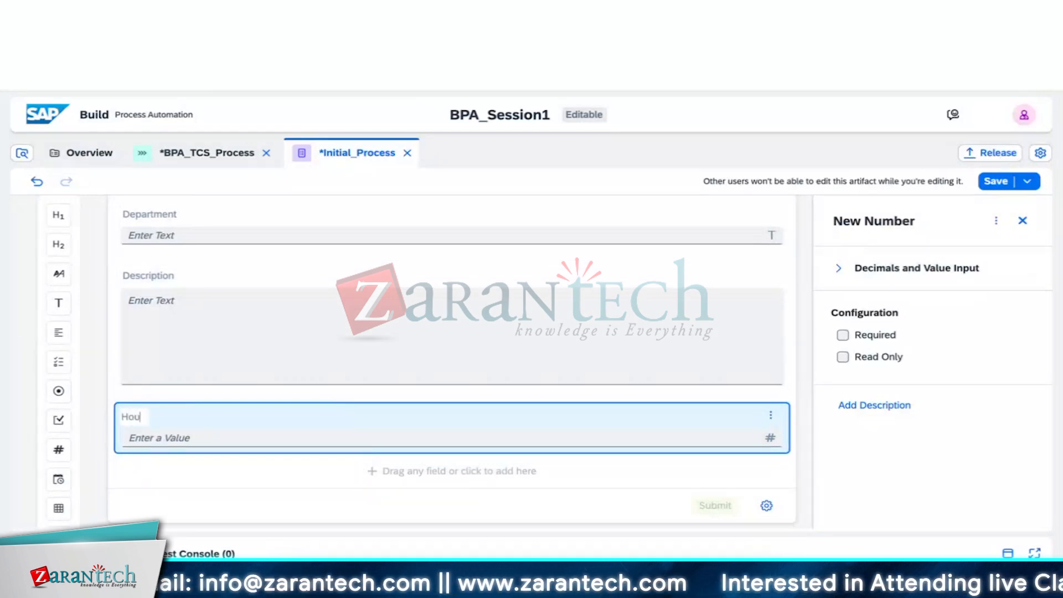
pyautogui.write('rs Re')
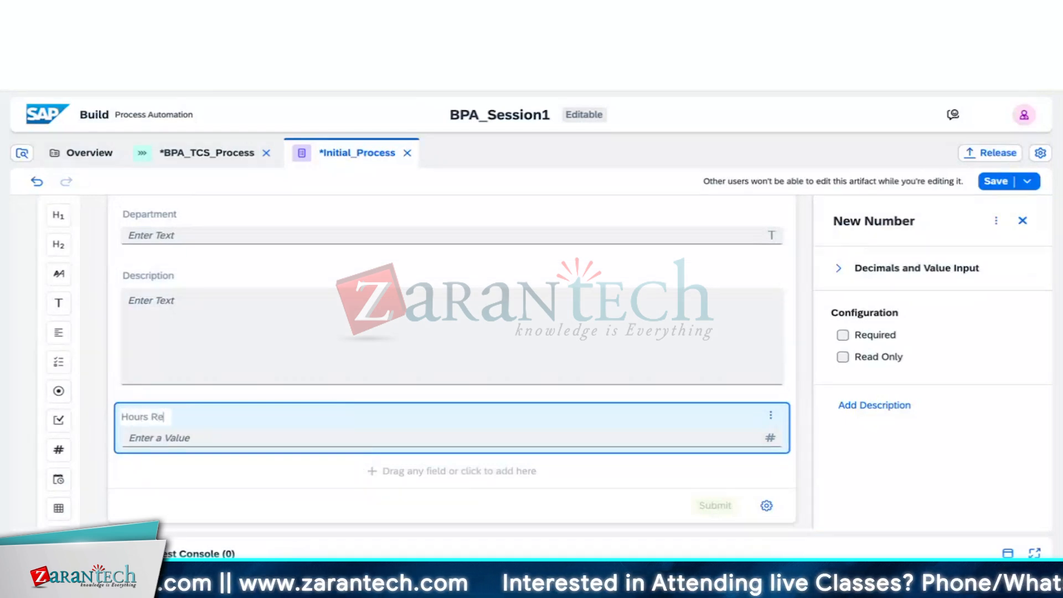
pyautogui.write('quired')
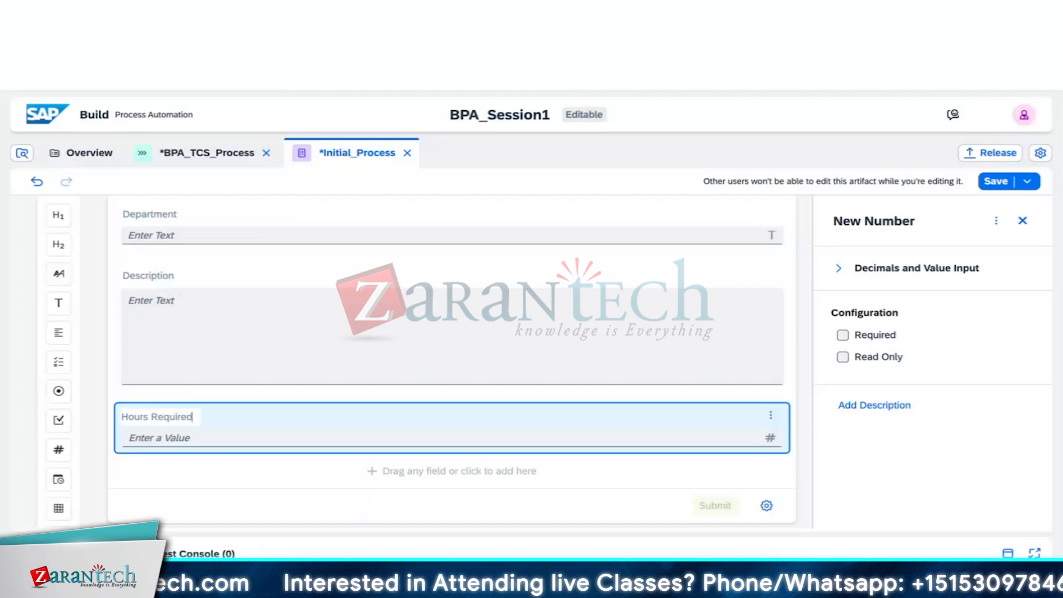
pyautogui.click(332, 475)
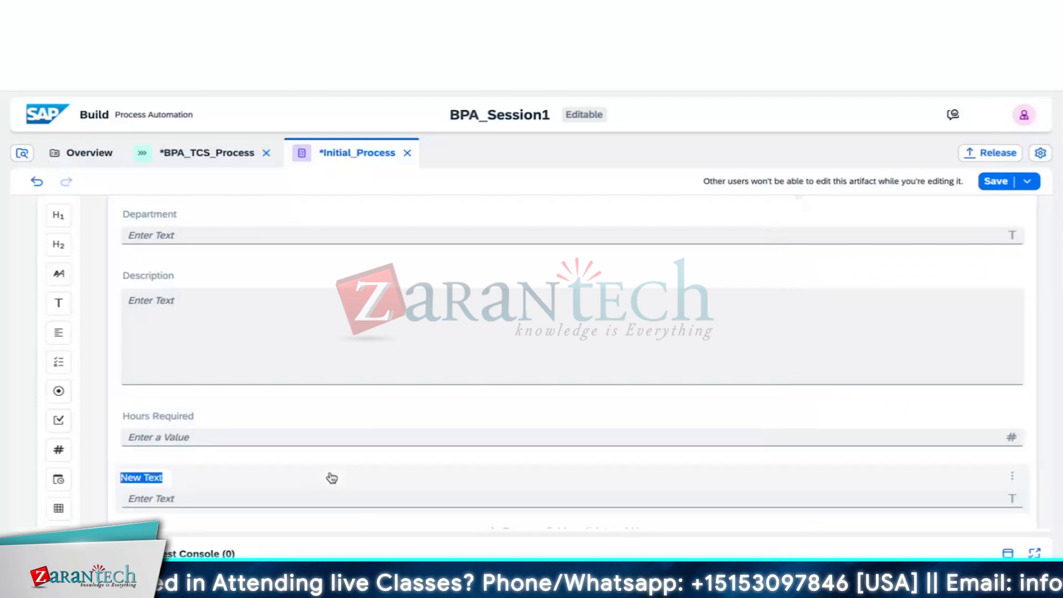
pyautogui.click(1011, 476)
pyautogui.click(974, 448)
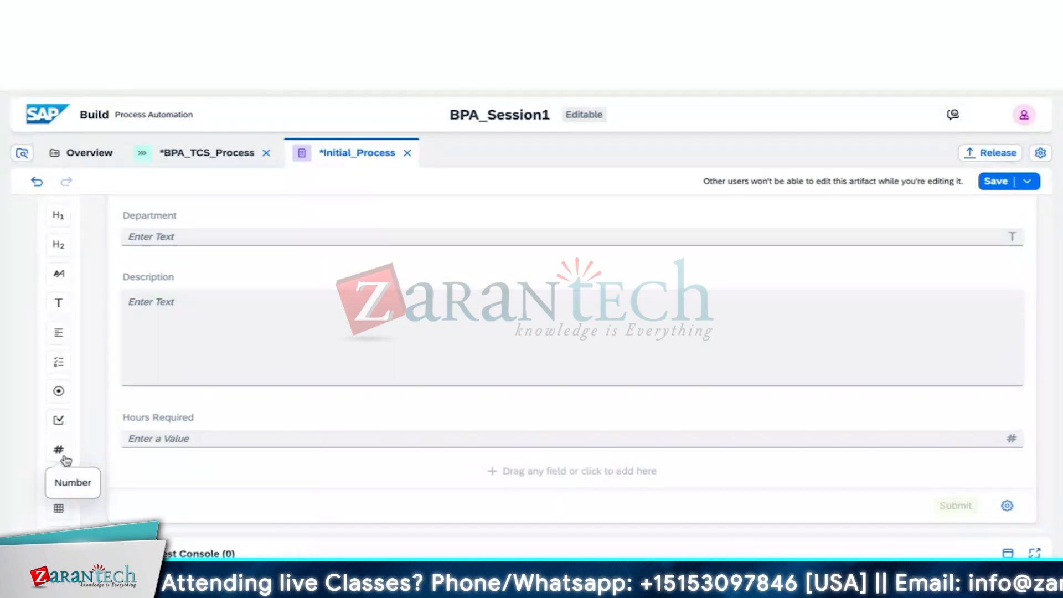
# - Add a number field labelled Cost Required below the Hours Required field
pyautogui.moveTo(58, 449); pyautogui.dragTo(178, 475)
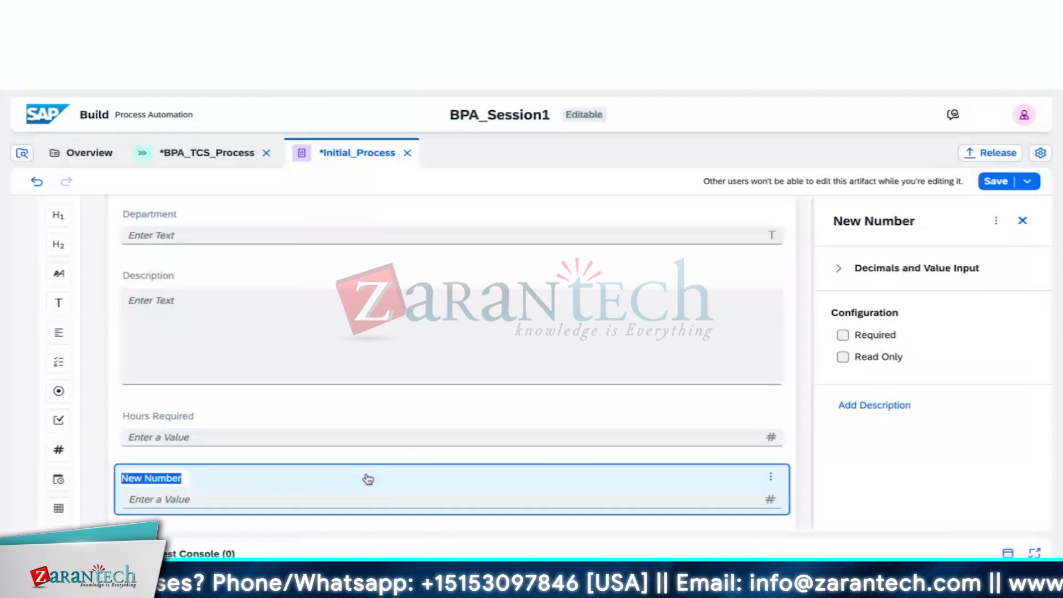
pyautogui.press('BackSpace')
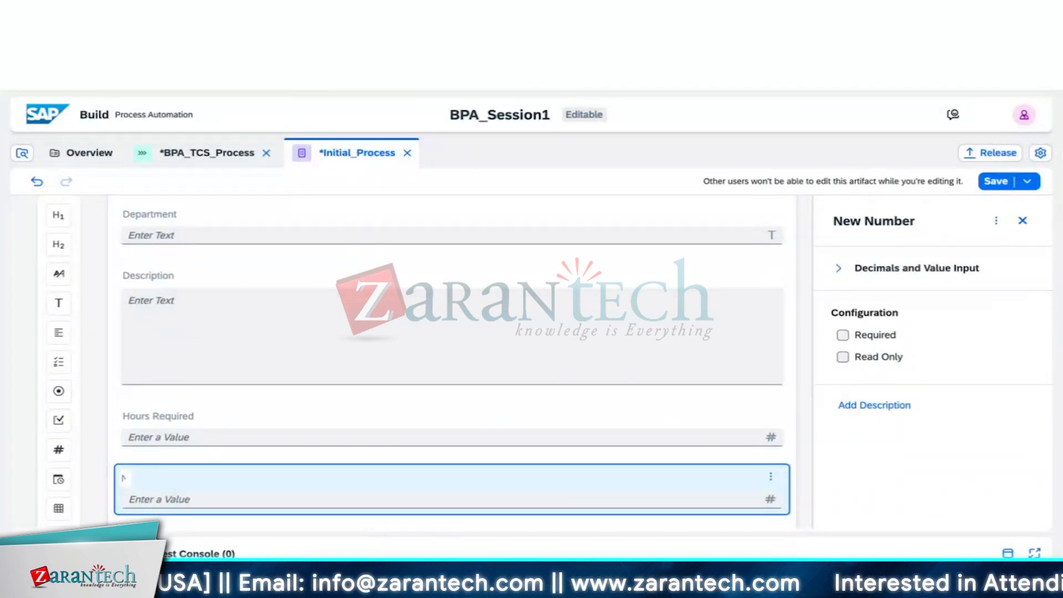
pyautogui.write('Cost')
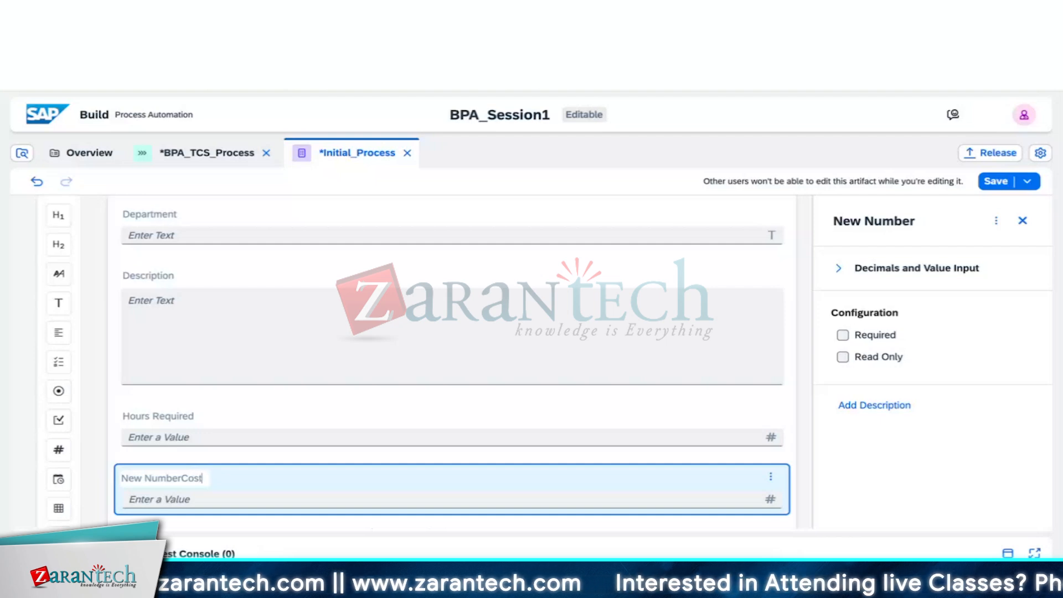
pyautogui.press('BackSpace')
pyautogui.press('BackSpace')
pyautogui.press('BackSpace')
pyautogui.press('BackSpace')
pyautogui.press('BackSpace')
pyautogui.press('BackSpace')
pyautogui.press('BackSpace')
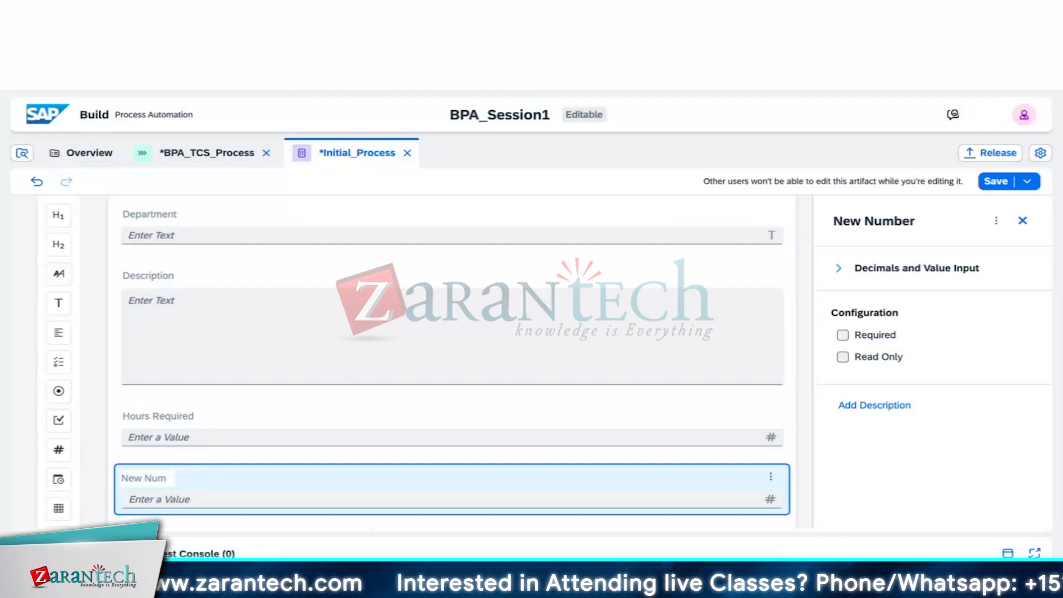
pyautogui.press('BackSpace')
pyautogui.press('BackSpace')
pyautogui.press('BackSpace')
pyautogui.press('BackSpace')
pyautogui.press('BackSpace')
pyautogui.press('BackSpace')
pyautogui.press('BackSpace')
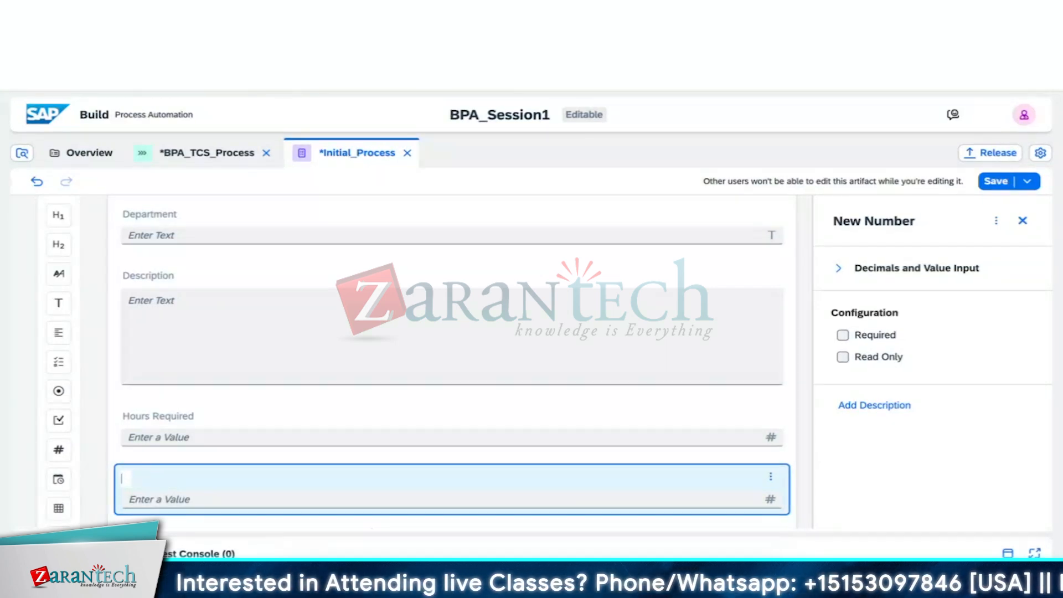
pyautogui.write('Cost R')
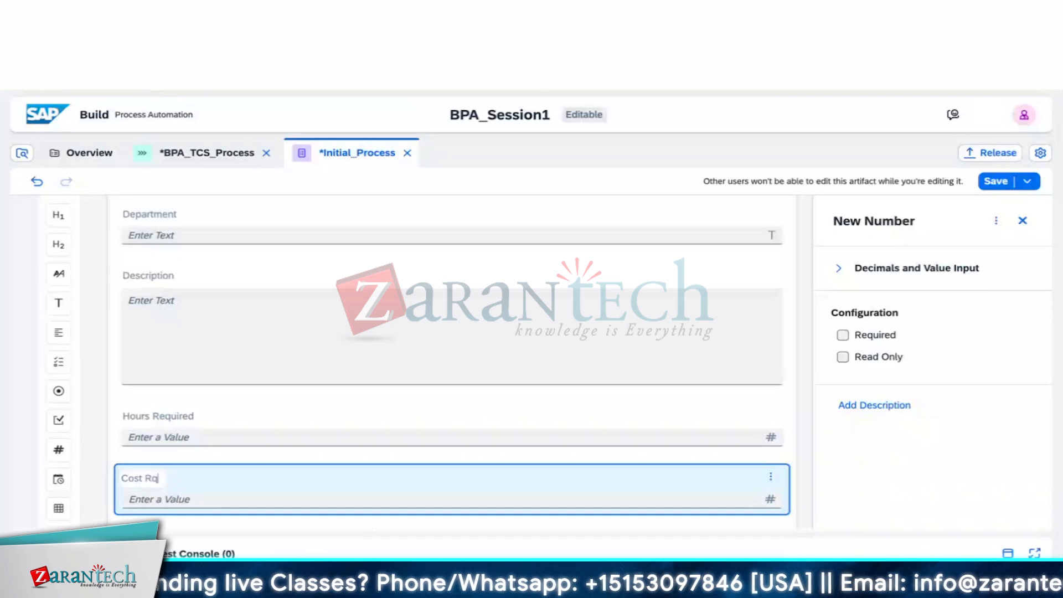
pyautogui.write('q')
pyautogui.press('BackSpace')
pyautogui.write('w')
pyautogui.press('BackSpace')
pyautogui.write('e')
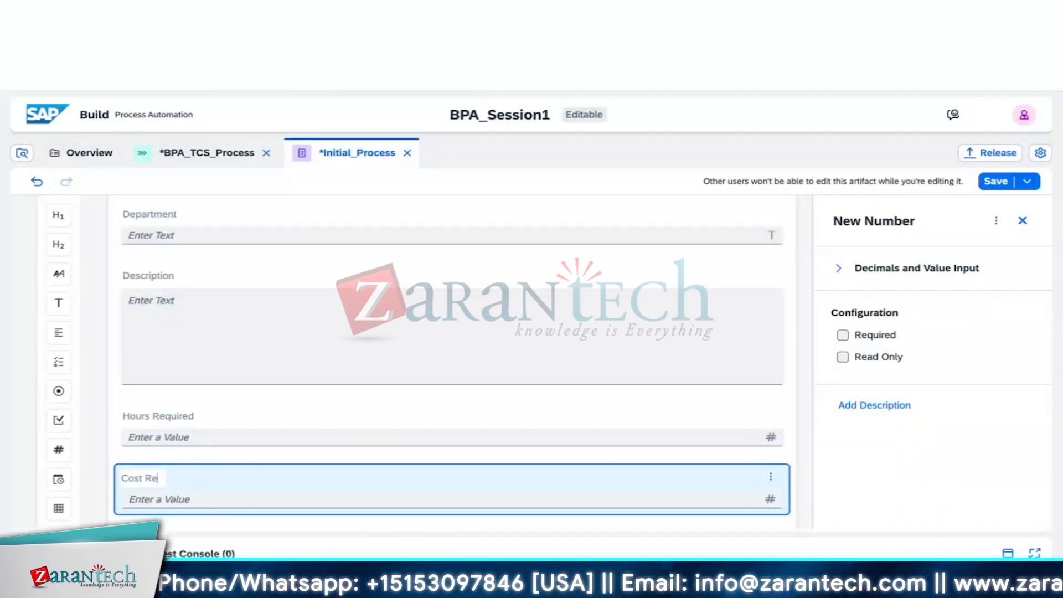
pyautogui.write('quired')
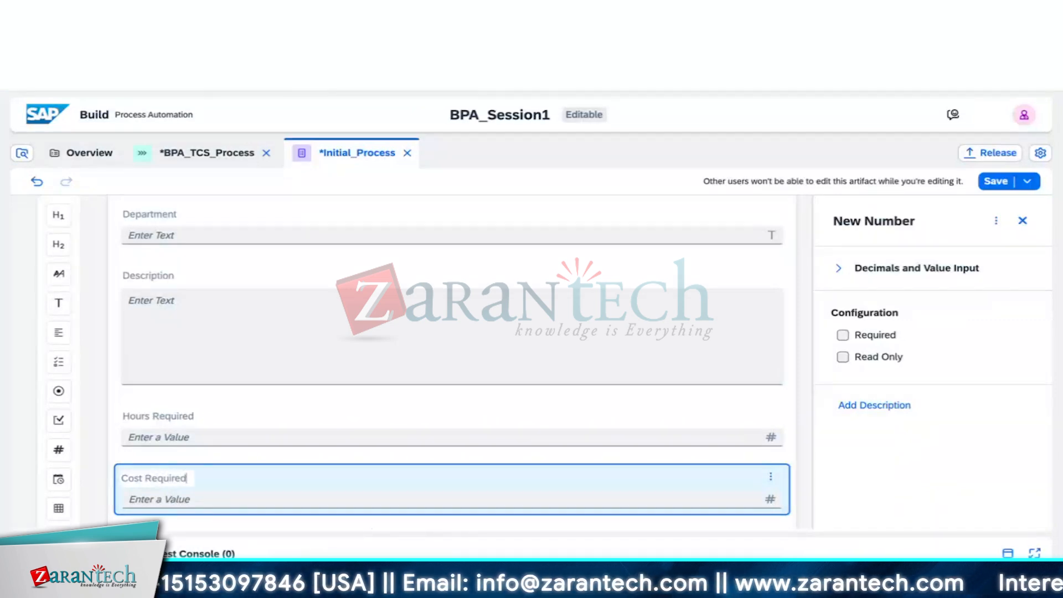
pyautogui.click(403, 526)
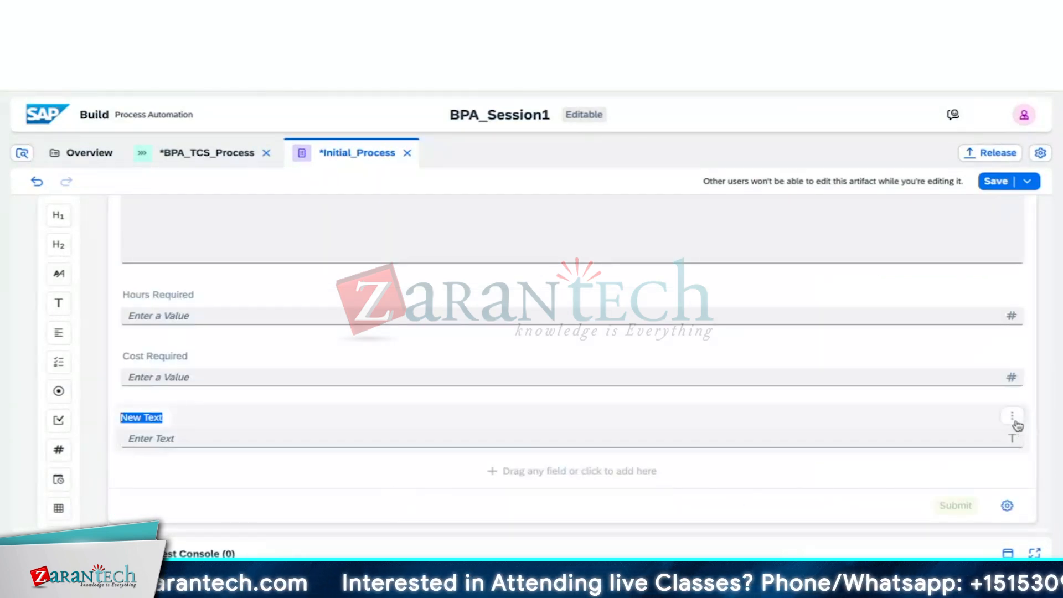
pyautogui.click(1012, 415)
pyautogui.click(966, 502)
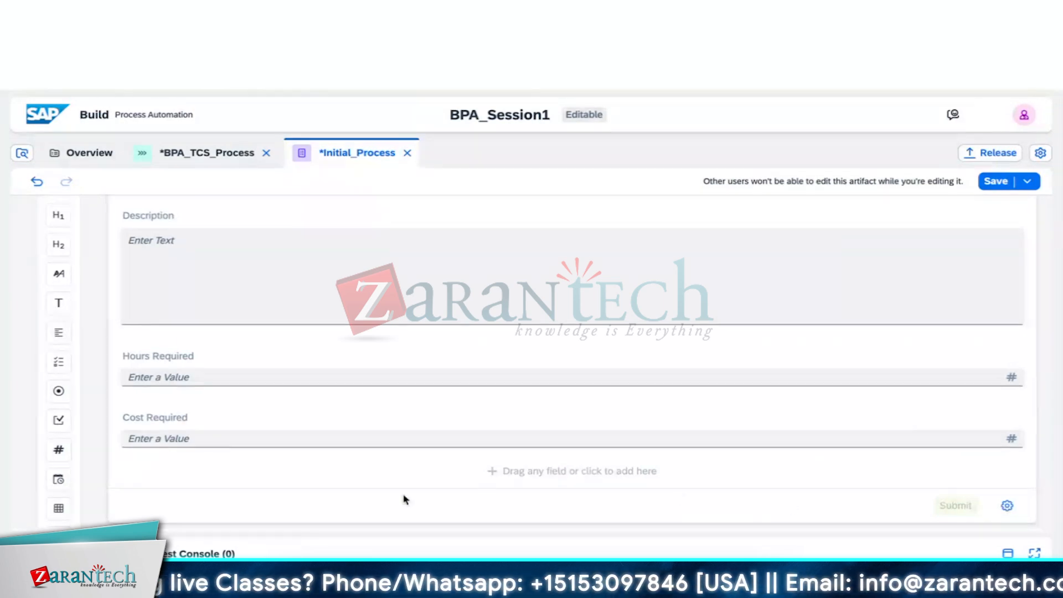
# - Add a date field labelled Start Date below the Cost Required field
pyautogui.scroll(-1, 63, 478)
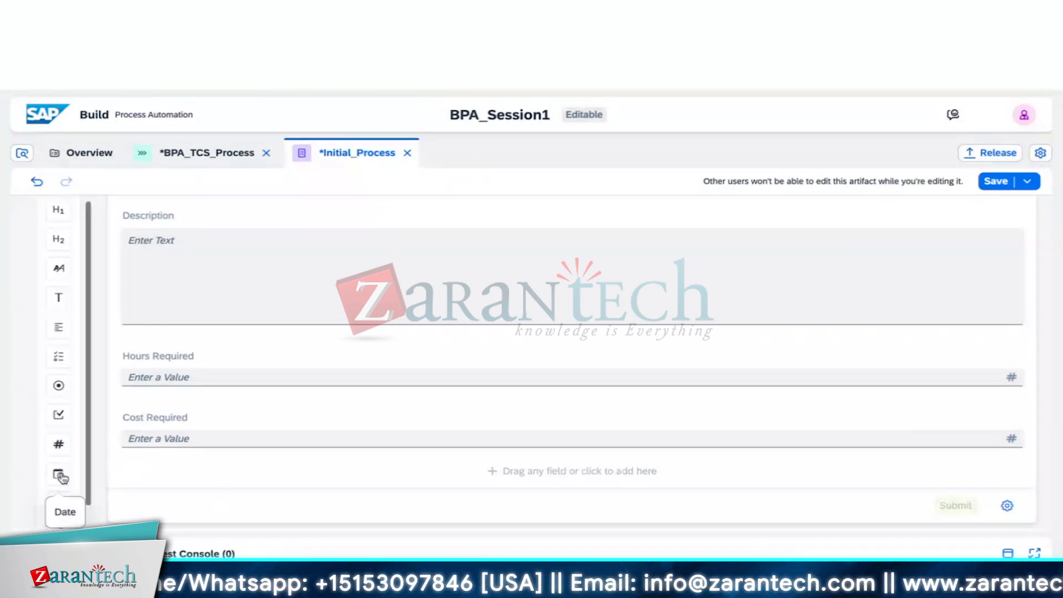
pyautogui.moveTo(62, 476); pyautogui.dragTo(195, 466)
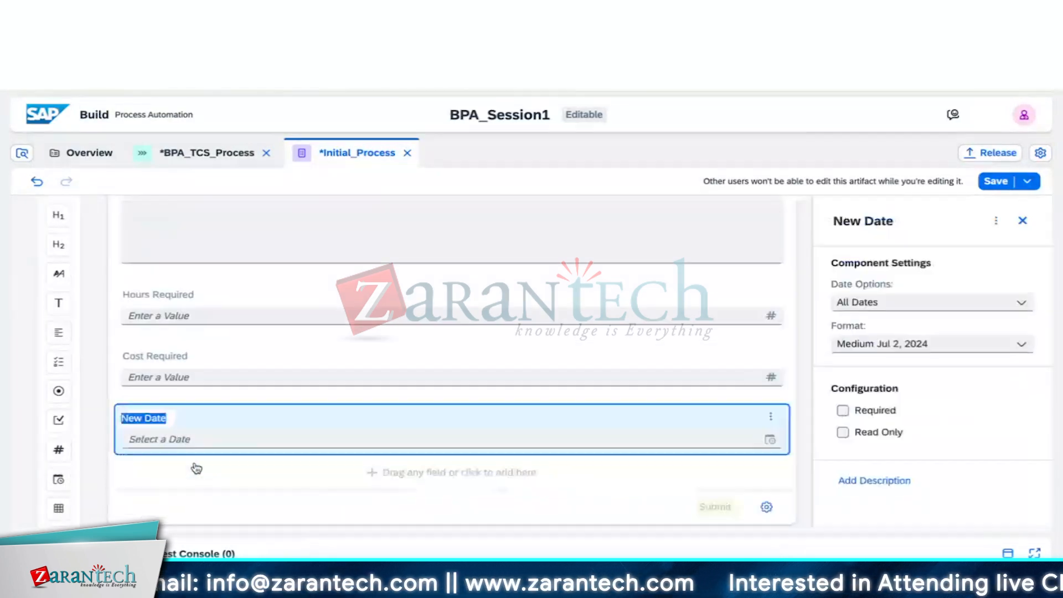
pyautogui.write('Sta')
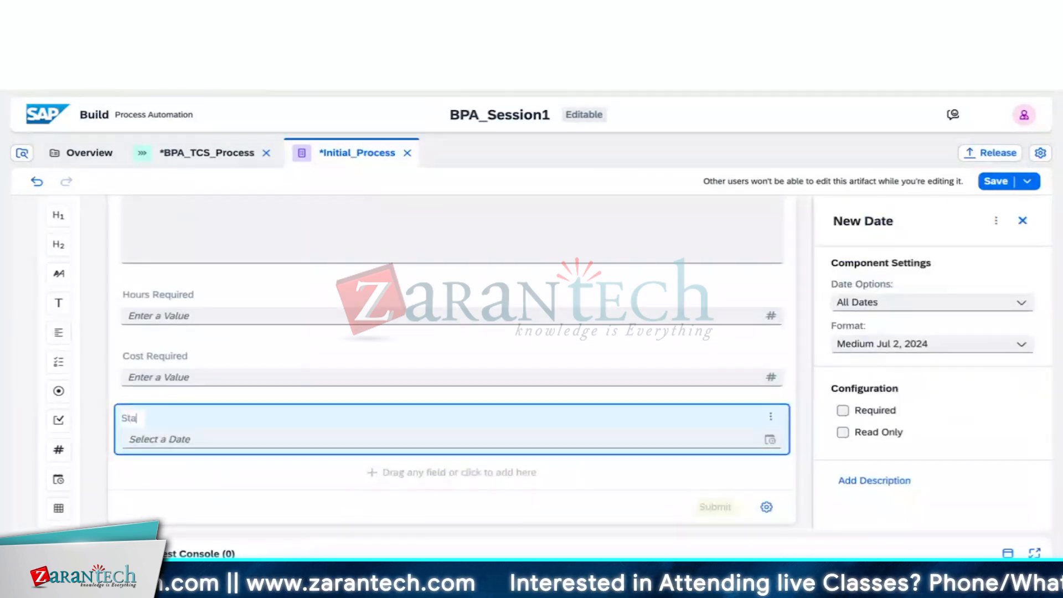
pyautogui.write('rt Date')
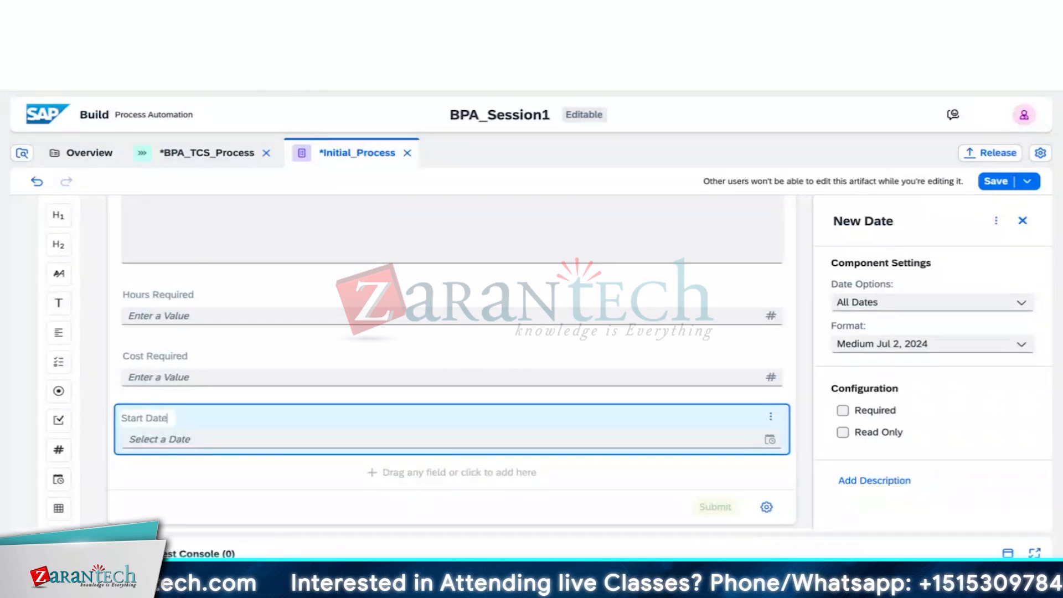
pyautogui.click(194, 486)
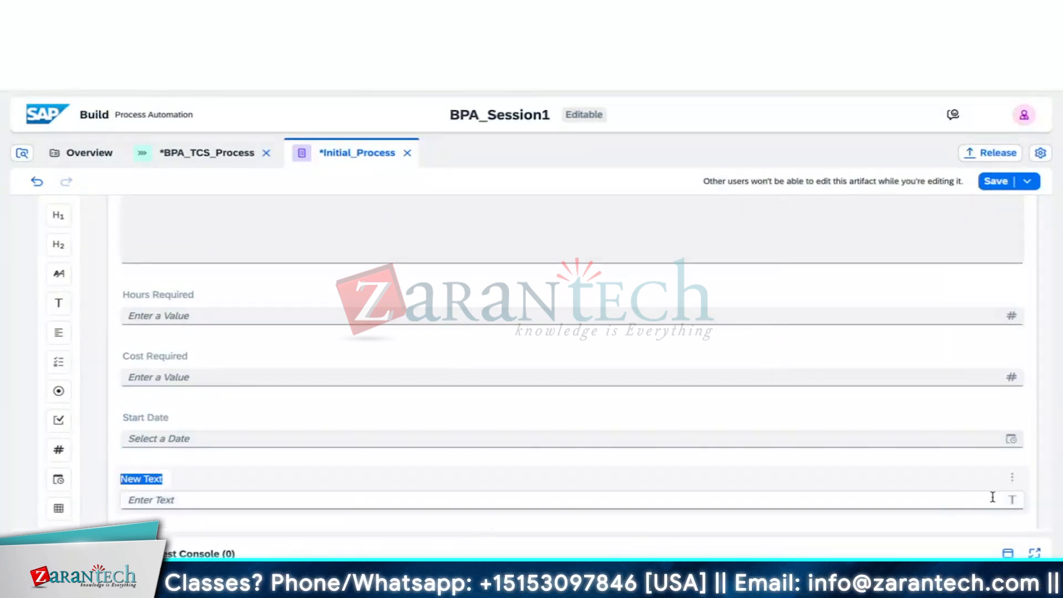
pyautogui.click(1020, 482)
pyautogui.click(973, 452)
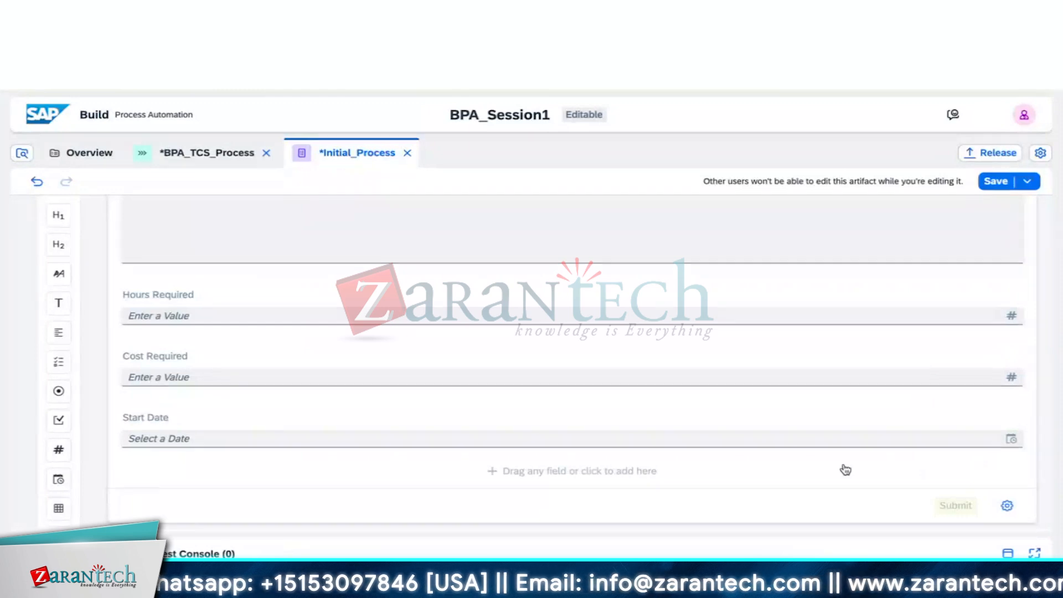
# - Add a date field labelled End Date below the Start Date field
pyautogui.moveTo(58, 479); pyautogui.dragTo(177, 484)
pyautogui.write('E')
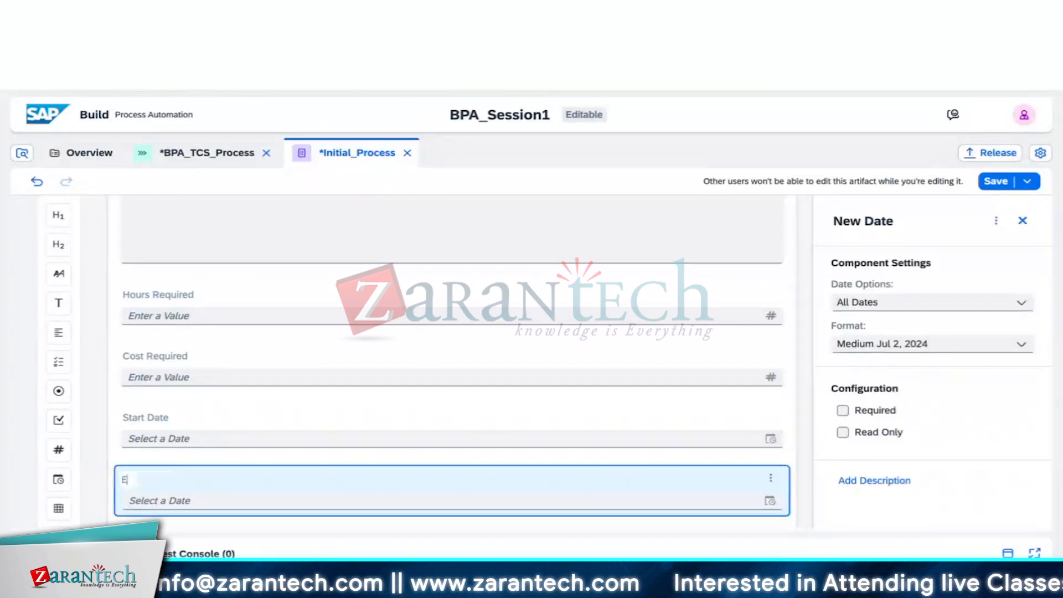
pyautogui.write('nd Da')
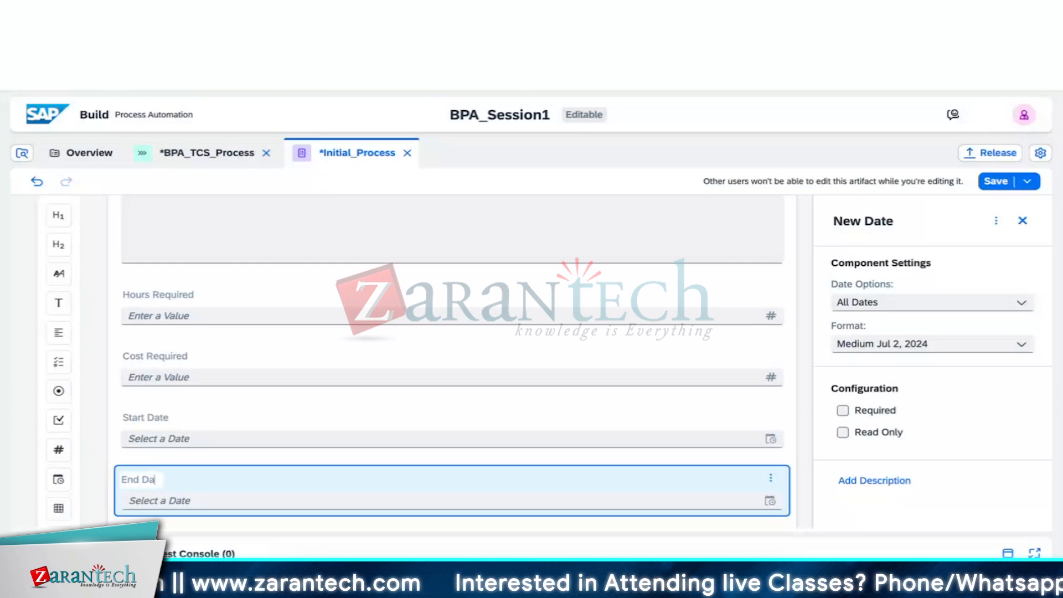
pyautogui.write('te')
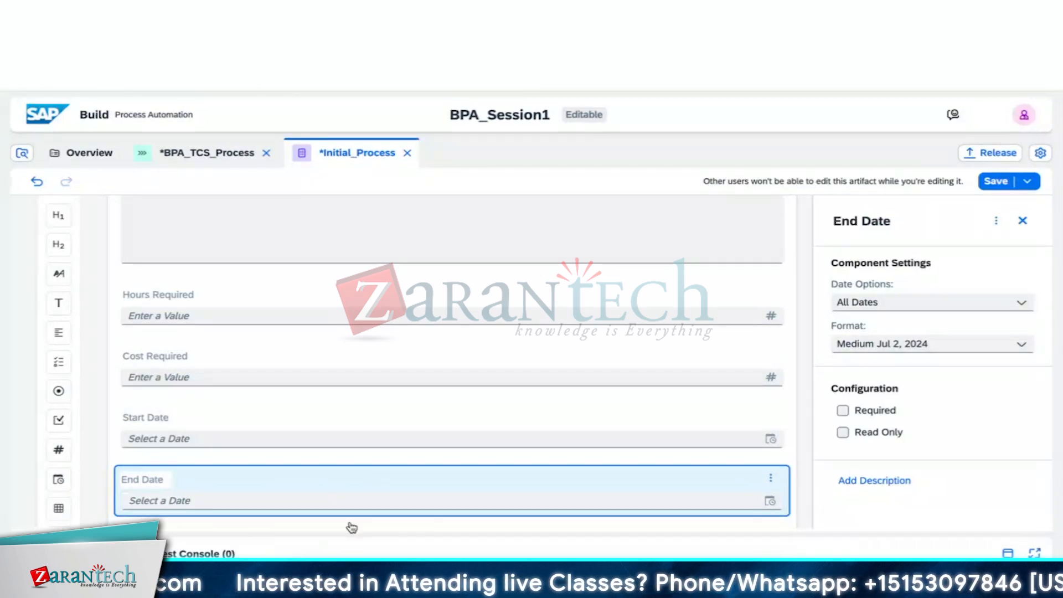
pyautogui.press('Return')
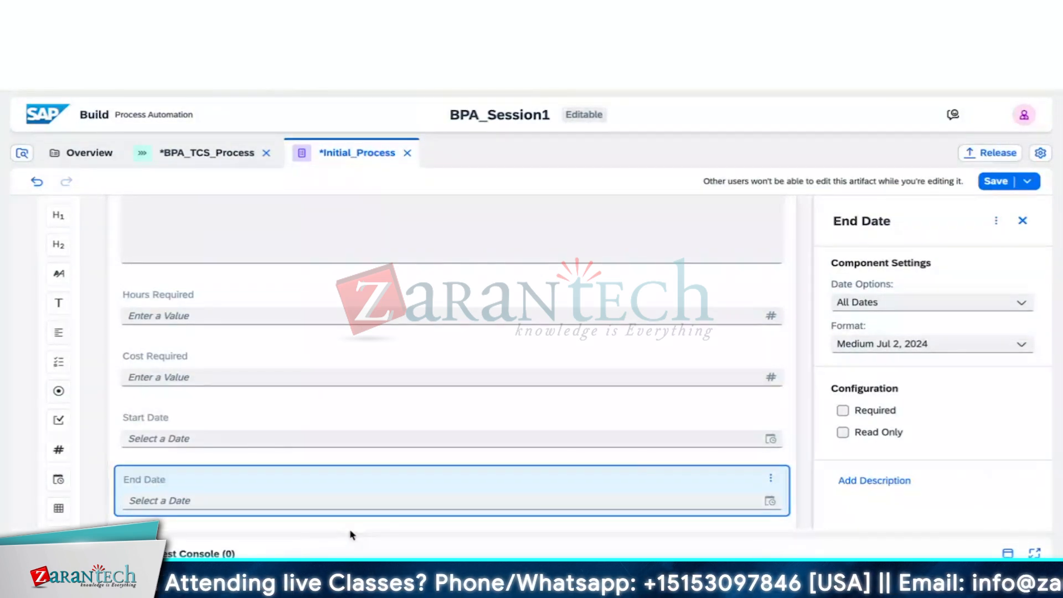
# - Review the fields of the request form and save the Initial_Process form
pyautogui.scroll(10, 467, 373)
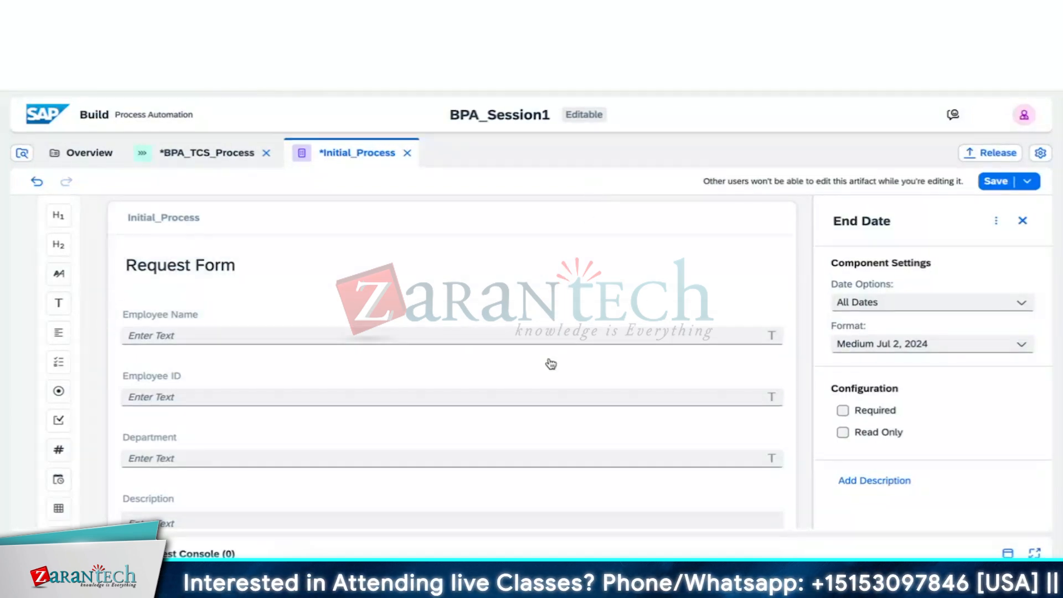
pyautogui.scroll(-6, 551, 363)
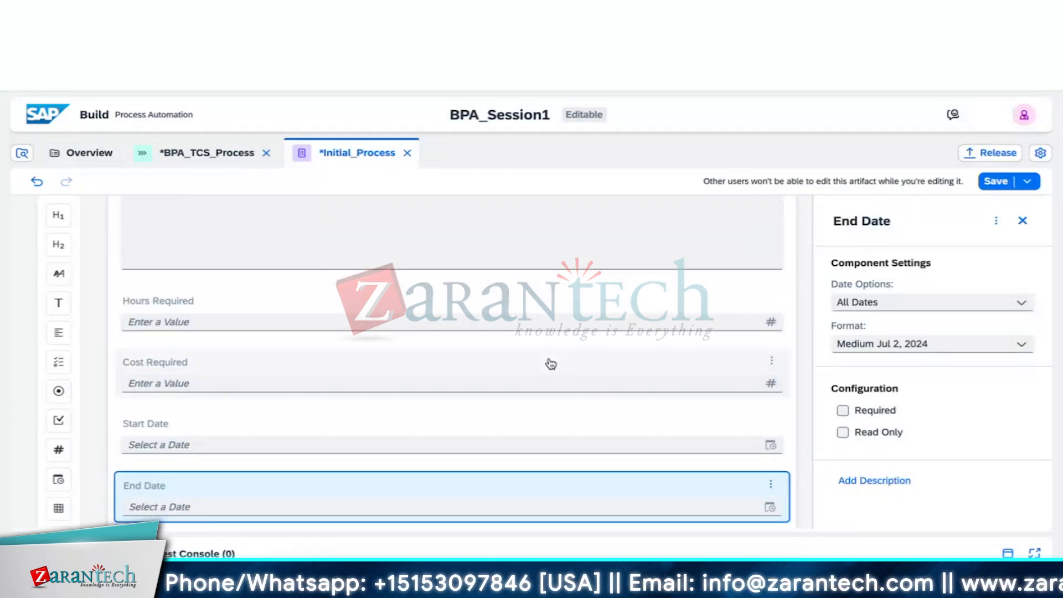
pyautogui.scroll(10, 550, 363)
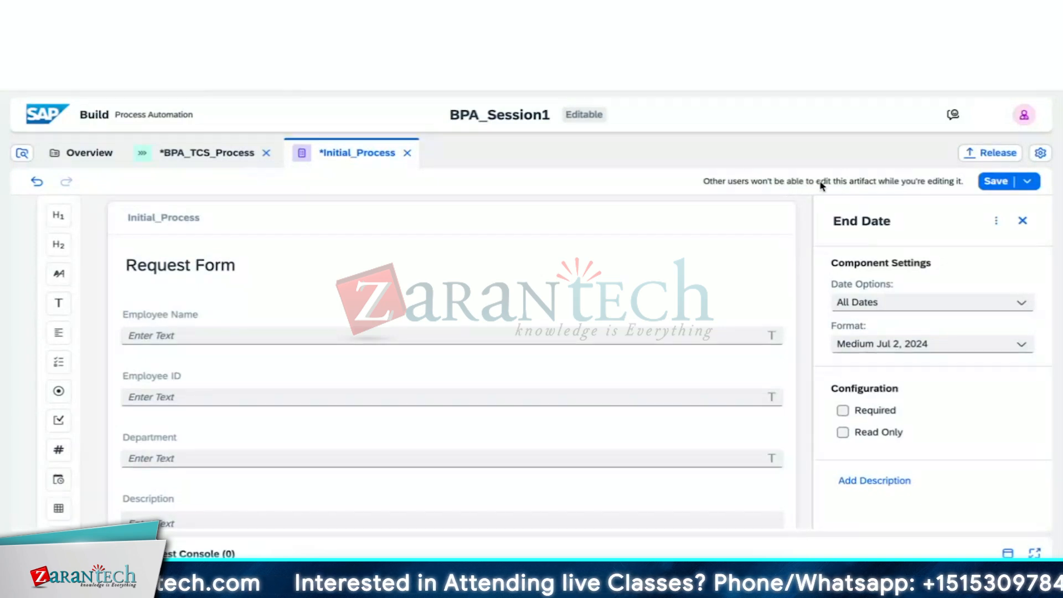
pyautogui.click(991, 182)
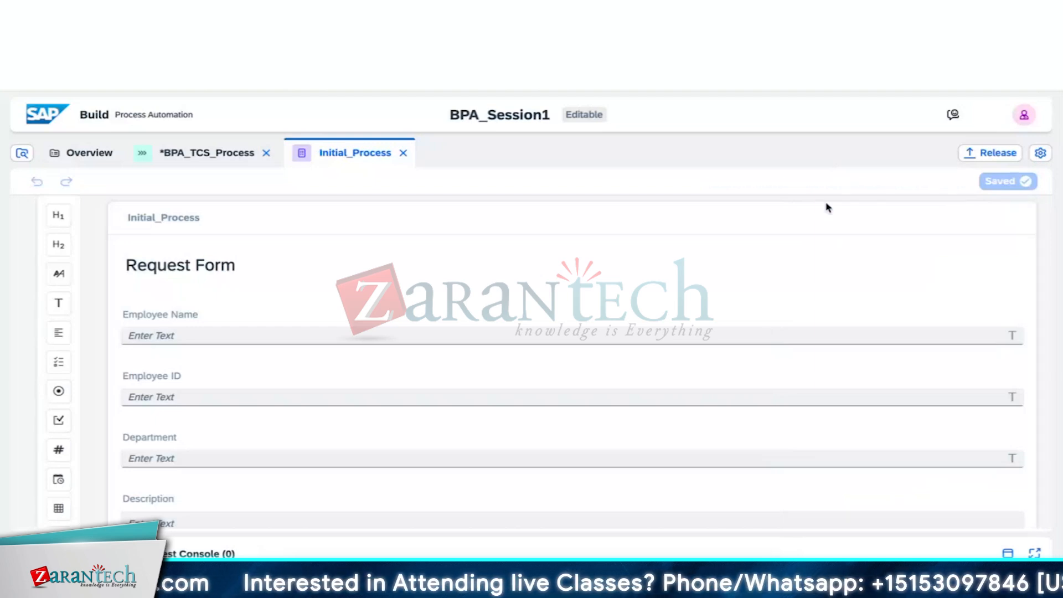
# - Switch to the BPA_TCS_Process process and save it
pyautogui.click(631, 328)
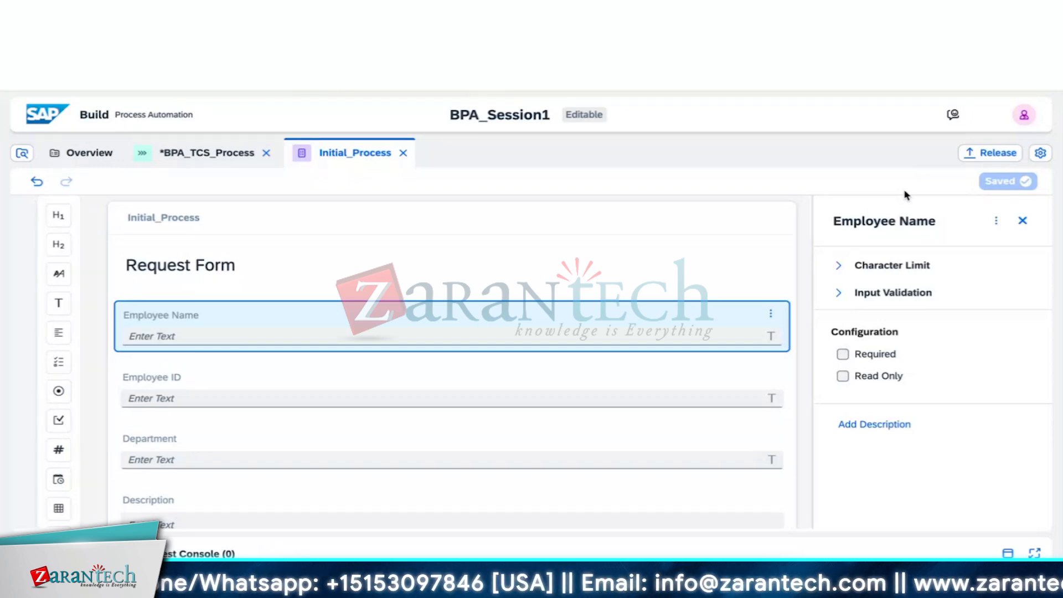
pyautogui.click(222, 158)
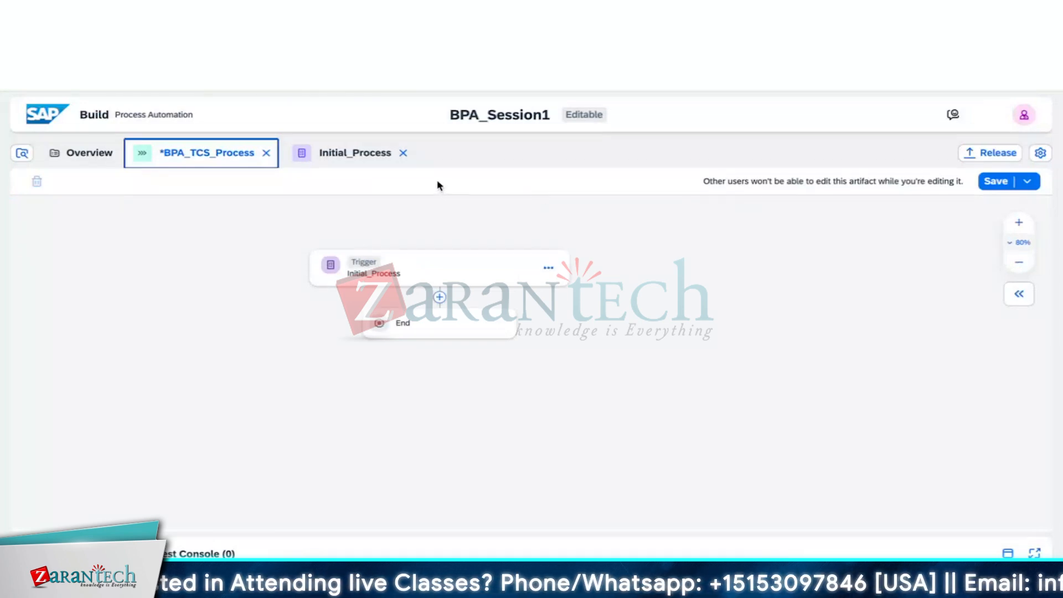
pyautogui.click(992, 188)
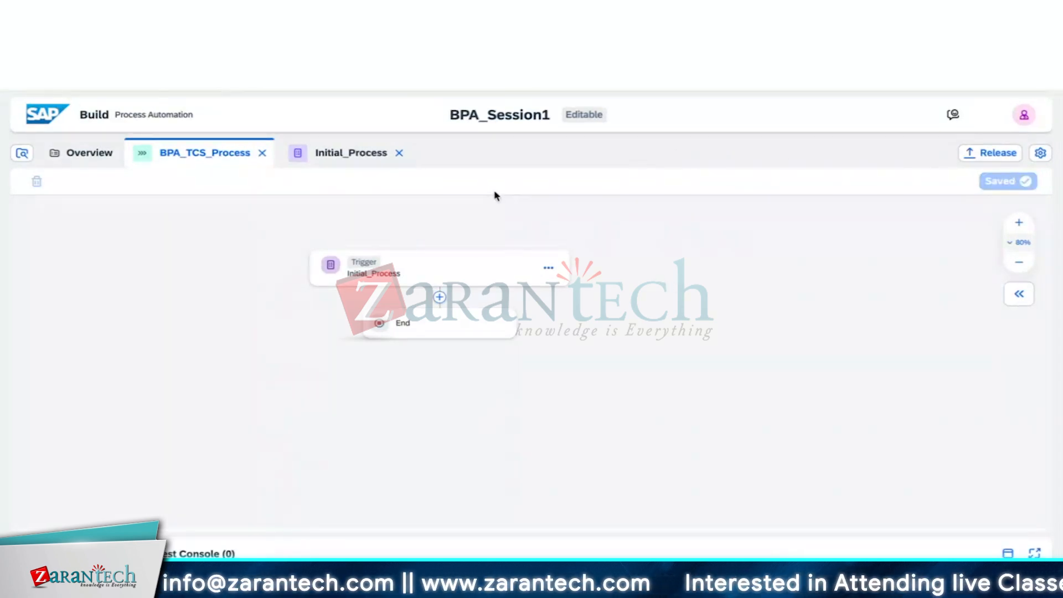
# - Return to the Initial_Process form and set the Employee Name field's minimum character limit to 5
pyautogui.click(343, 156)
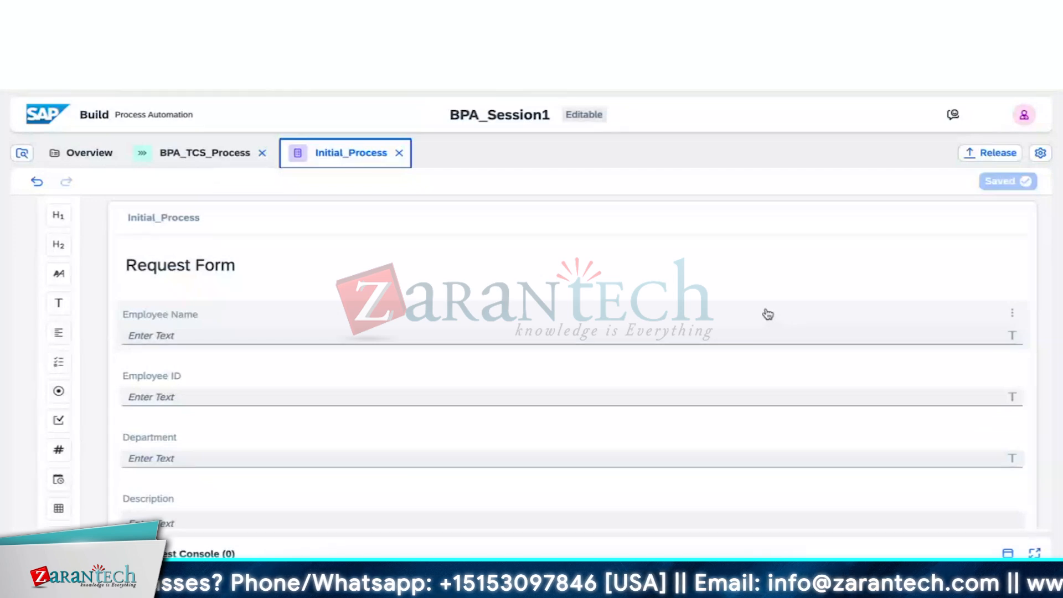
pyautogui.click(767, 313)
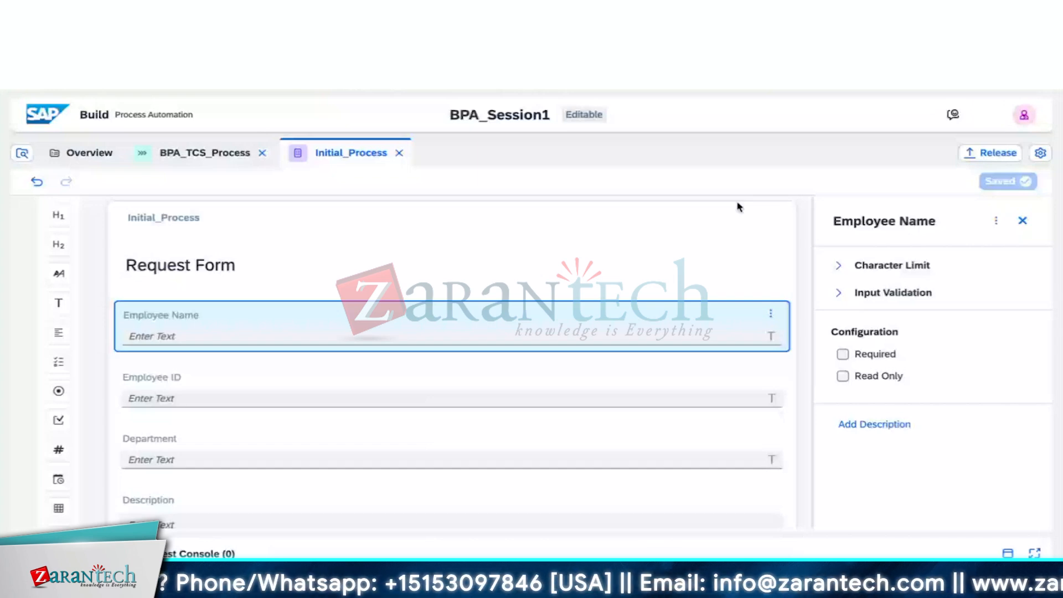
pyautogui.click(838, 266)
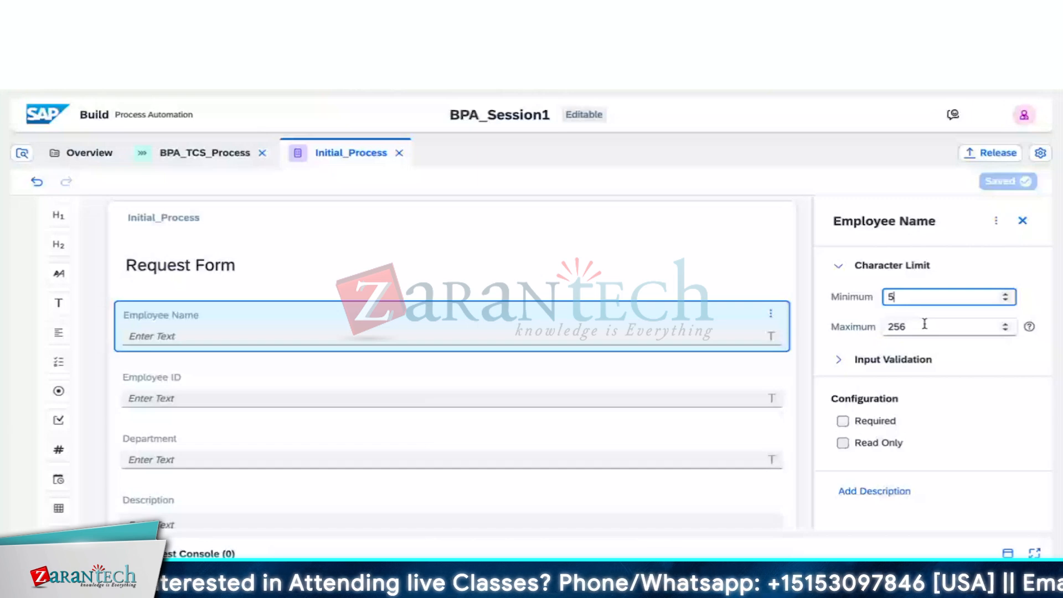
pyautogui.click(842, 266)
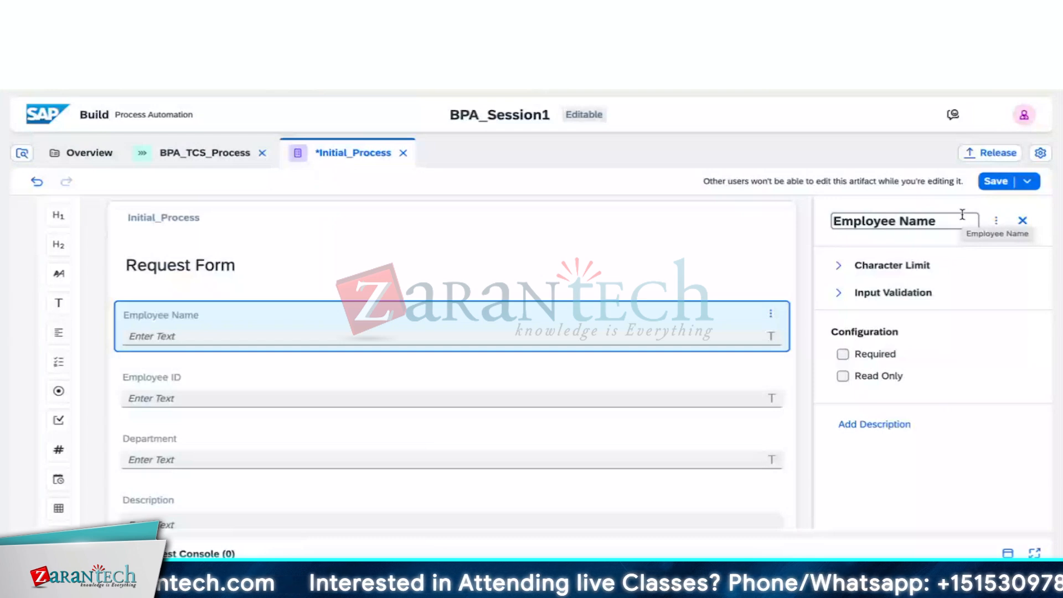
# - Set the Employee Name field's input validation type to Letters and test the regular expression with the text 1
pyautogui.click(856, 294)
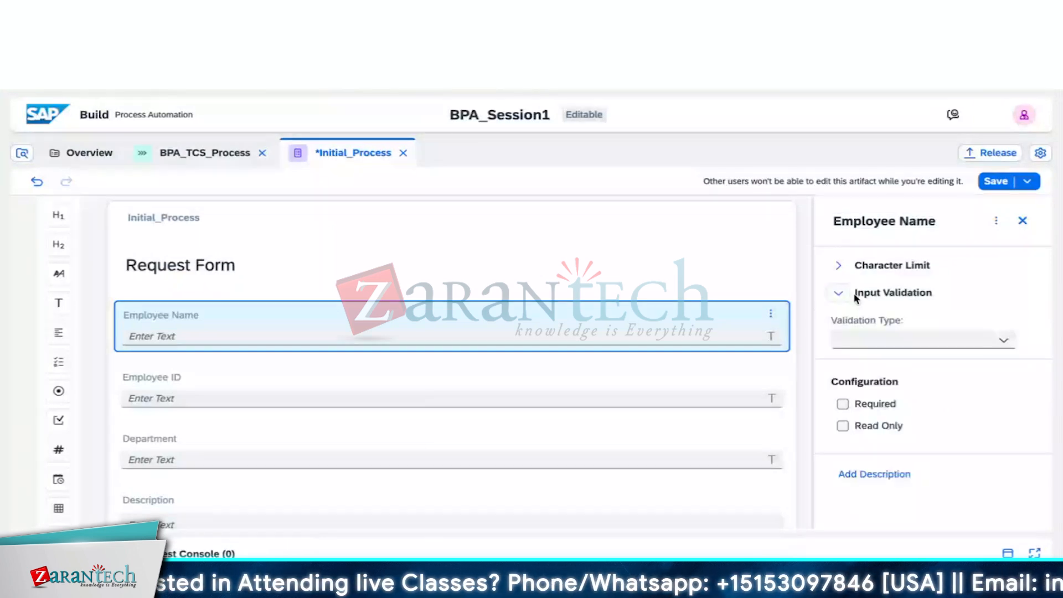
pyautogui.click(893, 340)
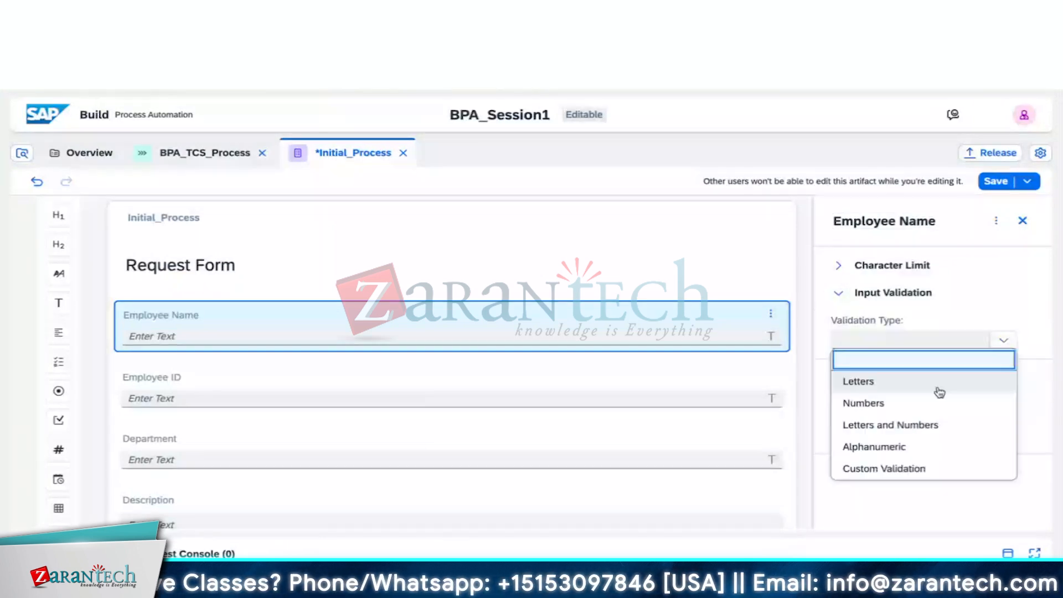
pyautogui.click(940, 392)
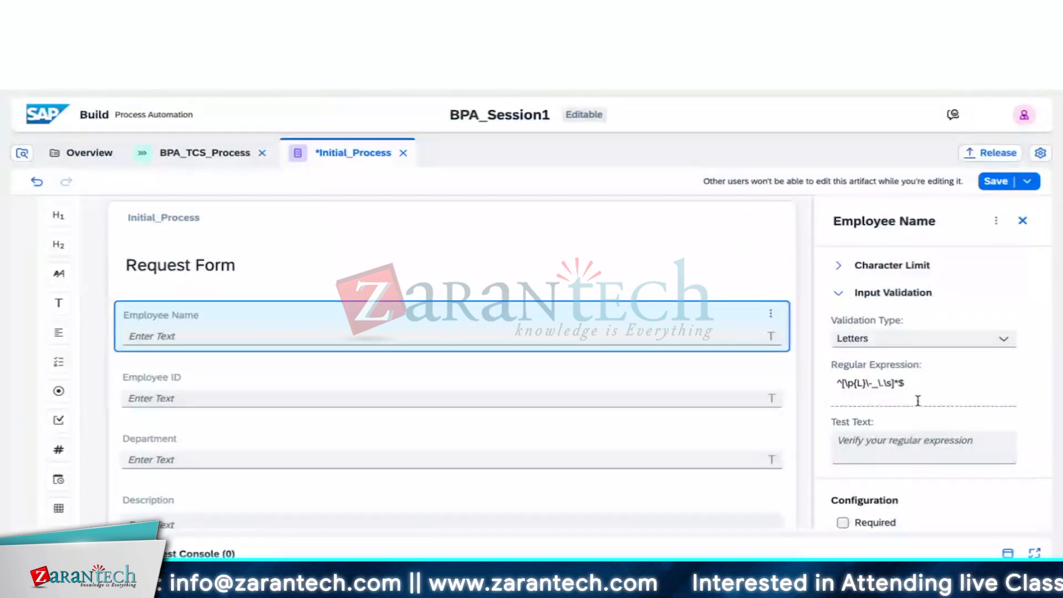
pyautogui.click(917, 445)
pyautogui.write('1')
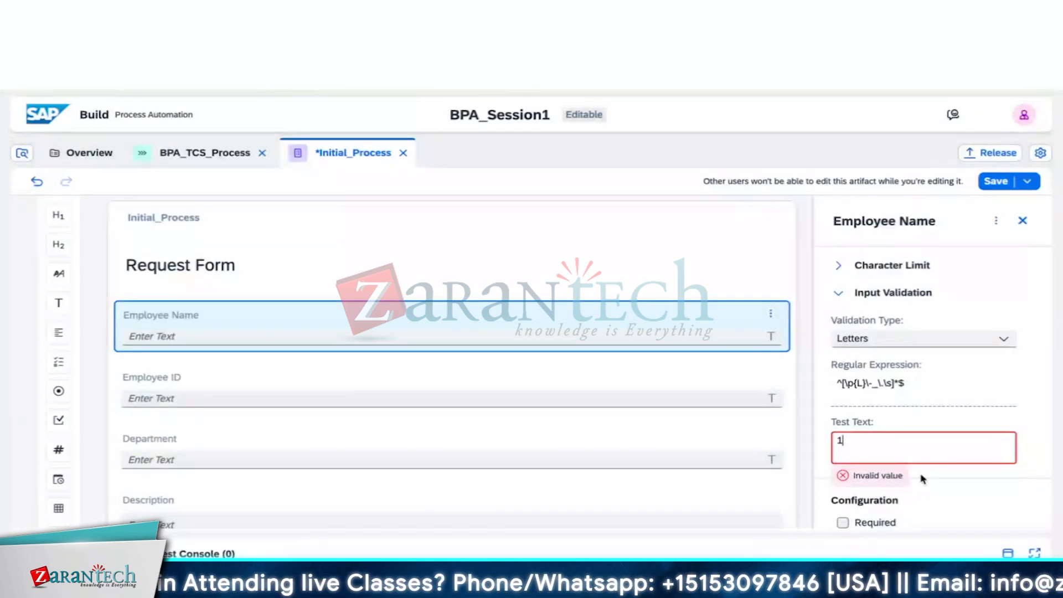
# - Set the Employee Name field's validation type to Alphanumeric, and switch it to Custom Validation with the carried-over expression ^[a-zA-Z0-9]*$
pyautogui.click(1000, 339)
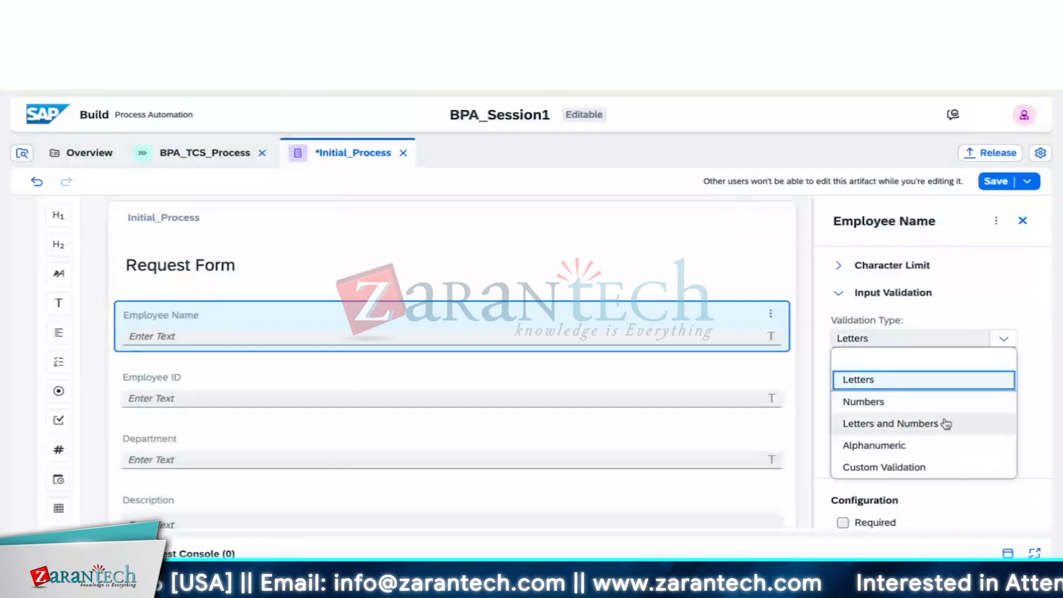
pyautogui.click(942, 449)
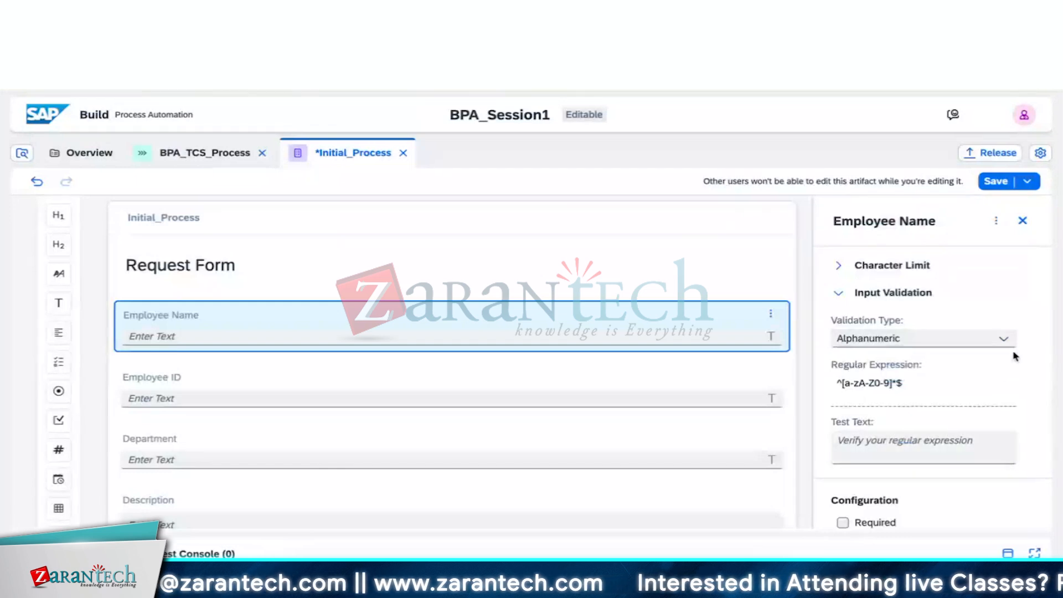
pyautogui.click(1009, 341)
pyautogui.click(926, 468)
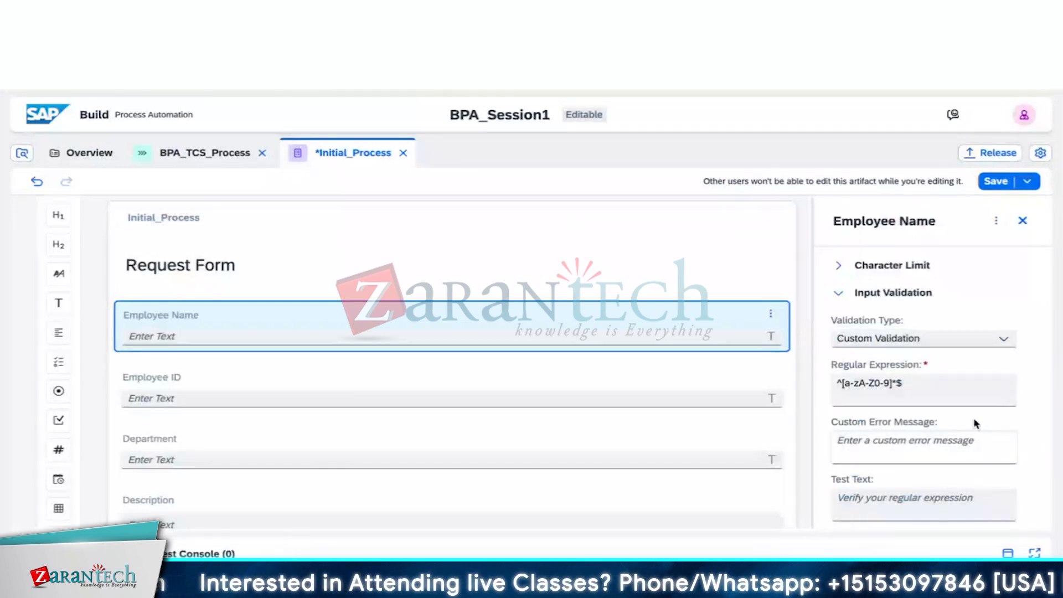
# - Set the custom error message for the Employee Name validation to "Please Enter Valid Input"
pyautogui.click(962, 450)
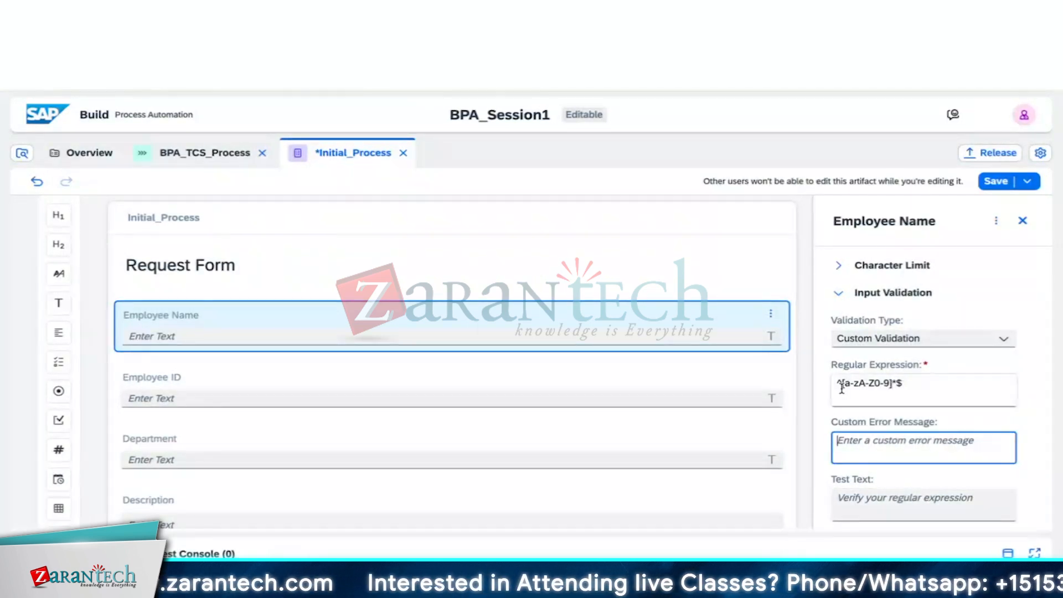
pyautogui.click(895, 383)
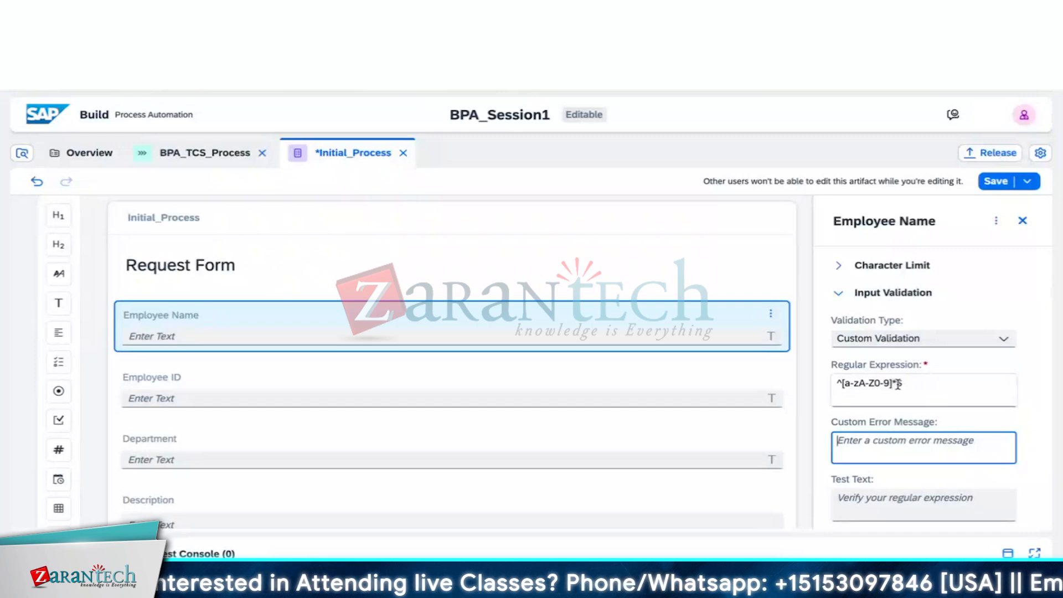
pyautogui.write('*')
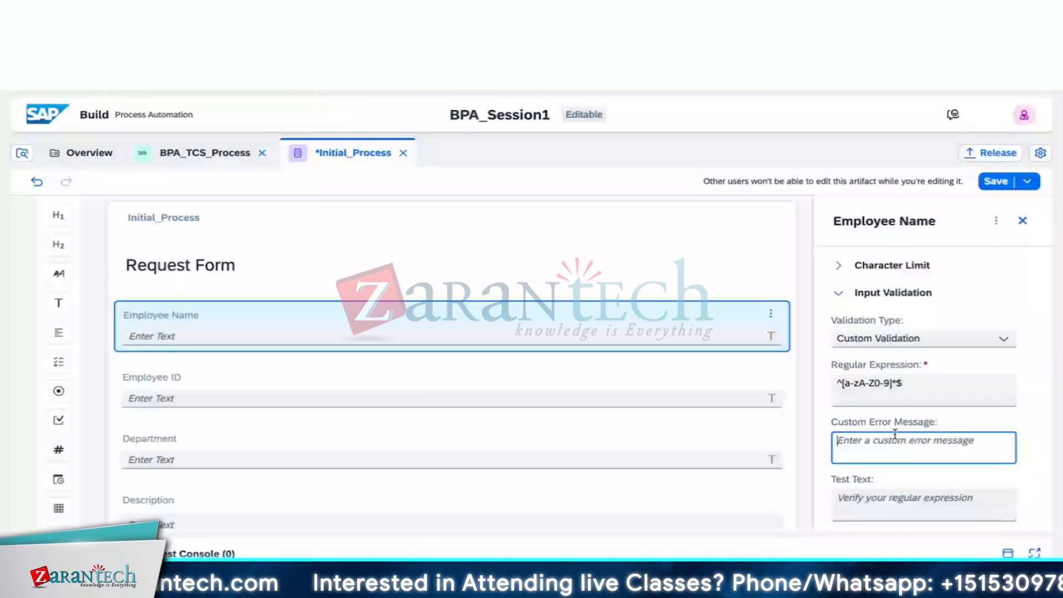
pyautogui.write('Please')
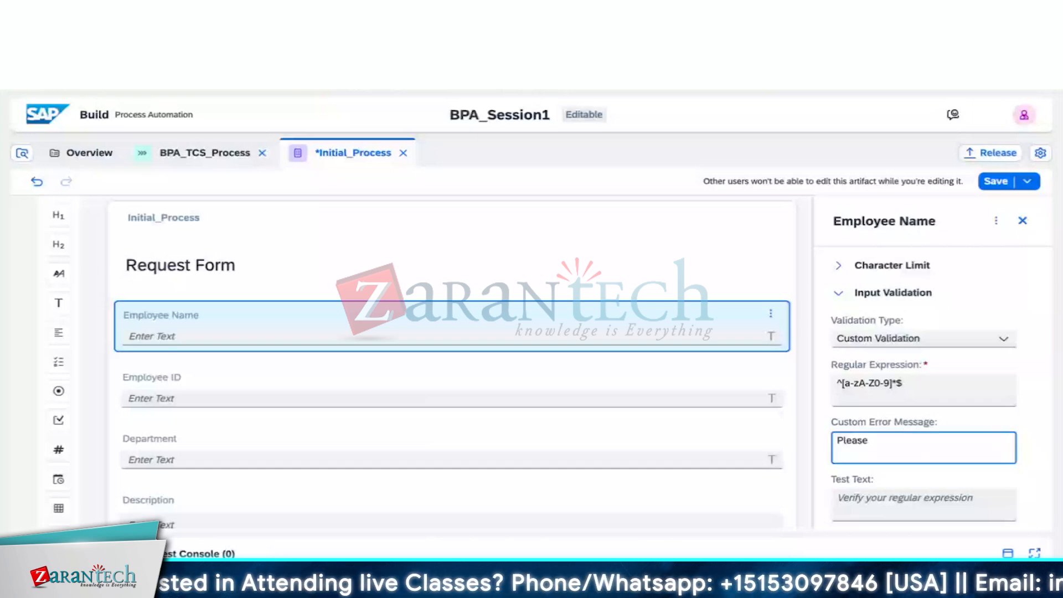
pyautogui.write(' Enter Valid ')
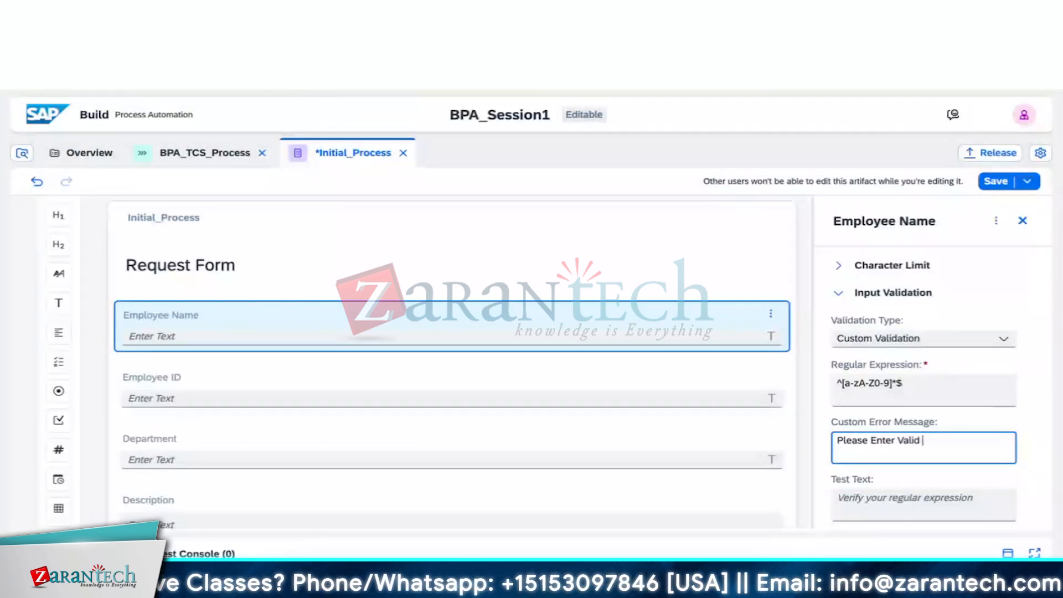
pyautogui.write('Input')
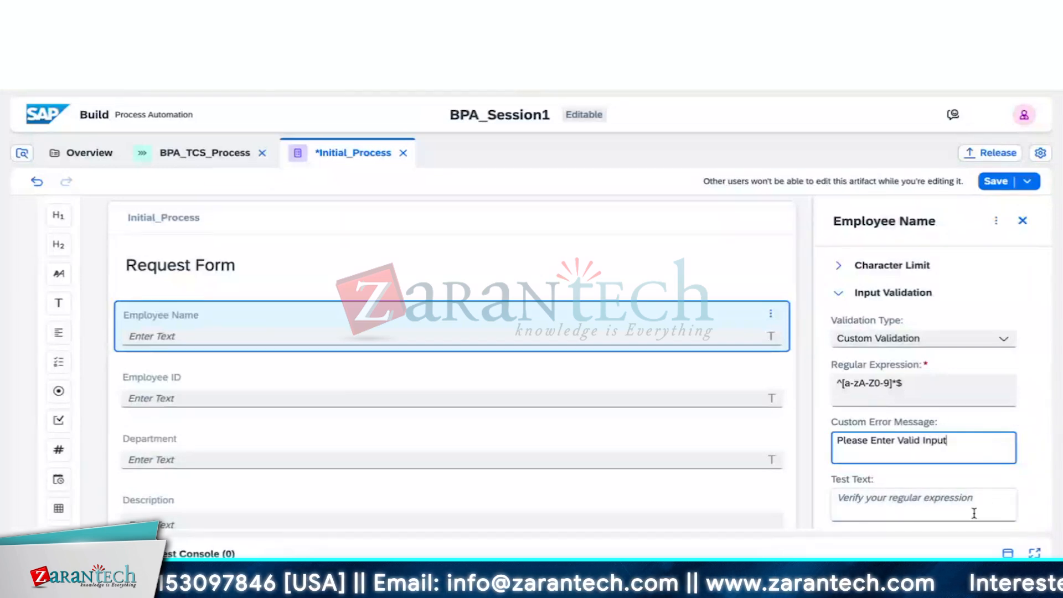
# - Test the custom regular expression with the text # and clear the test text
pyautogui.click(929, 507)
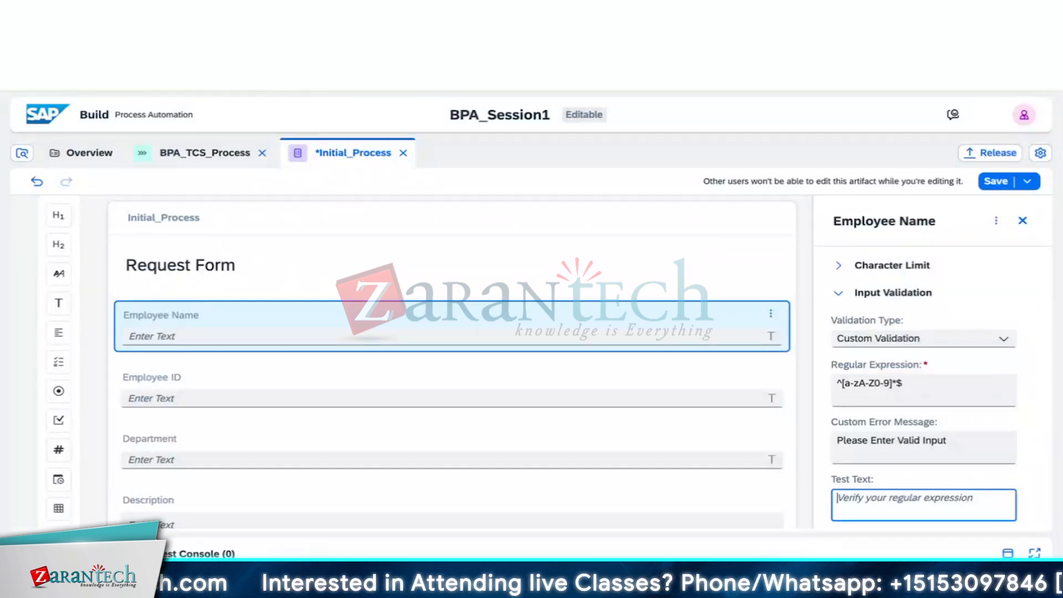
pyautogui.write('#')
pyautogui.scroll(-2, 937, 493)
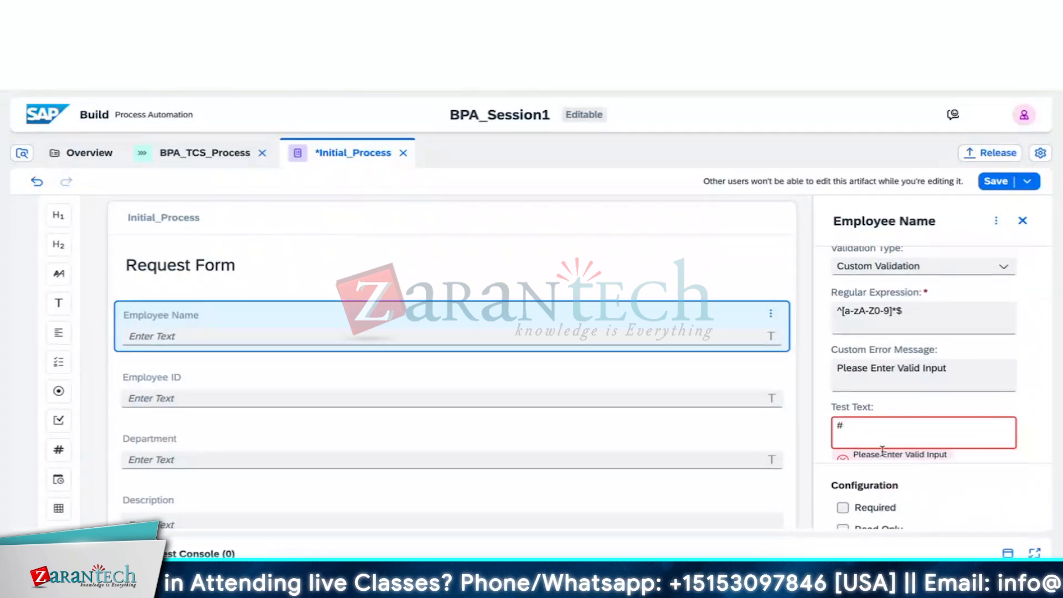
pyautogui.scroll(-1, 966, 454)
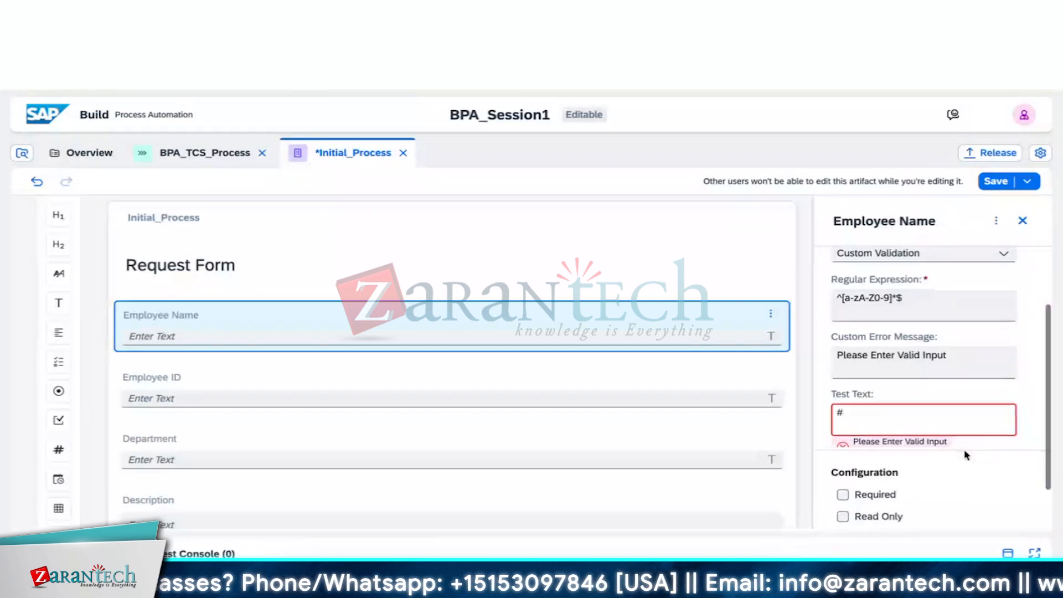
pyautogui.press('BackSpace')
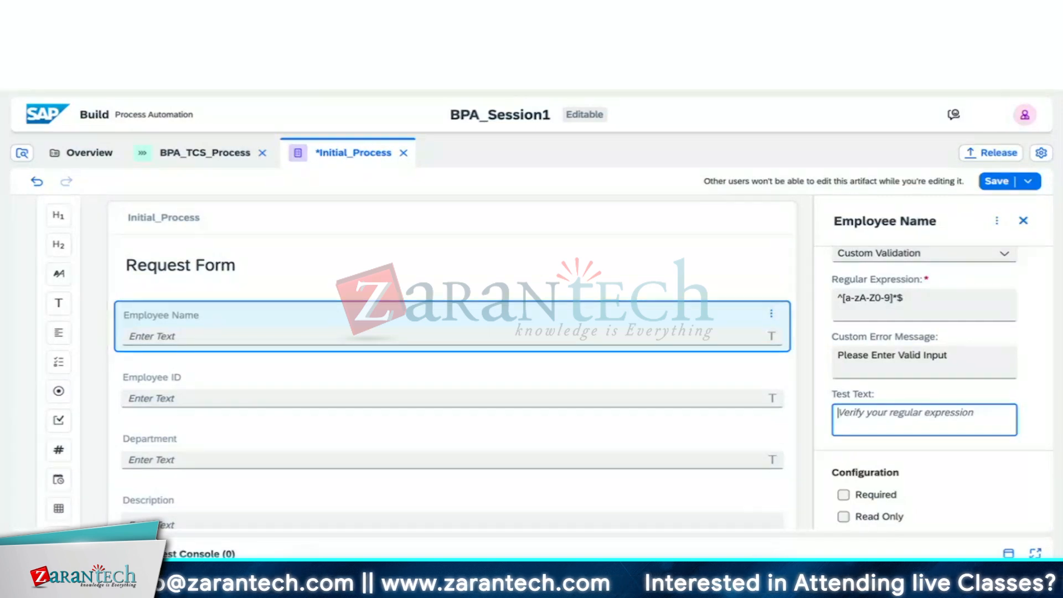
# - Collapse the Employee Name field's input validation settings and mark the field as required
pyautogui.click(1044, 388)
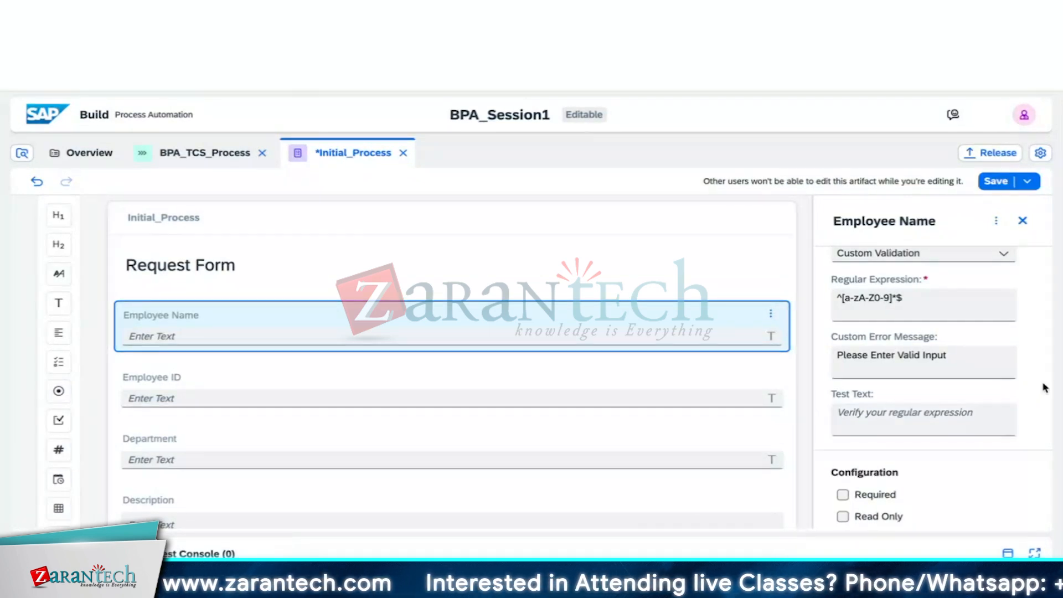
pyautogui.scroll(3, 941, 360)
pyautogui.click(835, 292)
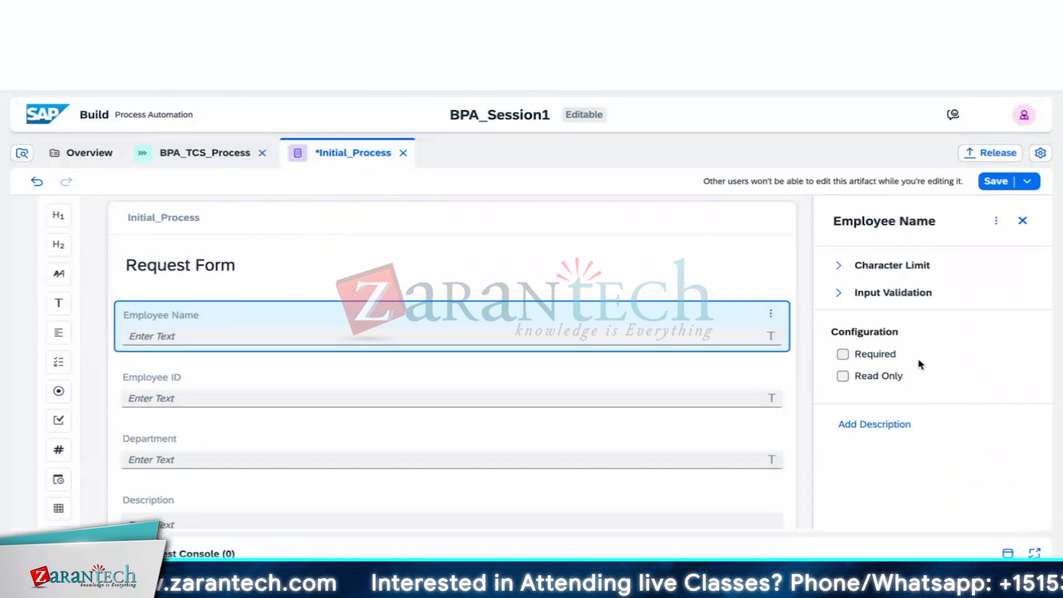
pyautogui.click(843, 355)
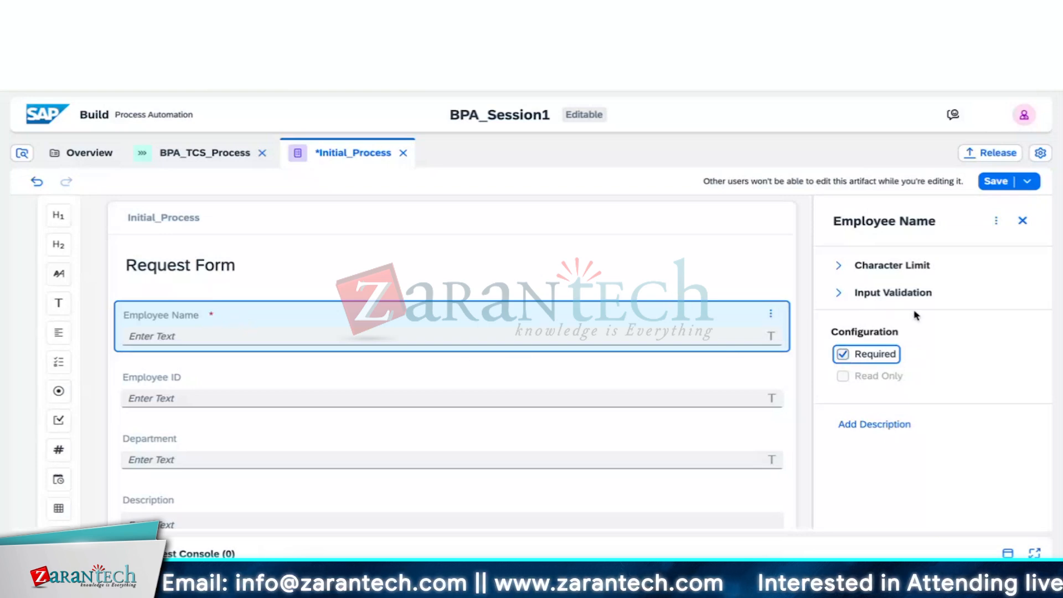
# - Try the description "Please Enter Employee Name" on the Employee Name field, and remove the description
pyautogui.click(886, 425)
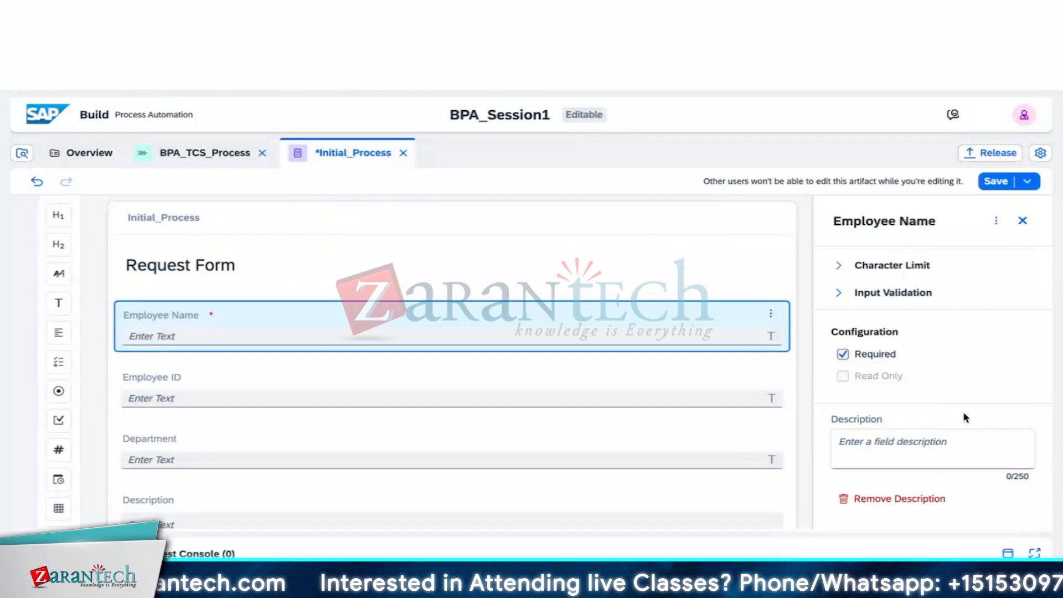
pyautogui.click(931, 443)
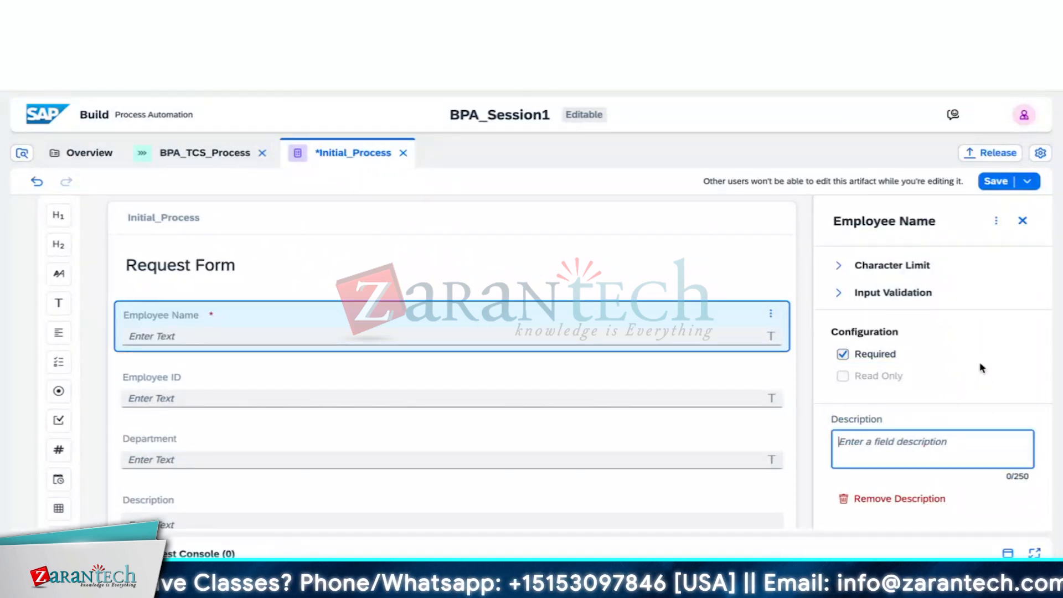
pyautogui.write('Please ')
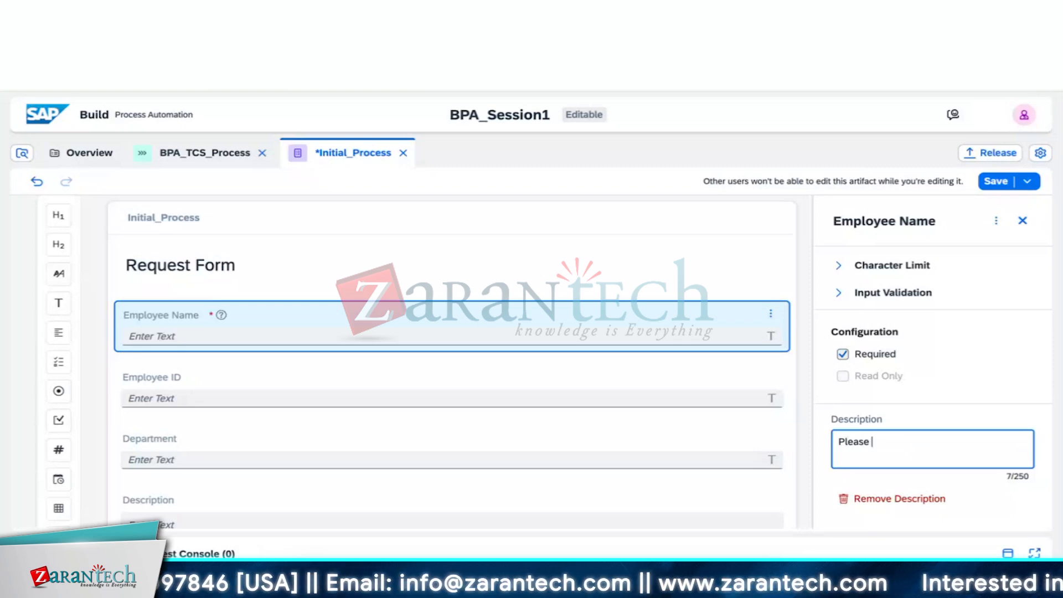
pyautogui.write('Ente')
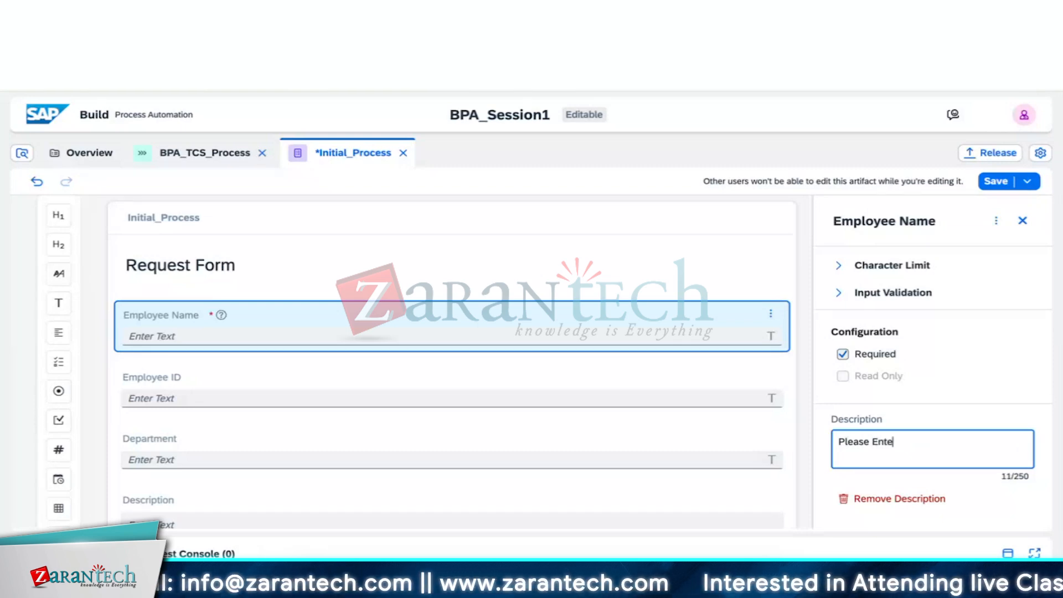
pyautogui.write('r ')
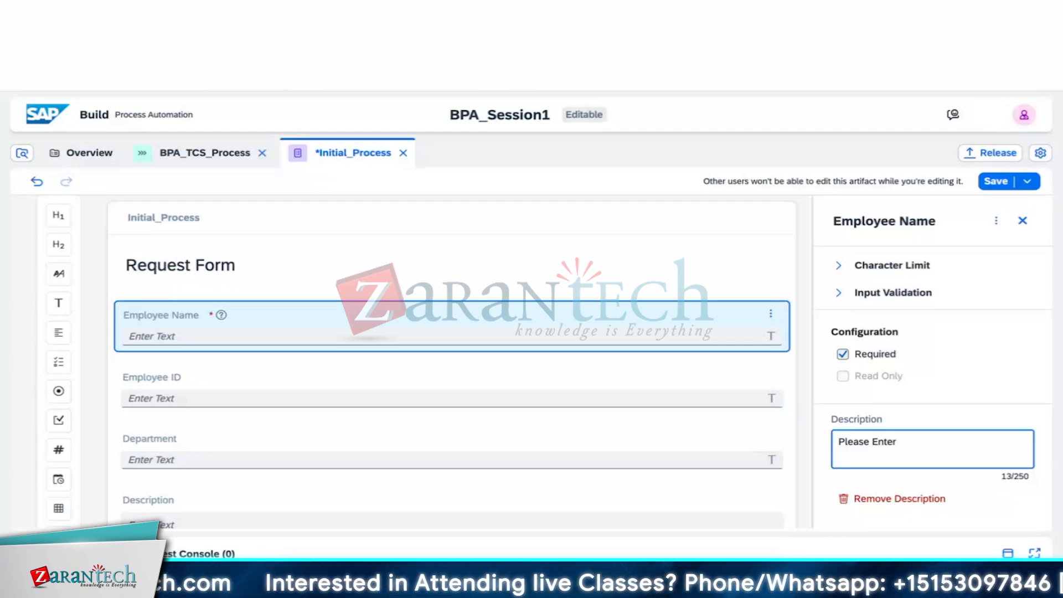
pyautogui.write('x')
pyautogui.press('BackSpace')
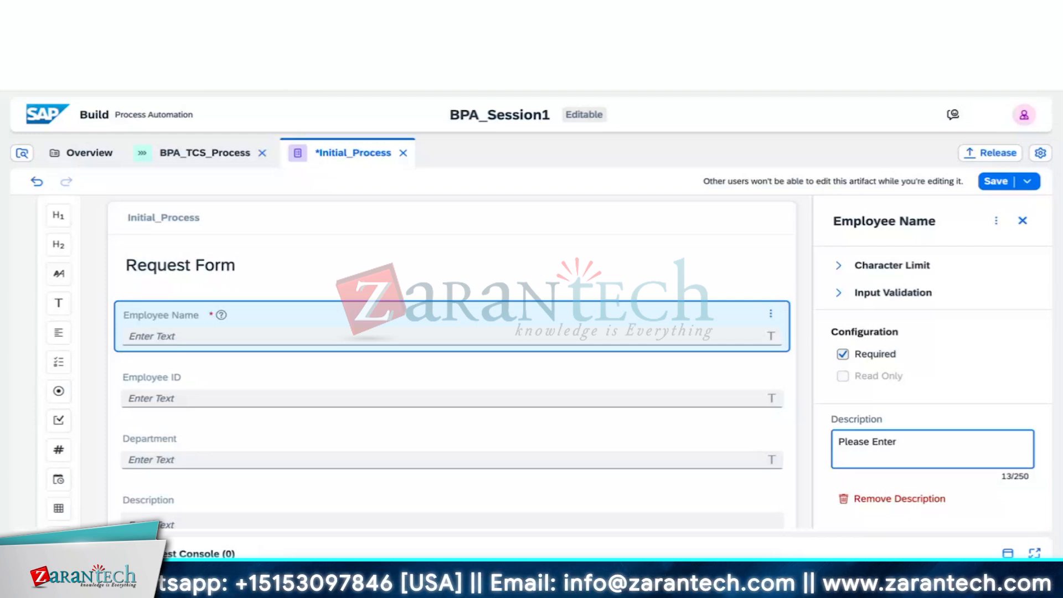
pyautogui.write('Emp')
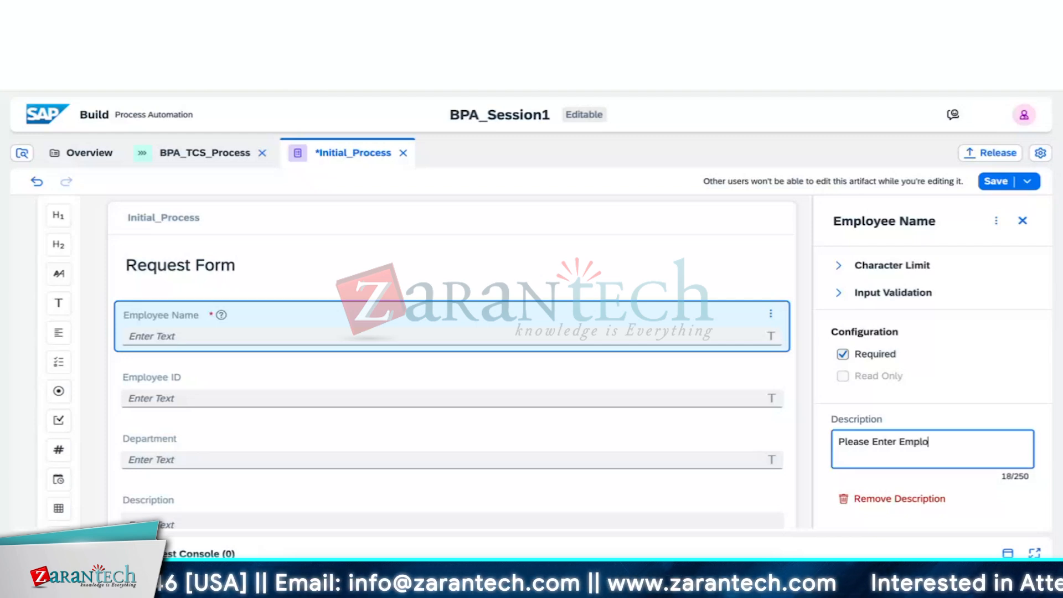
pyautogui.write('loyee Name')
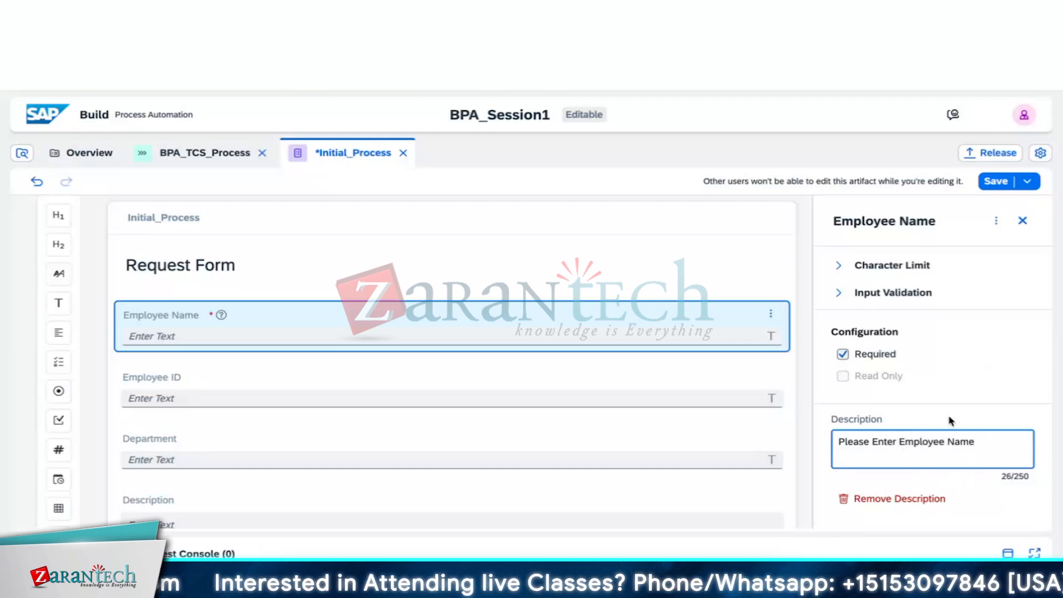
pyautogui.click(993, 525)
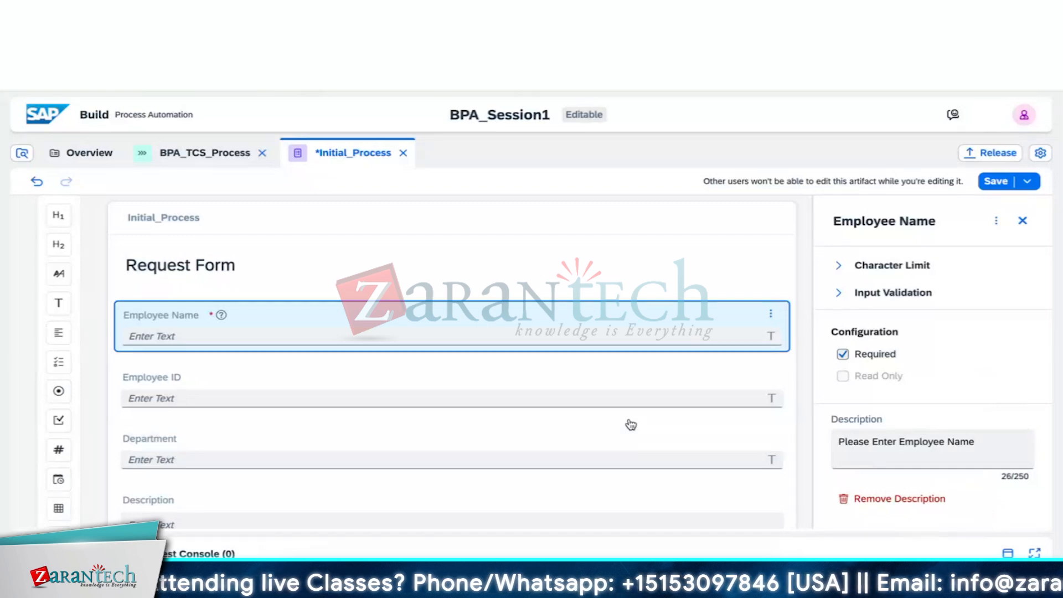
pyautogui.moveTo(223, 316)
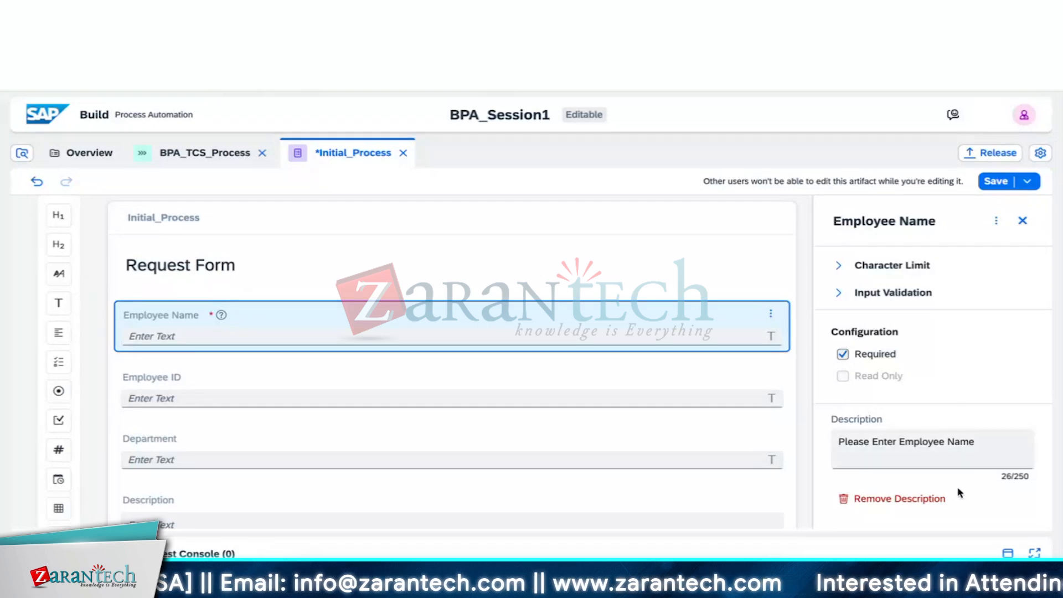
pyautogui.click(913, 503)
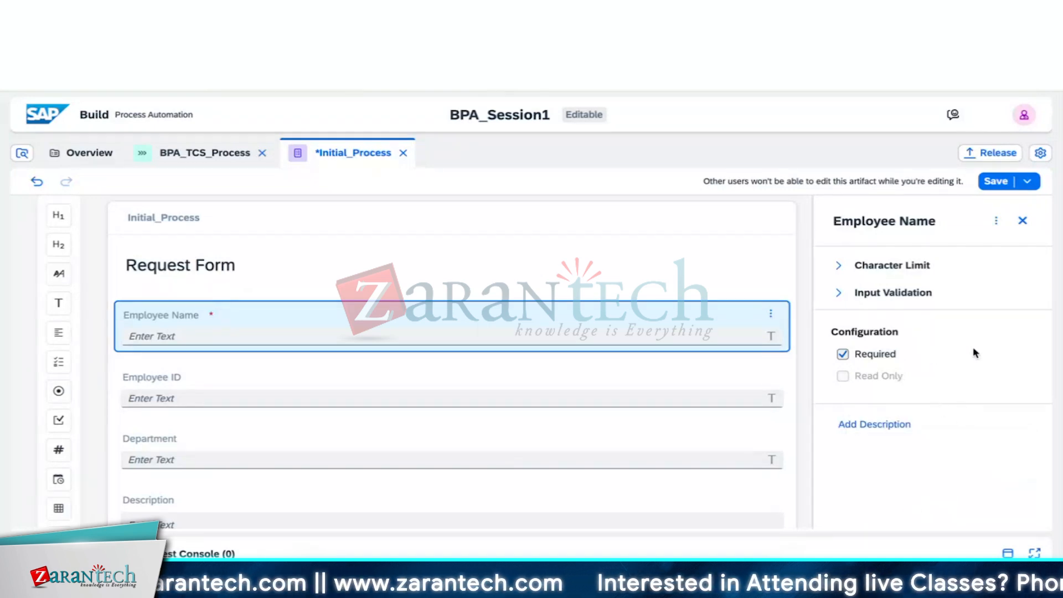
# - Mark the Employee ID and Department fields of the request form as required
pyautogui.scroll(-2, 629, 306)
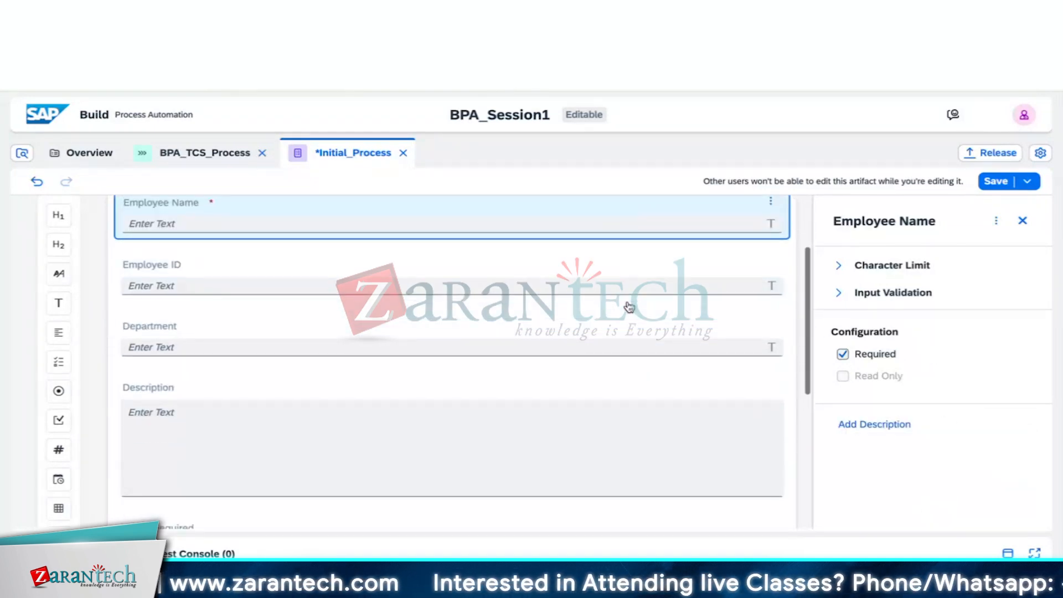
pyautogui.click(669, 267)
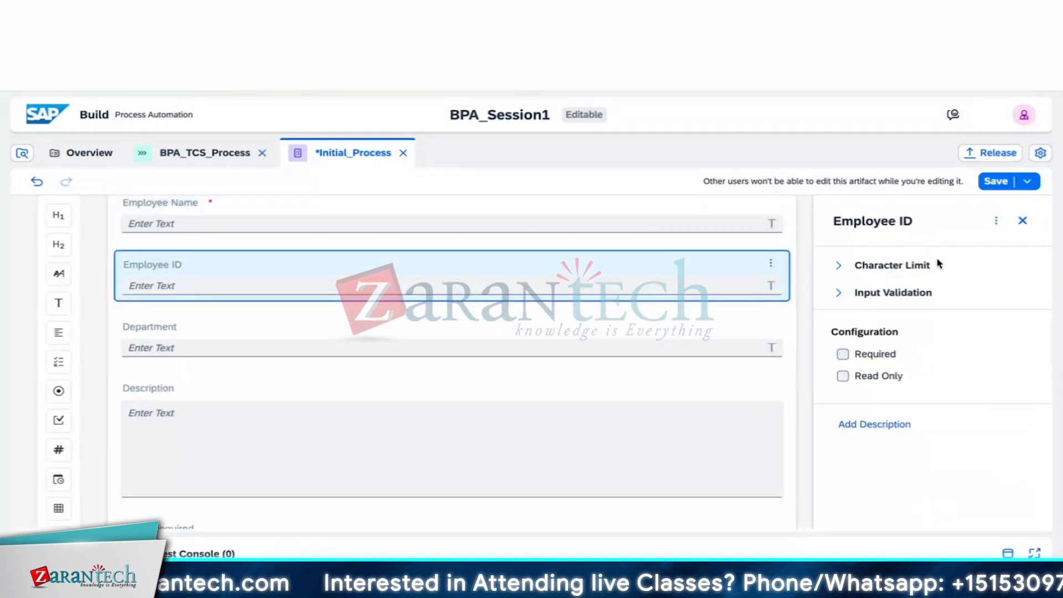
pyautogui.click(842, 353)
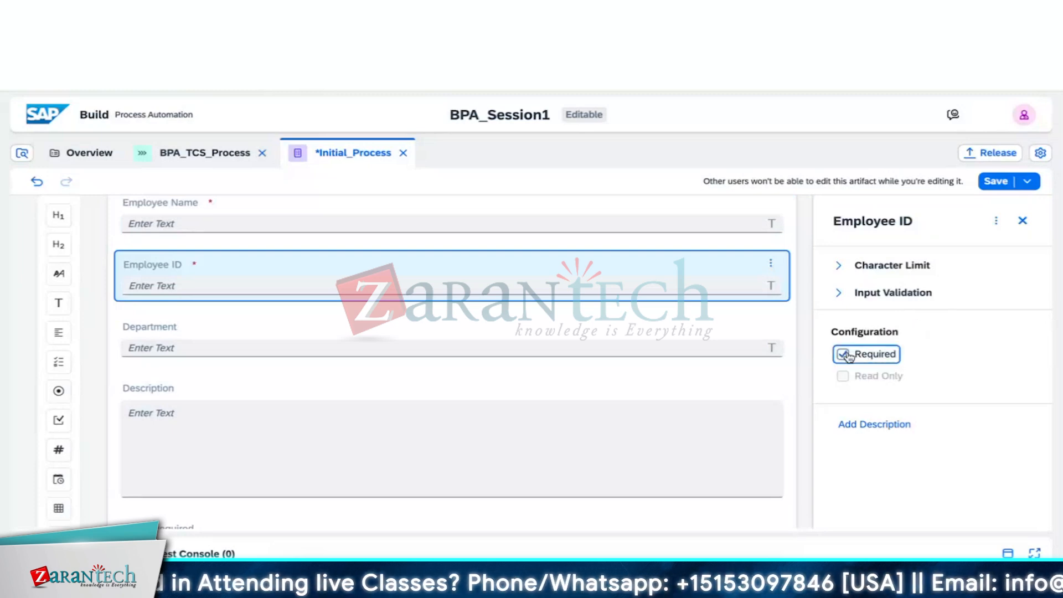
pyautogui.click(662, 329)
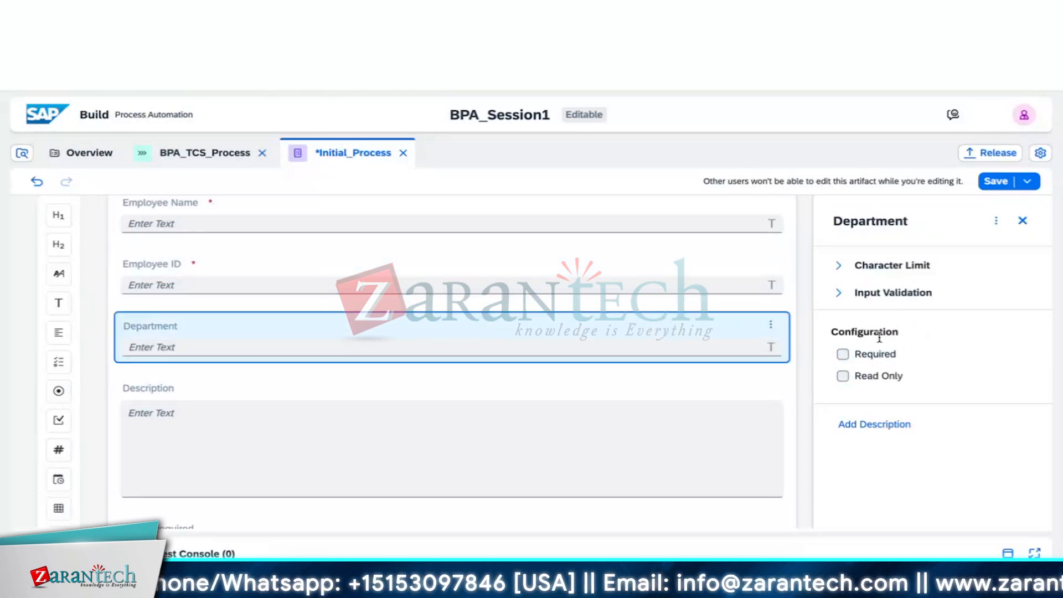
pyautogui.click(842, 354)
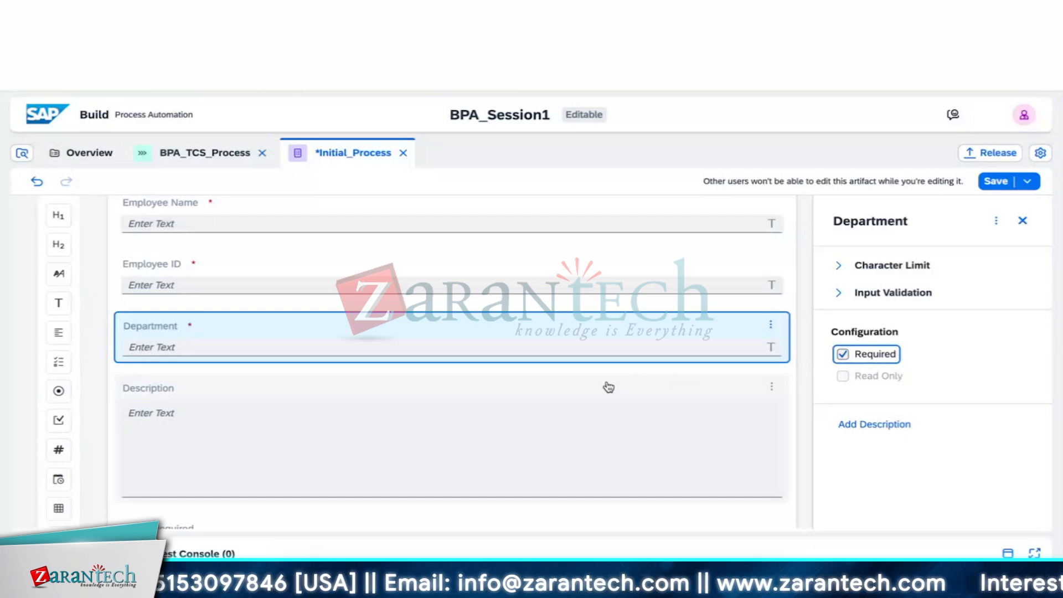
# - Mark the Hours Required number field of the request form as required
pyautogui.scroll(-3, 608, 387)
pyautogui.click(698, 379)
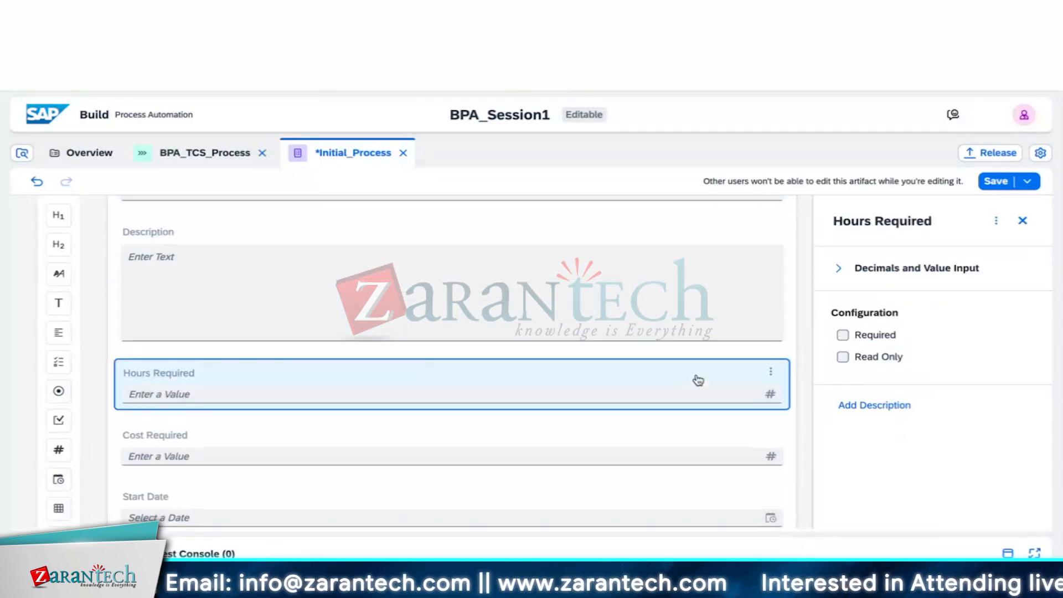
pyautogui.click(843, 335)
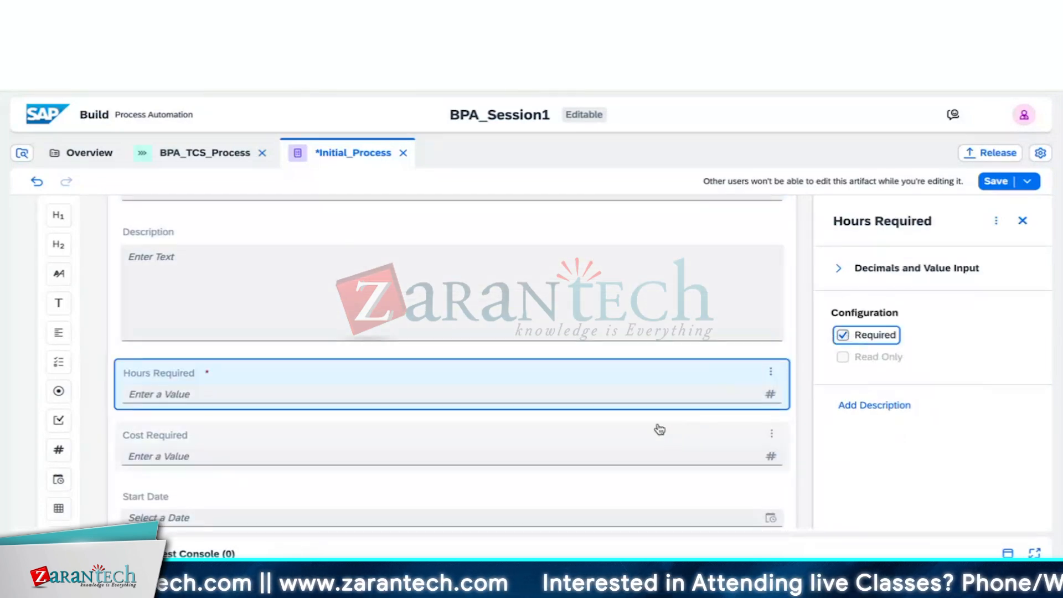
pyautogui.scroll(-1, 648, 430)
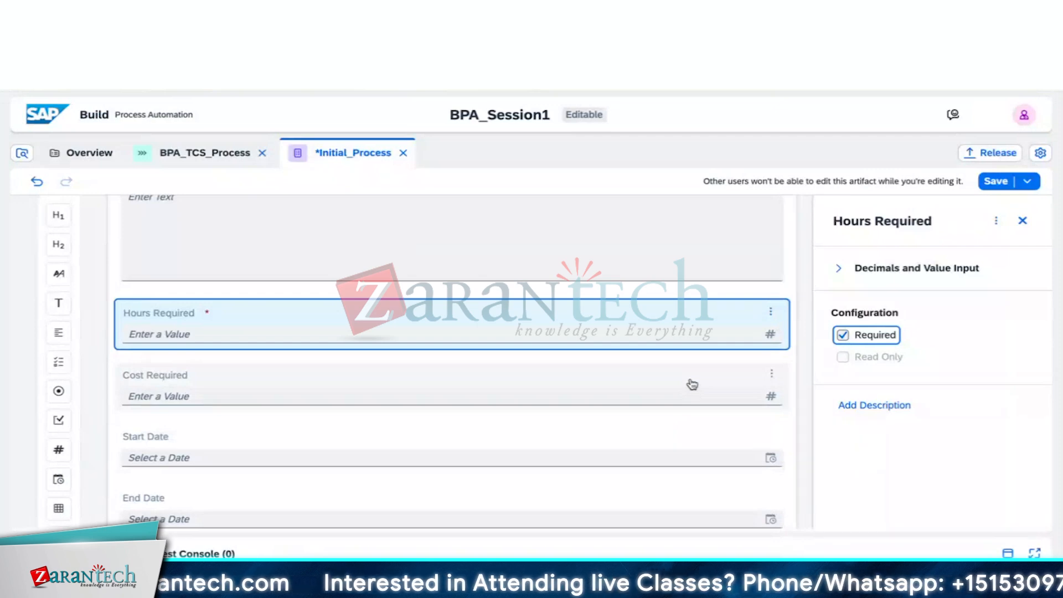
# - Mark the Cost Required number field of the request form as required
pyautogui.click(692, 384)
pyautogui.click(847, 336)
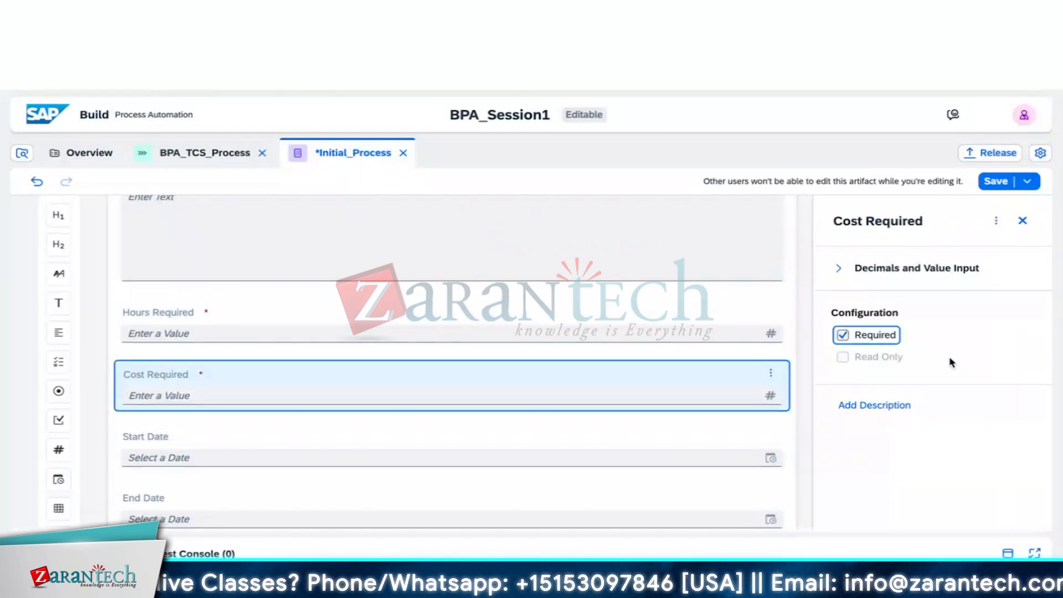
# - Try a custom title for the request form's submit button, discard it to restore the Submit title, and close the button settings
pyautogui.scroll(-2, 590, 439)
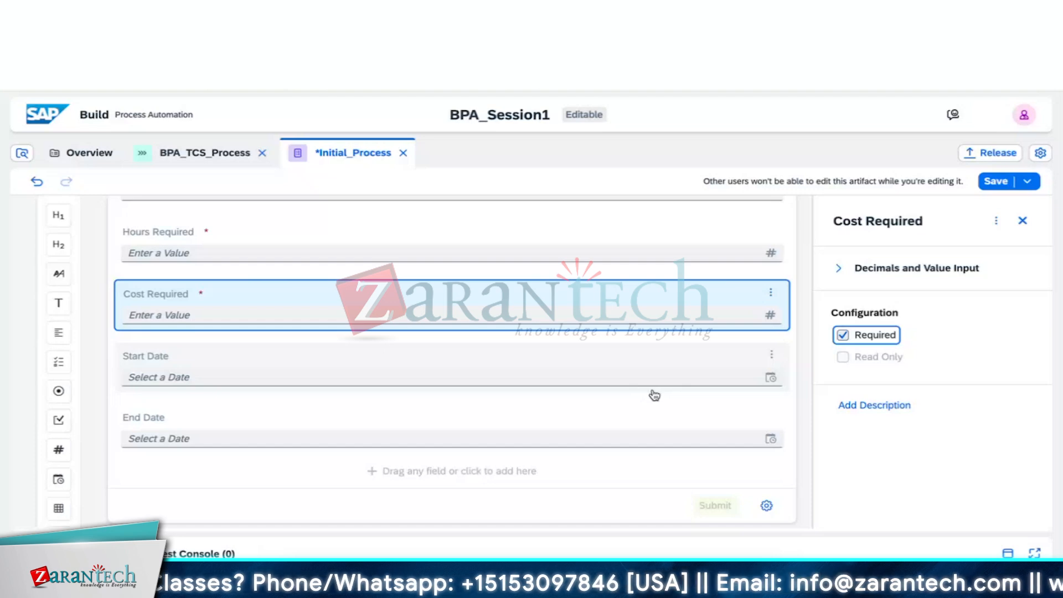
pyautogui.click(767, 506)
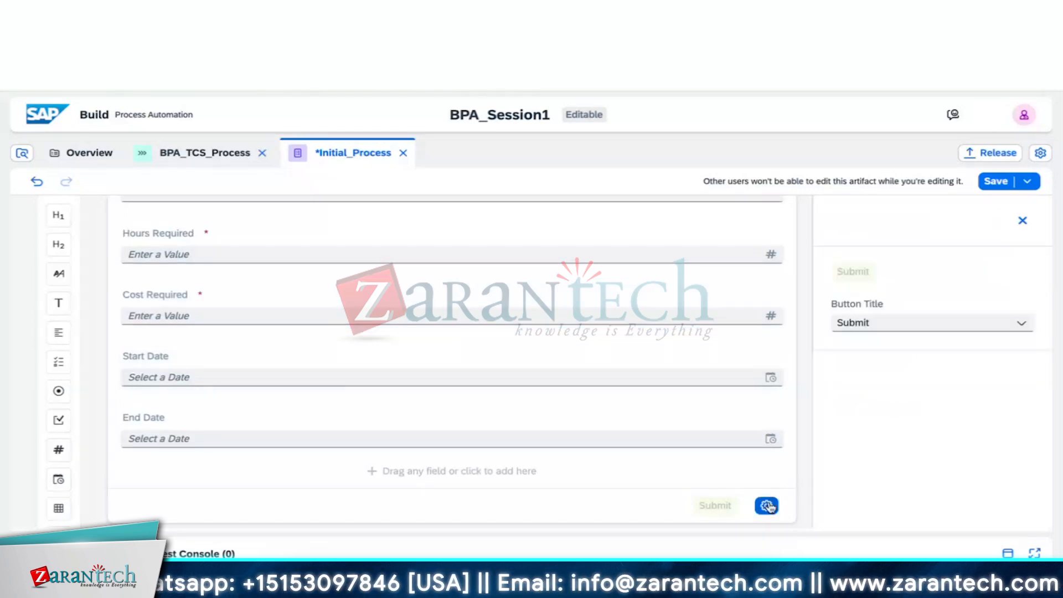
pyautogui.click(1021, 324)
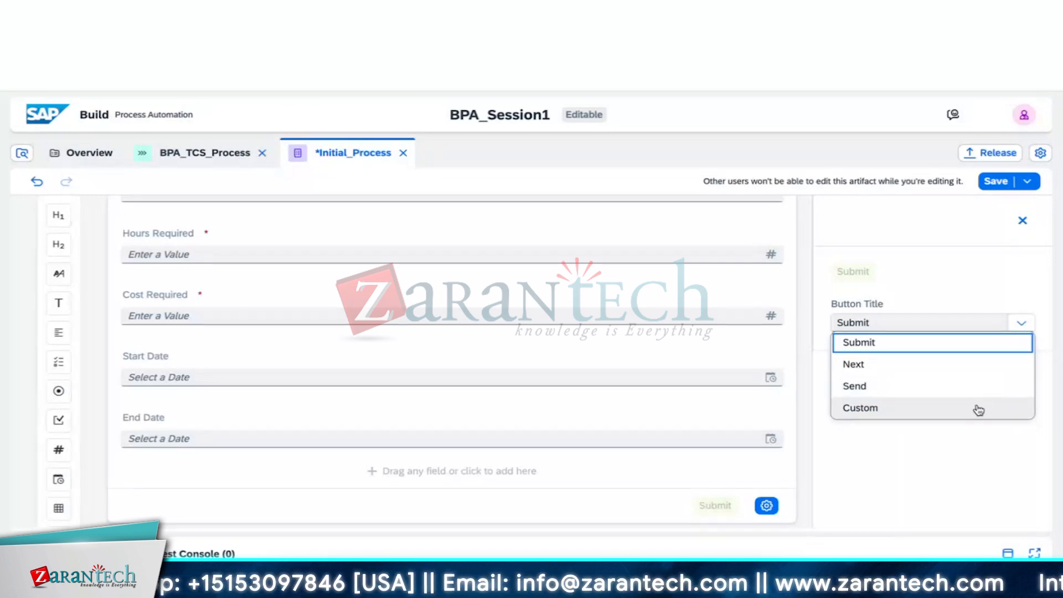
pyautogui.click(978, 410)
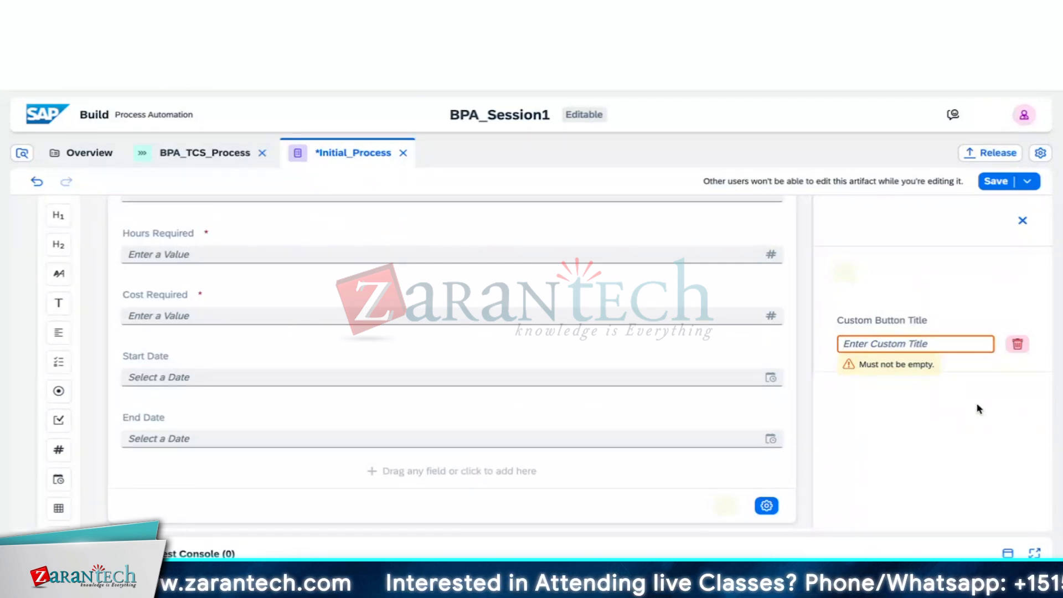
pyautogui.click(1018, 344)
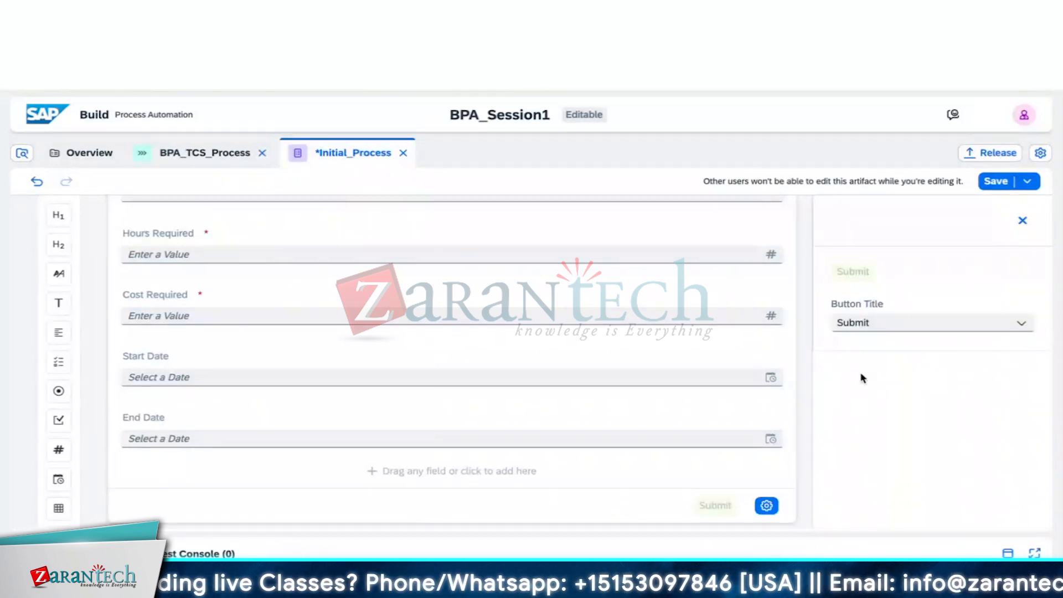
pyautogui.click(1022, 221)
# - Save the Initial_Process request form
pyautogui.scroll(10, 714, 374)
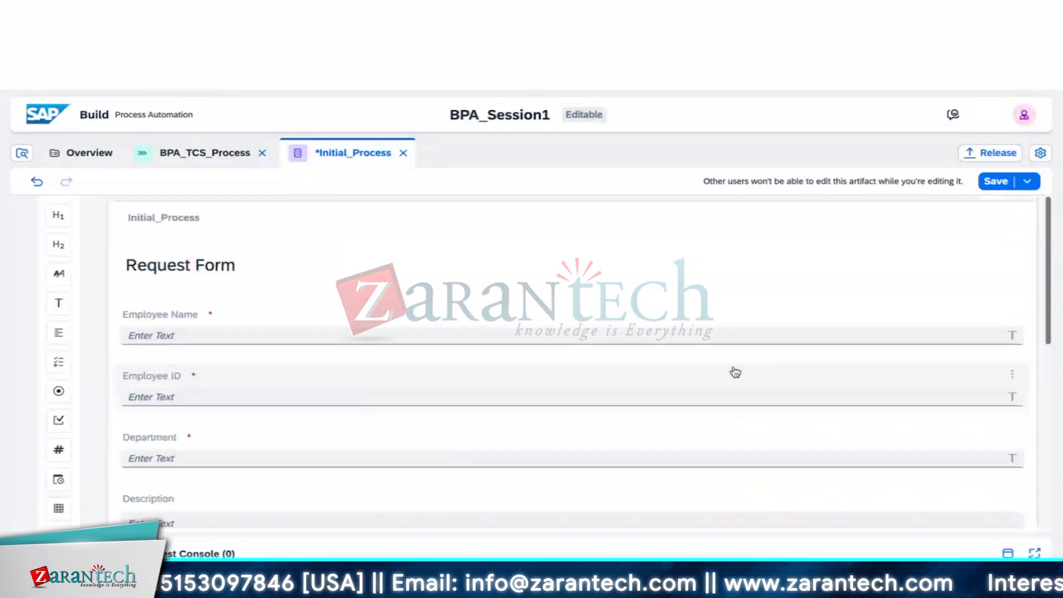
pyautogui.click(994, 183)
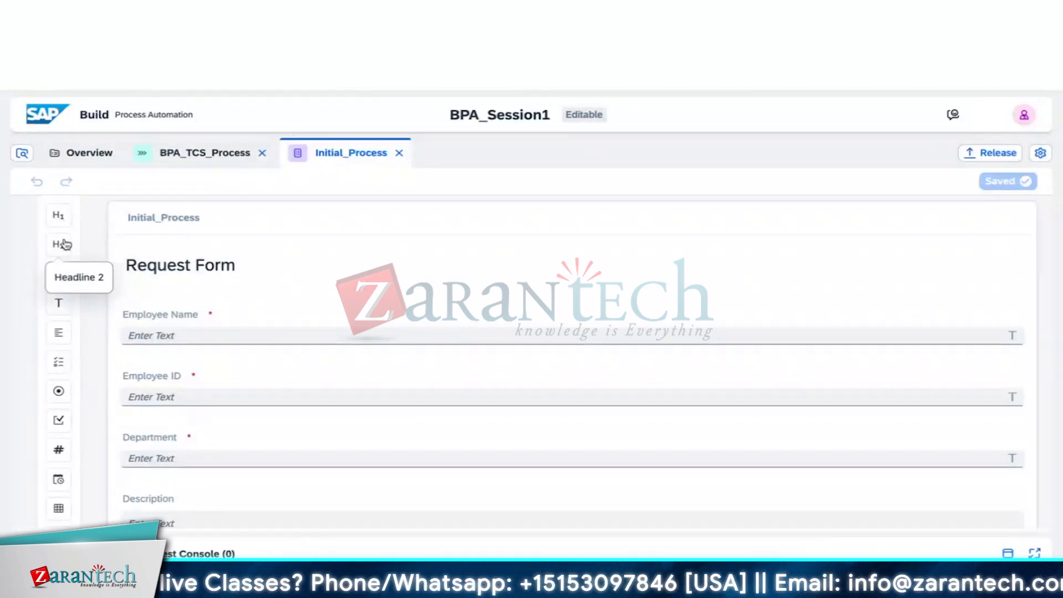
# - In the BPA_TCS_Process process, insert a Condition control between the Initial_Process trigger and the End step
pyautogui.click(202, 155)
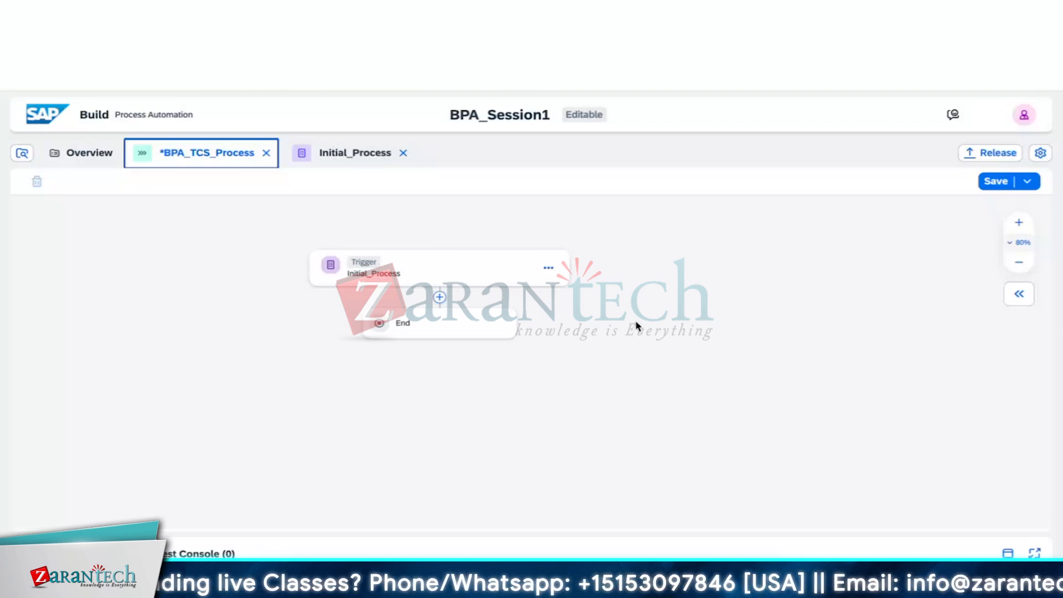
pyautogui.click(440, 299)
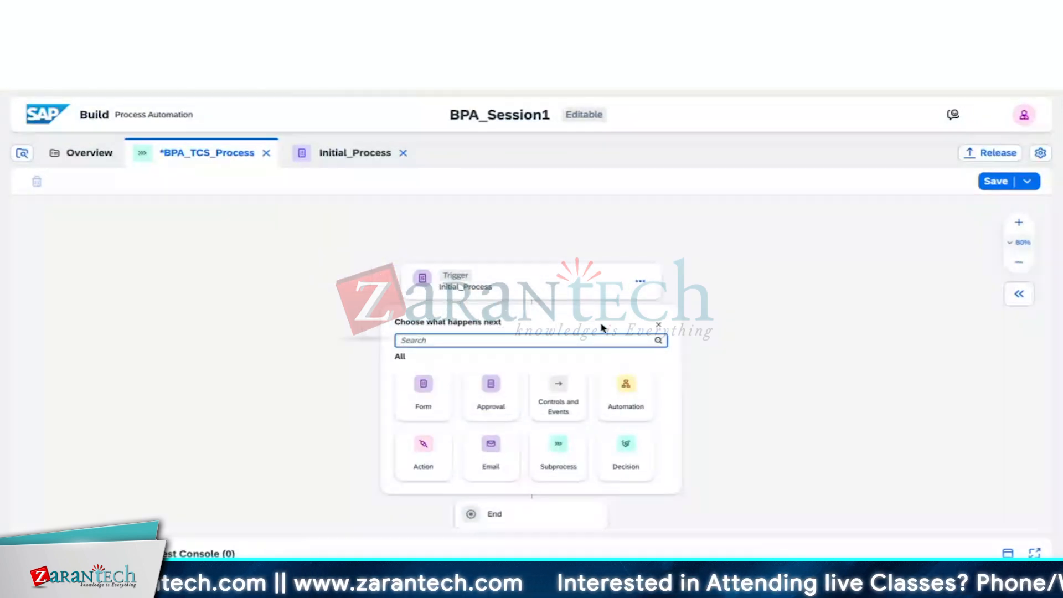
pyautogui.click(565, 410)
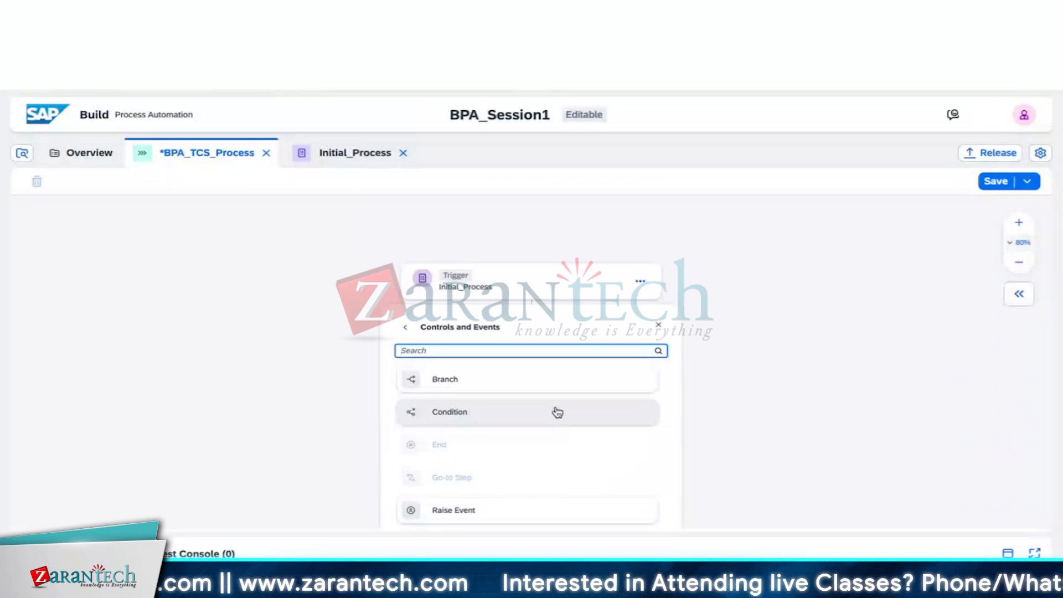
pyautogui.click(543, 419)
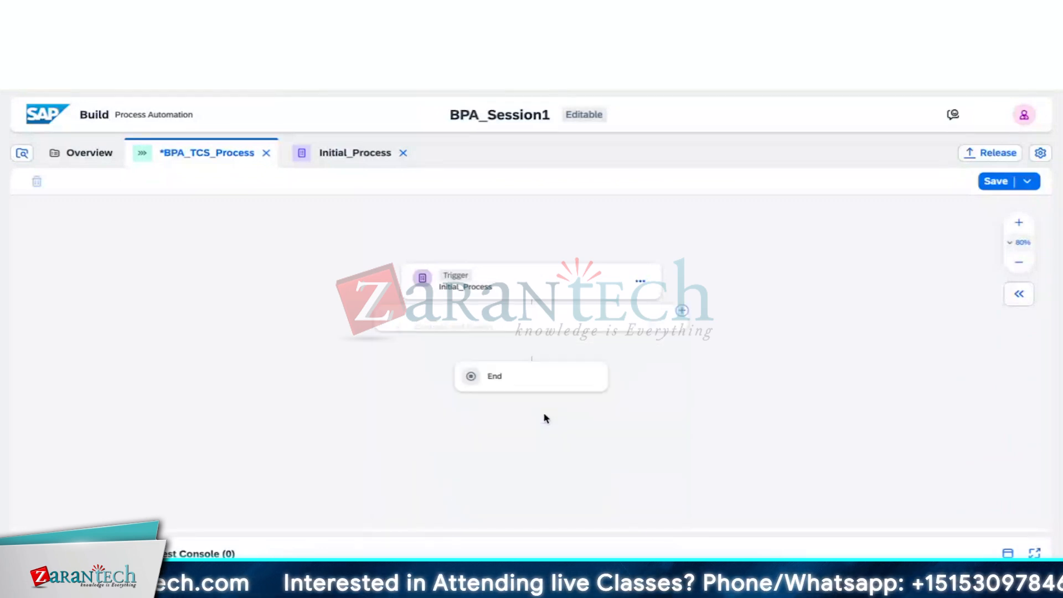
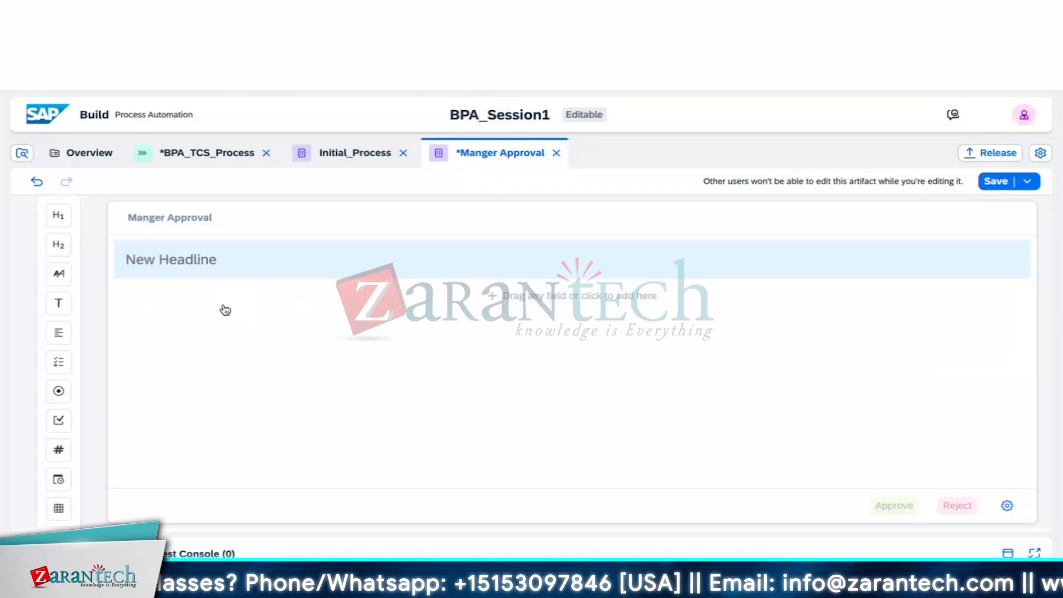
# - Set the headline of the Manger Approval form to "Approval Form Based on Condition"
pyautogui.write('Approval')
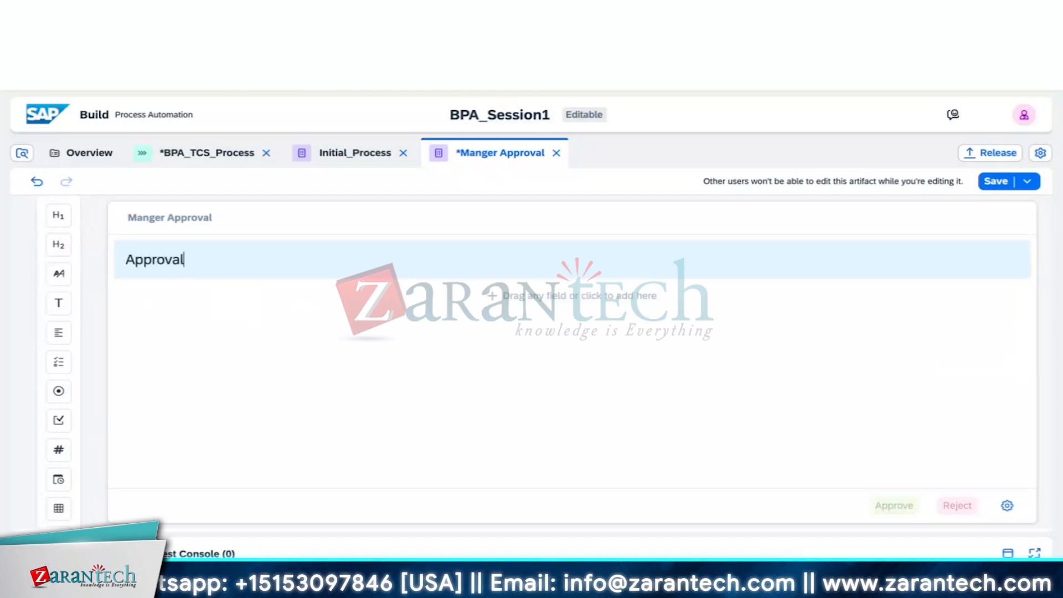
pyautogui.write(' For')
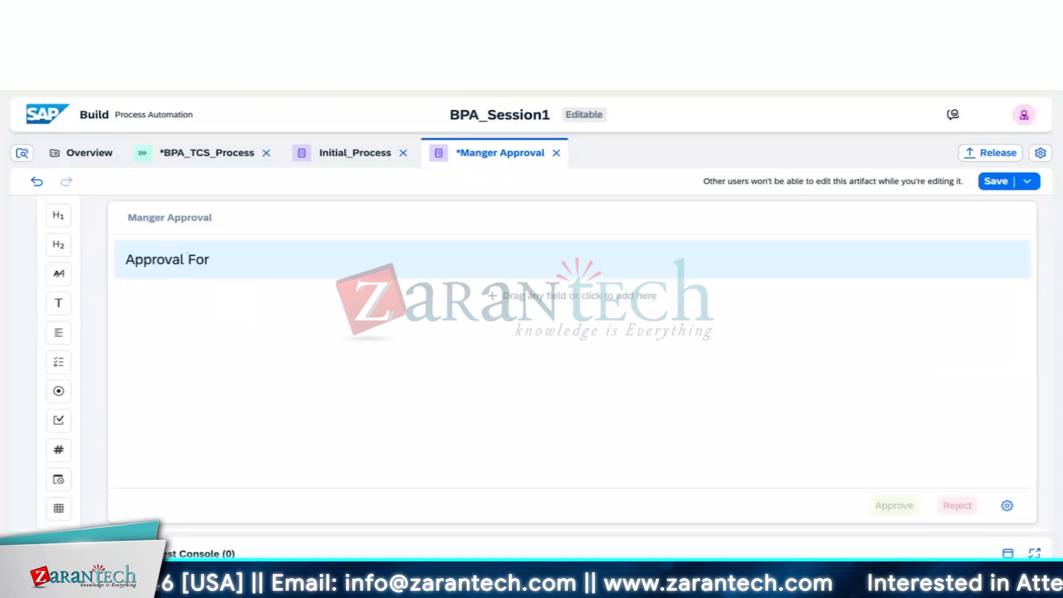
pyautogui.write('m')
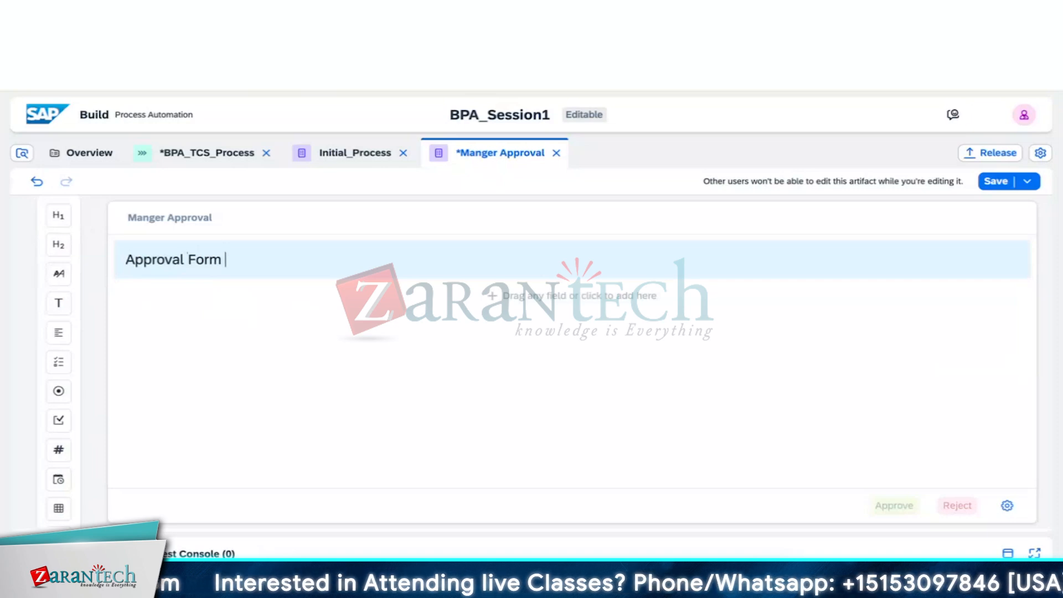
pyautogui.write('based')
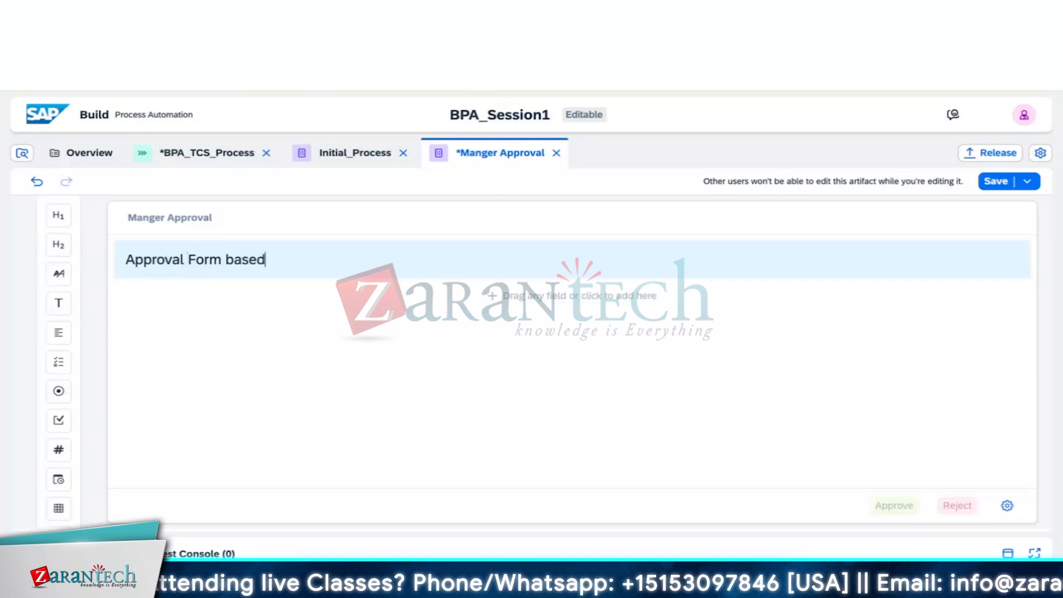
pyautogui.press('BackSpace')
pyautogui.press('BackSpace')
pyautogui.press('BackSpace')
pyautogui.press('BackSpace')
pyautogui.press('BackSpace')
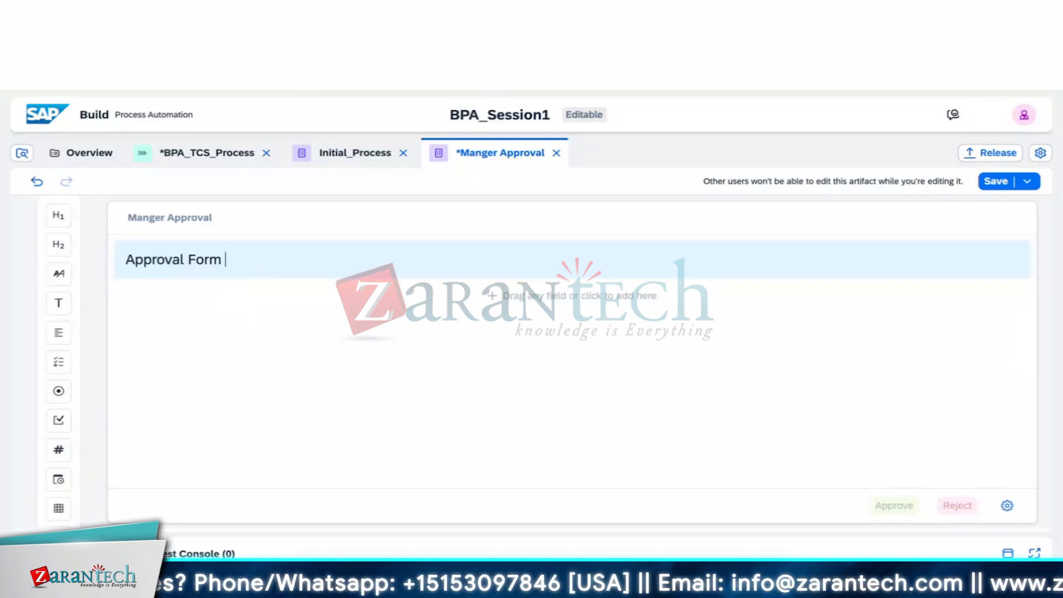
pyautogui.write('Based')
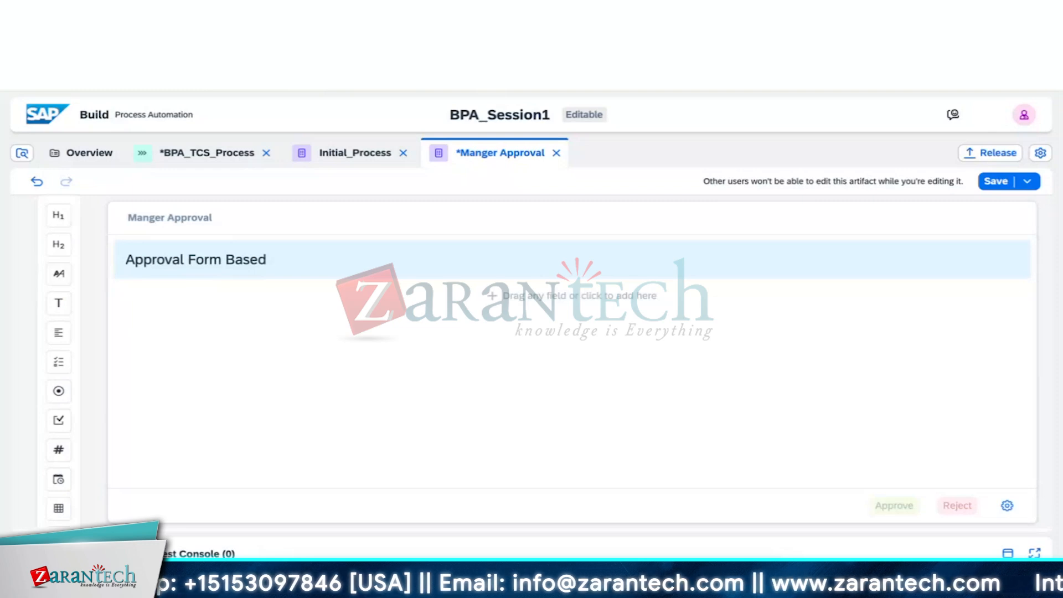
pyautogui.write(' on Cond')
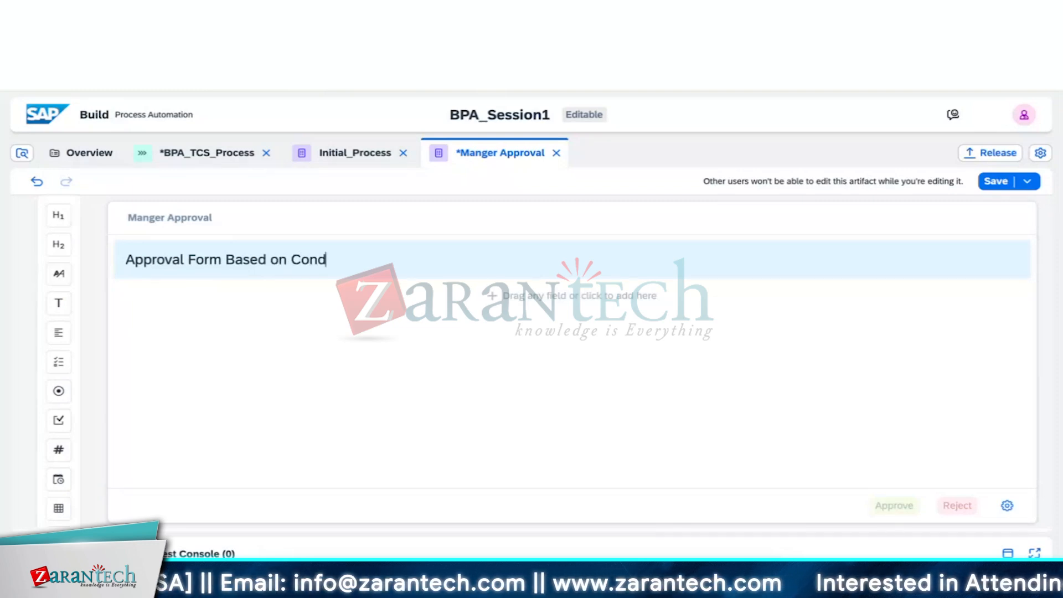
pyautogui.write('ition')
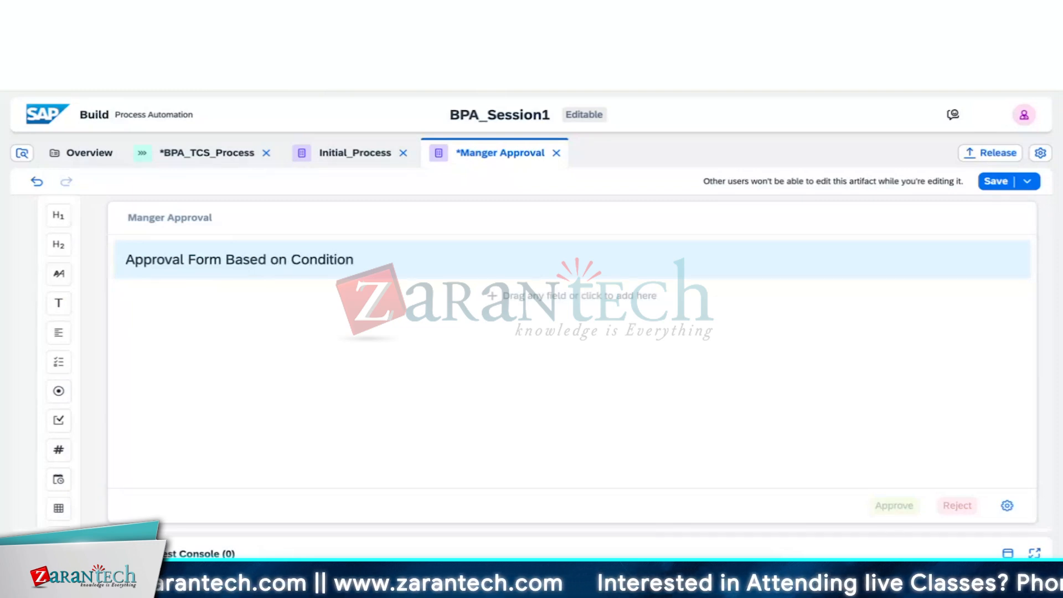
pyautogui.click(267, 342)
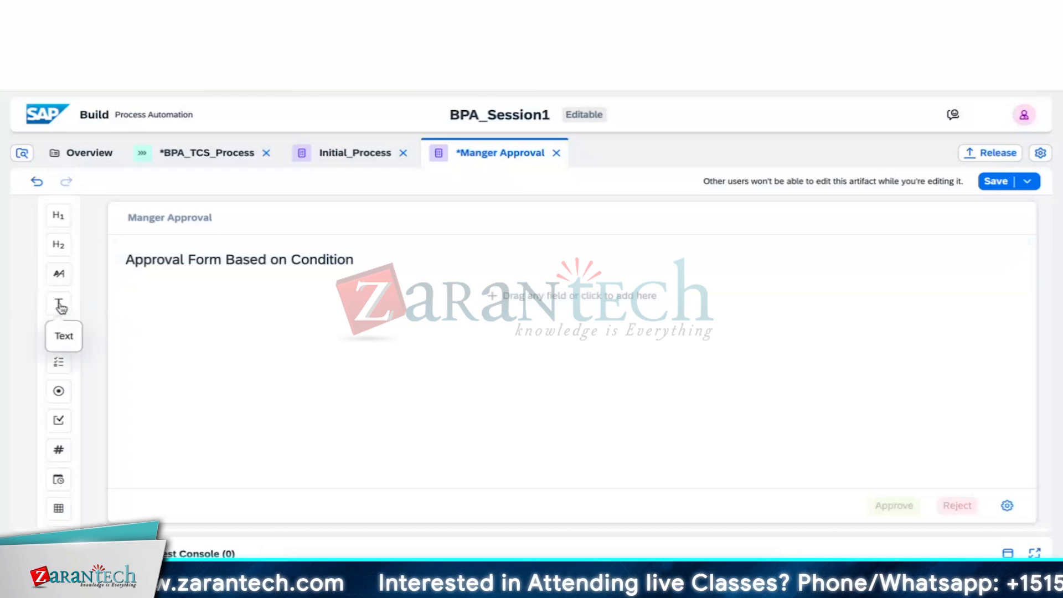
# - Add a text field labelled "Employee ID" below the headline of the approval form
pyautogui.moveTo(60, 306); pyautogui.dragTo(207, 308)
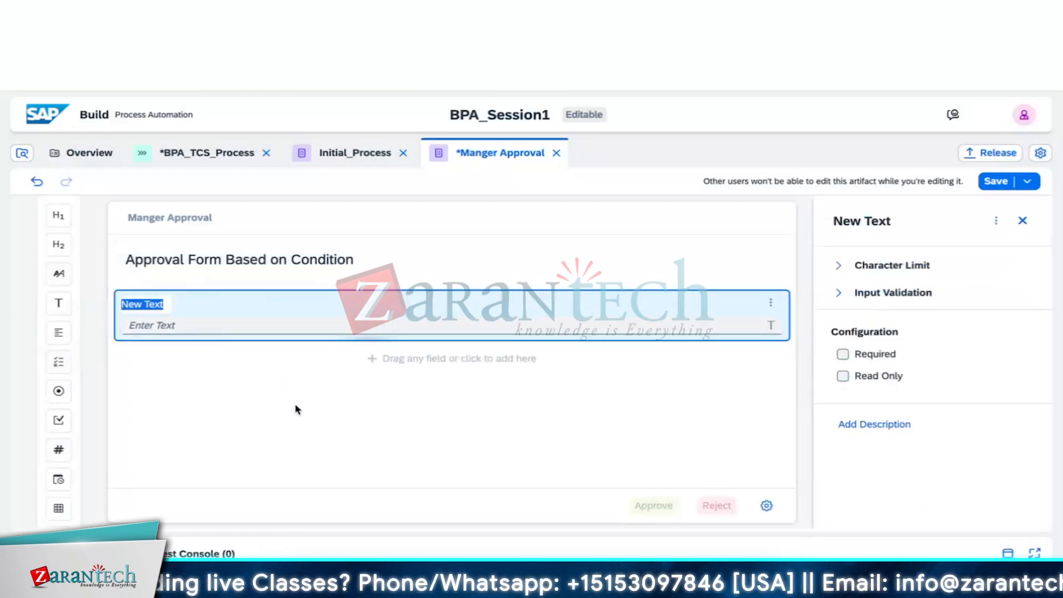
pyautogui.press('BackSpace')
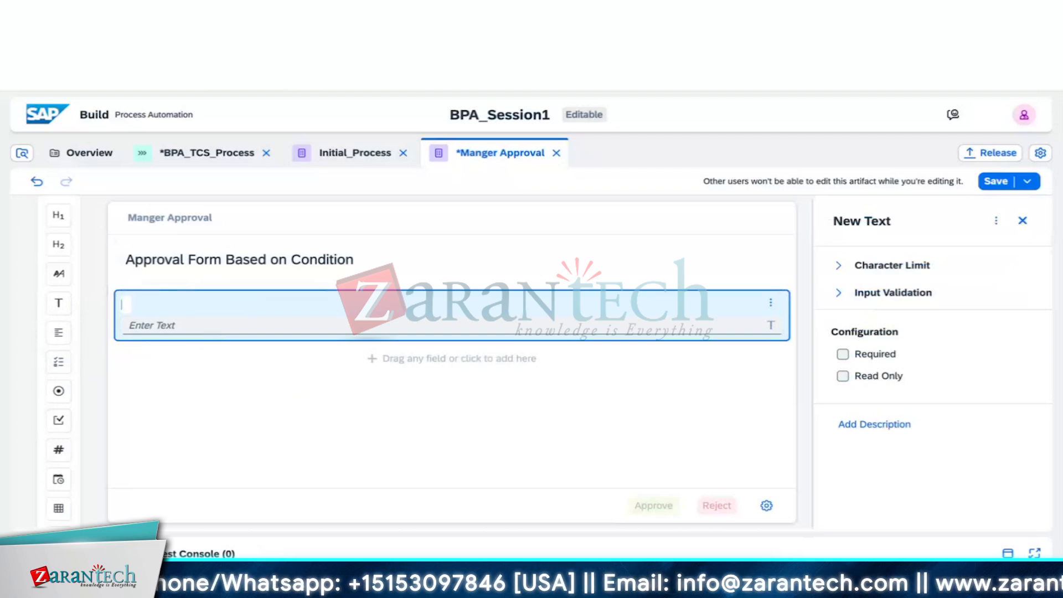
pyautogui.hotkey('ctrl', 'z')
pyautogui.write('Emplo')
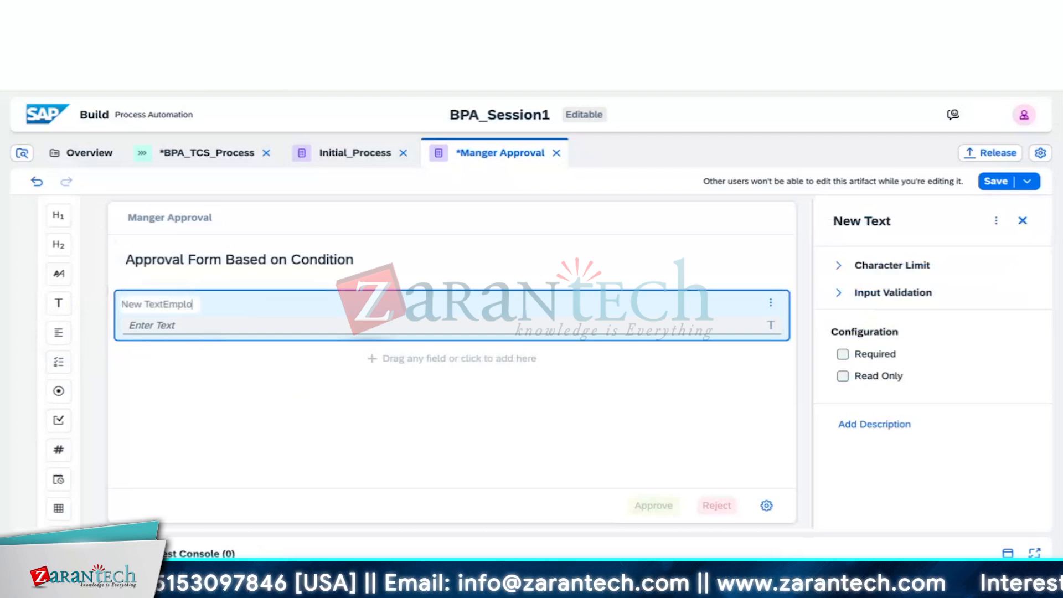
pyautogui.write('yee')
pyautogui.press('BackSpace')
pyautogui.press('BackSpace')
pyautogui.press('BackSpace')
pyautogui.press('BackSpace')
pyautogui.press('BackSpace')
pyautogui.press('BackSpace')
pyautogui.press('BackSpace')
pyautogui.press('BackSpace')
pyautogui.press('BackSpace')
pyautogui.press('BackSpace')
pyautogui.press('BackSpace')
pyautogui.press('BackSpace')
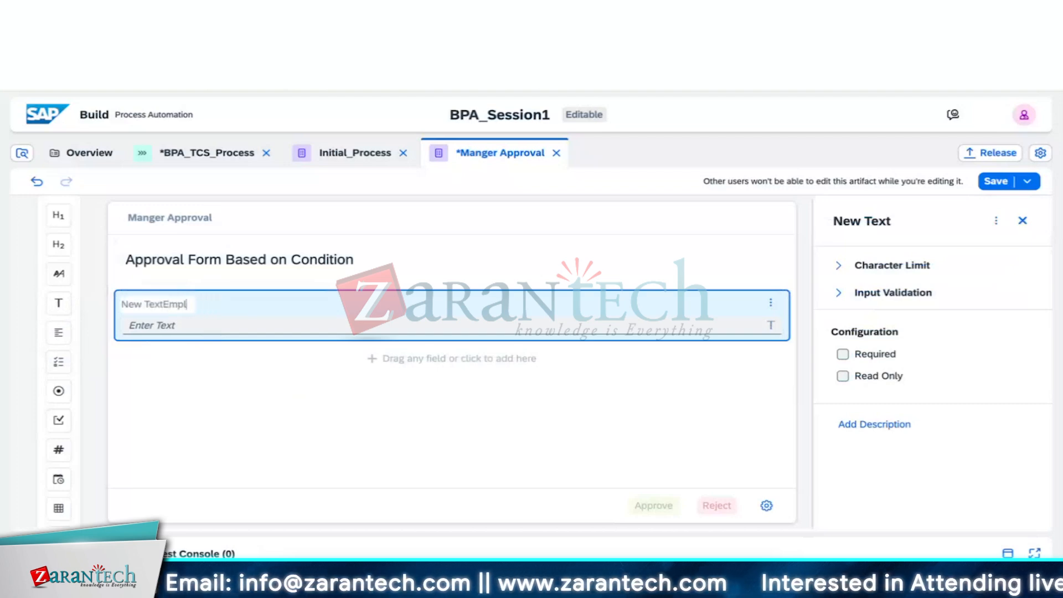
pyautogui.press('BackSpace')
pyautogui.press('BackSpace')
pyautogui.press('BackSpace')
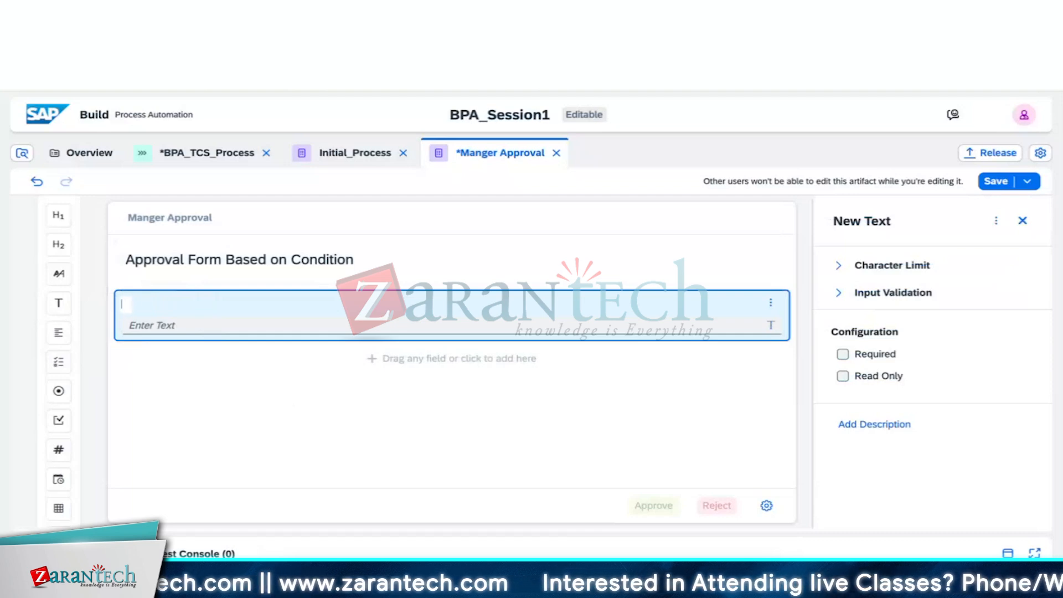
pyautogui.write('Emplo')
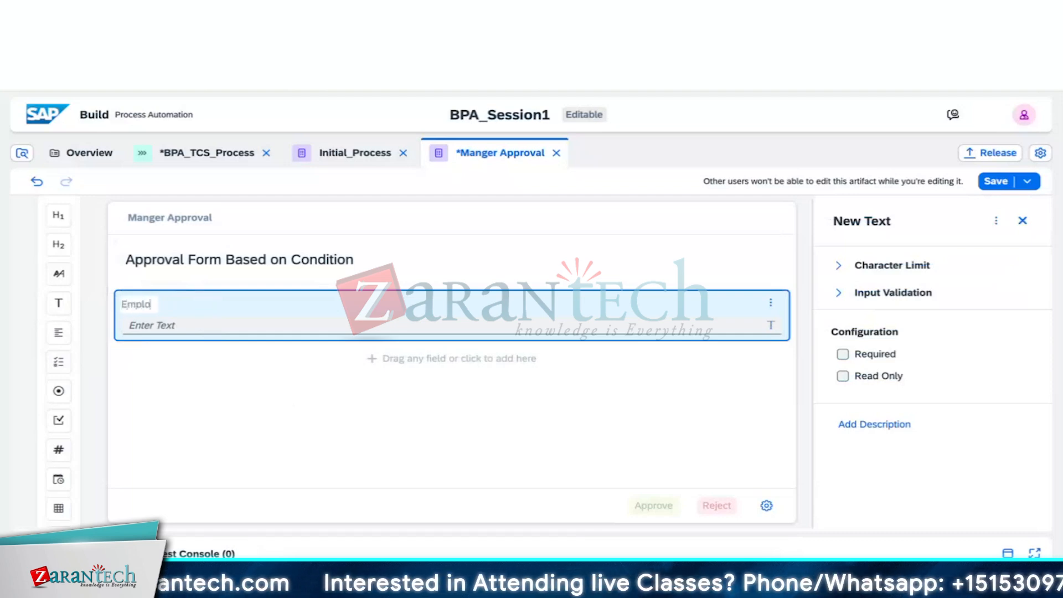
pyautogui.write('yee ID')
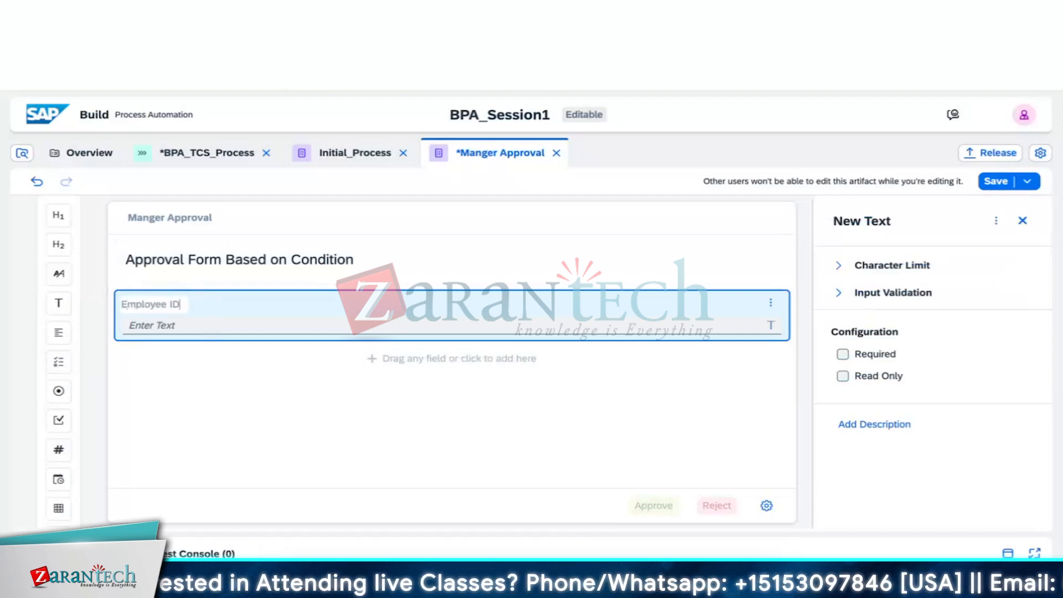
pyautogui.click(327, 413)
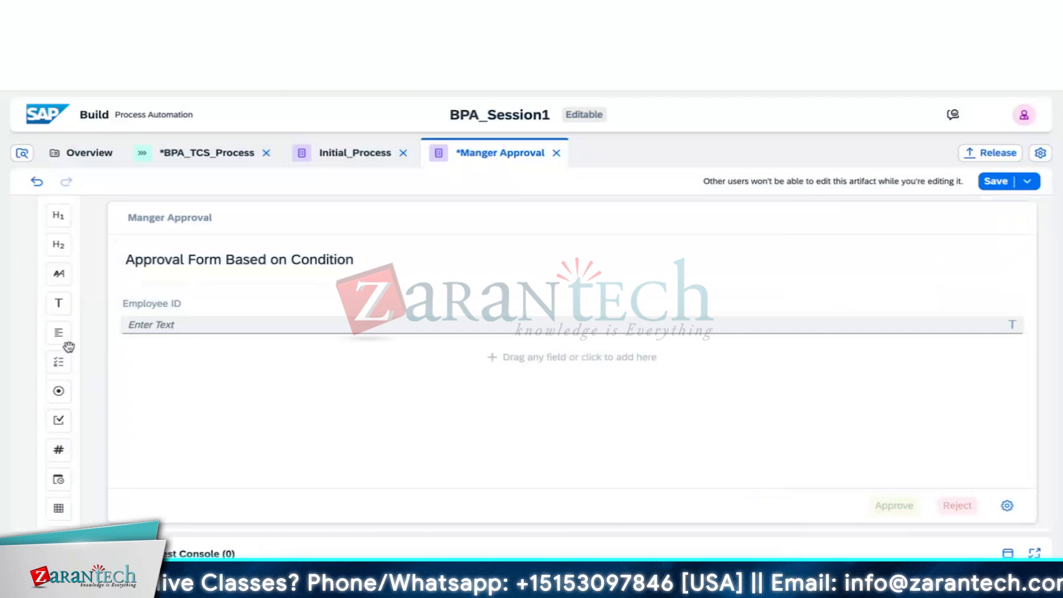
# - Add a text field labelled "Employee Name" below the Employee ID field of the approval form
pyautogui.moveTo(58, 301); pyautogui.dragTo(144, 367)
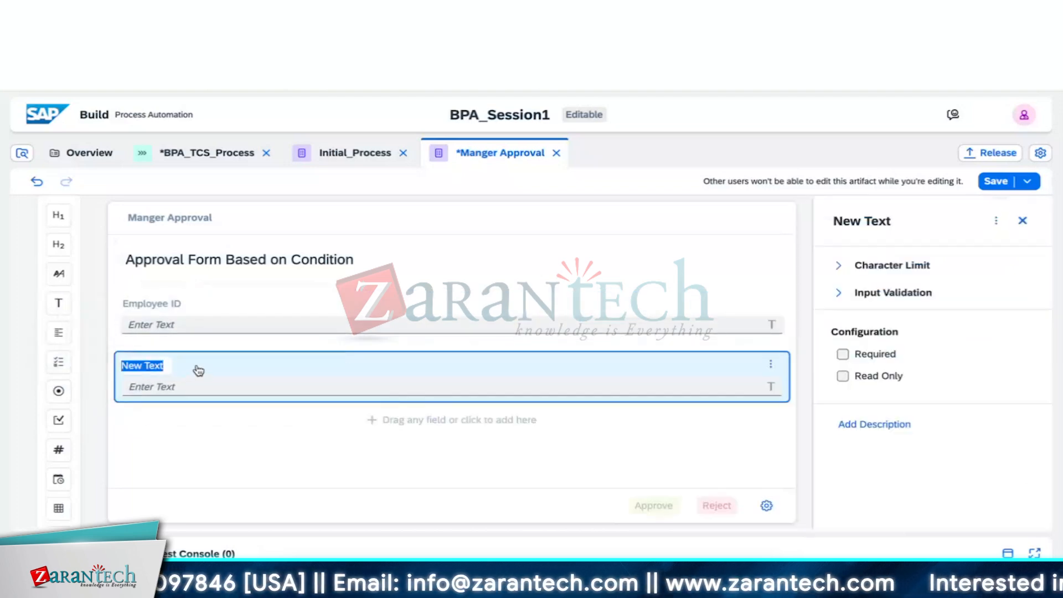
pyautogui.press('BackSpace')
pyautogui.write('Emplo')
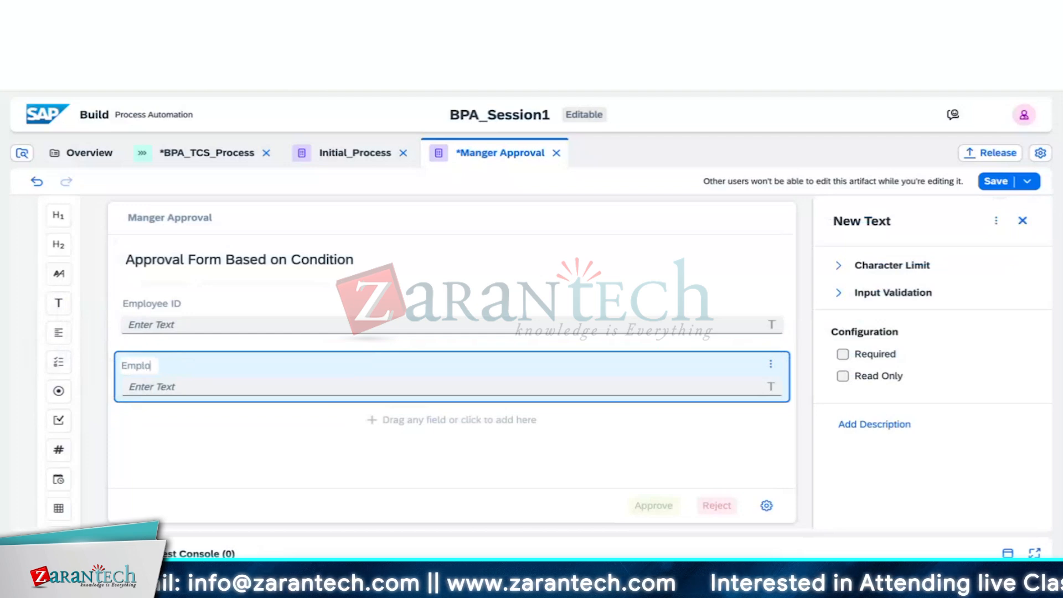
pyautogui.write('yee Name')
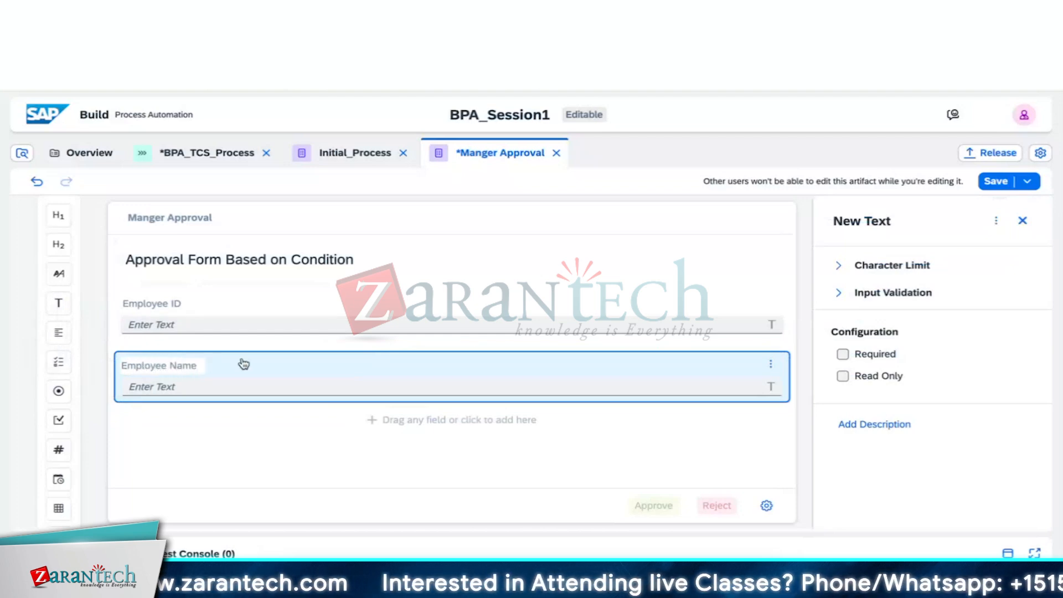
pyautogui.click(186, 454)
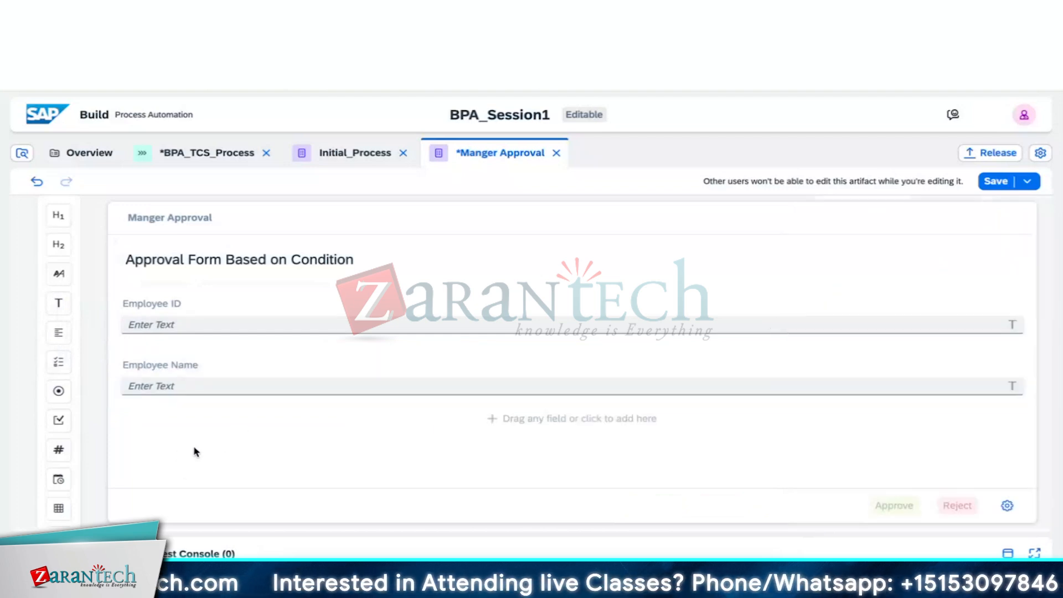
# - Add a text field labelled "Department" below the Employee Name field of the approval form
pyautogui.moveTo(55, 304); pyautogui.dragTo(146, 434)
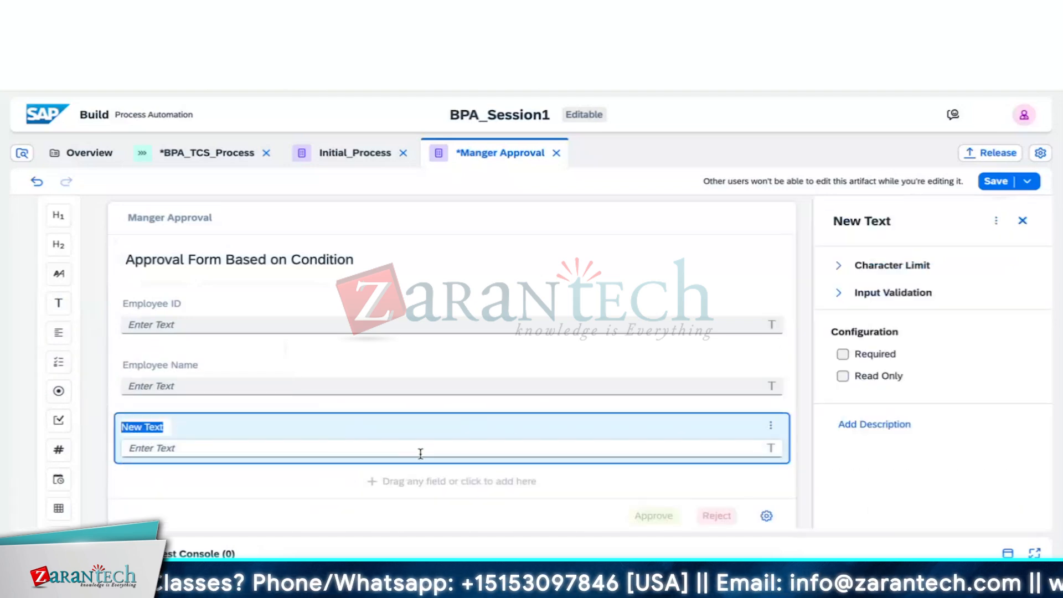
pyautogui.write('Depart')
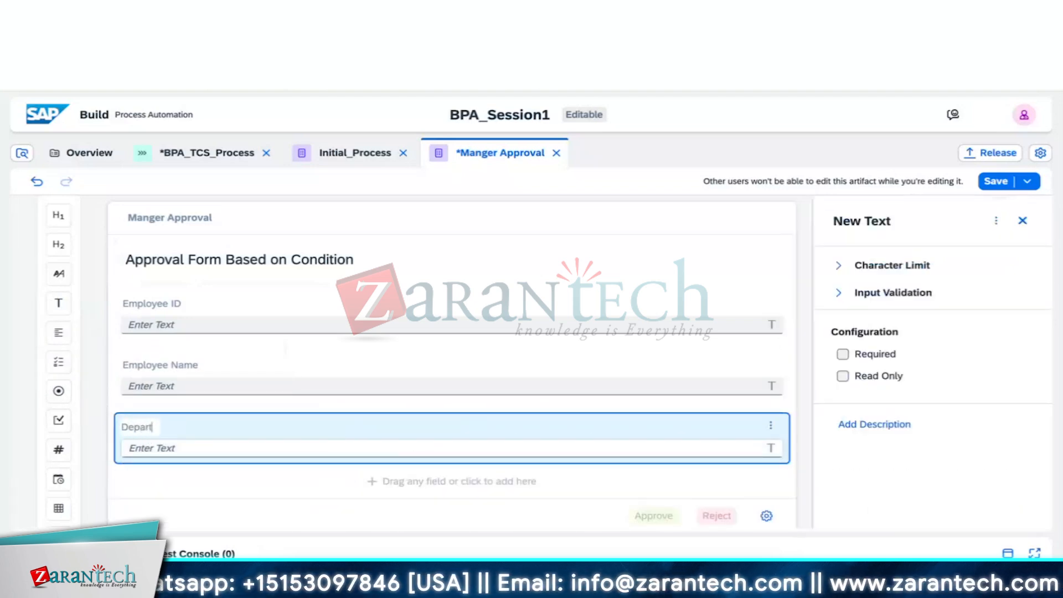
pyautogui.write('ment')
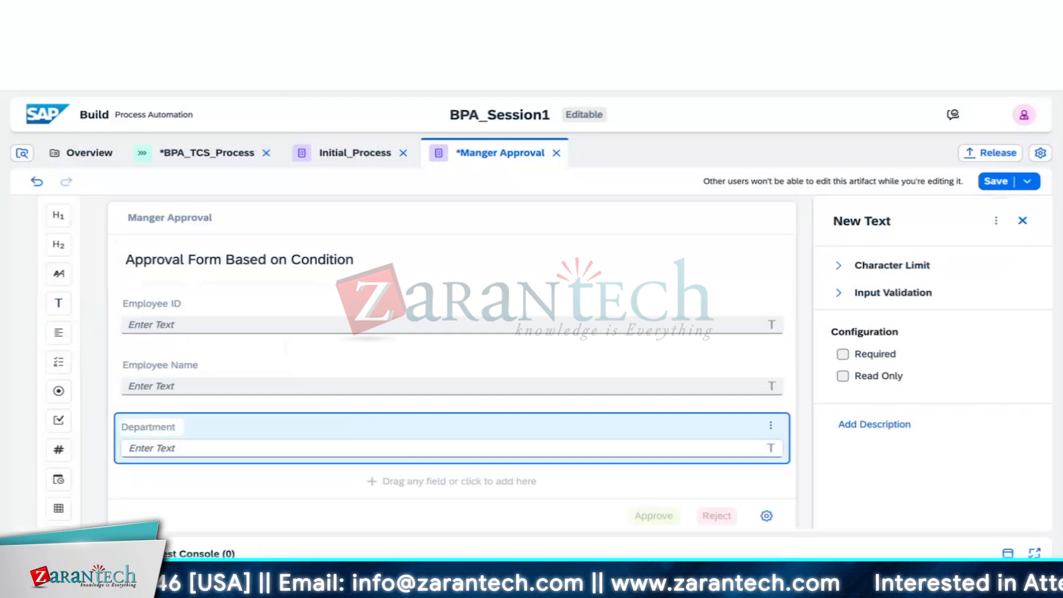
# - Add a text area labelled "Comments" below the Department field of the approval form
pyautogui.scroll(-1, 448, 414)
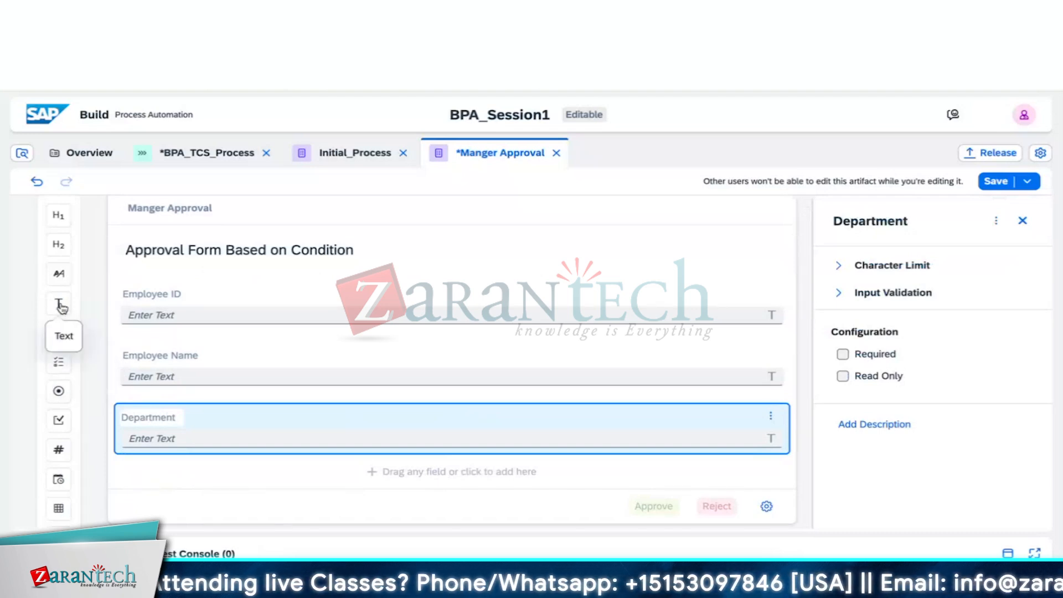
pyautogui.moveTo(61, 334); pyautogui.dragTo(169, 476)
pyautogui.press('BackSpace')
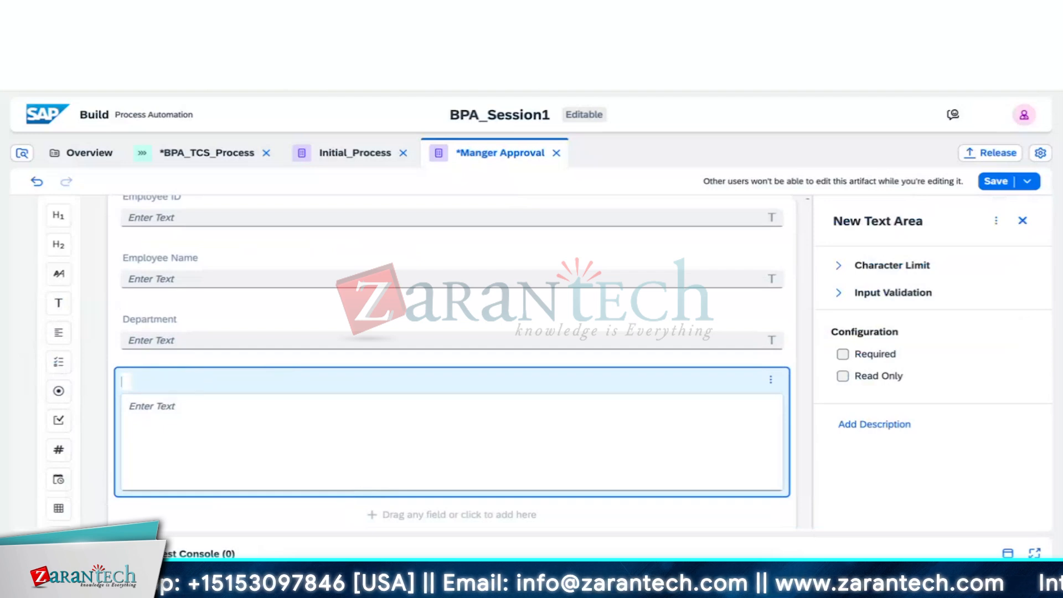
pyautogui.write('Comments')
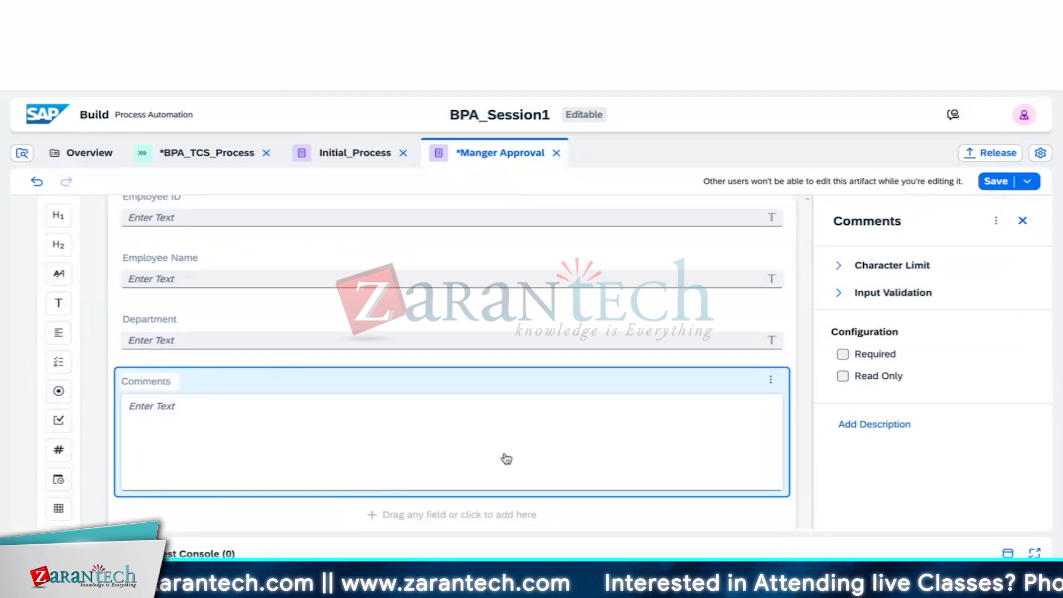
# - Make the Employee ID, Employee Name and Department fields of the approval form read-only
pyautogui.scroll(-1, 507, 459)
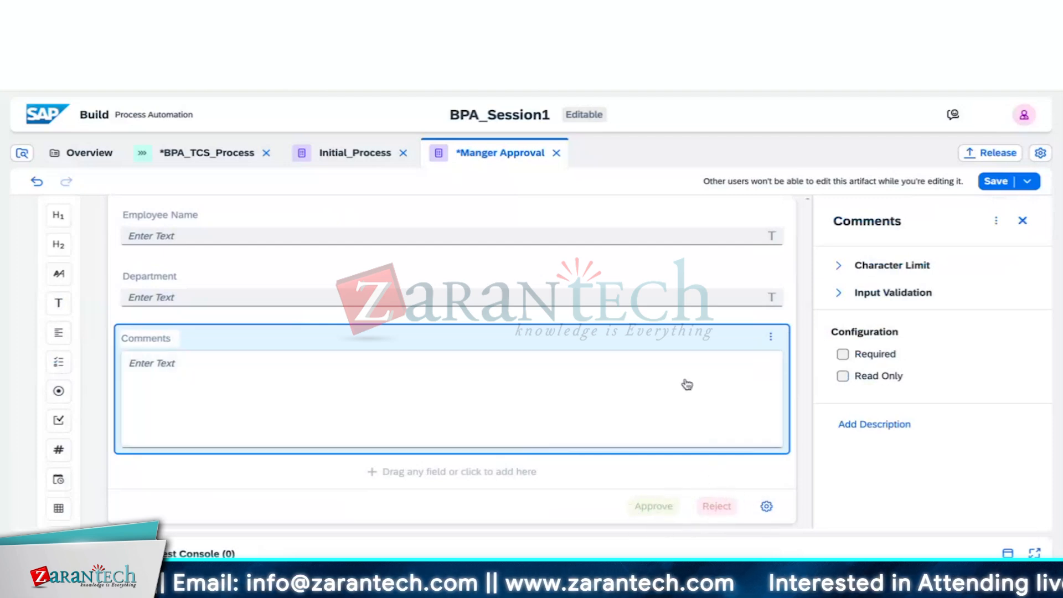
pyautogui.scroll(2, 685, 384)
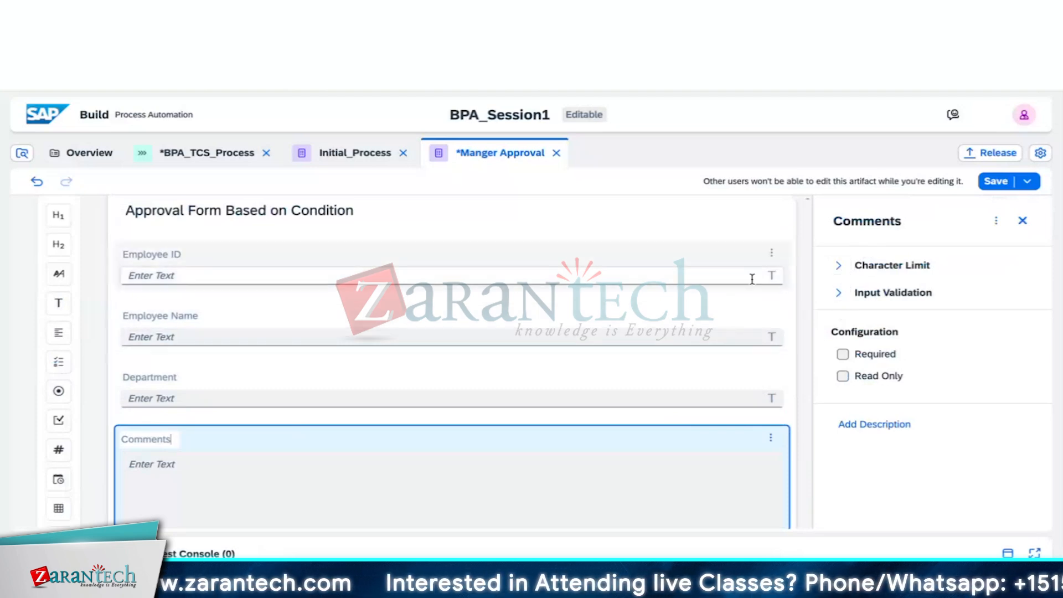
pyautogui.click(714, 256)
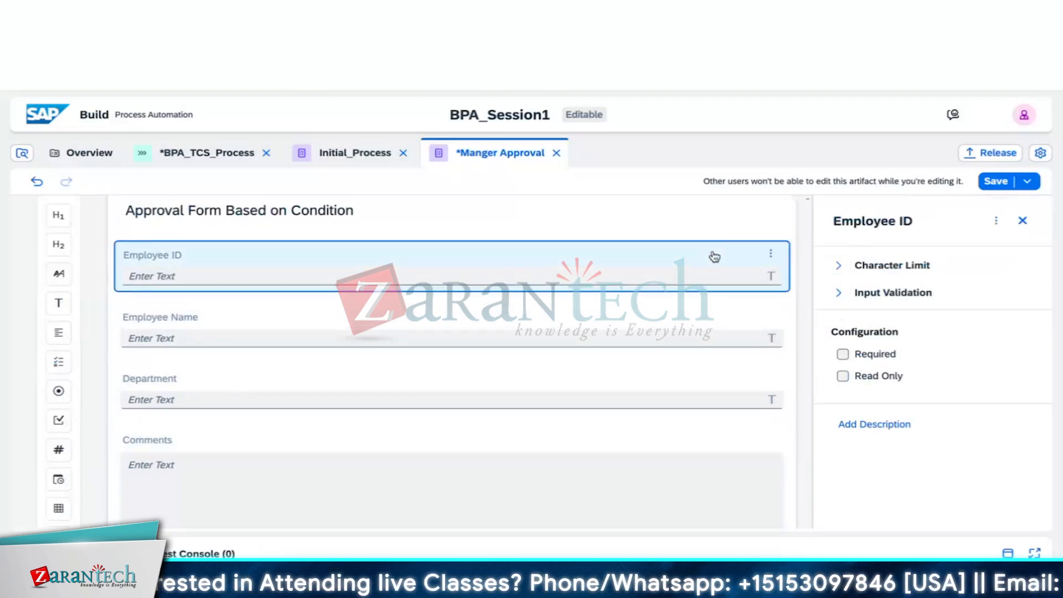
pyautogui.click(846, 356)
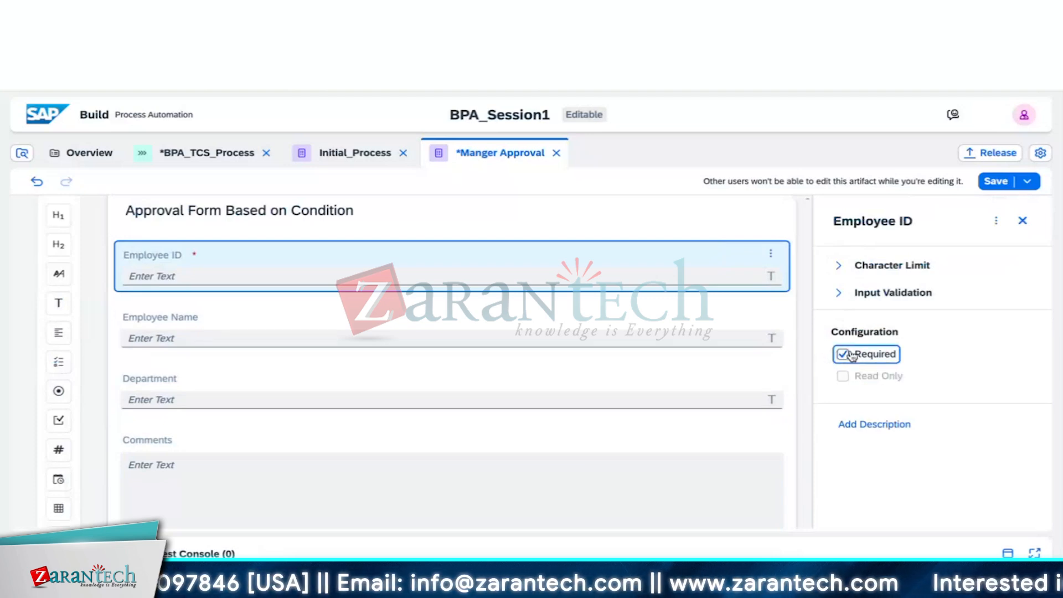
pyautogui.click(842, 354)
pyautogui.click(845, 380)
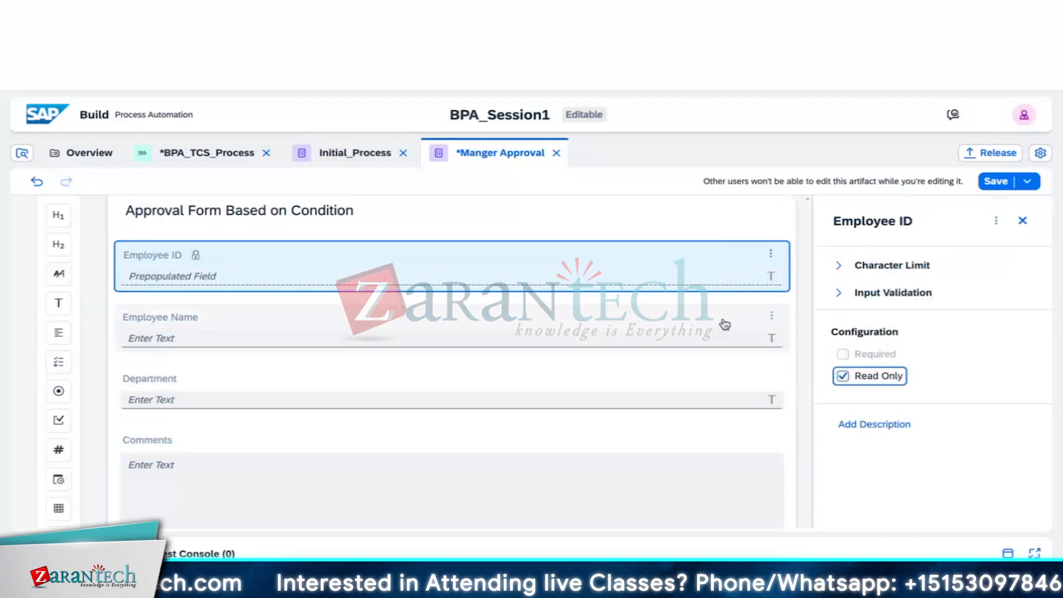
pyautogui.click(724, 325)
pyautogui.click(843, 376)
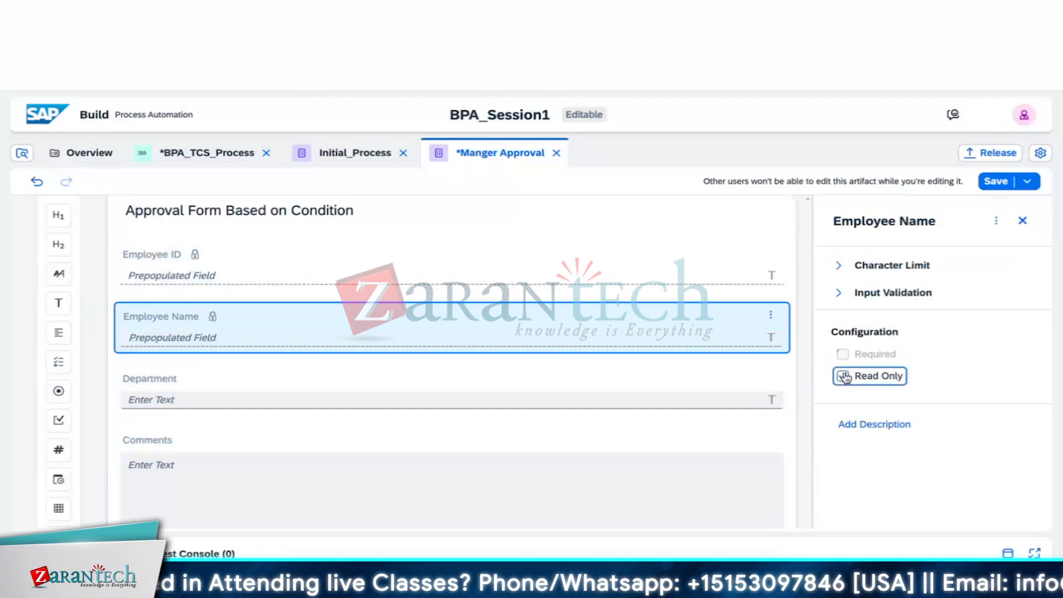
pyautogui.click(753, 380)
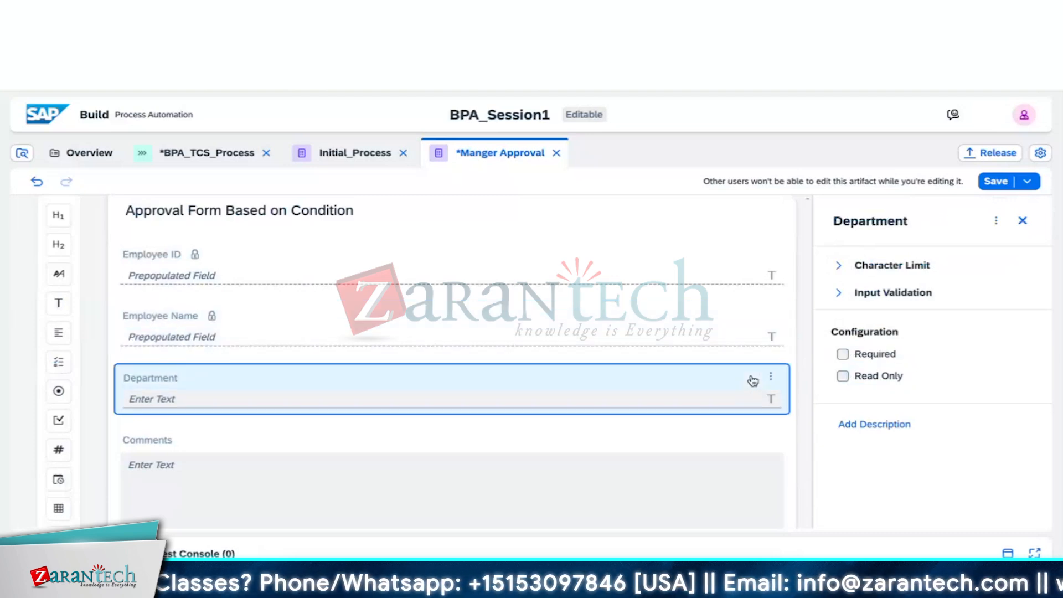
pyautogui.click(843, 376)
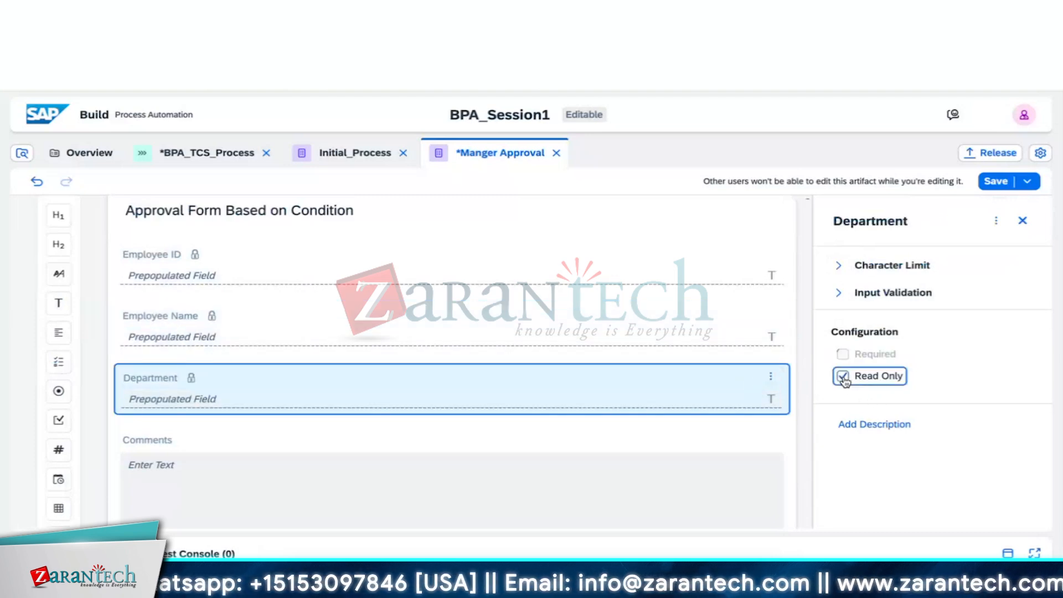
# - Make the Comments text area required and set its minimum character limit to 5
pyautogui.click(710, 445)
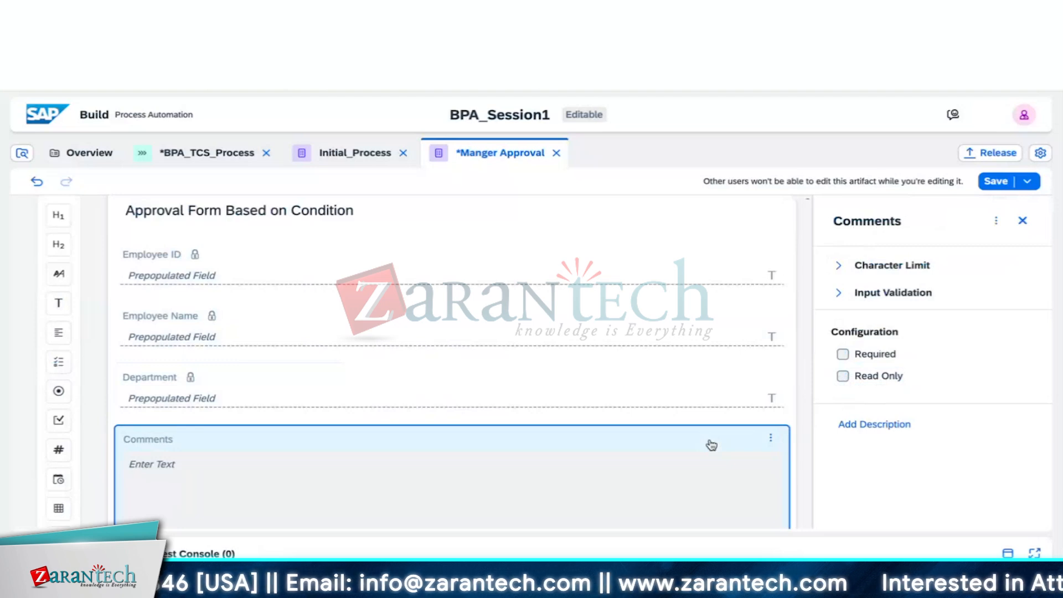
pyautogui.click(843, 355)
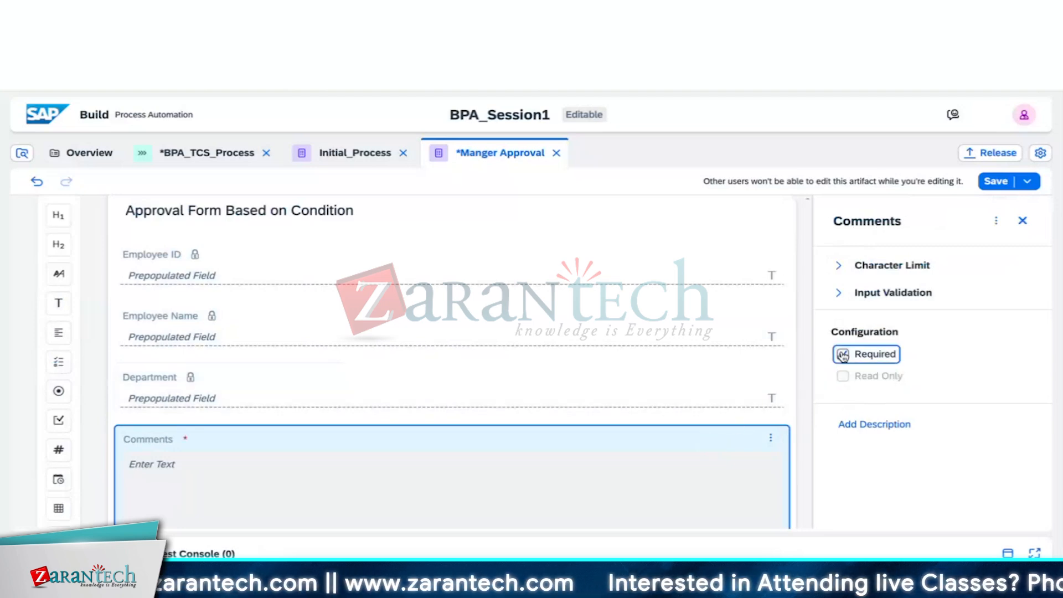
pyautogui.click(838, 266)
pyautogui.click(910, 297)
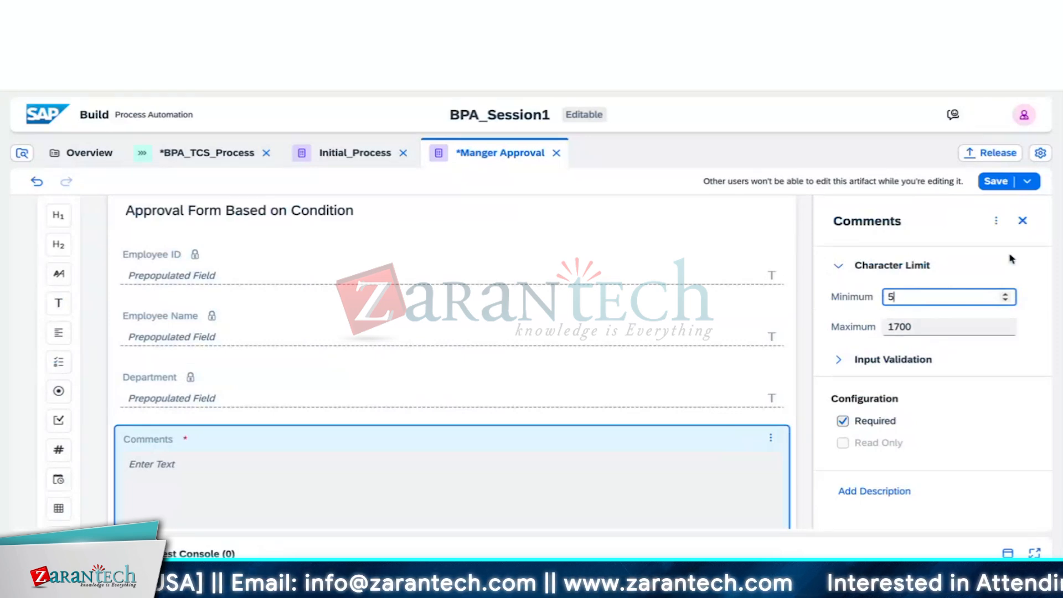
pyautogui.click(1022, 221)
# - Save the Manger Approval form and the BPA_TCS_Process process
pyautogui.scroll(-2, 653, 443)
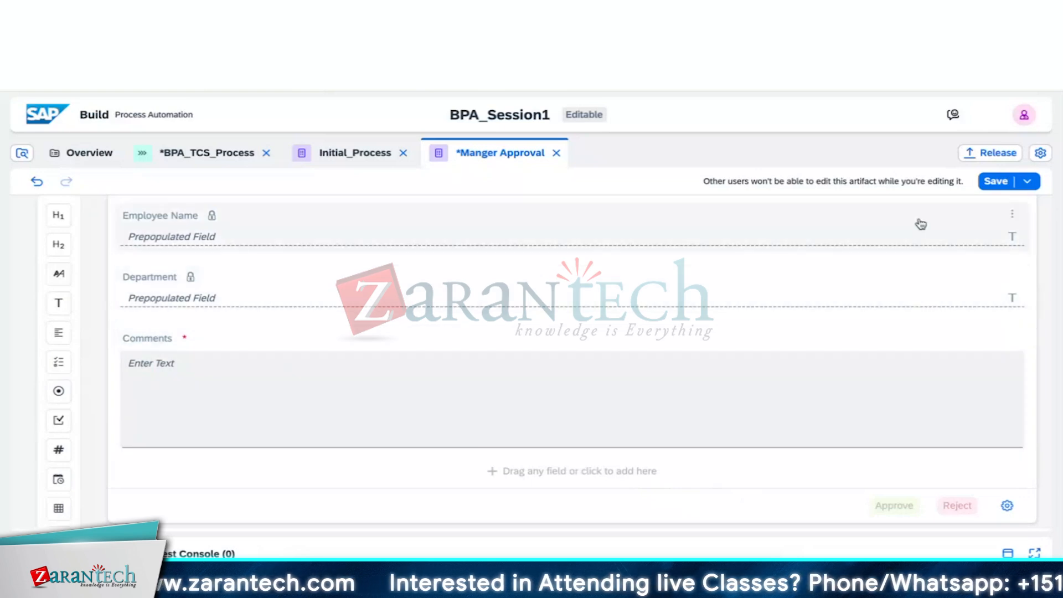
pyautogui.click(996, 182)
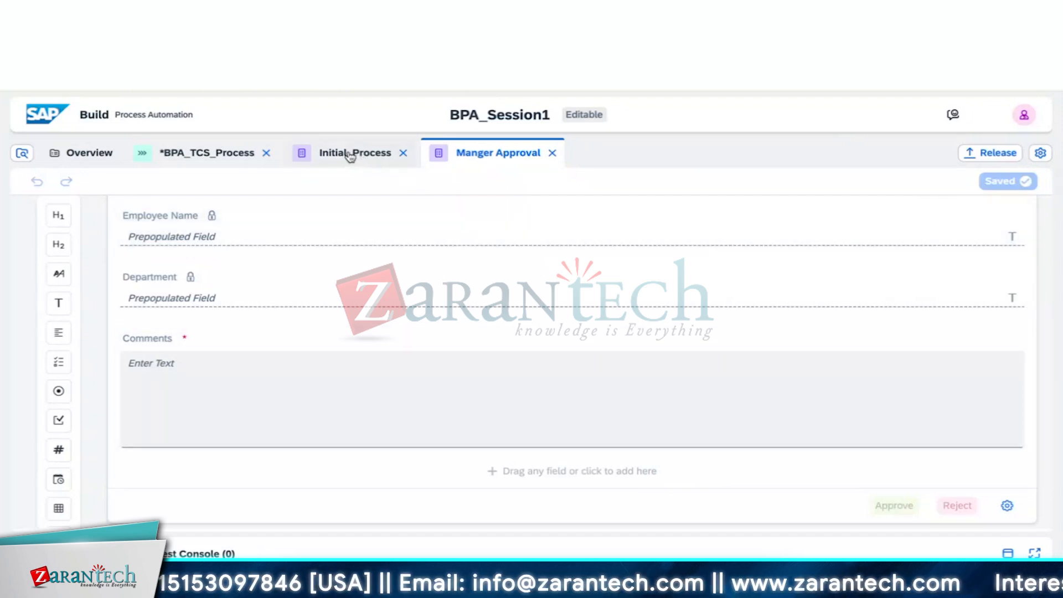
pyautogui.click(205, 154)
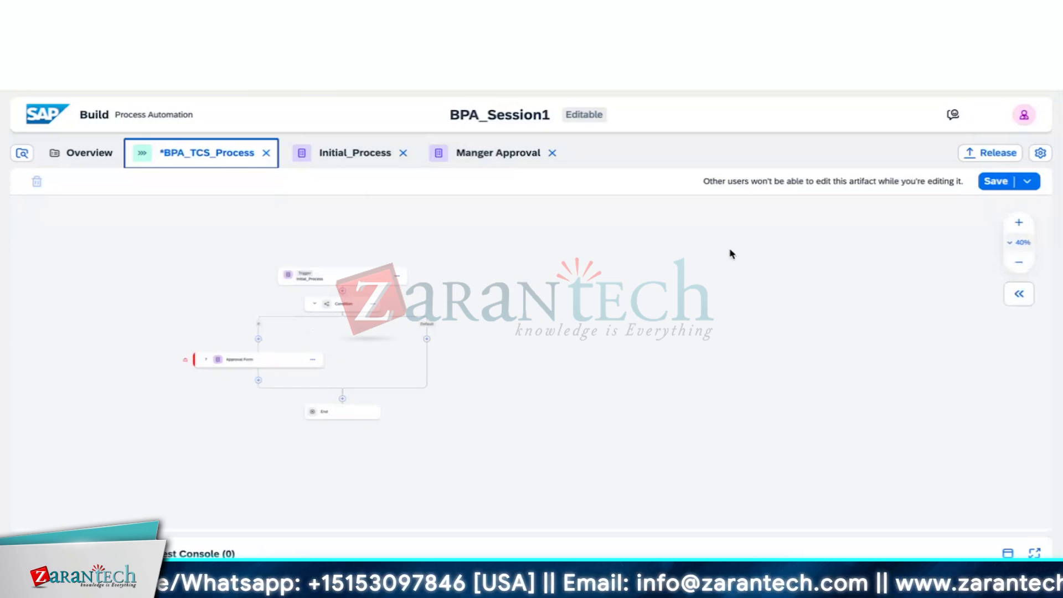
pyautogui.click(995, 182)
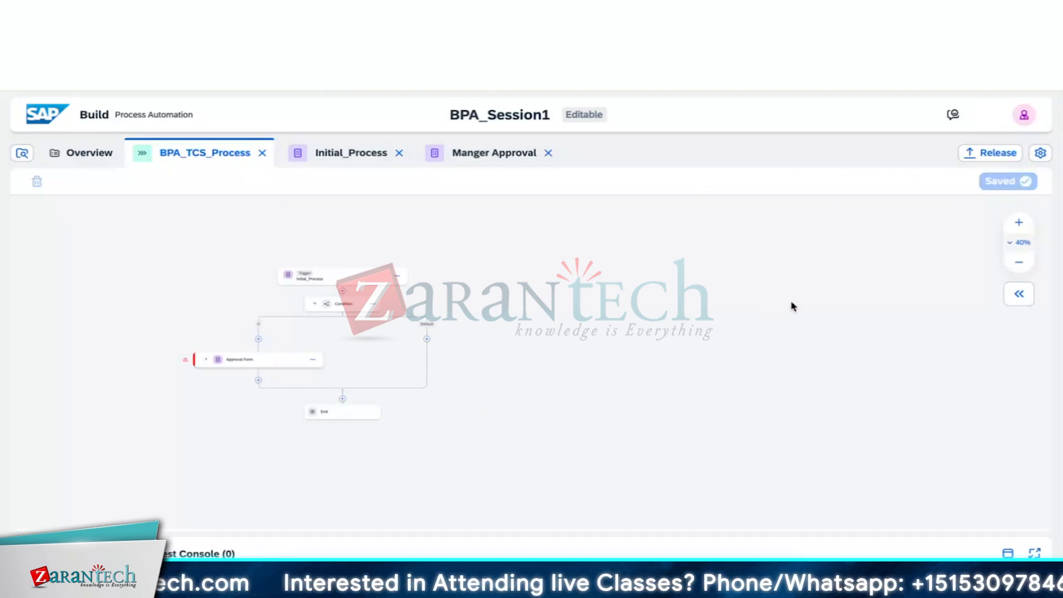
# - Expand the Approval Form step in the process diagram to show its Approve and Reject branches
pyautogui.click(1017, 225)
pyautogui.click(1017, 224)
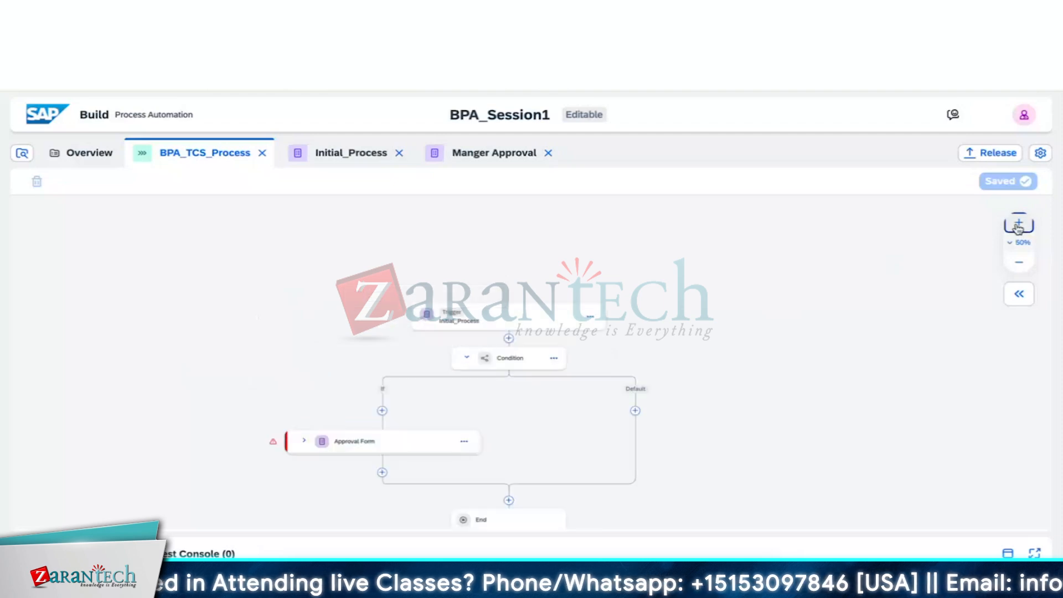
pyautogui.scroll(-4, 803, 377)
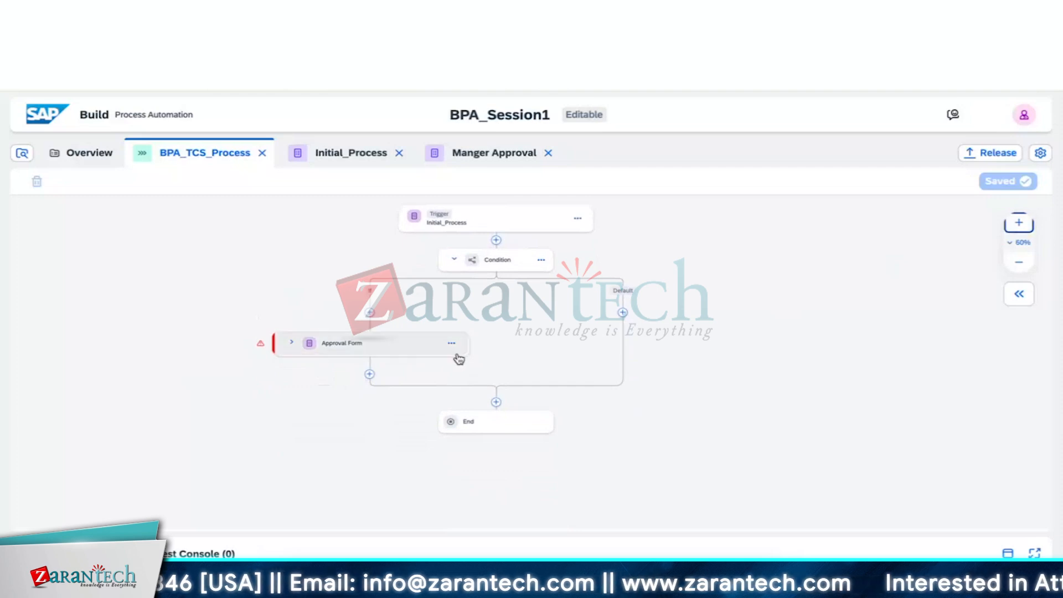
pyautogui.click(291, 342)
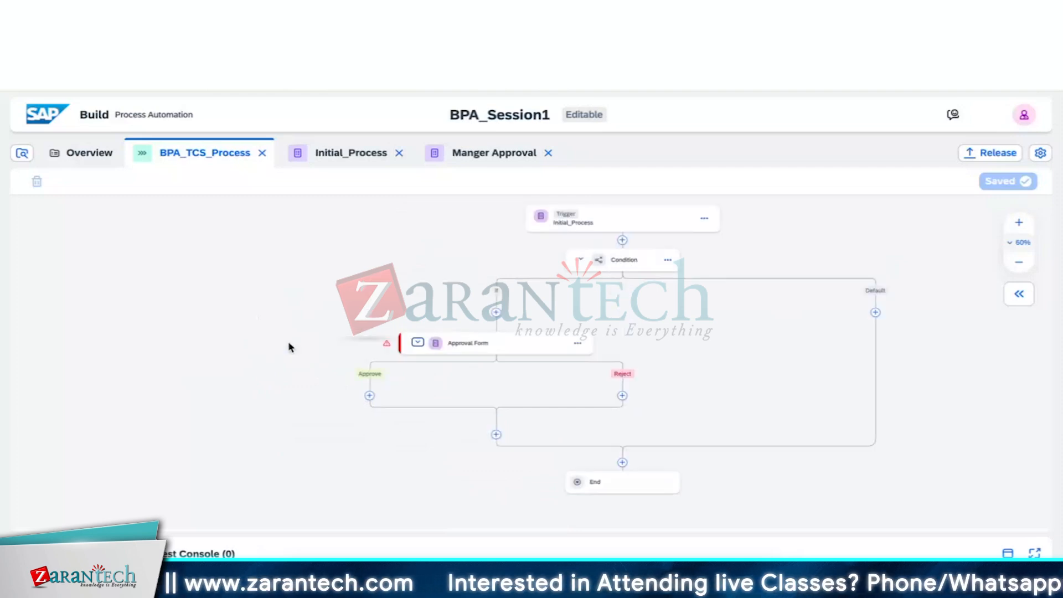
# - Review the Approval Form step's general settings, including subject, description, priority, recipients and due date
pyautogui.click(489, 343)
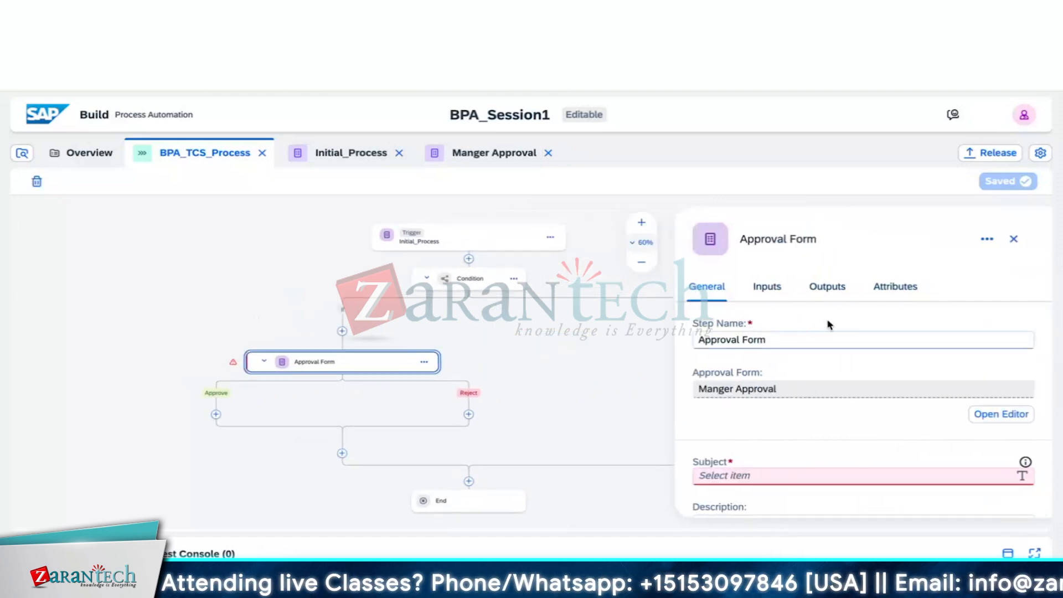
pyautogui.scroll(-3, 828, 324)
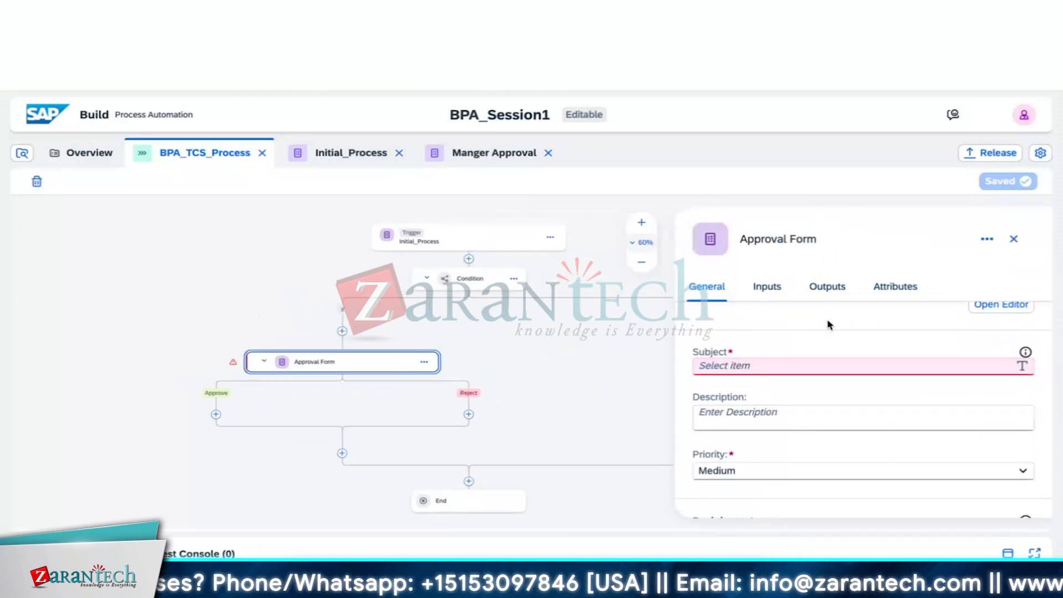
pyautogui.scroll(1, 828, 324)
pyautogui.scroll(-2, 829, 325)
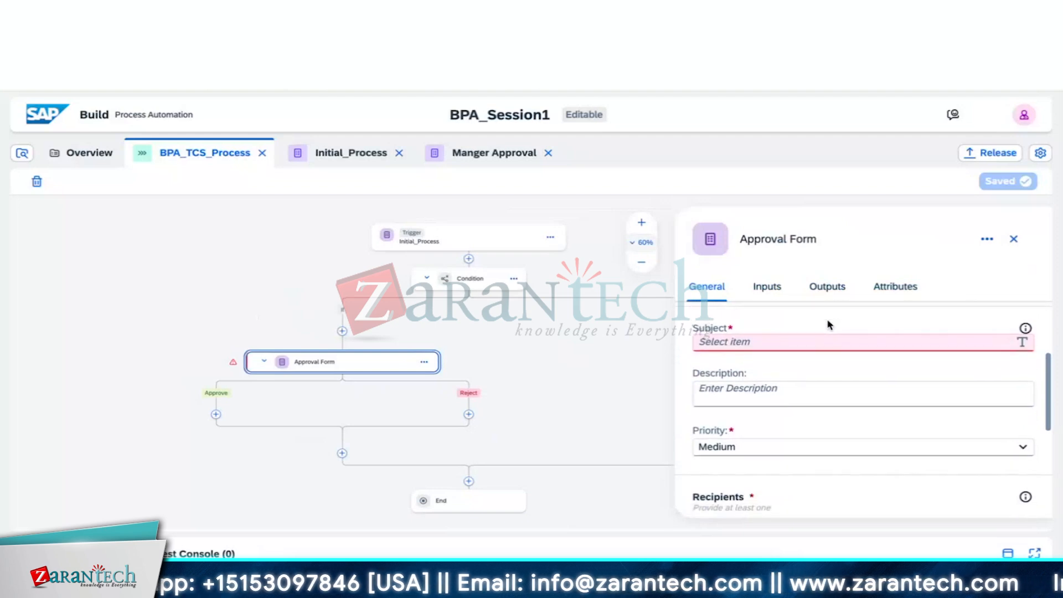
pyautogui.scroll(-2, 823, 372)
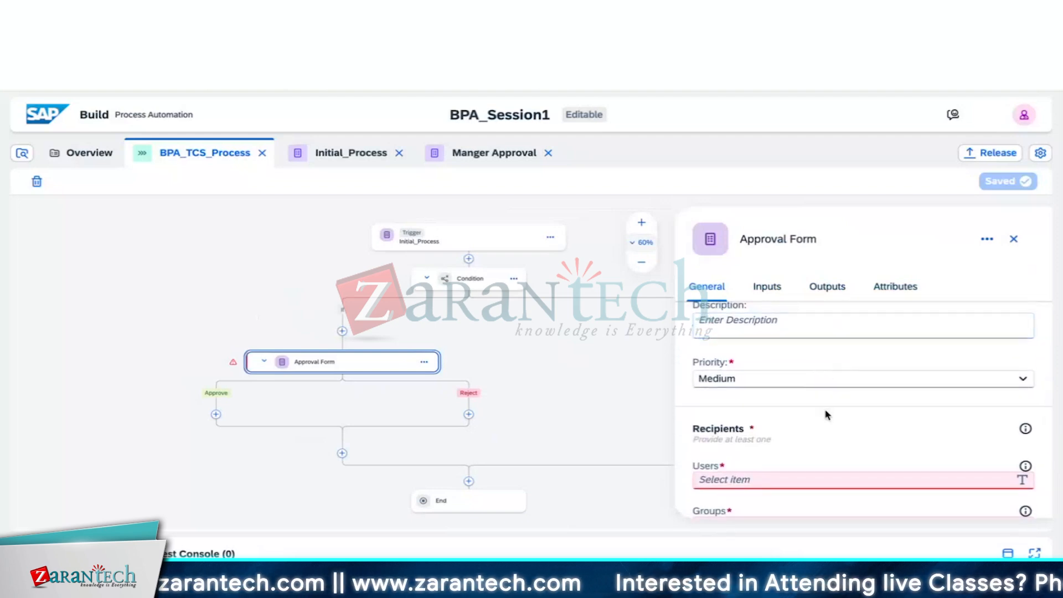
pyautogui.scroll(-2, 822, 429)
pyautogui.scroll(-1, 823, 430)
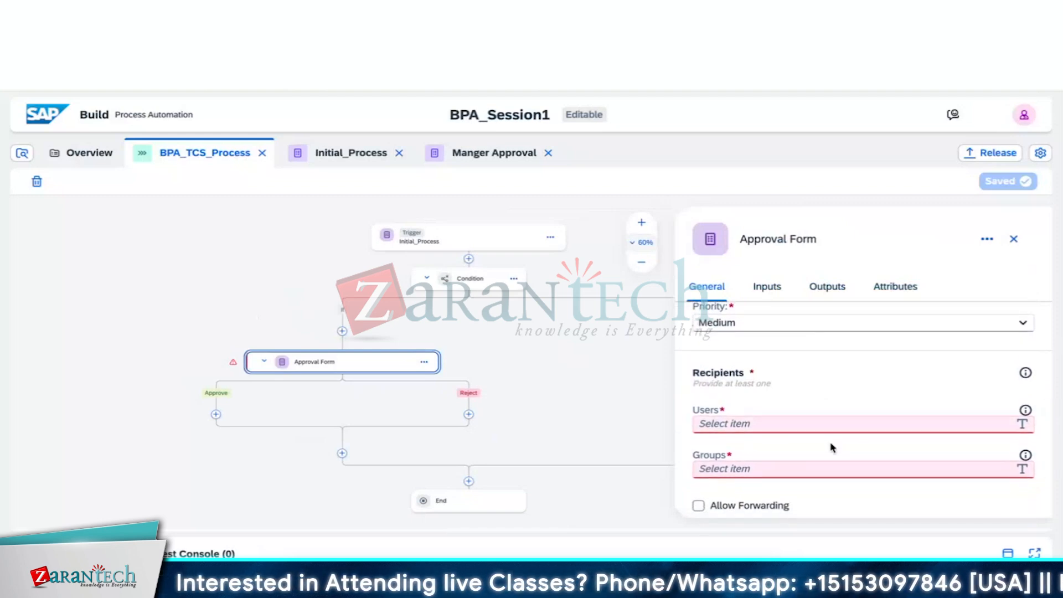
pyautogui.scroll(-1, 831, 447)
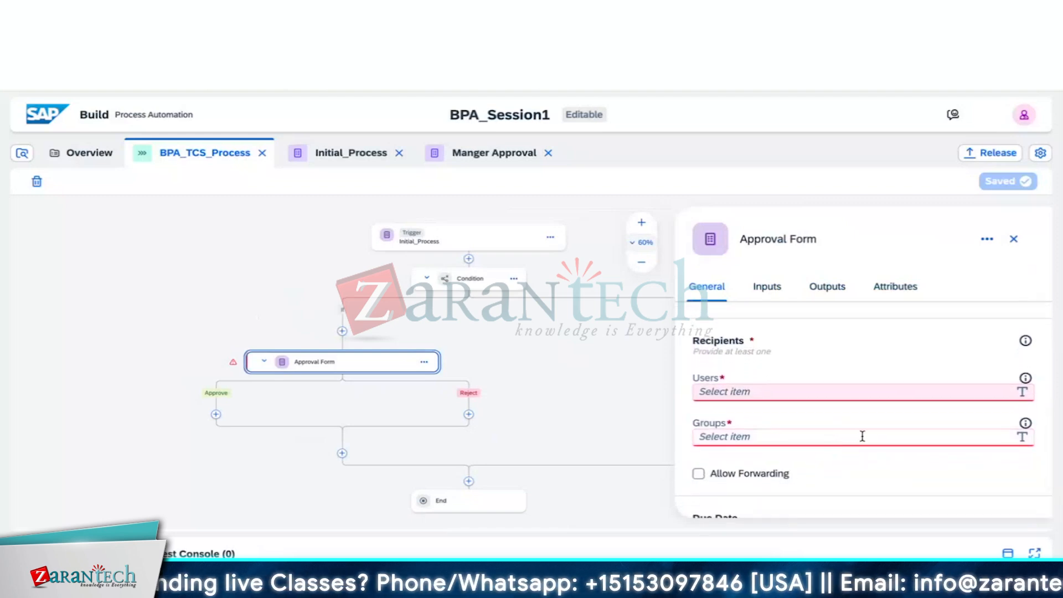
pyautogui.scroll(-2, 869, 462)
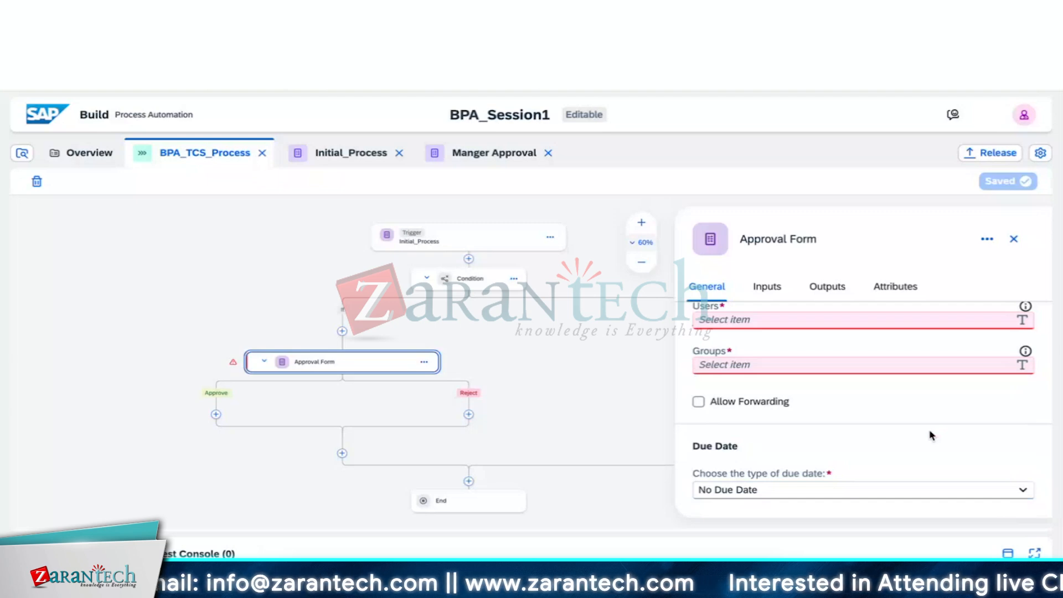
pyautogui.scroll(5, 932, 435)
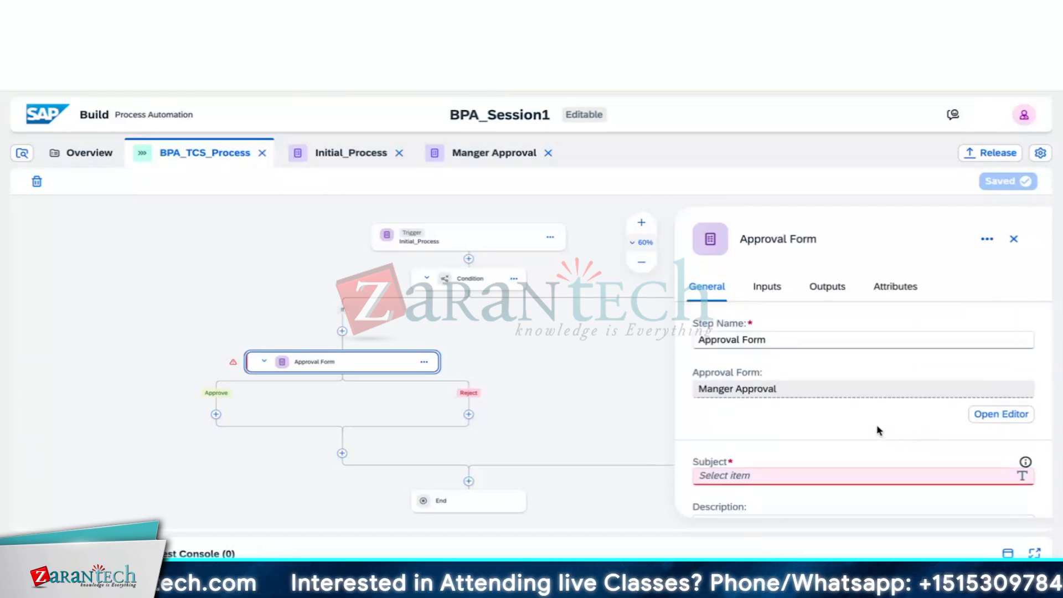
pyautogui.click(1014, 239)
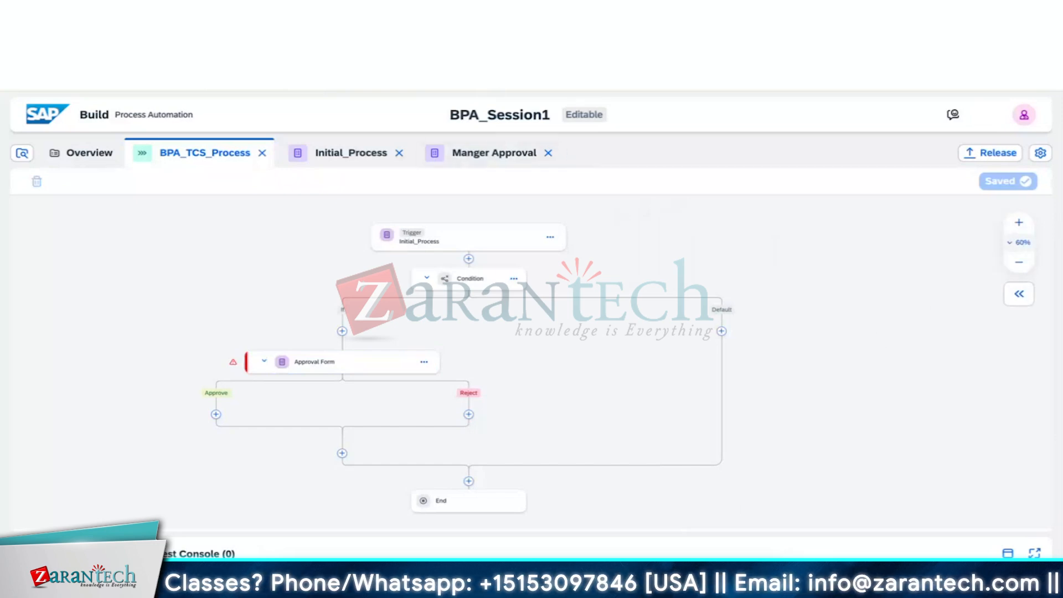
# - Switch to the Module 1 overview PDF and look through the "Introducing Solution and Tools" slides from page 37 onward
pyautogui.click(388, 16)
pyautogui.scroll(-4, 425, 422)
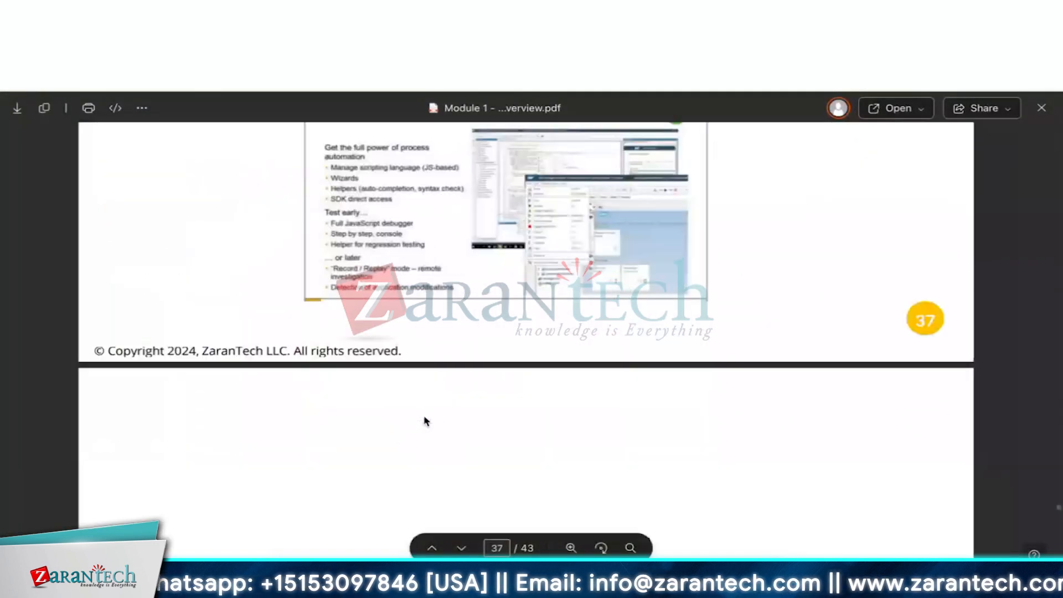
pyautogui.scroll(-4, 425, 421)
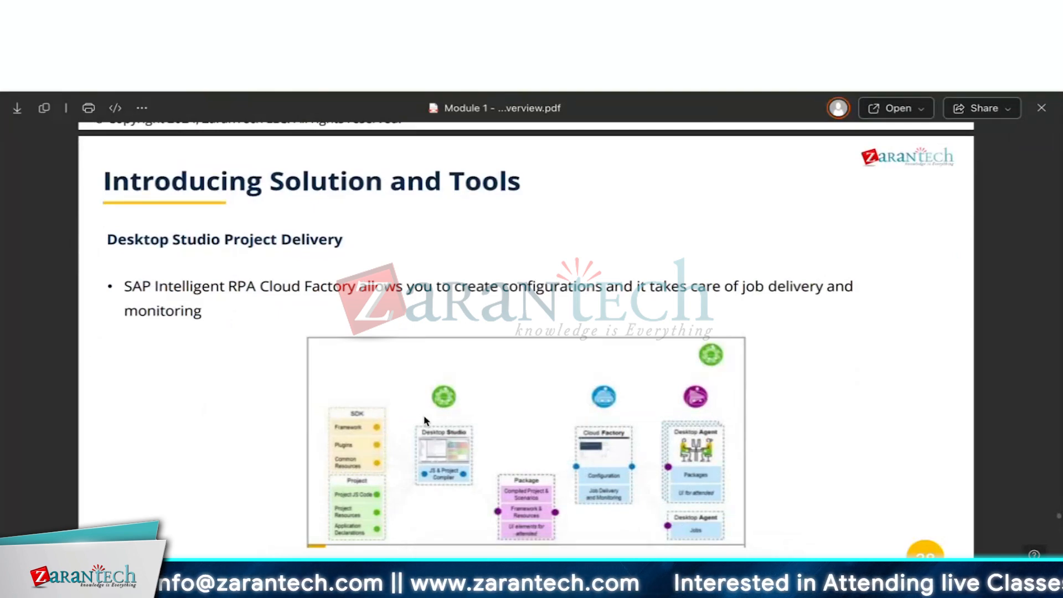
pyautogui.scroll(-8, 425, 422)
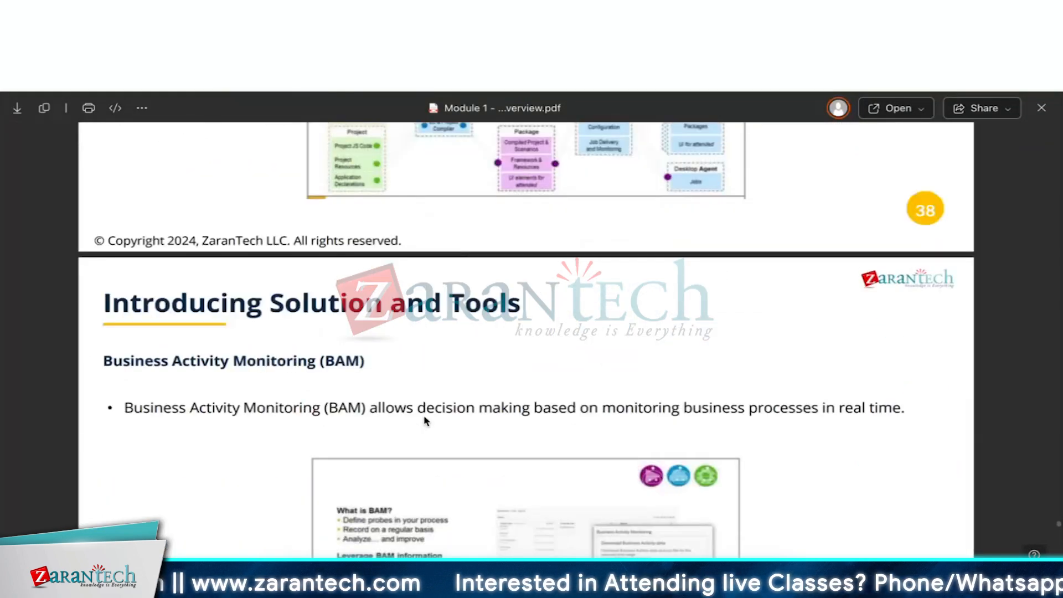
pyautogui.scroll(-2, 425, 422)
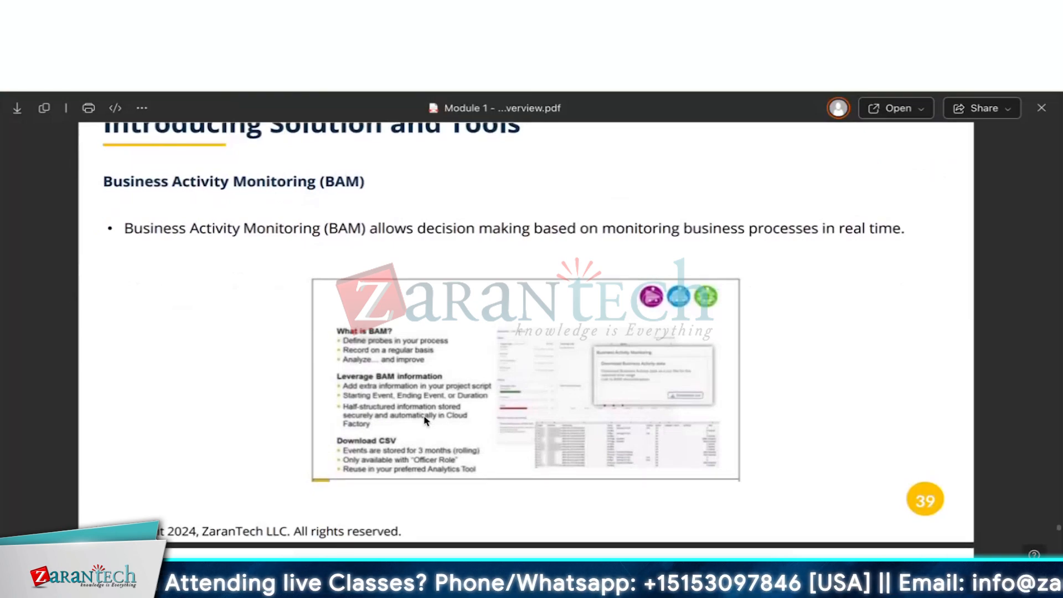
pyautogui.scroll(-8, 425, 421)
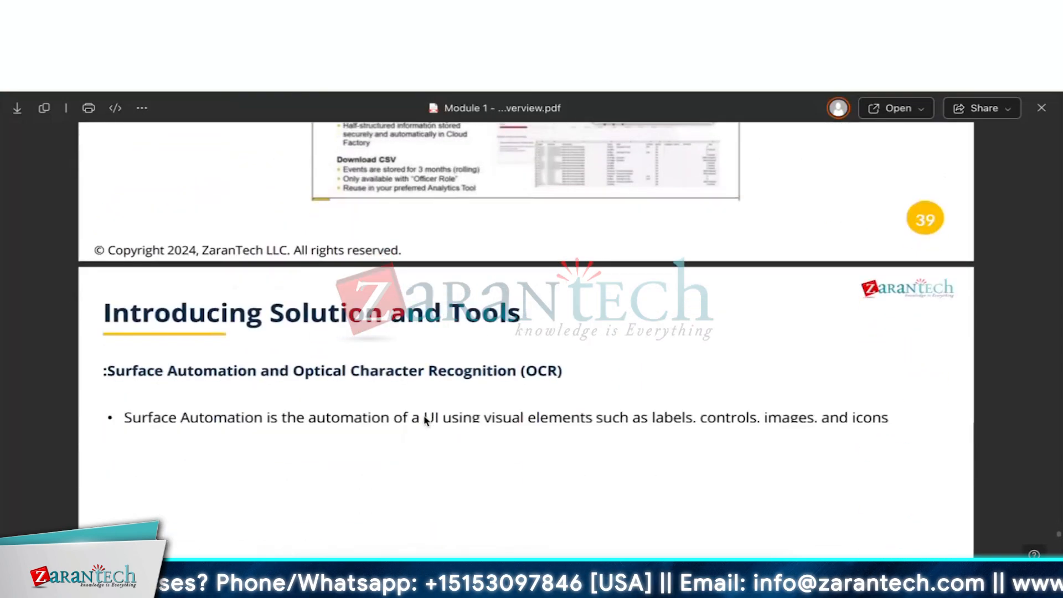